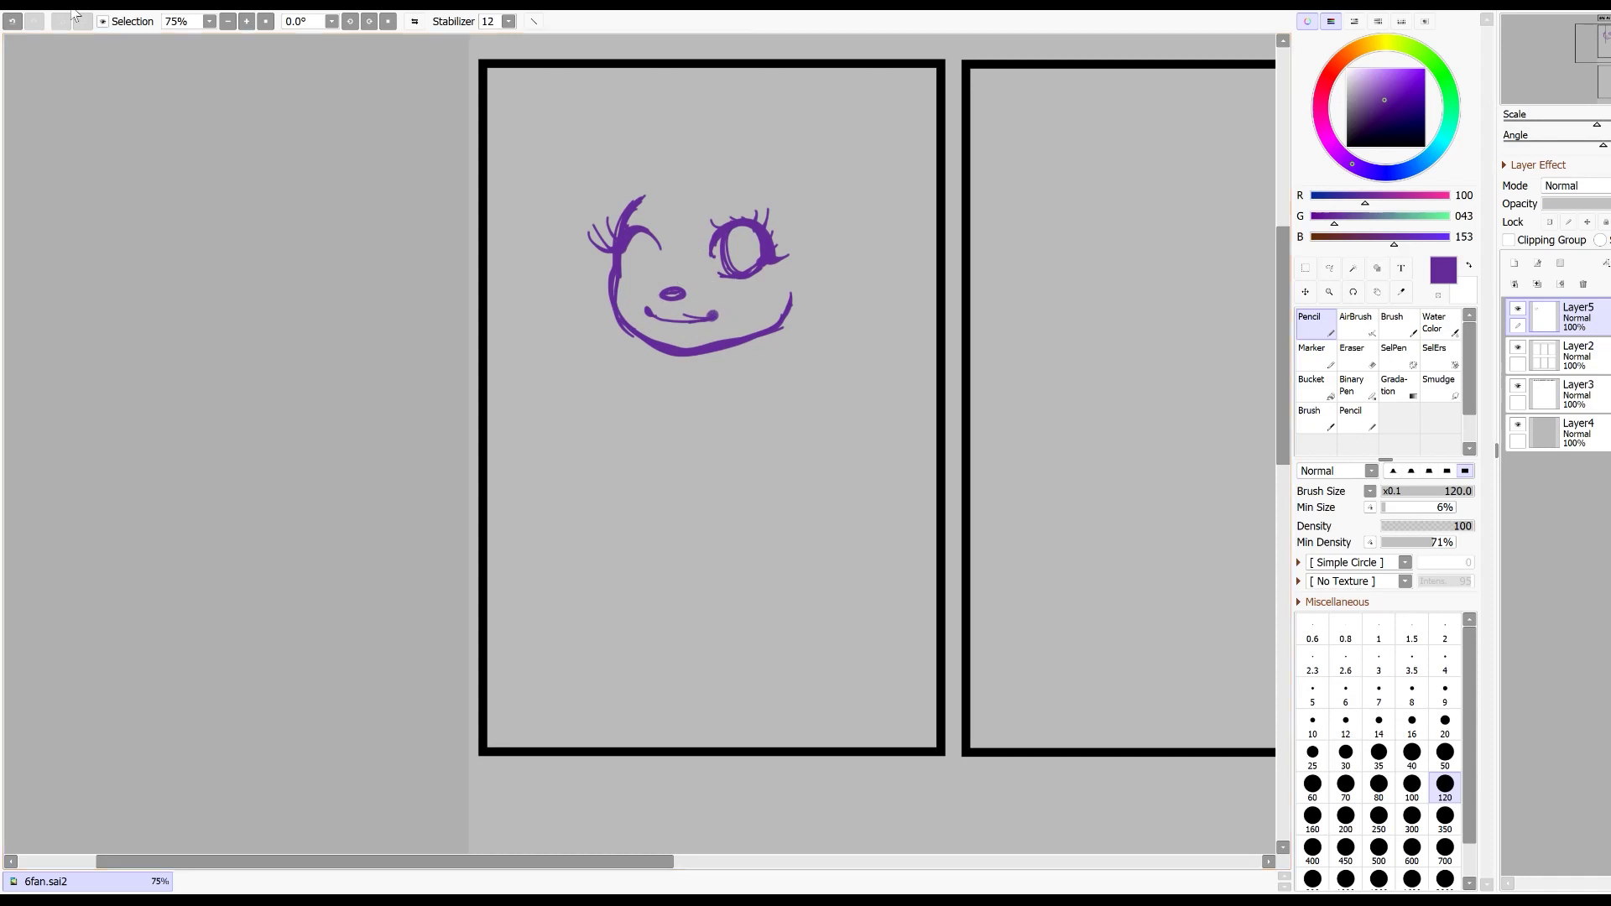
Step: Sketch the purple strokes for the cat's eye and brow on the face, undoing the stray stroke
{"action": "mouse_move", "coordinate": [625, 264]}
{"action": "left_mouse_down"}
{"action": "mouse_move", "coordinate": [656, 275]}
{"action": "mouse_move", "coordinate": [693, 216]}
{"action": "mouse_move", "coordinate": [654, 233]}
{"action": "mouse_move", "coordinate": [646, 278]}
{"action": "left_mouse_up"}
{"action": "left_click", "coordinate": [12, 22]}
{"action": "mouse_move", "coordinate": [705, 206]}
{"action": "left_mouse_down"}
{"action": "mouse_move", "coordinate": [743, 203]}
{"action": "mouse_move", "coordinate": [628, 205]}
{"action": "left_mouse_up"}
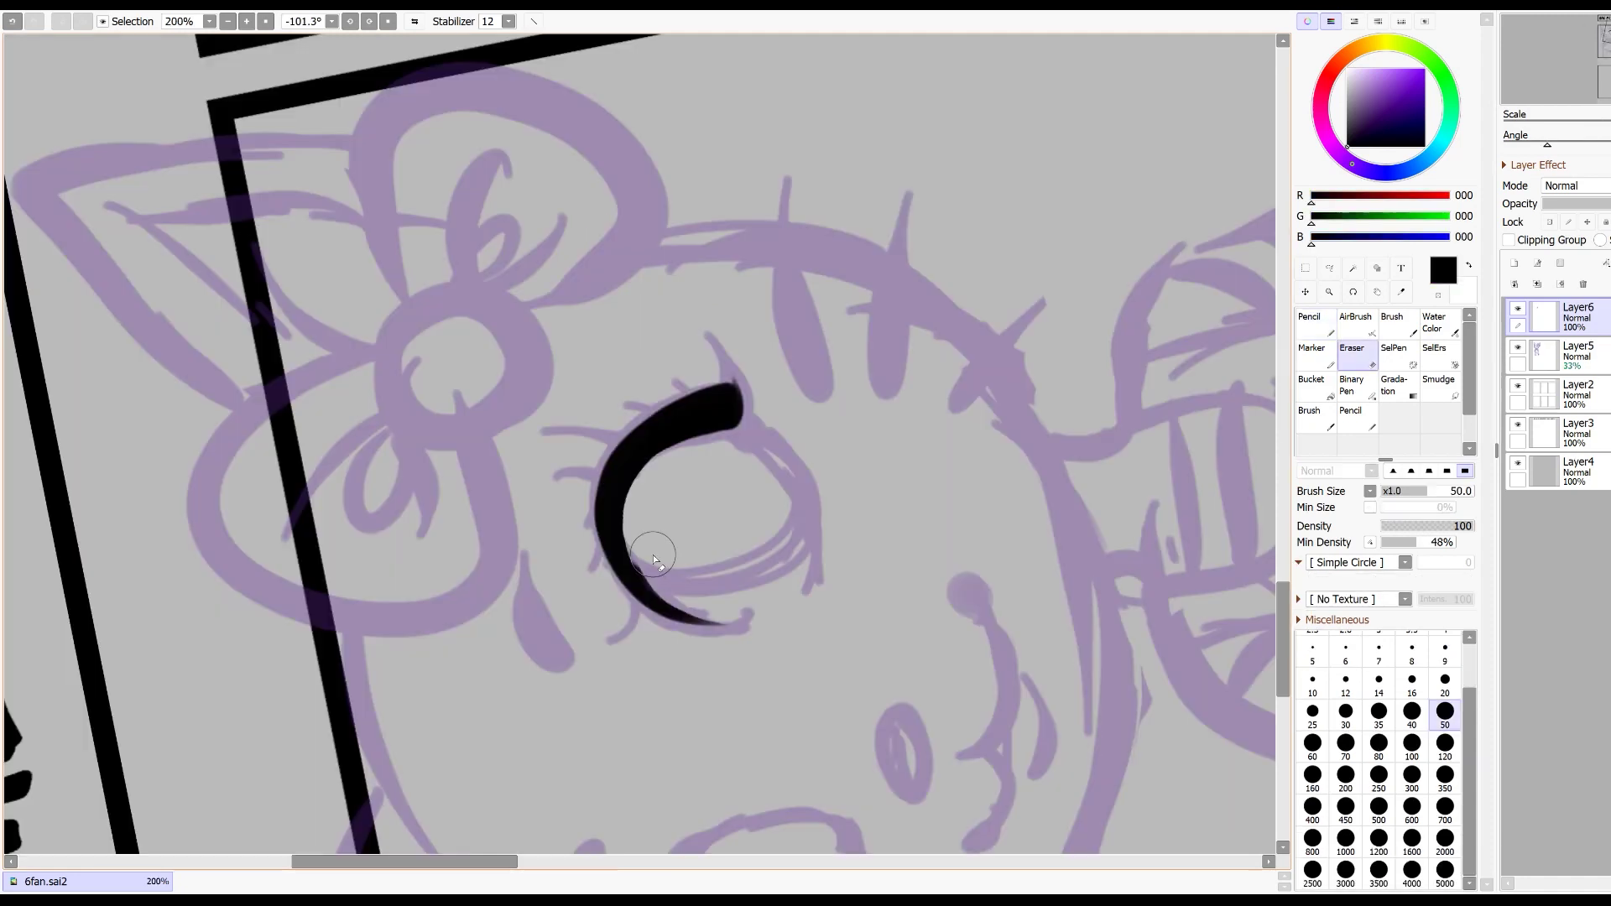
Step: Ink tapered black lashes along the cat's upper eyelid and hatch the eyebrow with the Brush at size 25
{"action": "key", "text": "b"}
{"action": "left_click_drag", "start_coordinate": [742, 415], "coordinate": [711, 336]}
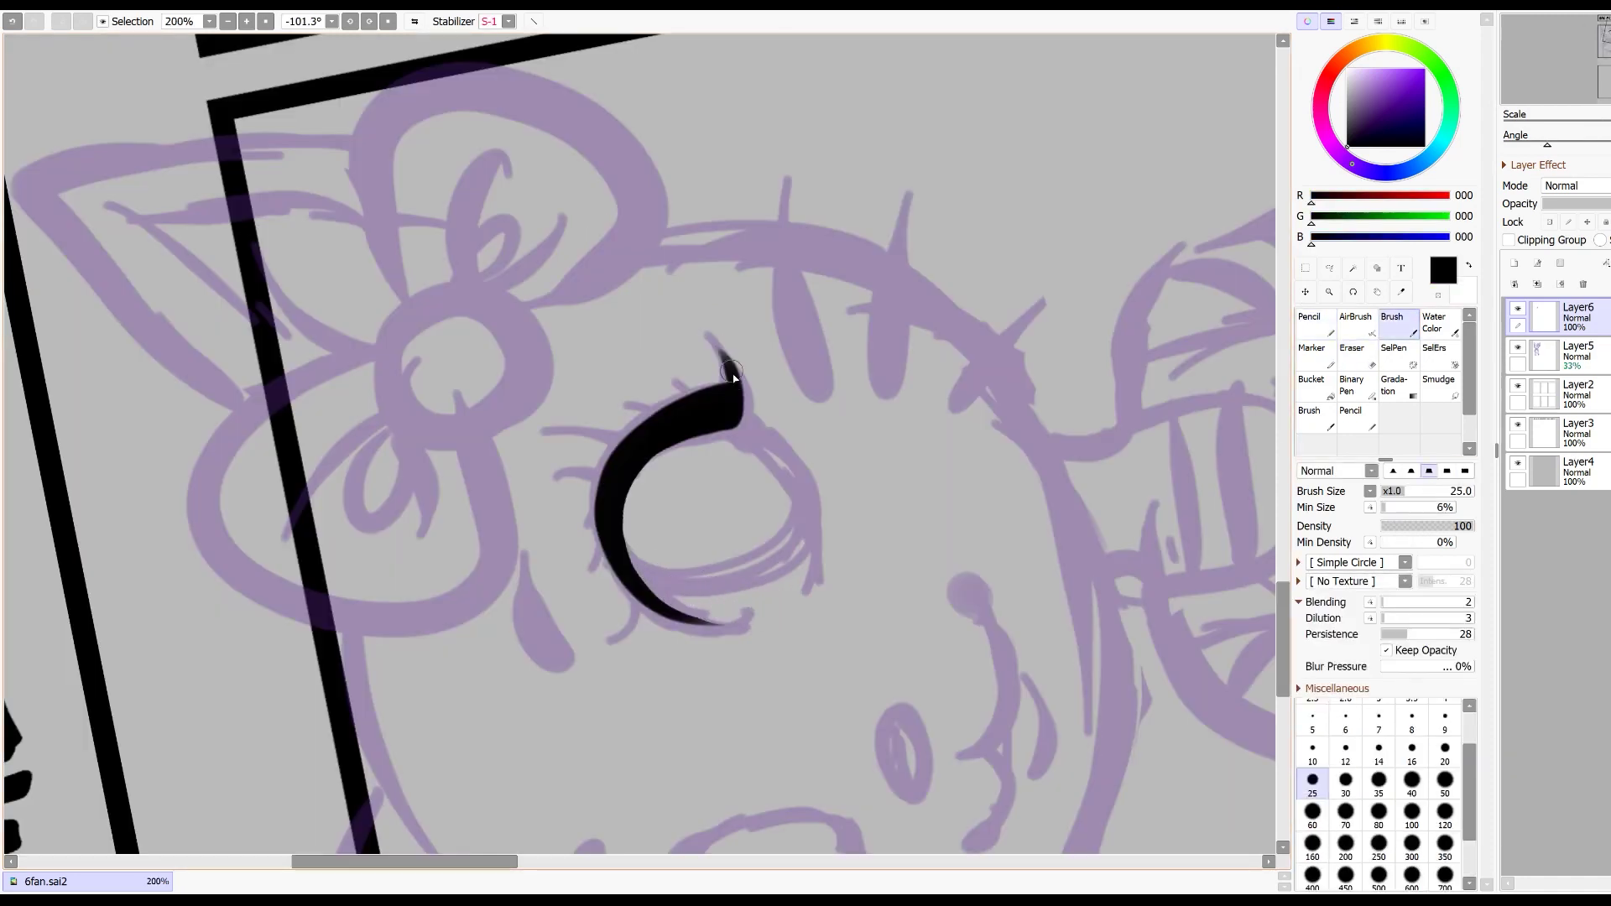
{"action": "mouse_move", "coordinate": [695, 397]}
{"action": "left_mouse_down"}
{"action": "mouse_move", "coordinate": [667, 357]}
{"action": "mouse_move", "coordinate": [682, 407]}
{"action": "left_mouse_up"}
{"action": "mouse_move", "coordinate": [660, 347]}
{"action": "left_mouse_down"}
{"action": "mouse_move", "coordinate": [679, 398]}
{"action": "mouse_move", "coordinate": [693, 357]}
{"action": "mouse_move", "coordinate": [648, 388]}
{"action": "left_mouse_up"}
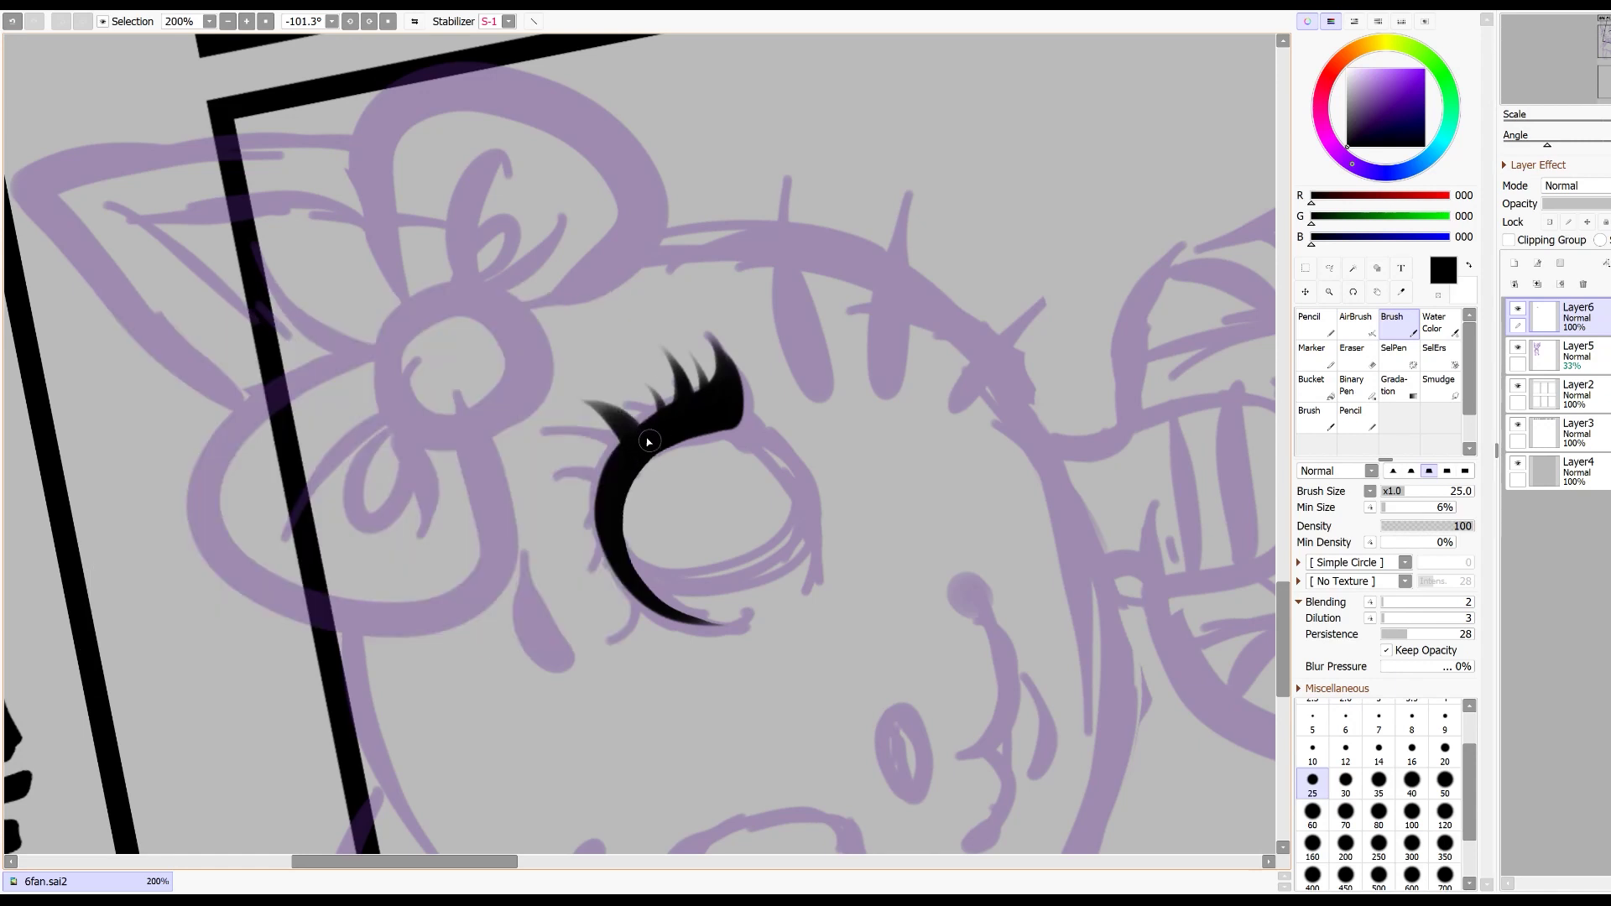
{"action": "left_click_drag", "start_coordinate": [653, 424], "coordinate": [613, 388]}
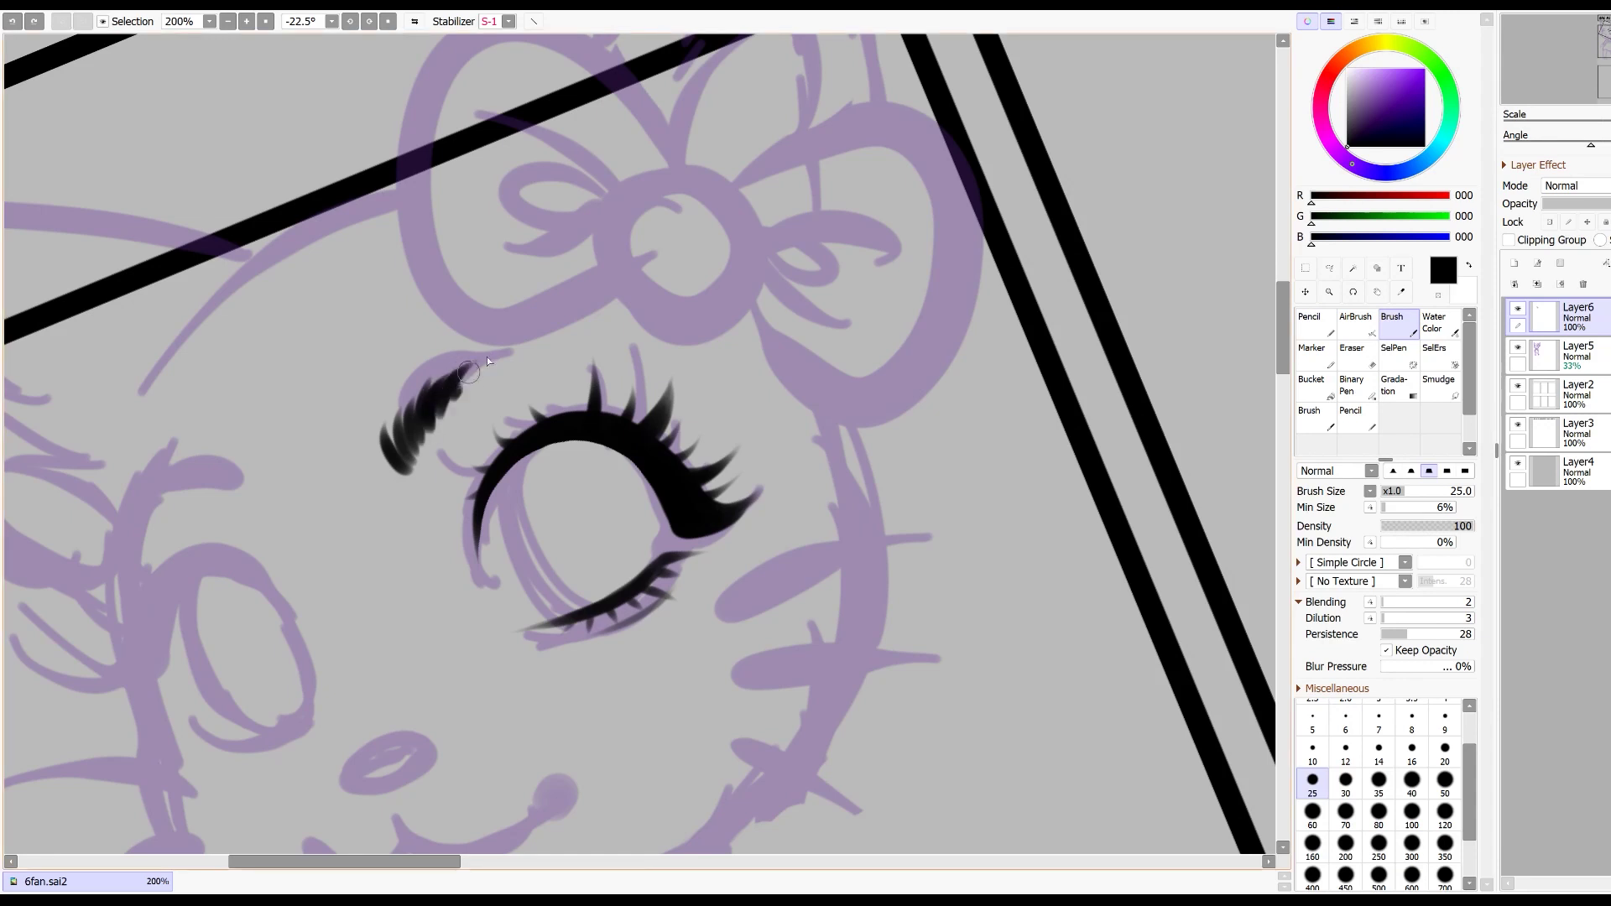
{"action": "left_click_drag", "start_coordinate": [413, 458], "coordinate": [493, 369]}
{"action": "mouse_move", "coordinate": [410, 421]}
{"action": "left_mouse_down"}
{"action": "mouse_move", "coordinate": [564, 339]}
{"action": "mouse_move", "coordinate": [504, 349]}
{"action": "left_mouse_up"}
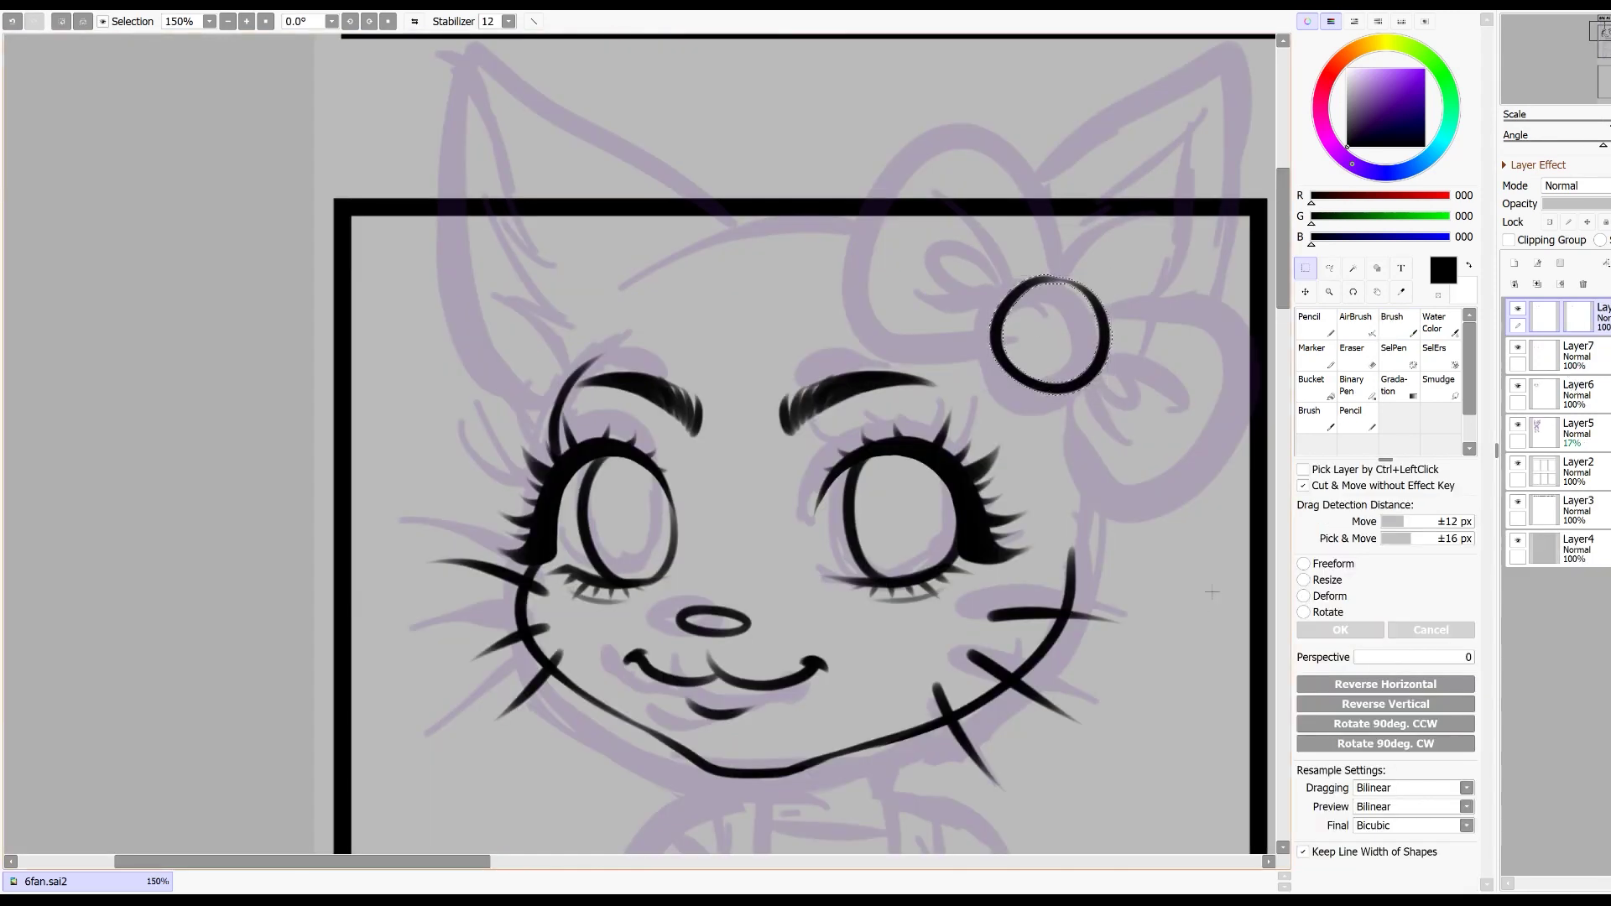
Step: Clear the selection and ink the bow's upper loop beside the round knot with the black Brush at size 25
{"action": "left_click", "coordinate": [1329, 268]}
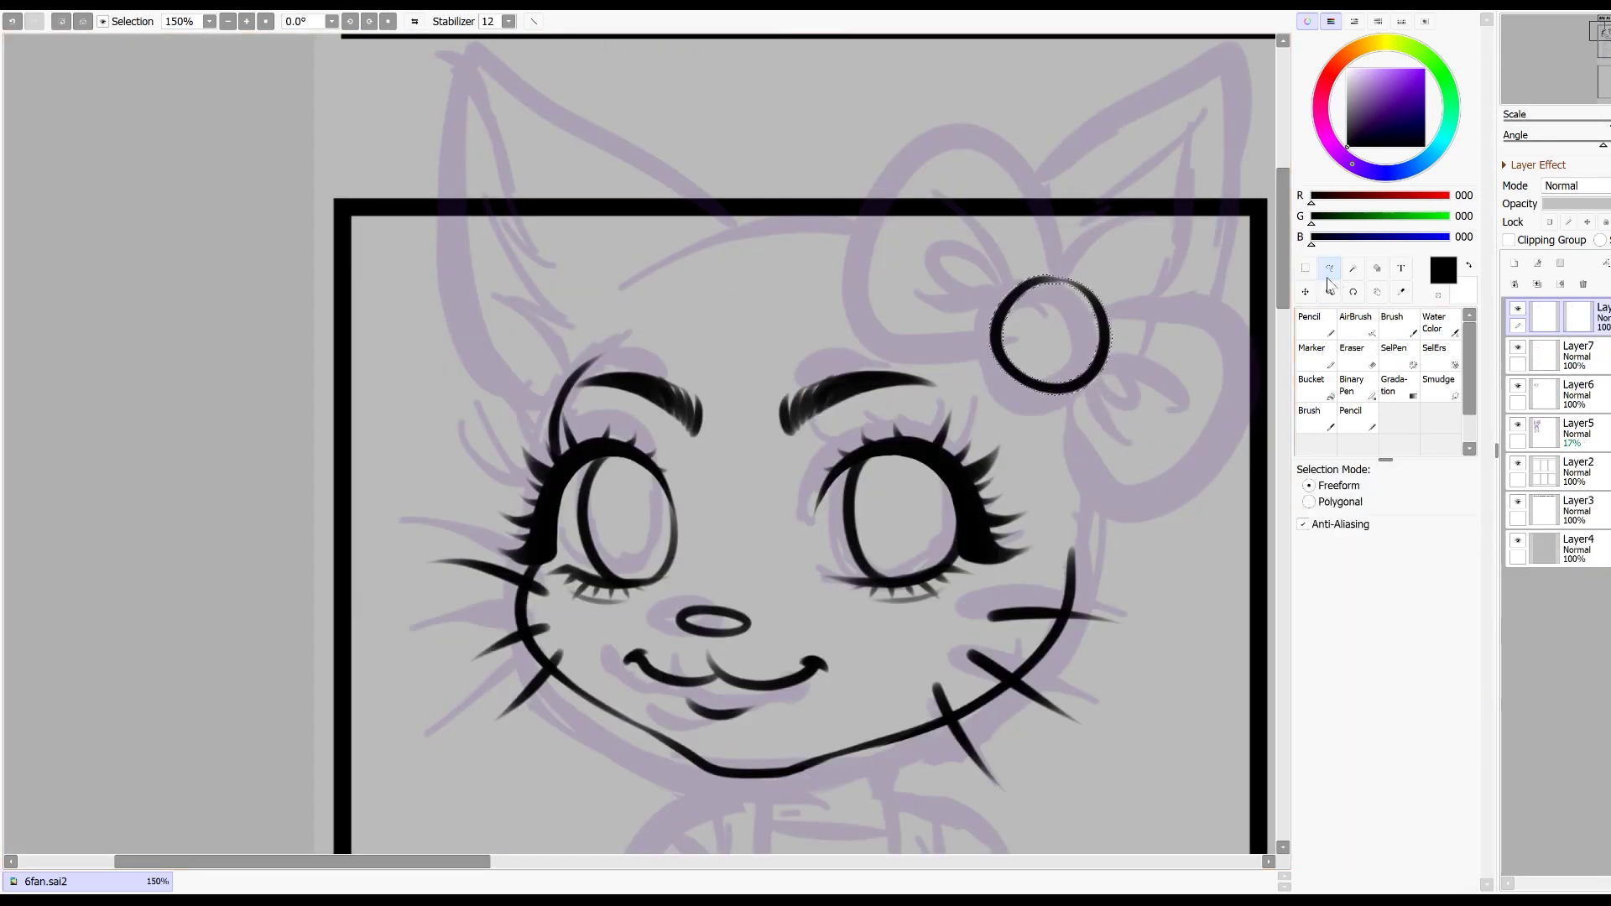
{"action": "left_click", "coordinate": [1393, 323]}
{"action": "mouse_move", "coordinate": [994, 352]}
{"action": "left_mouse_down"}
{"action": "mouse_move", "coordinate": [1051, 285]}
{"action": "mouse_move", "coordinate": [1232, 319]}
{"action": "mouse_move", "coordinate": [1073, 388]}
{"action": "left_mouse_up"}
{"action": "left_click", "coordinate": [12, 21]}
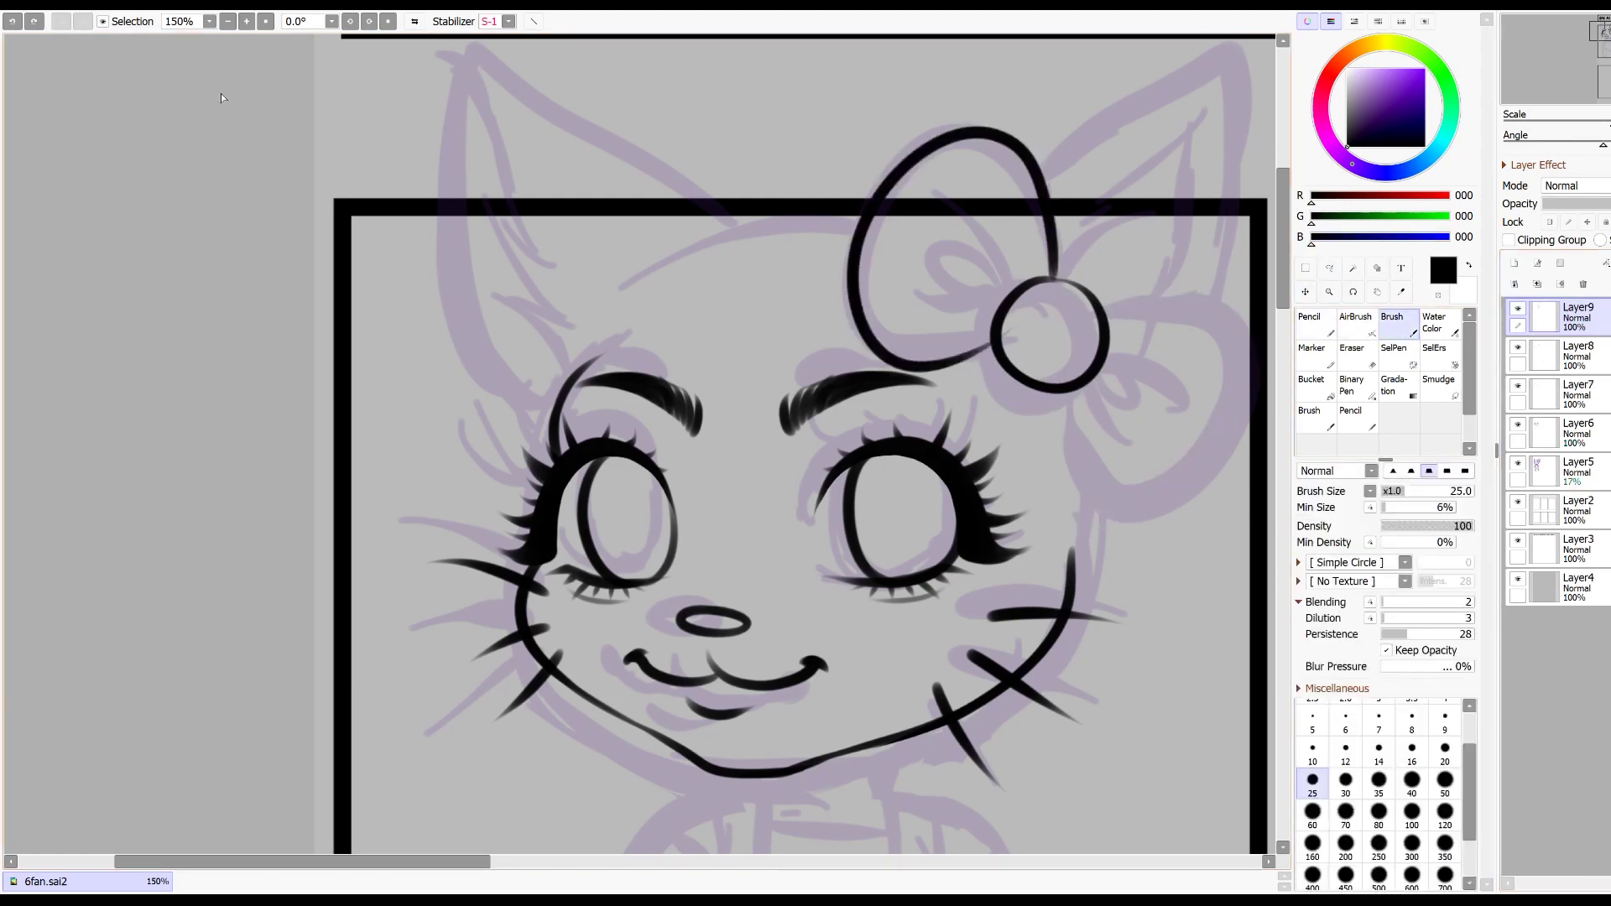
{"action": "scroll", "coordinate": [954, 363], "scroll_direction": "down", "scroll_amount": 1}
{"action": "left_click_drag", "start_coordinate": [953, 362], "coordinate": [933, 369]}
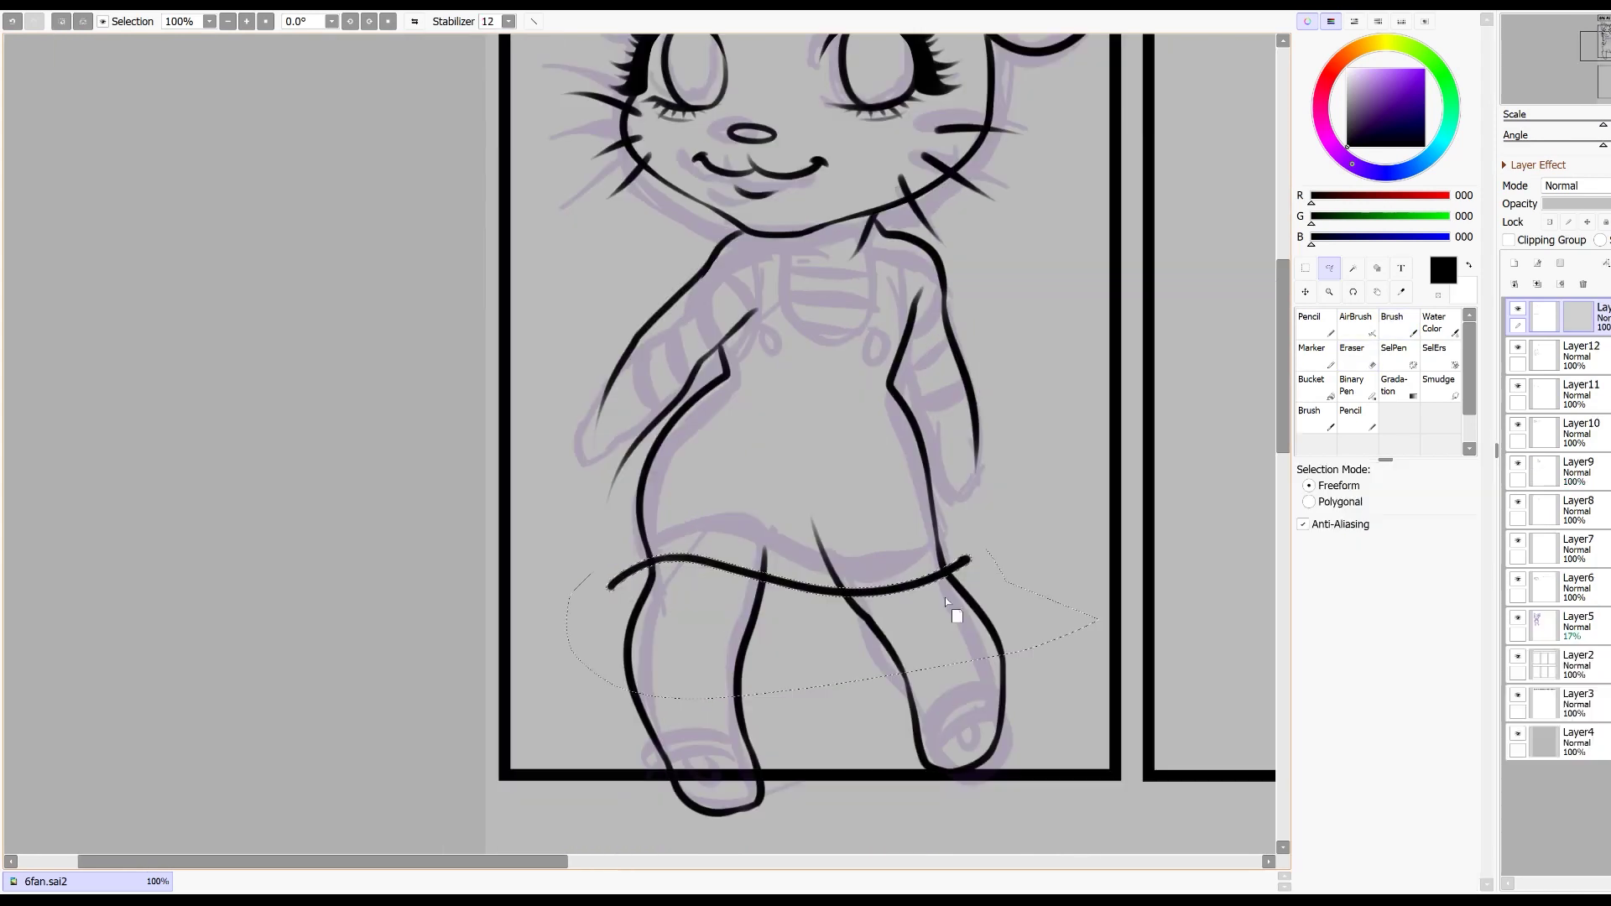
Step: Deselect the skirt's hem line and erase its ends that stick out past both sides of the skirt
{"action": "key", "text": "ctrl+d"}
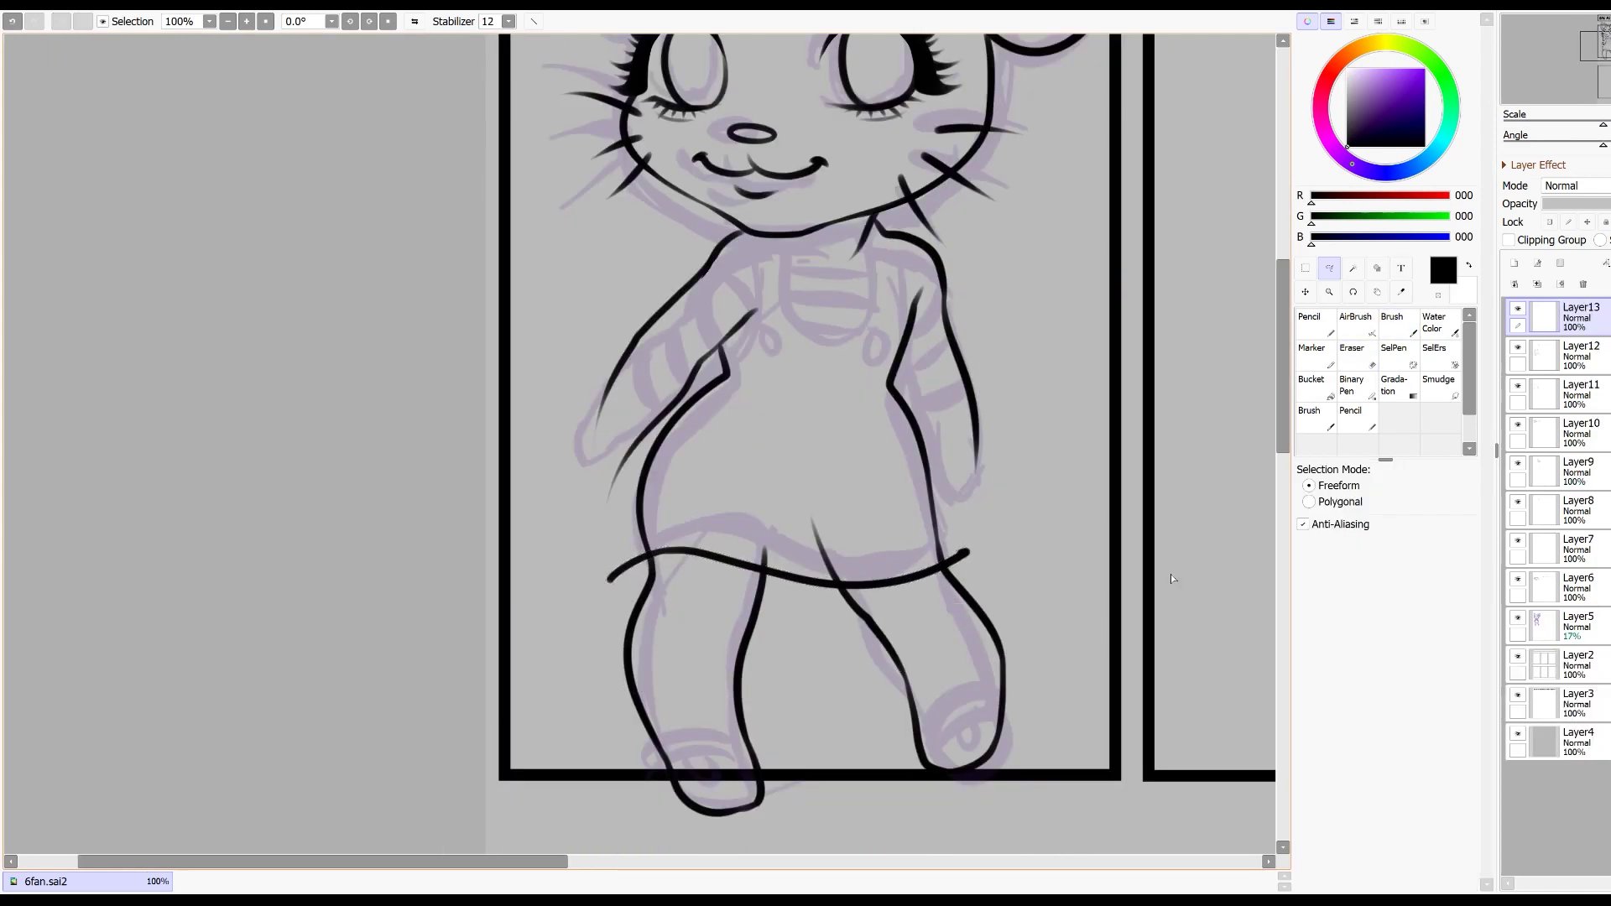
{"action": "key", "text": "e"}
{"action": "left_click_drag", "start_coordinate": [971, 546], "coordinate": [965, 554]}
{"action": "left_click", "coordinate": [619, 569]}
{"action": "key", "text": "a"}
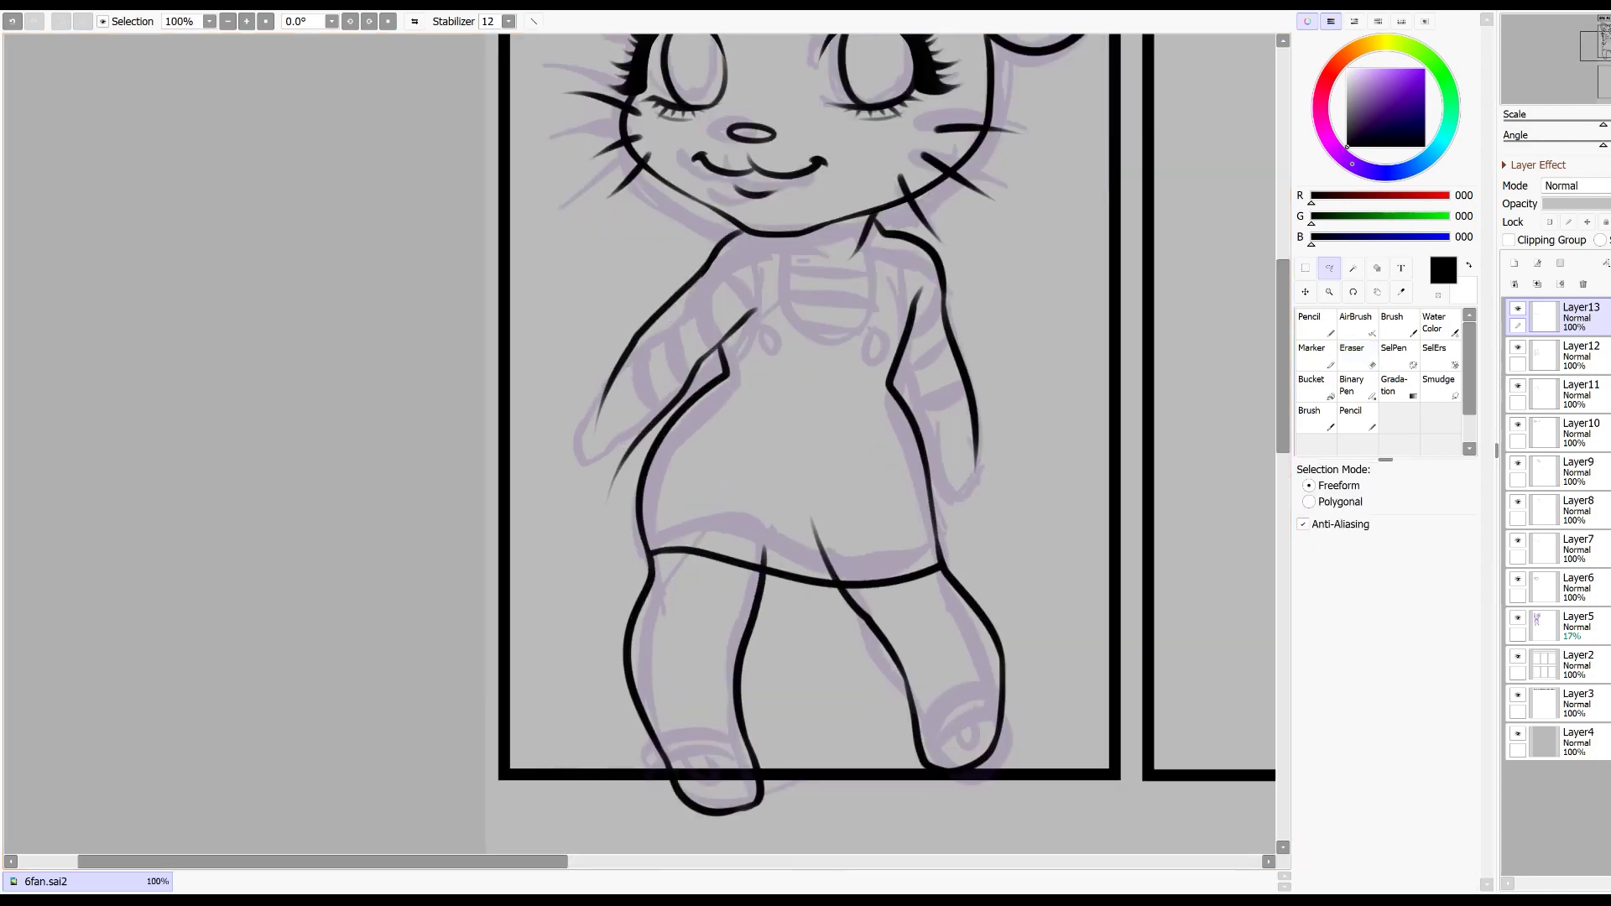
Step: Add a new layer and ink black detail lines on the torso of the dress, undoing the misplaced stroke
{"action": "key", "text": "ctrl+plus"}
{"action": "left_click", "coordinate": [1514, 264]}
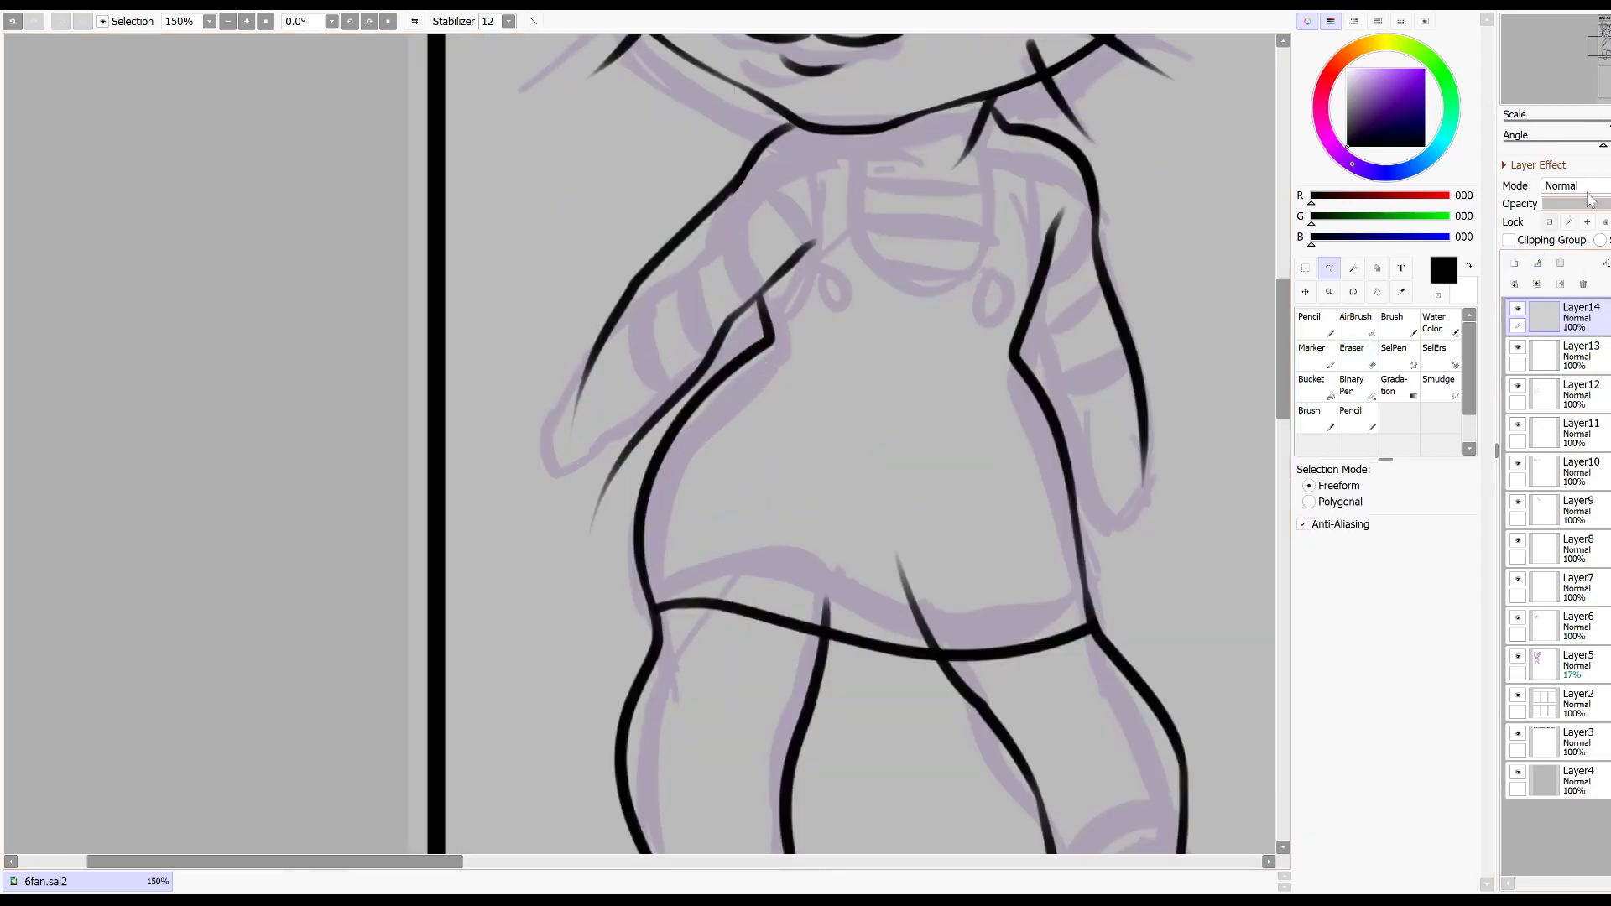
{"action": "mouse_move", "coordinate": [797, 265]}
{"action": "left_mouse_down"}
{"action": "mouse_move", "coordinate": [778, 460]}
{"action": "mouse_move", "coordinate": [835, 382]}
{"action": "left_mouse_up"}
{"action": "key", "text": "ctrl+d"}
{"action": "key", "text": "b"}
{"action": "mouse_move", "coordinate": [776, 457]}
{"action": "left_mouse_down"}
{"action": "mouse_move", "coordinate": [829, 430]}
{"action": "mouse_move", "coordinate": [810, 330]}
{"action": "mouse_move", "coordinate": [967, 309]}
{"action": "mouse_move", "coordinate": [1021, 504]}
{"action": "left_mouse_up"}
{"action": "key", "text": "ctrl+z"}
{"action": "left_click_drag", "start_coordinate": [976, 306], "coordinate": [1022, 435]}
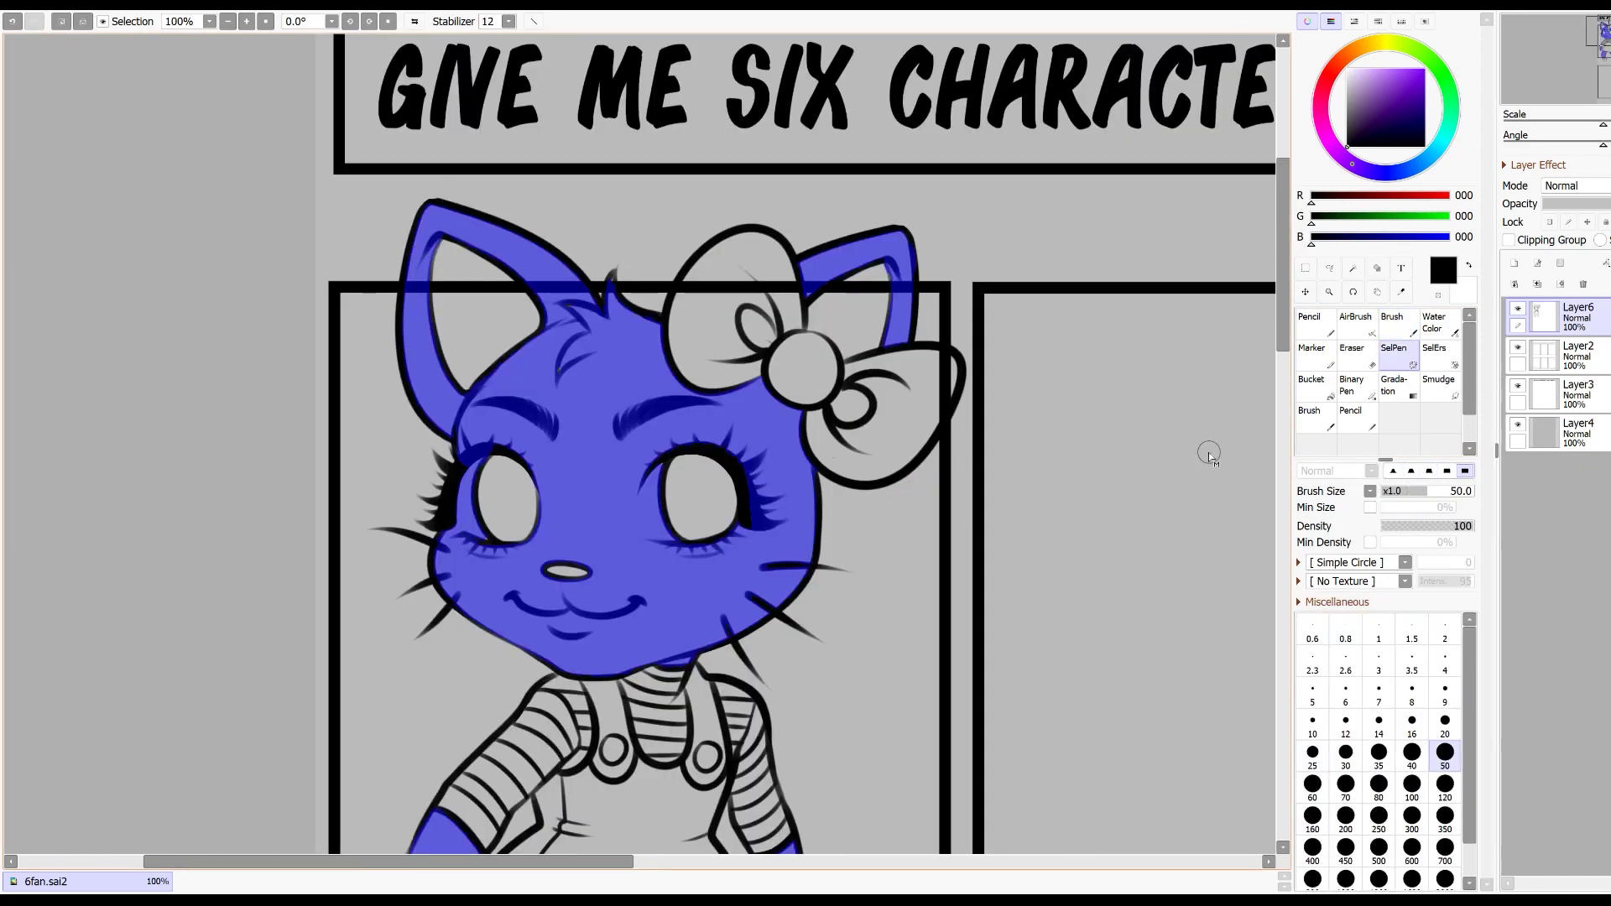
Step: Refine the selection of the cat's white fur areas on the head and body with the SelPen at size 20
{"action": "left_click", "coordinate": [1451, 720]}
{"action": "left_click_drag", "start_coordinate": [553, 671], "coordinate": [838, 231]}
{"action": "scroll", "coordinate": [711, 579], "scroll_direction": "up", "scroll_amount": 1}
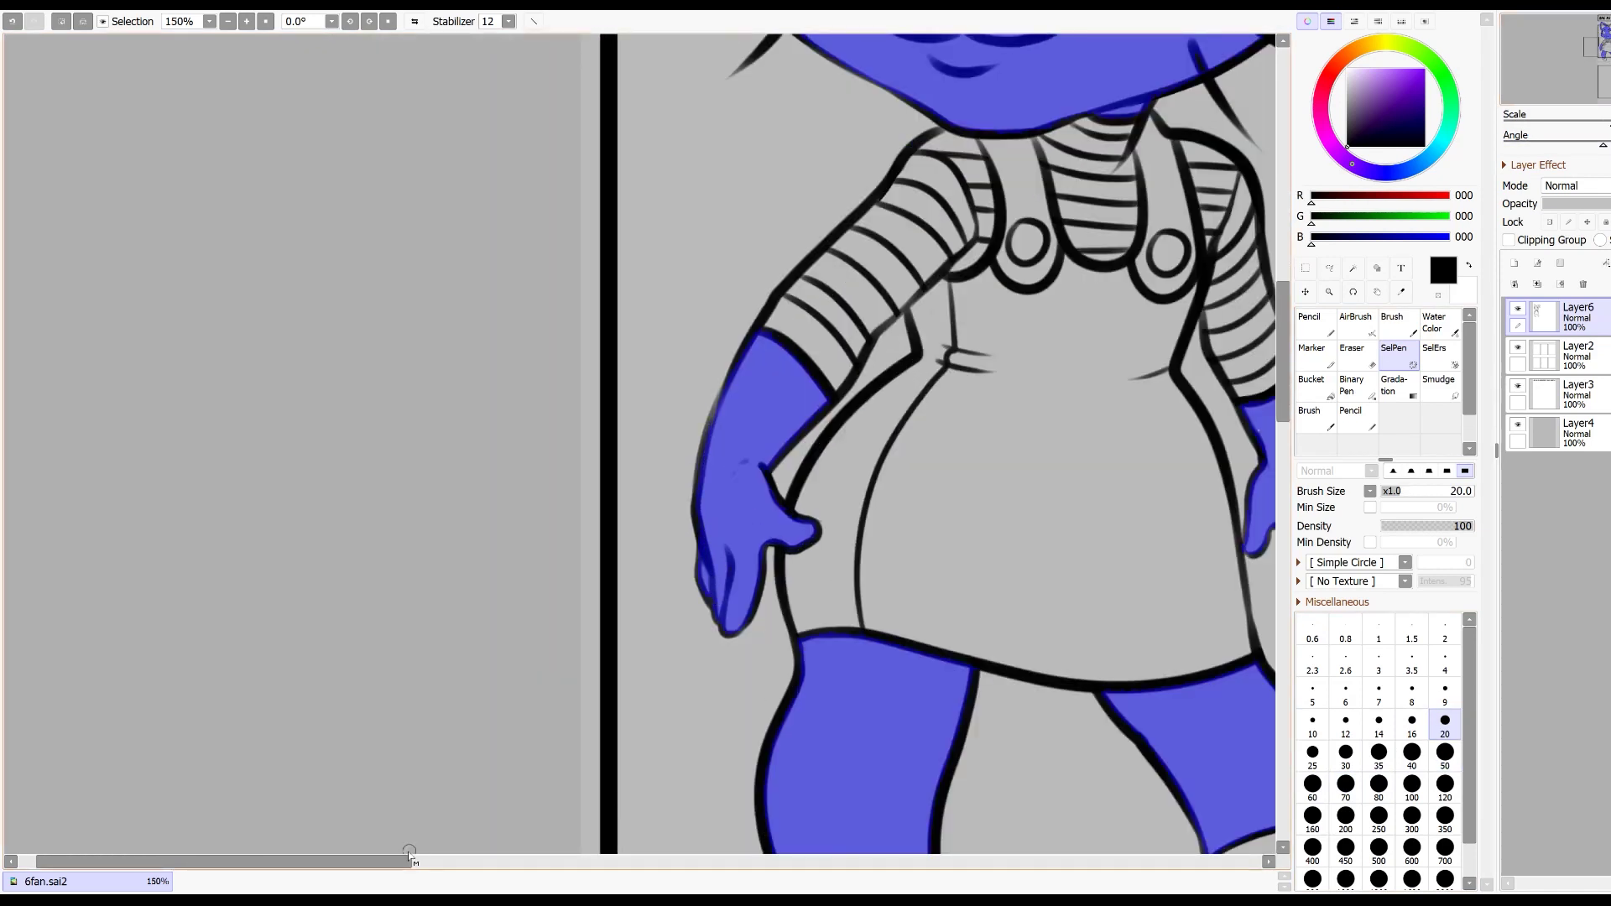
{"action": "left_click_drag", "start_coordinate": [420, 858], "coordinate": [513, 859]}
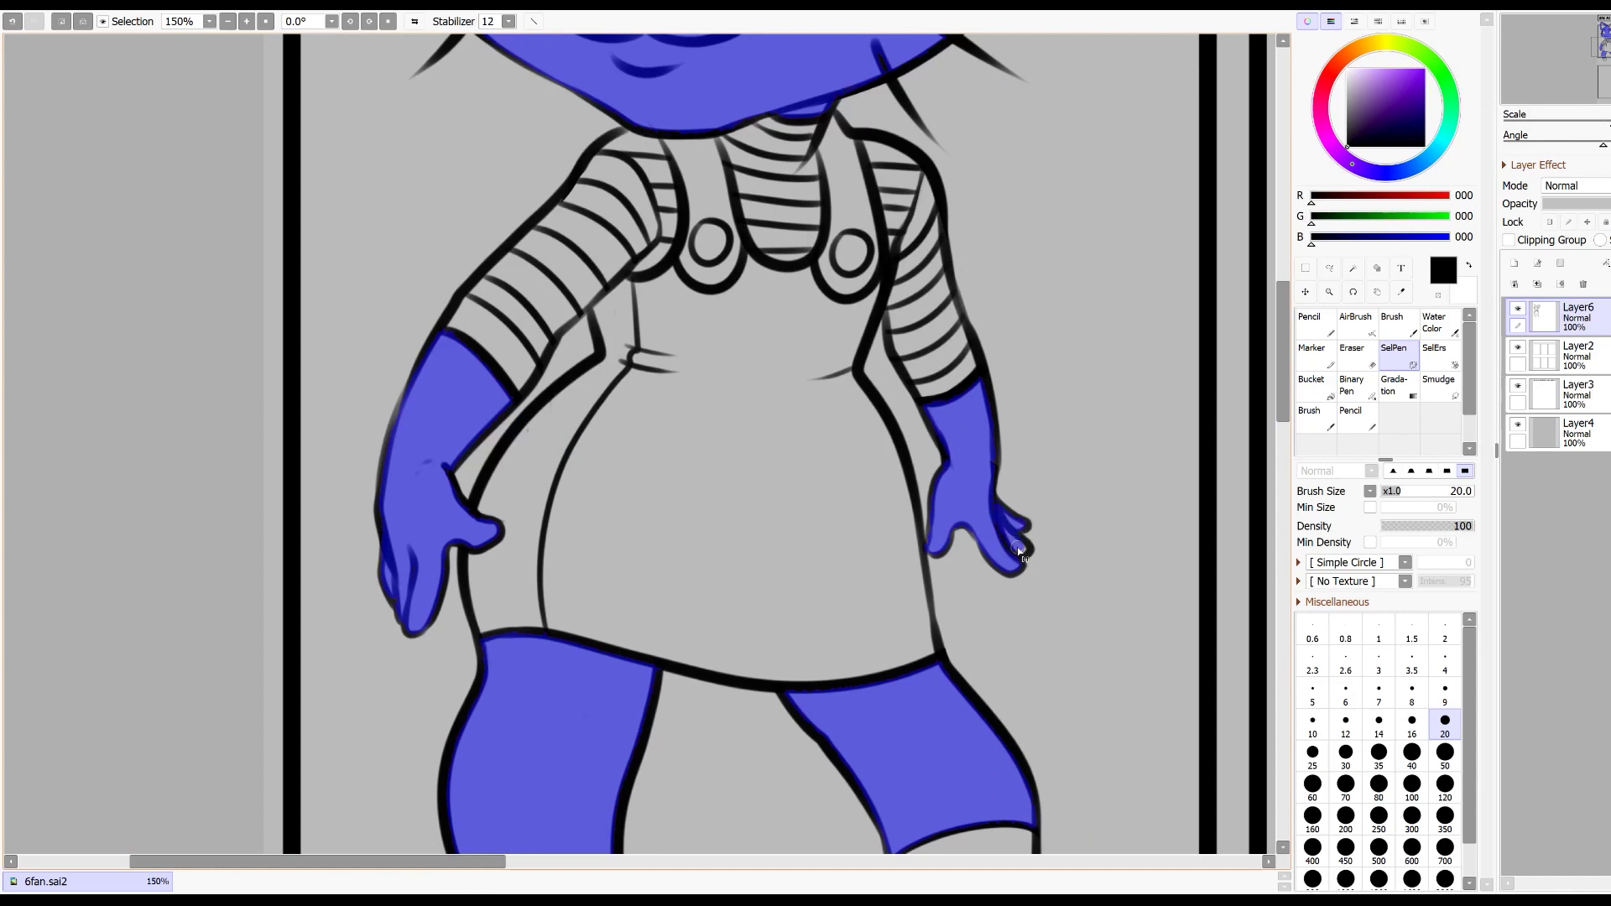
{"action": "scroll", "coordinate": [1022, 533], "scroll_direction": "down", "scroll_amount": 3}
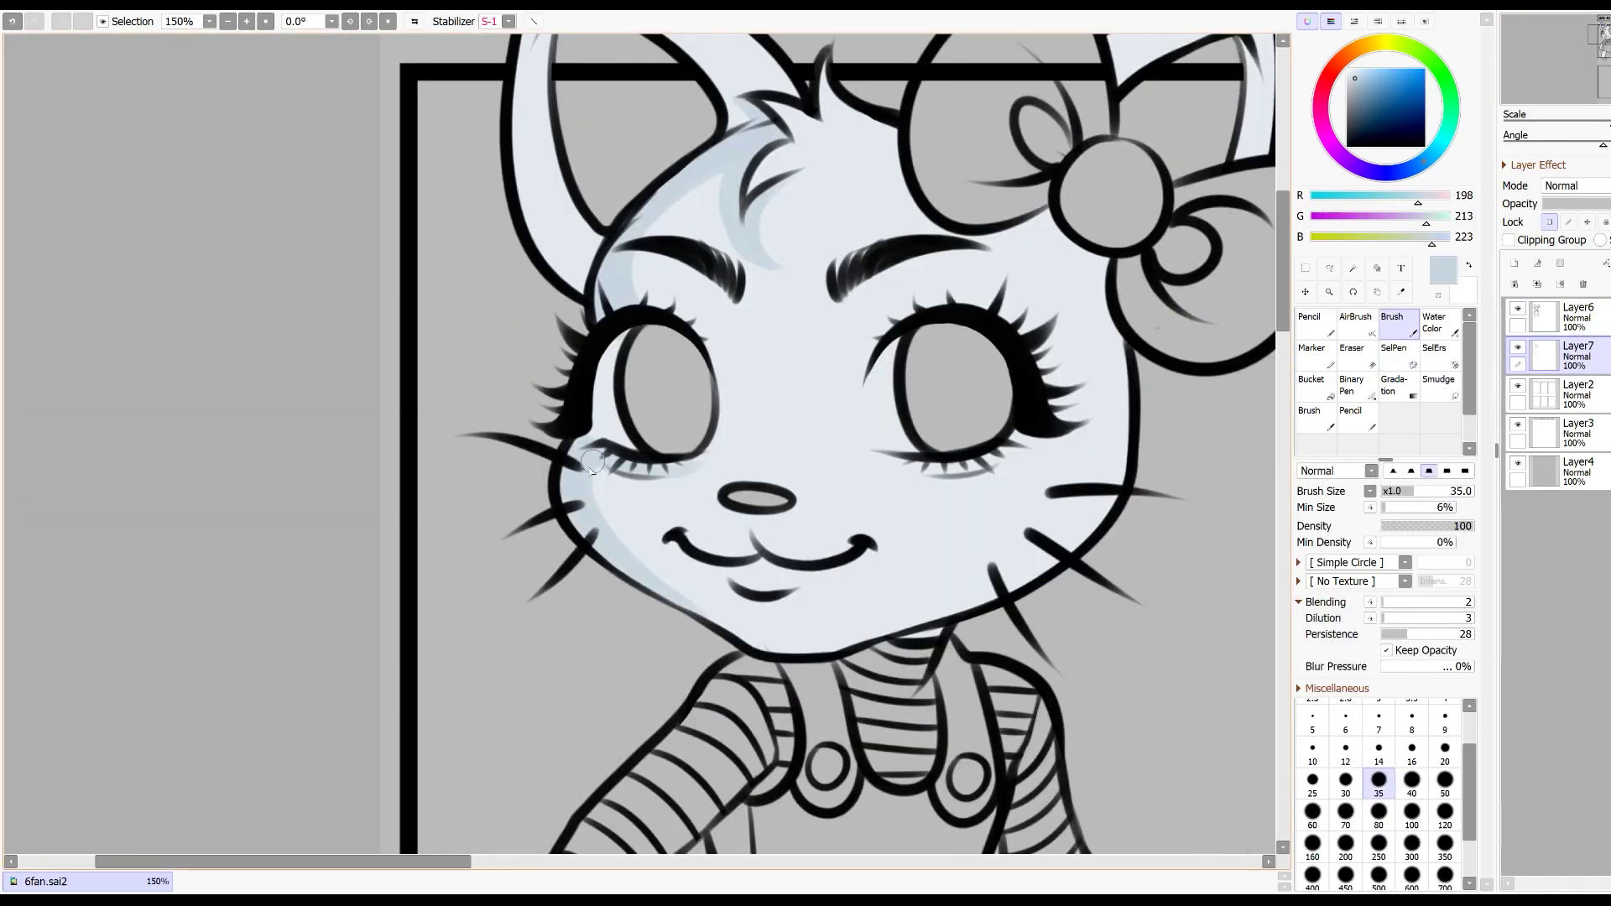
Step: Shade the chin, nose, eye area, forehead and cheek edge in pale blue-grey (198, 213, 223) with the Brush at size 35
{"action": "mouse_move", "coordinate": [650, 575]}
{"action": "left_mouse_down"}
{"action": "mouse_move", "coordinate": [743, 642]}
{"action": "mouse_move", "coordinate": [831, 659]}
{"action": "left_mouse_up"}
{"action": "left_click_drag", "start_coordinate": [748, 598], "coordinate": [796, 591]}
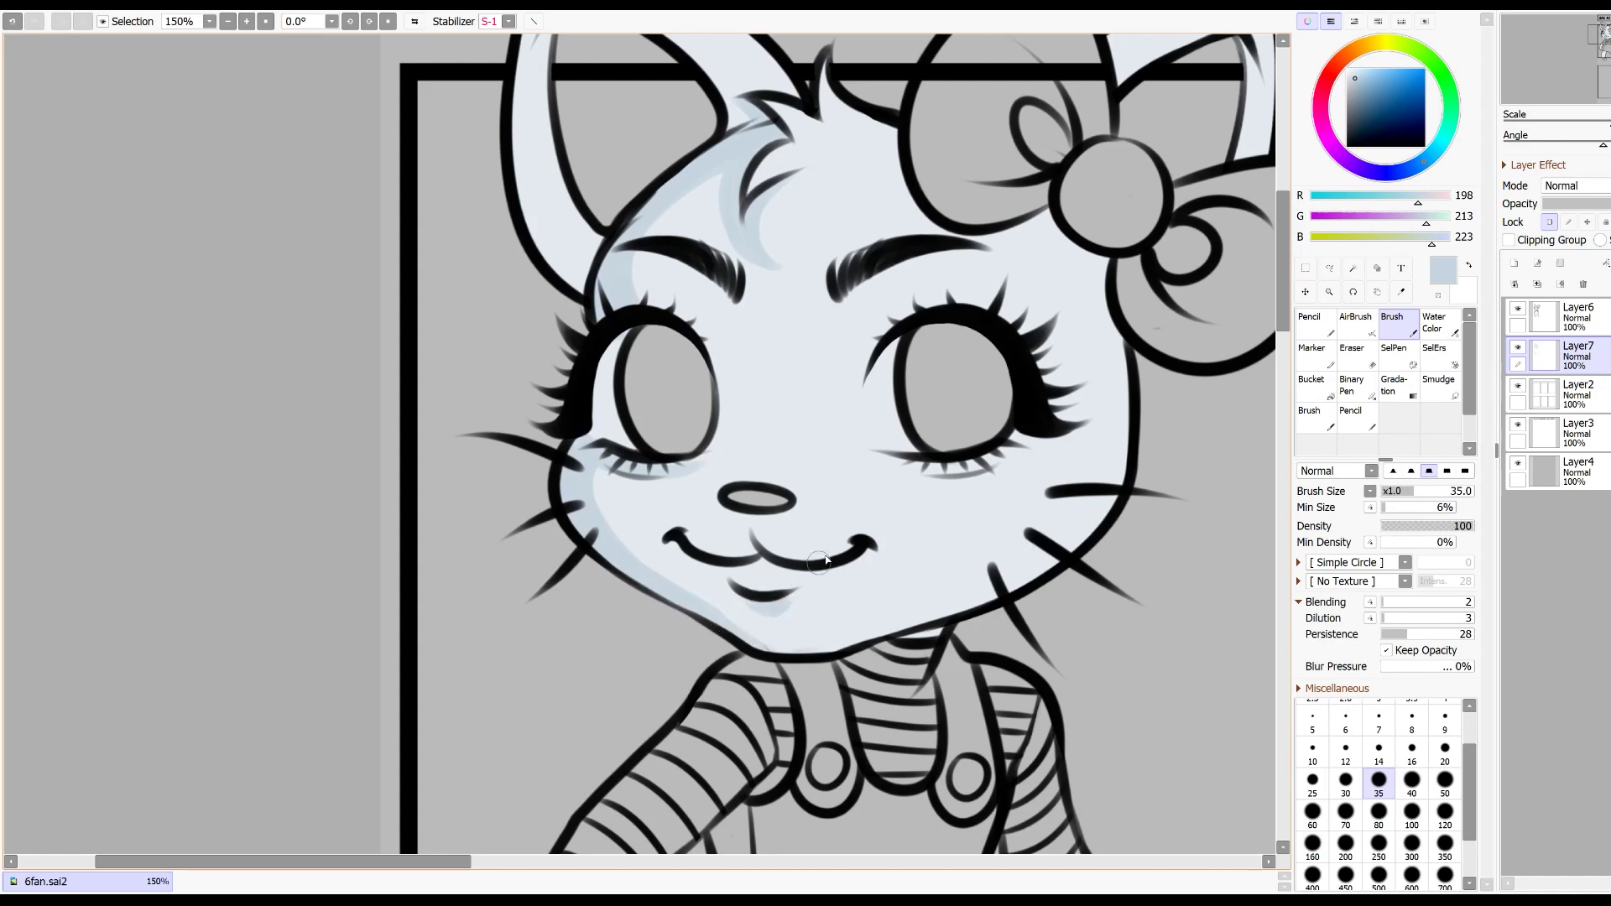
{"action": "left_click_drag", "start_coordinate": [727, 491], "coordinate": [820, 482]}
{"action": "mouse_move", "coordinate": [877, 329]}
{"action": "left_mouse_down"}
{"action": "mouse_move", "coordinate": [1029, 330]}
{"action": "mouse_move", "coordinate": [1063, 392]}
{"action": "mouse_move", "coordinate": [1047, 361]}
{"action": "mouse_move", "coordinate": [989, 463]}
{"action": "mouse_move", "coordinate": [923, 471]}
{"action": "mouse_move", "coordinate": [1021, 452]}
{"action": "left_mouse_up"}
{"action": "mouse_move", "coordinate": [1105, 263]}
{"action": "left_mouse_down"}
{"action": "mouse_move", "coordinate": [891, 138]}
{"action": "mouse_move", "coordinate": [933, 147]}
{"action": "left_mouse_up"}
{"action": "left_click_drag", "start_coordinate": [1082, 335], "coordinate": [1101, 545]}
{"action": "mouse_move", "coordinate": [1102, 454]}
{"action": "left_mouse_down"}
{"action": "mouse_move", "coordinate": [1032, 579]}
{"action": "mouse_move", "coordinate": [973, 608]}
{"action": "mouse_move", "coordinate": [797, 642]}
{"action": "left_mouse_up"}
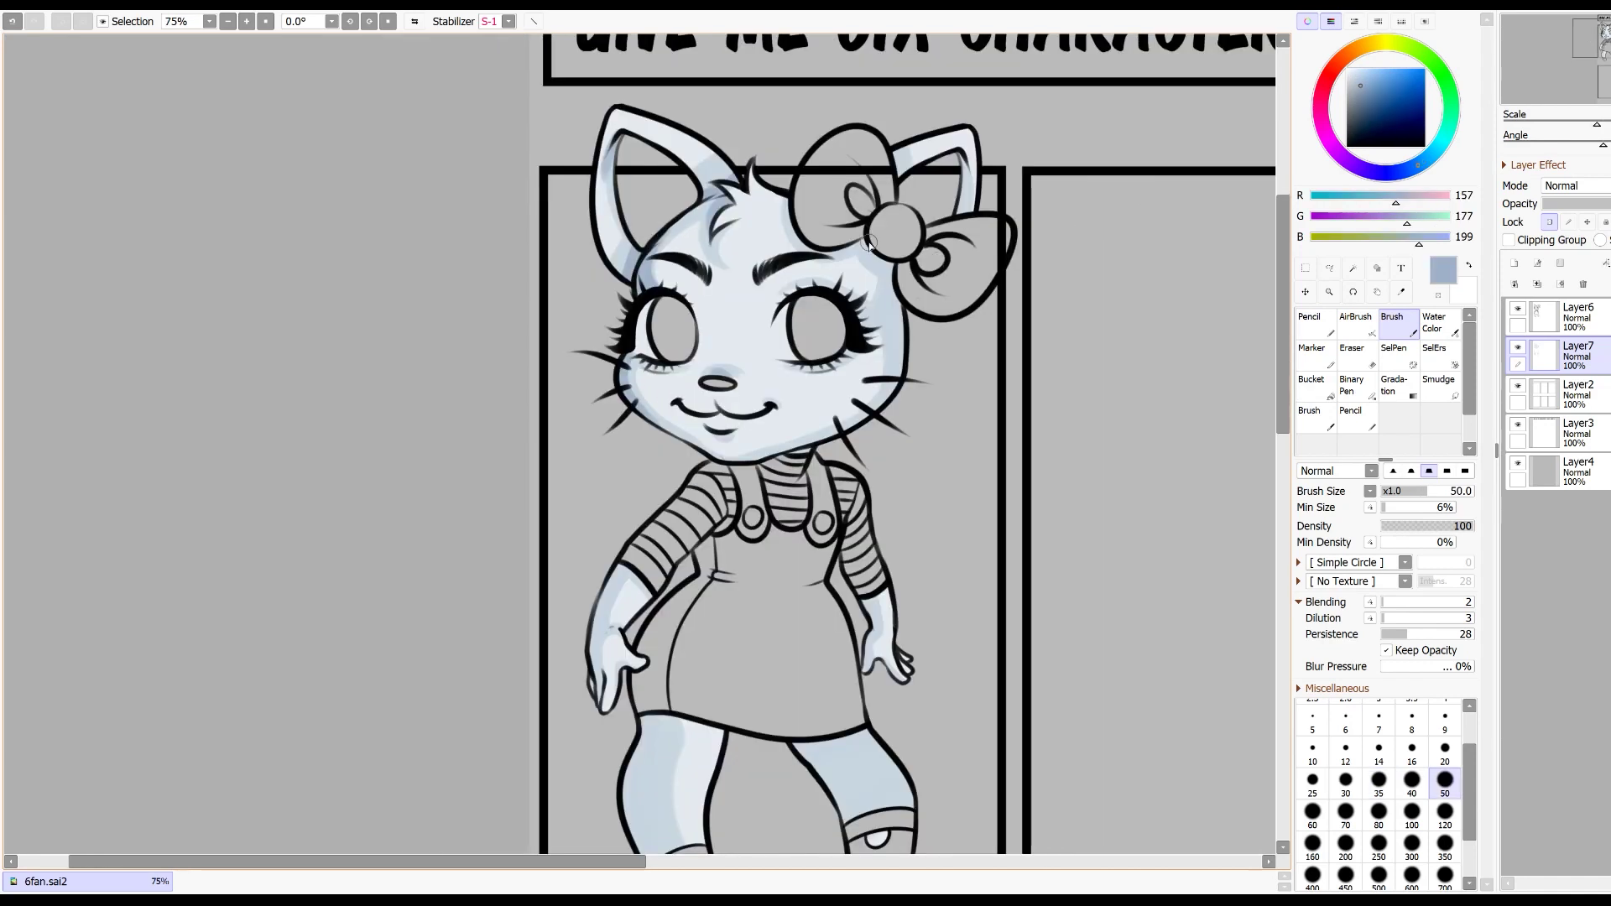
Step: Paint darker blue-grey (157, 177, 199) fur shadows below the bow and around the head, undoing the misplaced stroke
{"action": "mouse_move", "coordinate": [870, 244]}
{"action": "left_mouse_down"}
{"action": "mouse_move", "coordinate": [898, 267]}
{"action": "mouse_move", "coordinate": [870, 438]}
{"action": "left_mouse_up"}
{"action": "mouse_move", "coordinate": [864, 317]}
{"action": "left_mouse_down"}
{"action": "mouse_move", "coordinate": [826, 365]}
{"action": "mouse_move", "coordinate": [857, 355]}
{"action": "left_mouse_up"}
{"action": "key", "text": "Delete"}
{"action": "key", "text": "Page_Up"}
{"action": "key", "text": "Page_Up"}
{"action": "key", "text": "Page_Up"}
{"action": "mouse_move", "coordinate": [948, 126]}
{"action": "left_mouse_down"}
{"action": "mouse_move", "coordinate": [738, 349]}
{"action": "mouse_move", "coordinate": [781, 388]}
{"action": "mouse_move", "coordinate": [858, 317]}
{"action": "mouse_move", "coordinate": [903, 235]}
{"action": "mouse_move", "coordinate": [862, 323]}
{"action": "left_mouse_up"}
{"action": "key", "text": "ctrl+z"}
{"action": "left_click_drag", "start_coordinate": [512, 464], "coordinate": [401, 507]}
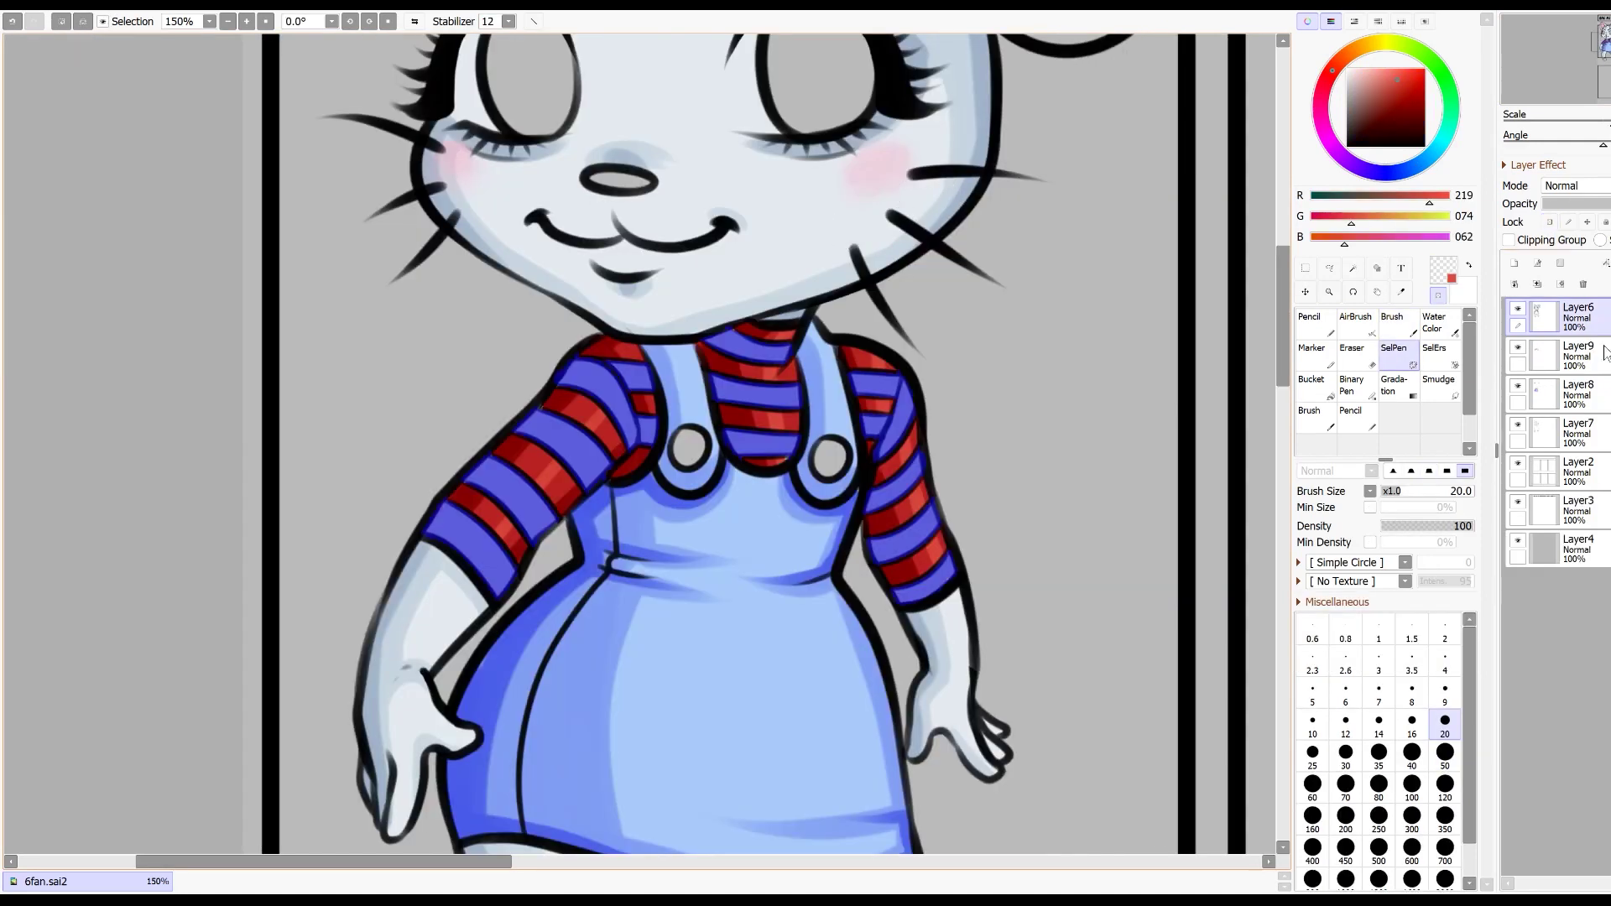
Step: Add a layer above the red stripes and fill the selected shirt stripes with off-white (228, 235, 240) using the Pencil
{"action": "left_click", "coordinate": [1605, 353]}
{"action": "left_click", "coordinate": [1513, 264]}
{"action": "left_click", "coordinate": [1315, 324]}
{"action": "right_click", "coordinate": [819, 260]}
{"action": "mouse_move", "coordinate": [698, 470]}
{"action": "left_mouse_down"}
{"action": "mouse_move", "coordinate": [648, 521]}
{"action": "mouse_move", "coordinate": [886, 521]}
{"action": "left_mouse_up"}
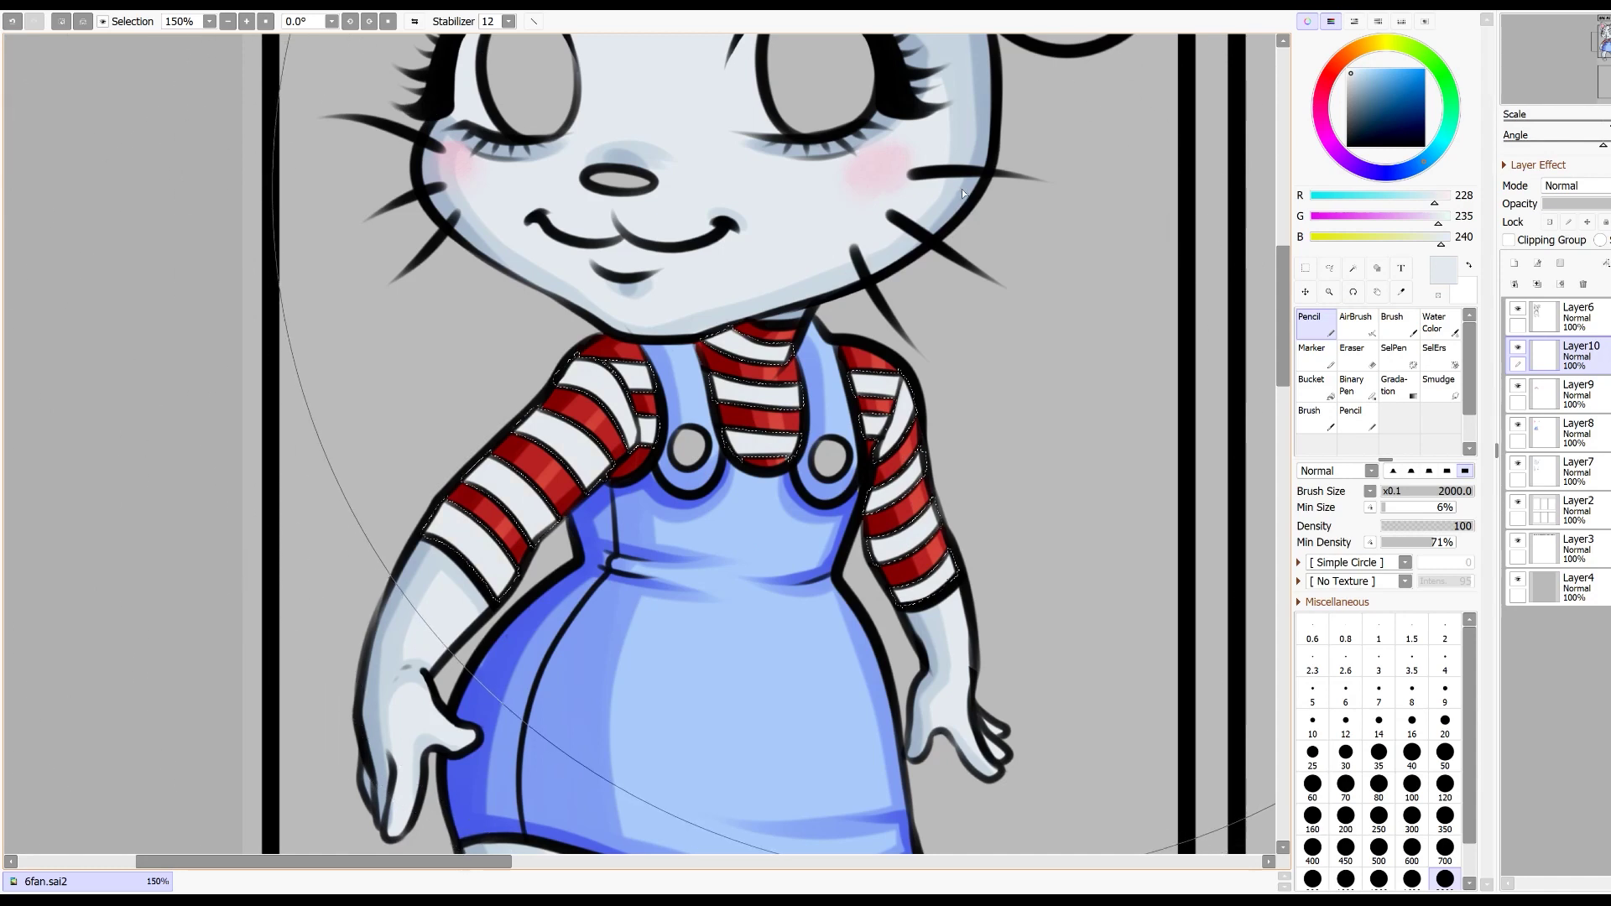
Step: Shade the light stripes along the outer edge of the bent arm's sleeve in pale cyan (170, 227, 237) with the Pencil at size 50
{"action": "left_click", "coordinate": [962, 193], "text": "alt"}
{"action": "left_click", "coordinate": [1445, 753]}
{"action": "left_click_drag", "start_coordinate": [606, 378], "coordinate": [419, 541]}
{"action": "left_click", "coordinate": [1368, 72]}
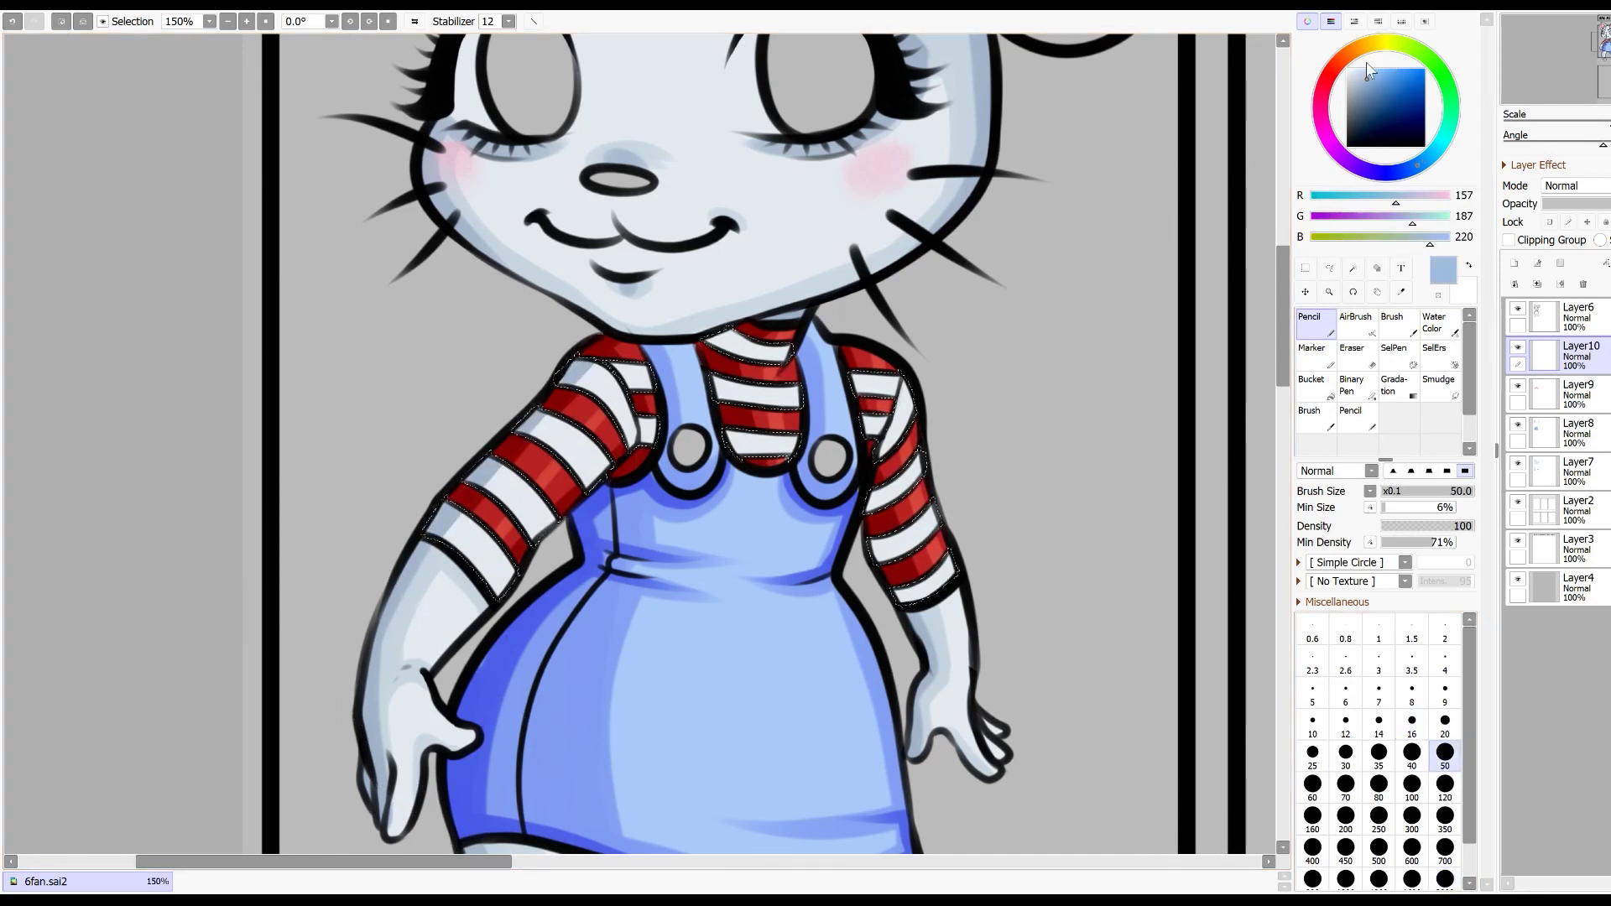
{"action": "left_click", "coordinate": [1424, 168]}
{"action": "left_click", "coordinate": [1437, 149]}
{"action": "left_click_drag", "start_coordinate": [579, 369], "coordinate": [408, 551]}
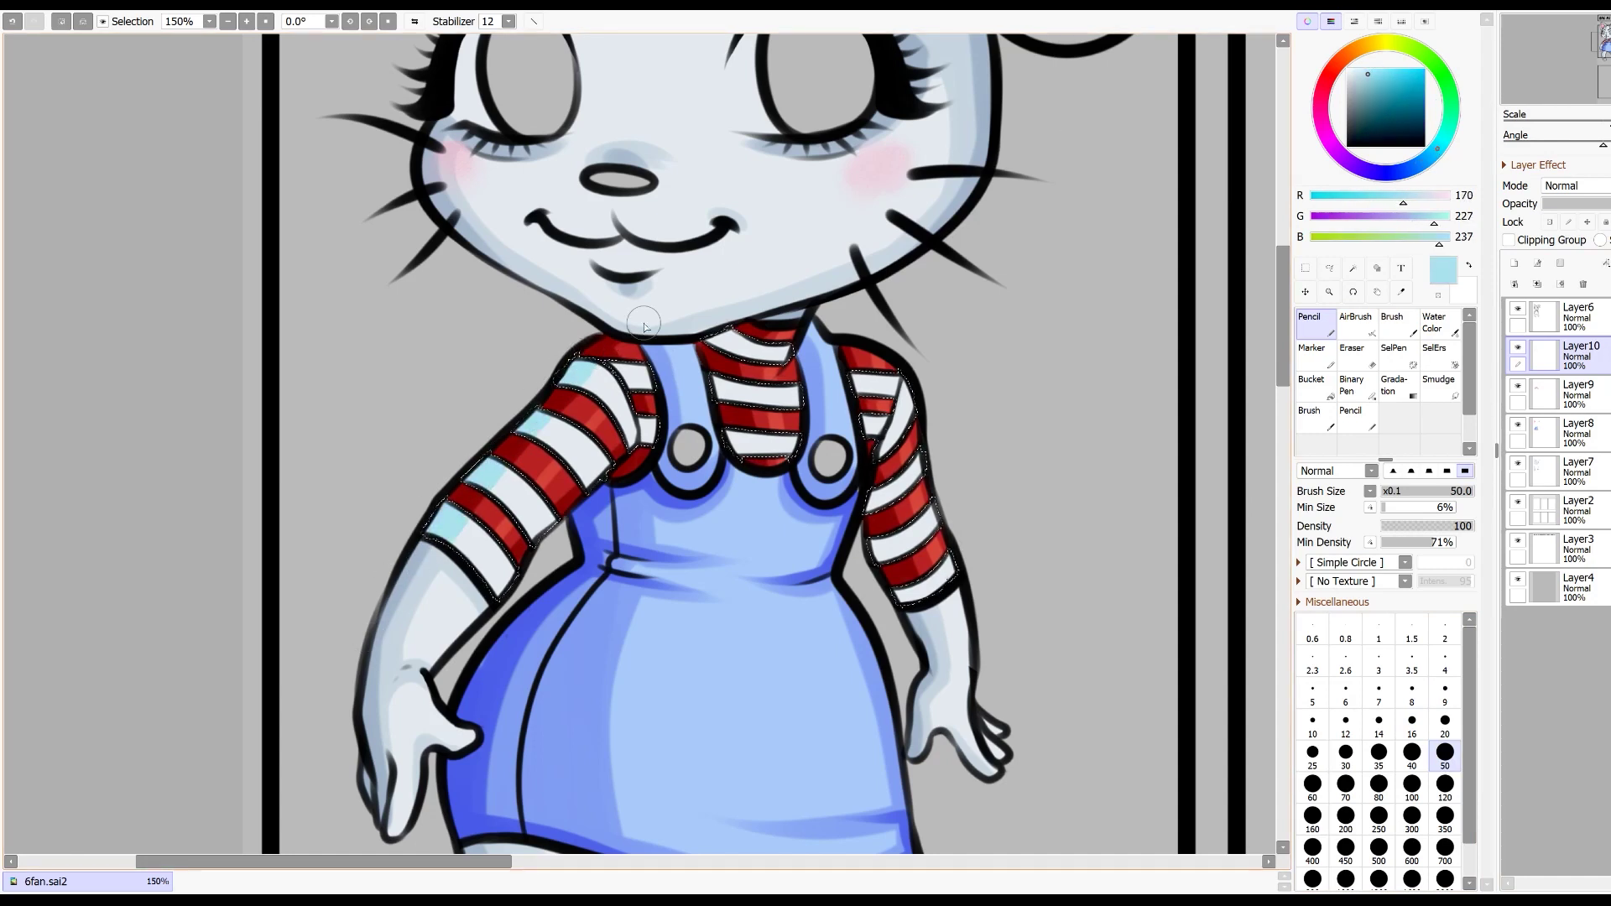
Step: Extend the pale cyan shading over the light stripes on the chest, shoulder and other sleeve
{"action": "mouse_move", "coordinate": [747, 320]}
{"action": "left_mouse_down"}
{"action": "mouse_move", "coordinate": [747, 453]}
{"action": "mouse_move", "coordinate": [732, 453]}
{"action": "left_mouse_up"}
{"action": "left_click_drag", "start_coordinate": [627, 367], "coordinate": [644, 443]}
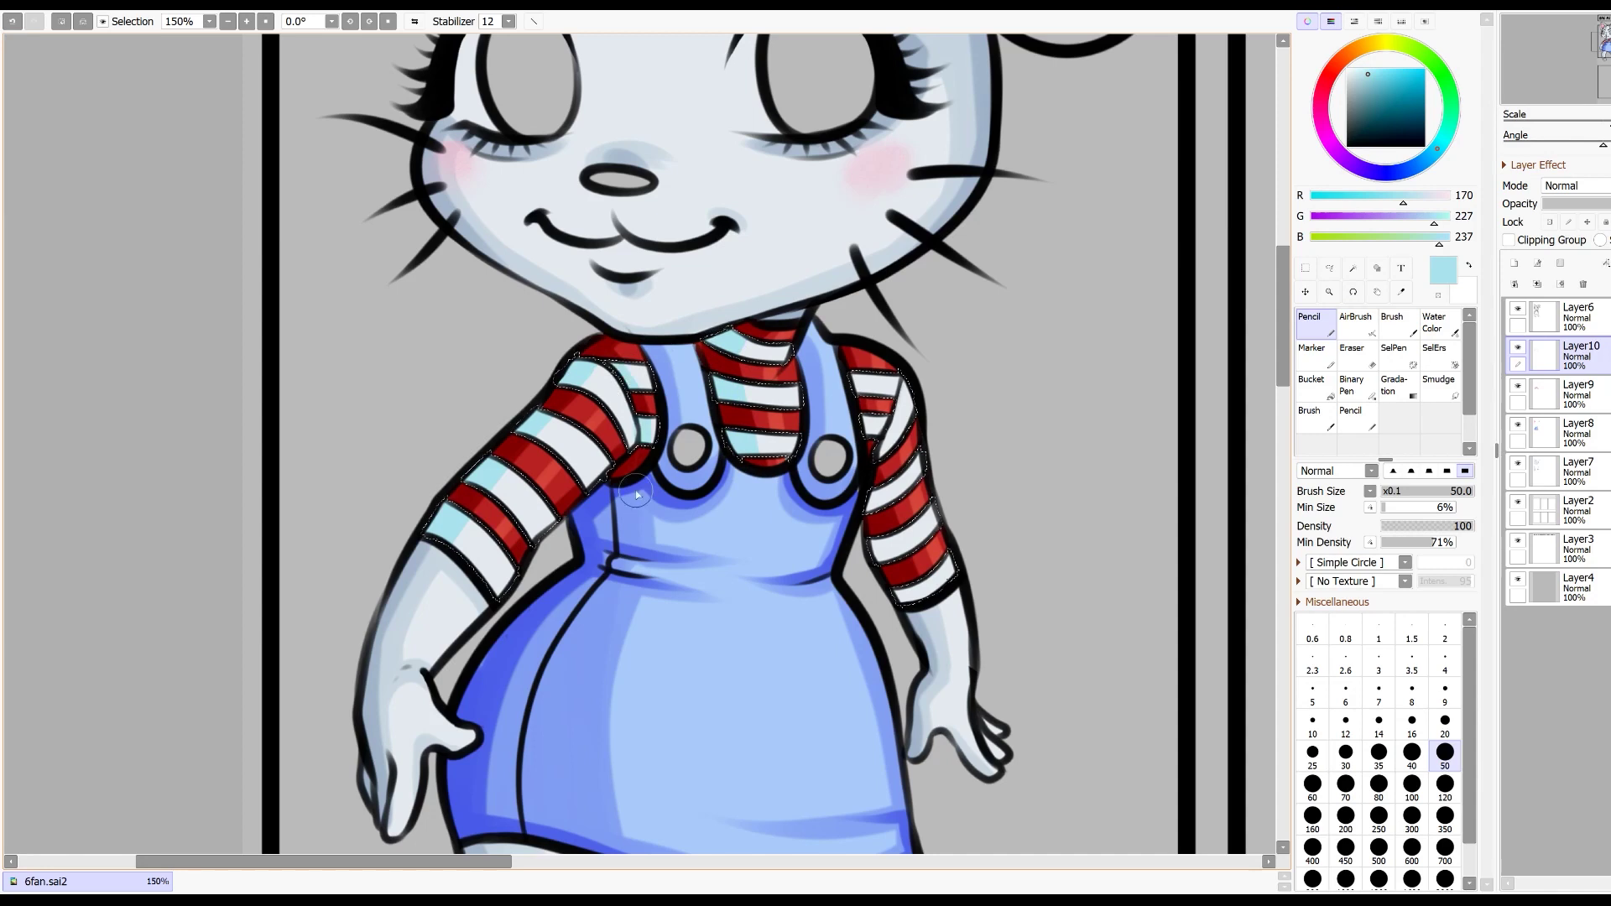
{"action": "mouse_move", "coordinate": [851, 359]}
{"action": "left_mouse_down"}
{"action": "mouse_move", "coordinate": [900, 446]}
{"action": "mouse_move", "coordinate": [876, 480]}
{"action": "mouse_move", "coordinate": [905, 596]}
{"action": "left_mouse_up"}
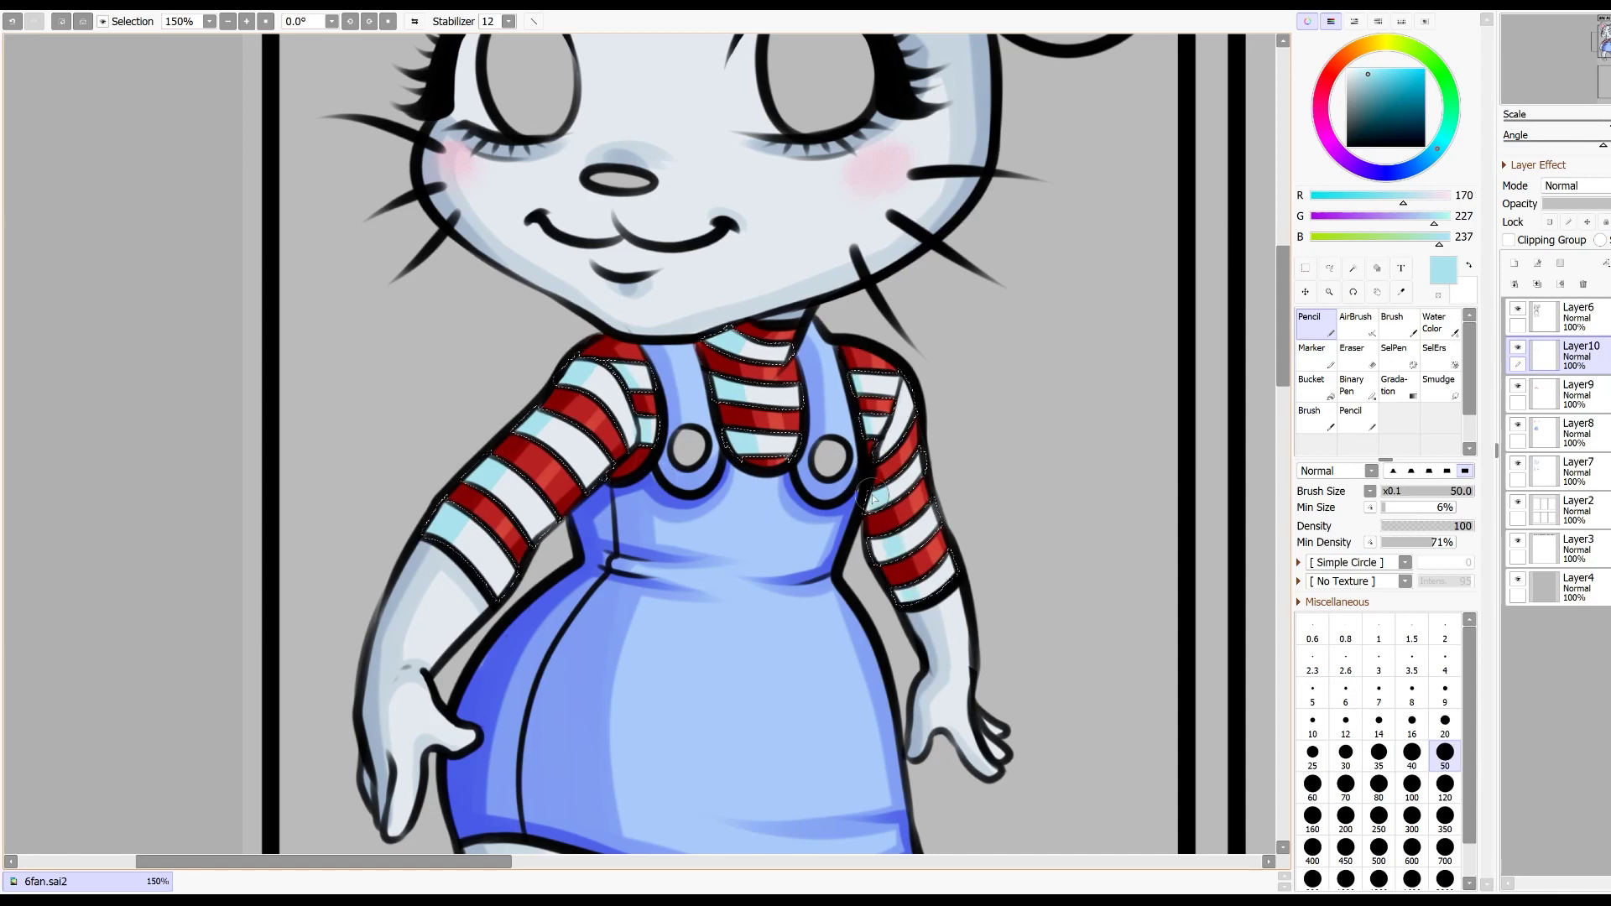
Step: Add a lighter cyan (210, 248, 255) transition tone beside the shading on the shirt's light stripes
{"action": "left_click", "coordinate": [1361, 69]}
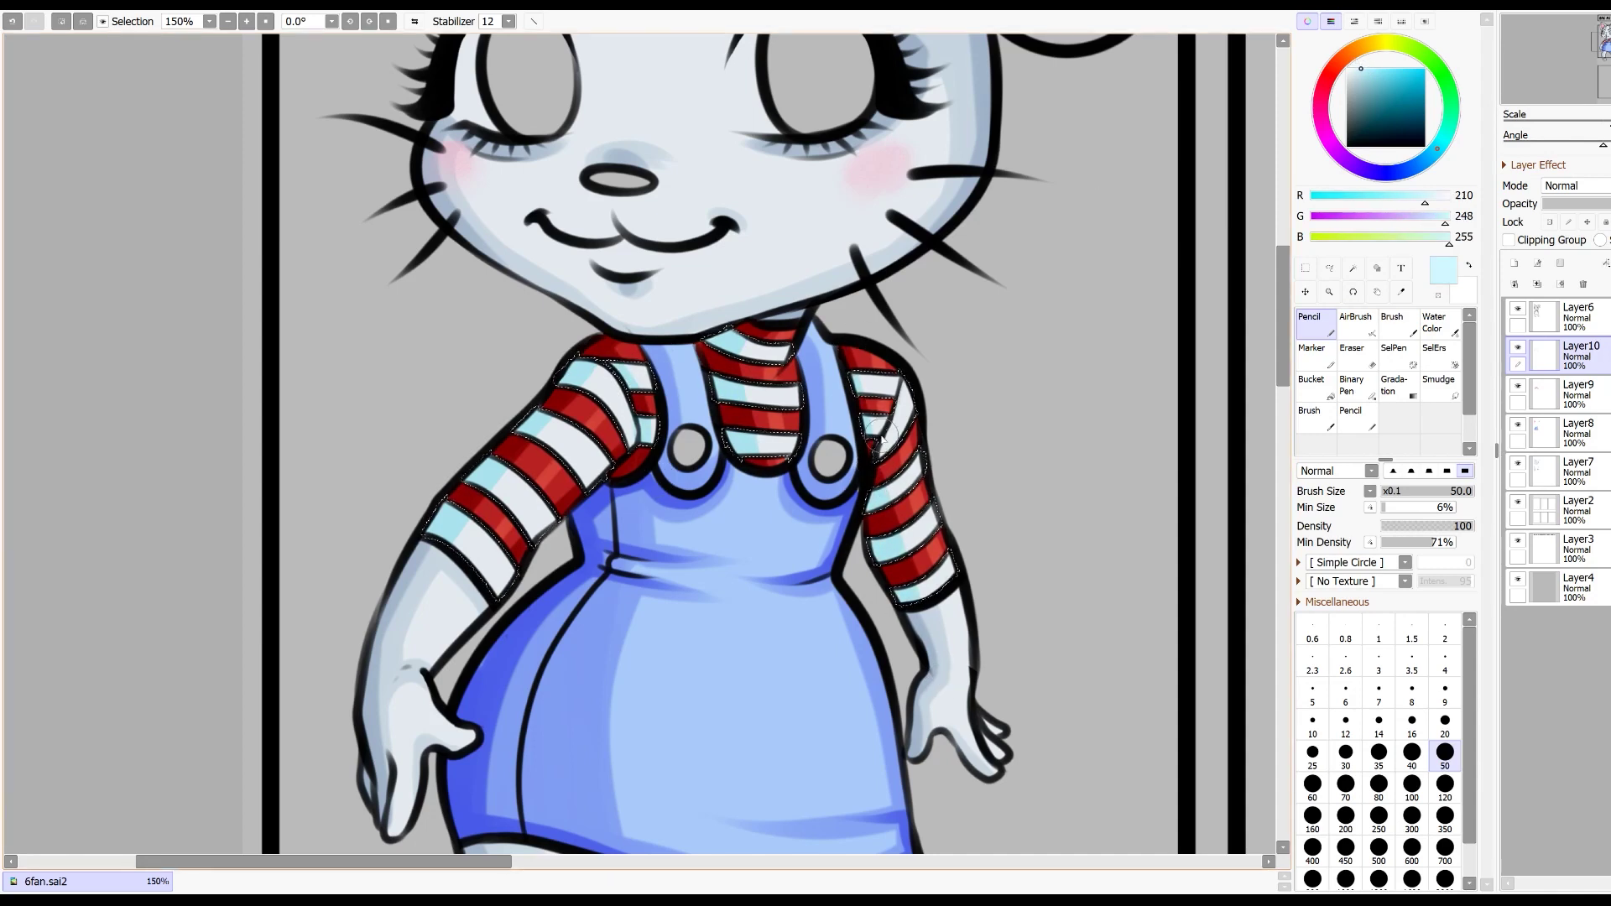
{"action": "left_click_drag", "start_coordinate": [870, 385], "coordinate": [868, 436]}
{"action": "left_click_drag", "start_coordinate": [747, 340], "coordinate": [742, 365]}
{"action": "left_click_drag", "start_coordinate": [742, 436], "coordinate": [743, 478]}
{"action": "left_click_drag", "start_coordinate": [646, 419], "coordinate": [647, 441]}
{"action": "left_click_drag", "start_coordinate": [514, 485], "coordinate": [458, 542]}
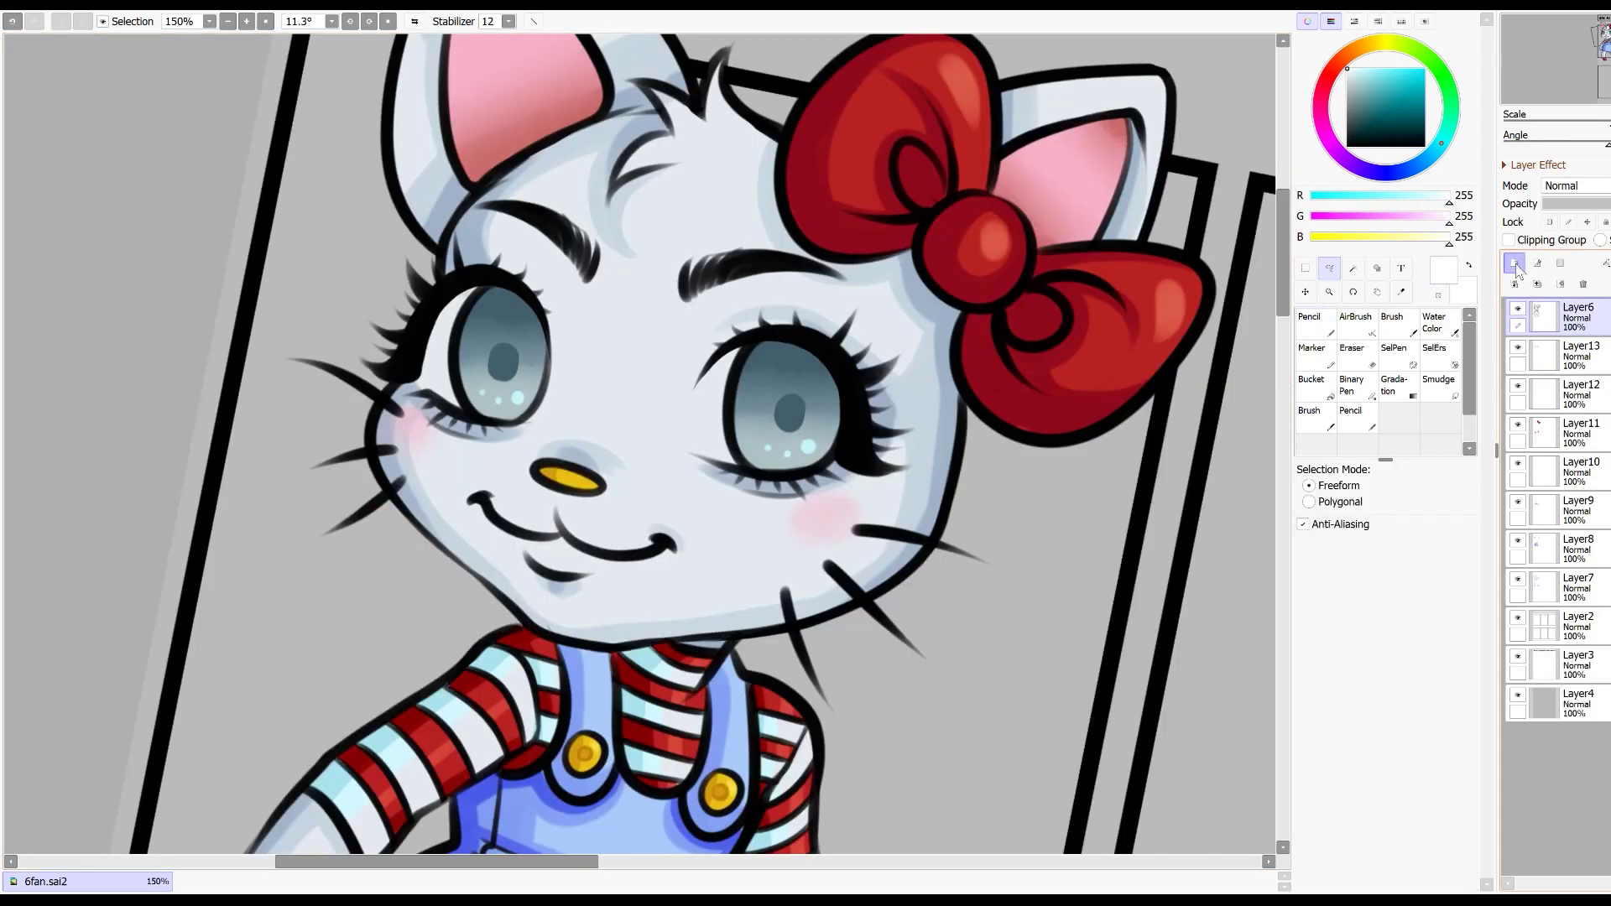
Step: Dot a large and a small white highlight near the upper edge of each iris with the Pencil
{"action": "left_click", "coordinate": [1315, 324]}
{"action": "left_click_drag", "start_coordinate": [817, 366], "coordinate": [812, 375]}
{"action": "left_click", "coordinate": [795, 388]}
{"action": "left_click", "coordinate": [521, 315]}
{"action": "left_click", "coordinate": [501, 325]}
{"action": "left_click", "coordinate": [13, 22]}
{"action": "left_click", "coordinate": [503, 328]}
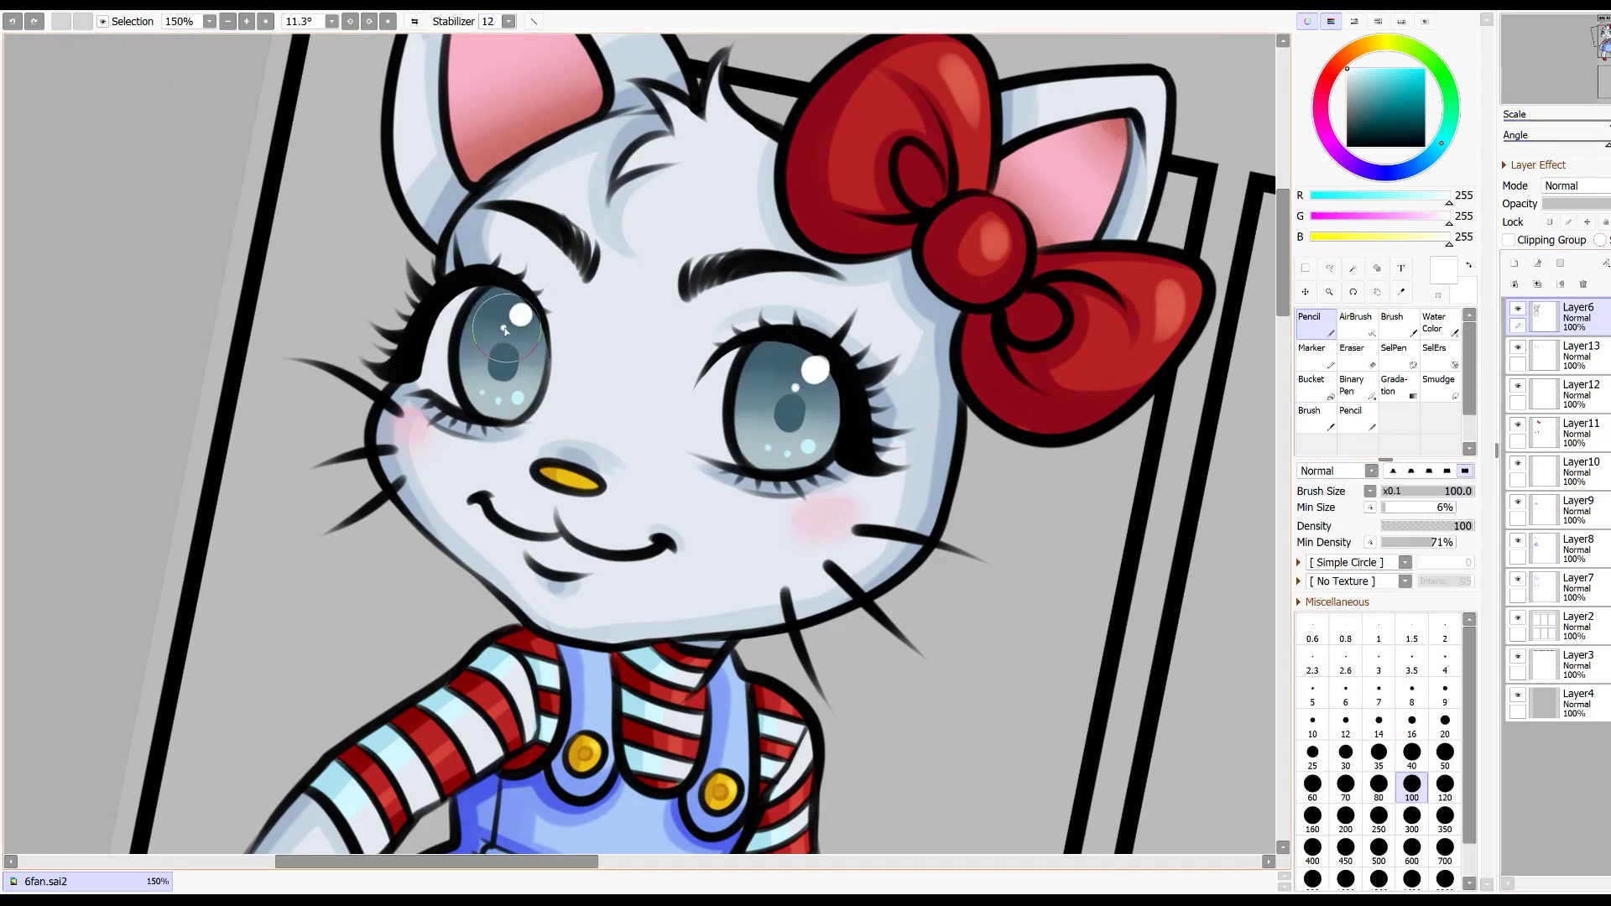
{"action": "key", "text": "Home"}
{"action": "scroll", "coordinate": [639, 445], "scroll_direction": "down", "scroll_amount": 4}
{"action": "scroll", "coordinate": [639, 445], "scroll_direction": "up", "scroll_amount": 4}
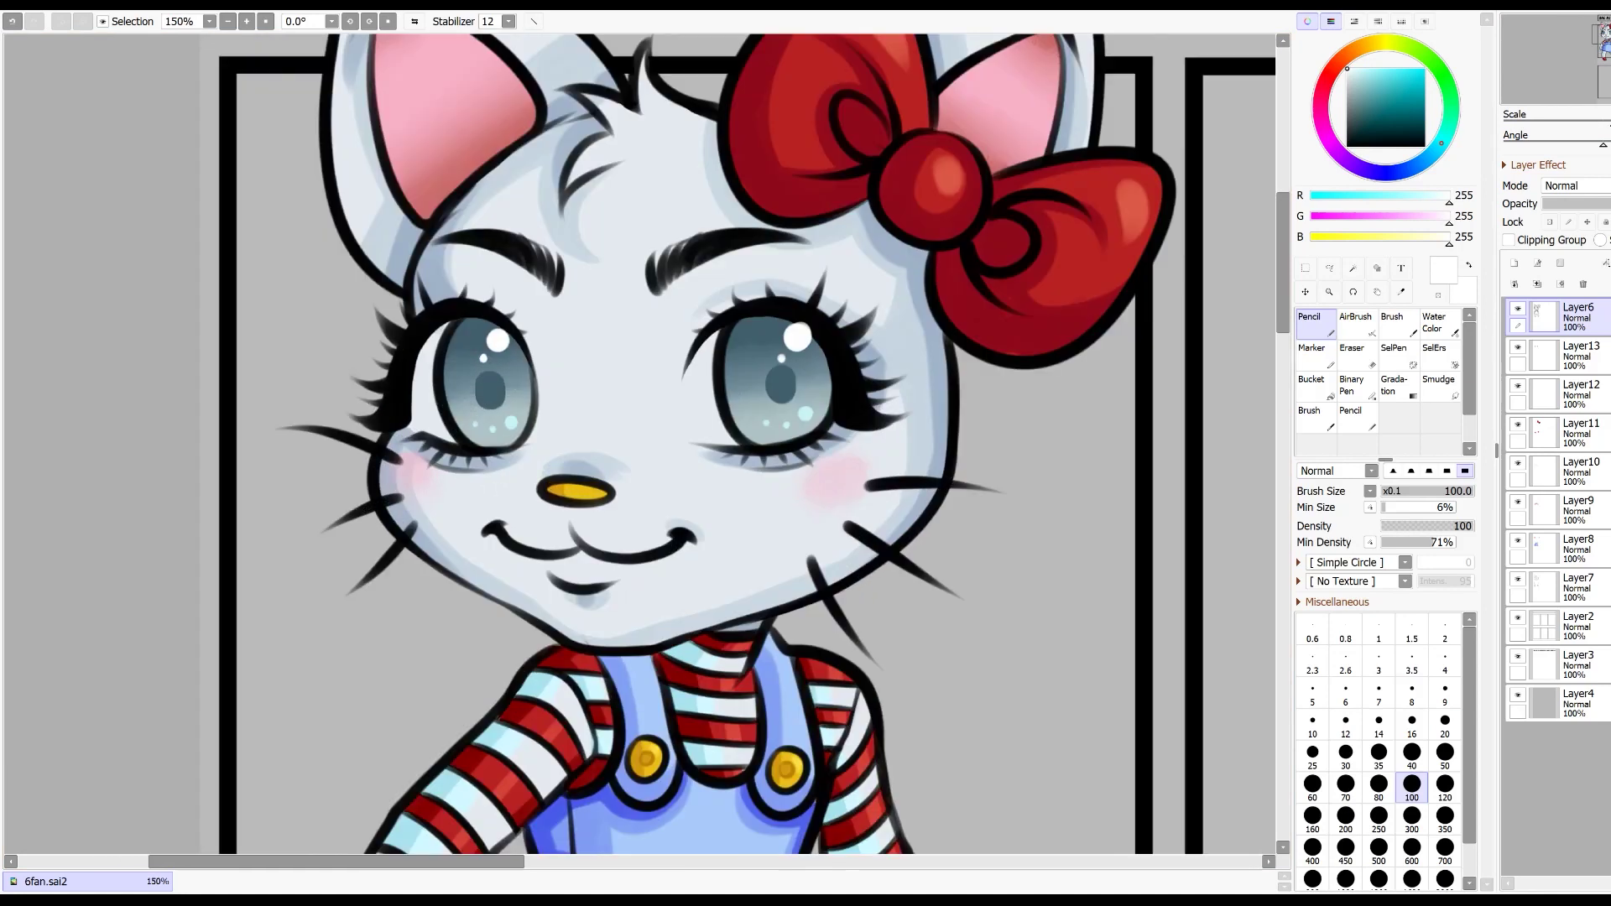
Step: Try to shift the highlights of the eye nearest the bow with a freehand selection, and clear the selection
{"action": "left_click", "coordinate": [1329, 269]}
{"action": "left_click_drag", "start_coordinate": [827, 295], "coordinate": [835, 315]}
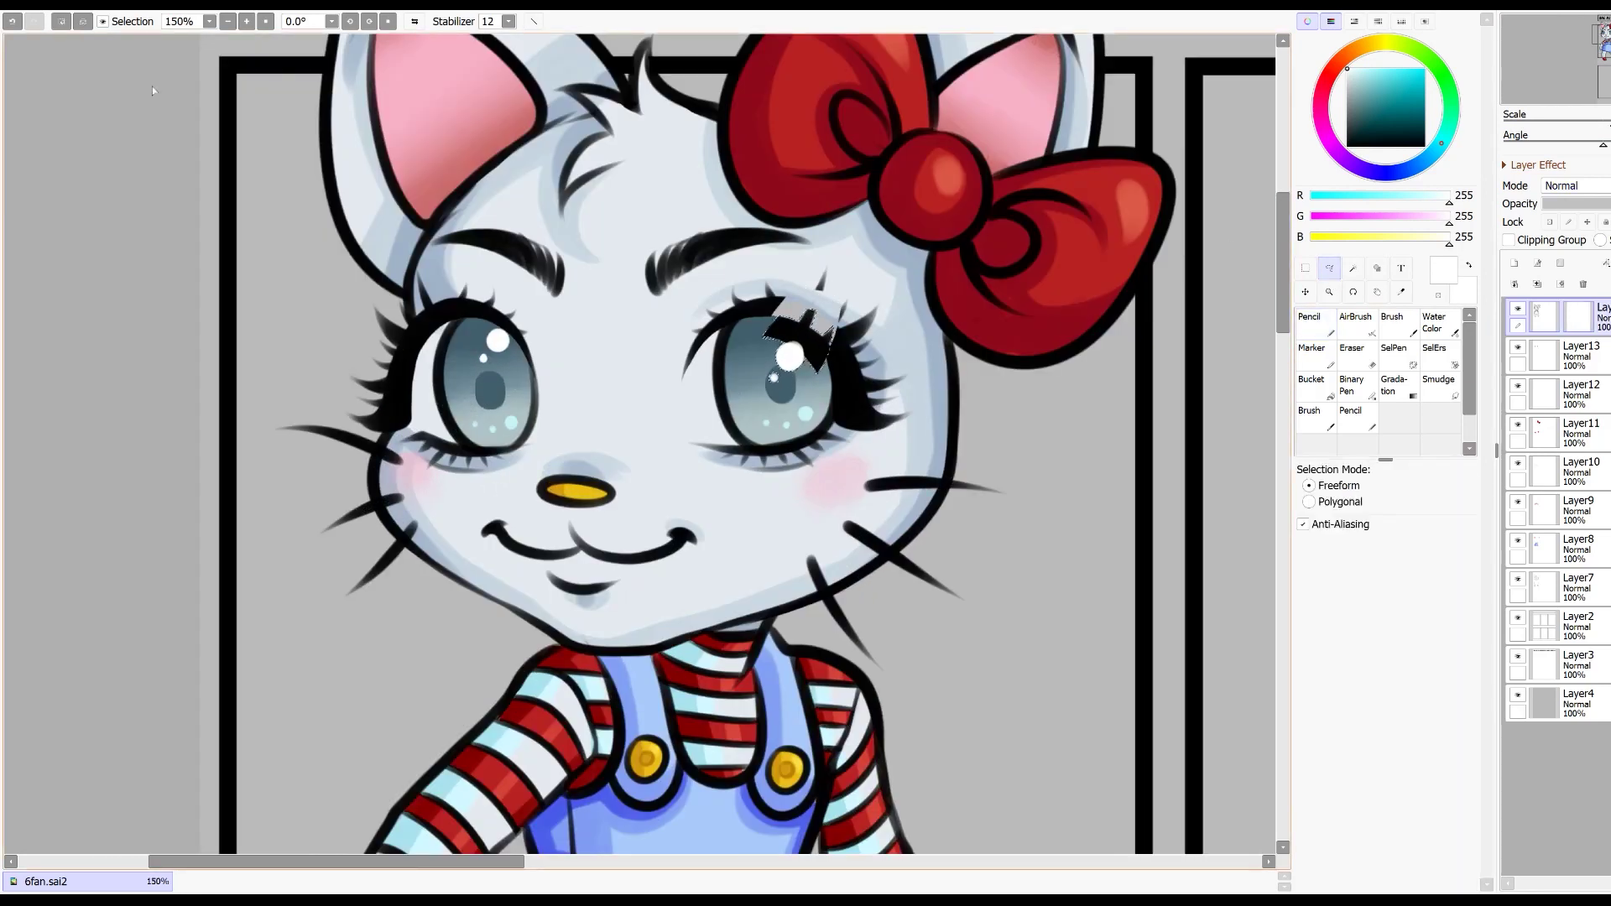
{"action": "left_click", "coordinate": [69, 19]}
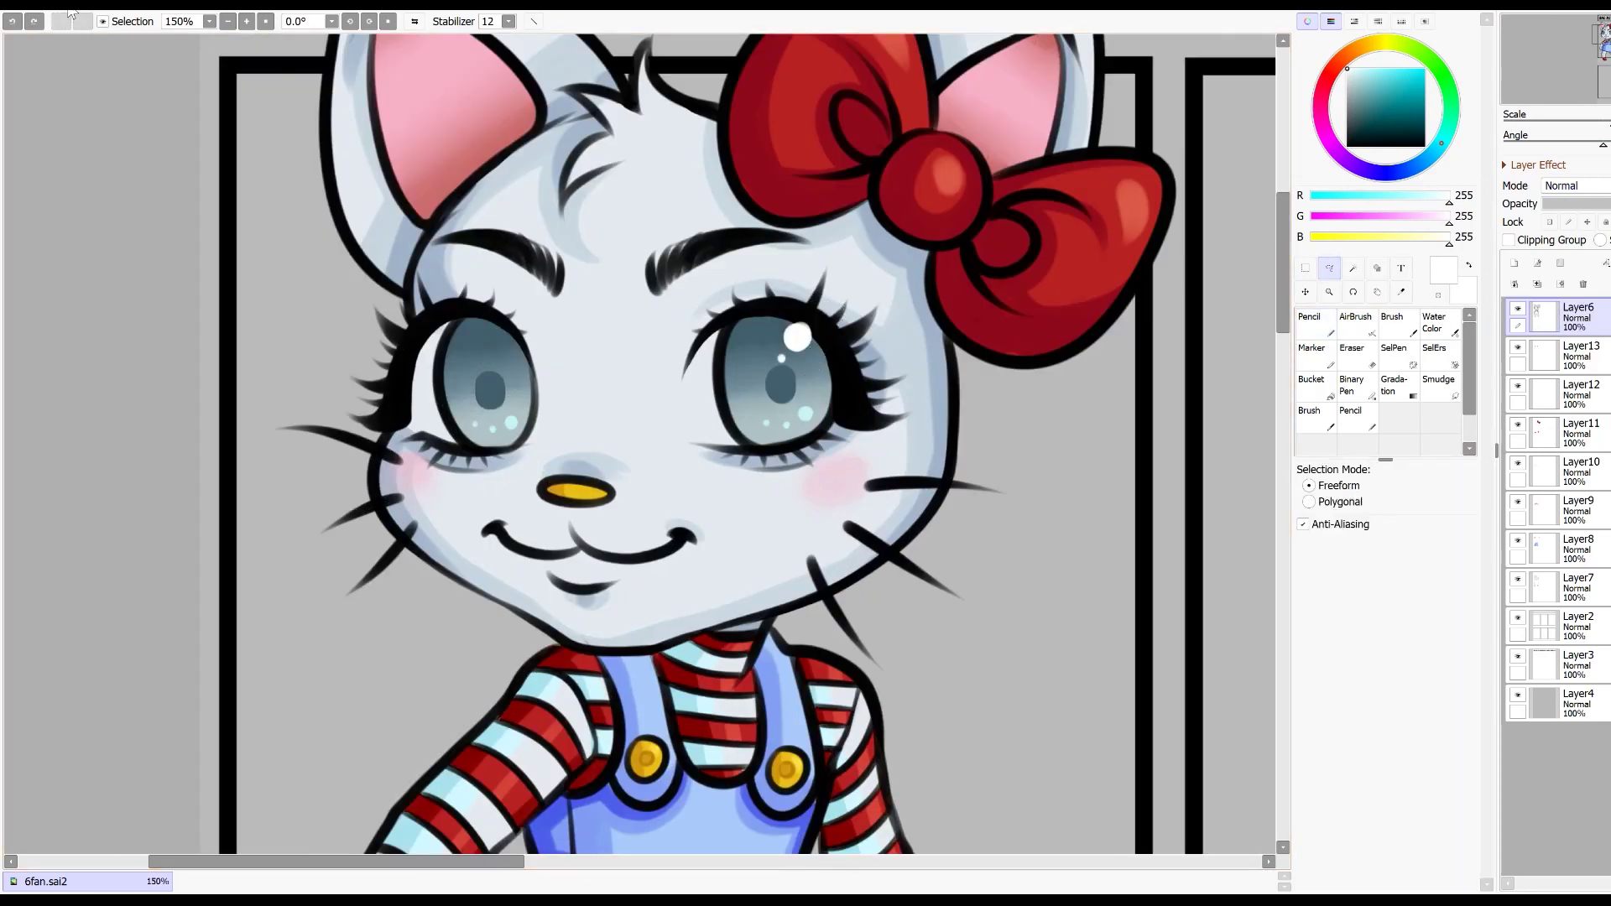
Step: Redo the large and small white highlights slightly lower in both irises with the Pencil
{"action": "left_click", "coordinate": [1316, 325]}
{"action": "left_click", "coordinate": [796, 348]}
{"action": "left_click", "coordinate": [773, 366]}
{"action": "left_click", "coordinate": [501, 353]}
{"action": "left_click", "coordinate": [481, 371]}
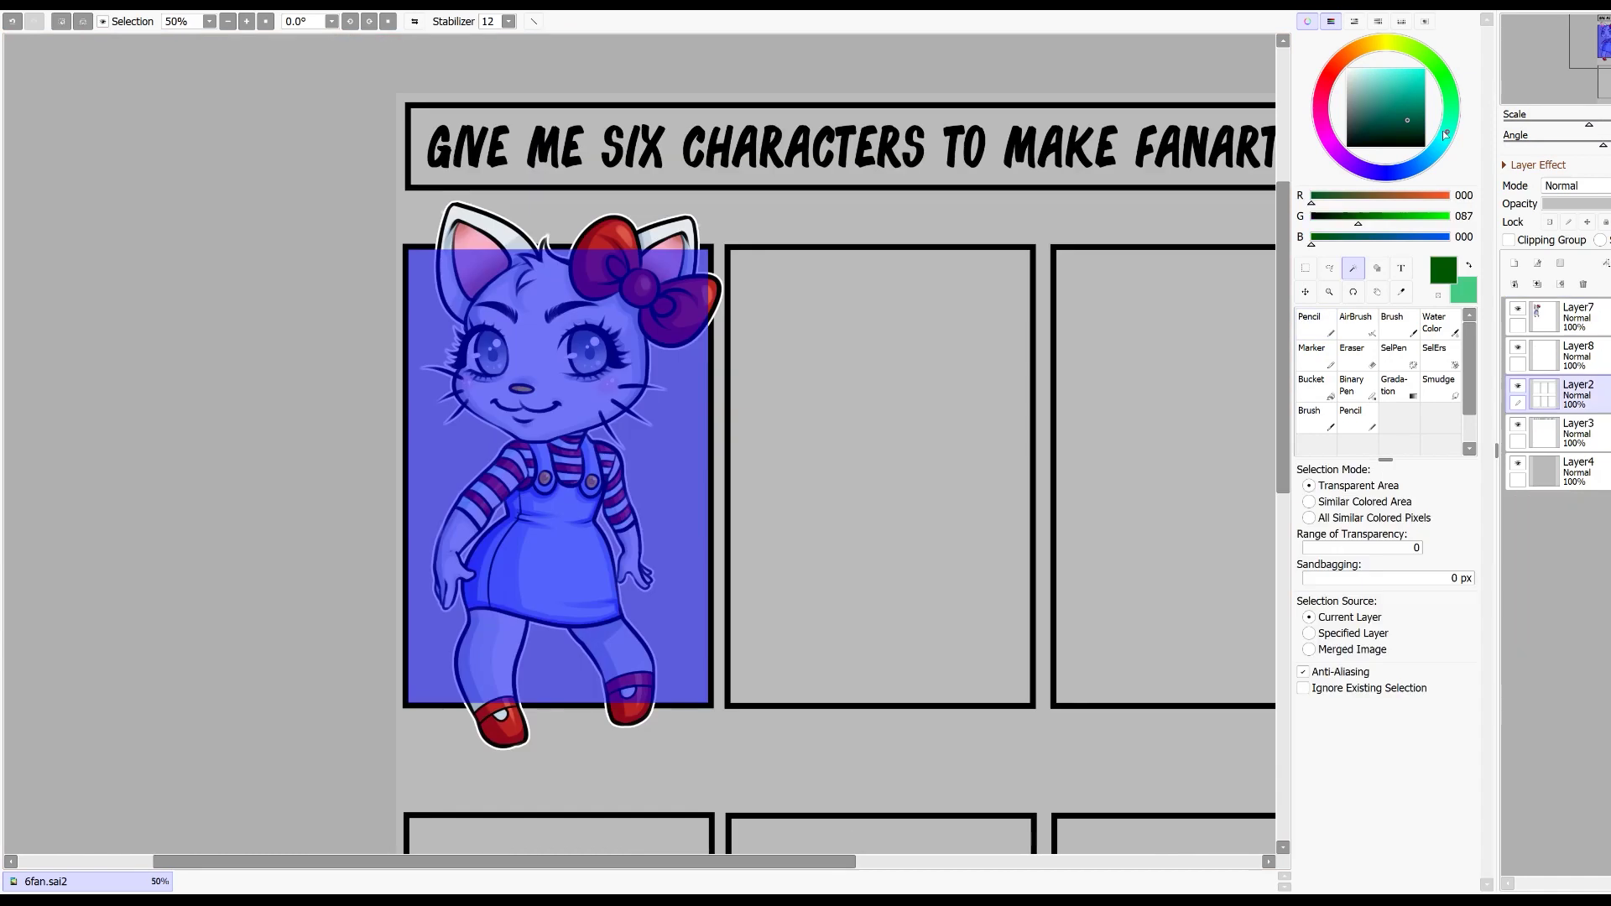
Step: Fill the selected first panel background with a vertical gradient from dark teal (0, 106, 89) up to green
{"action": "mouse_move", "coordinate": [1418, 84]}
{"action": "left_mouse_down"}
{"action": "mouse_move", "coordinate": [1426, 143]}
{"action": "mouse_move", "coordinate": [1407, 114]}
{"action": "left_mouse_up"}
{"action": "left_click", "coordinate": [1397, 385]}
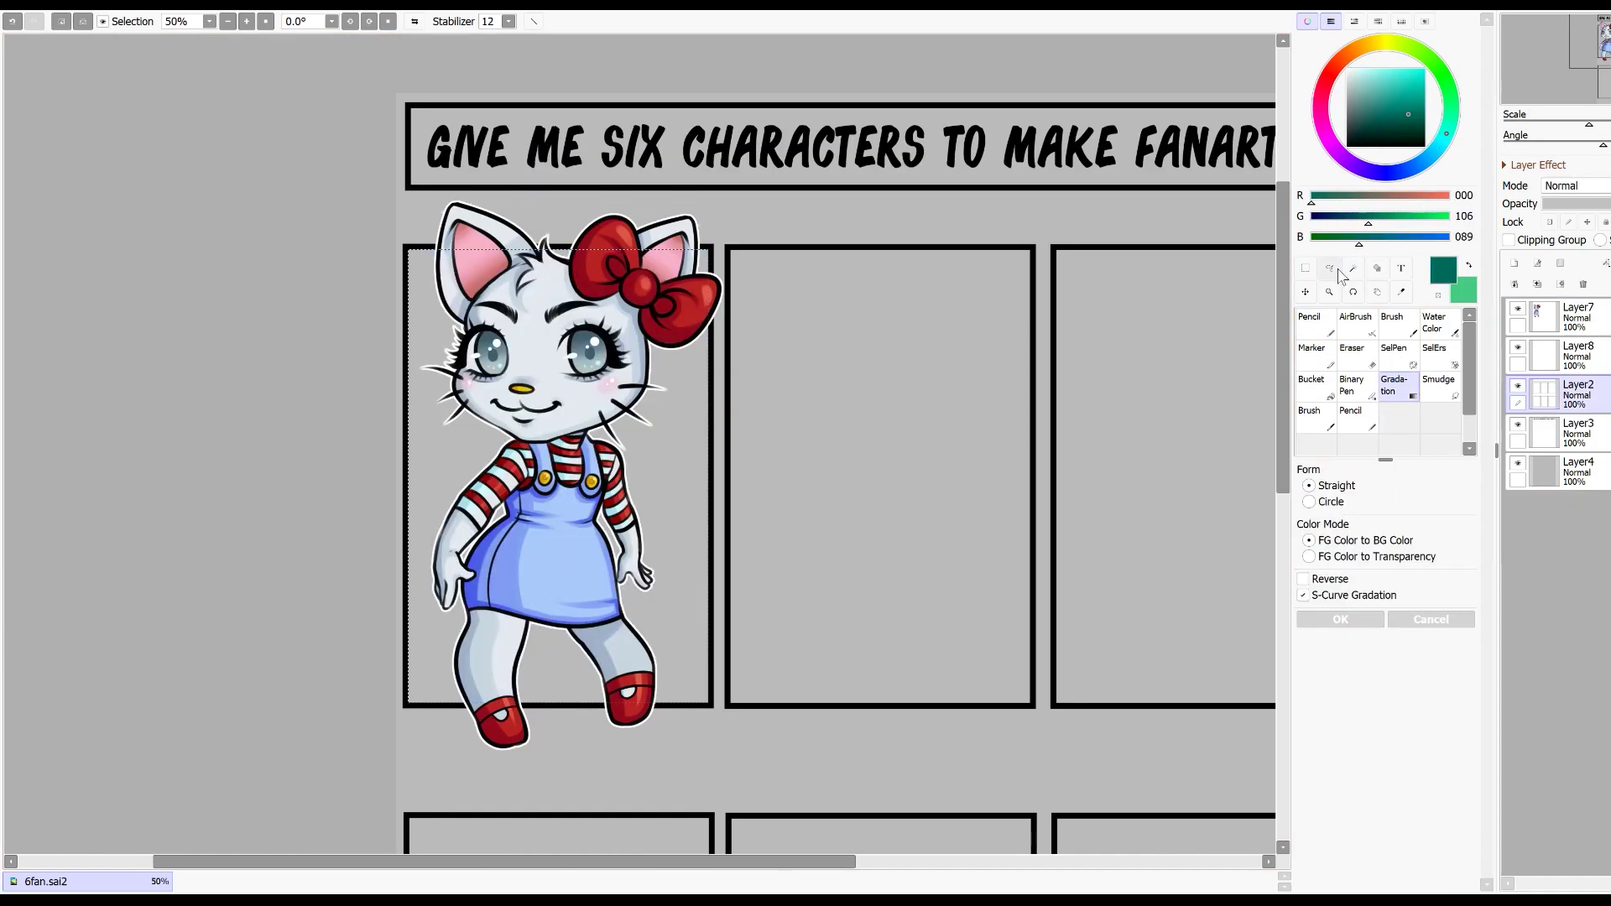
{"action": "left_click_drag", "start_coordinate": [787, 587], "coordinate": [789, 436]}
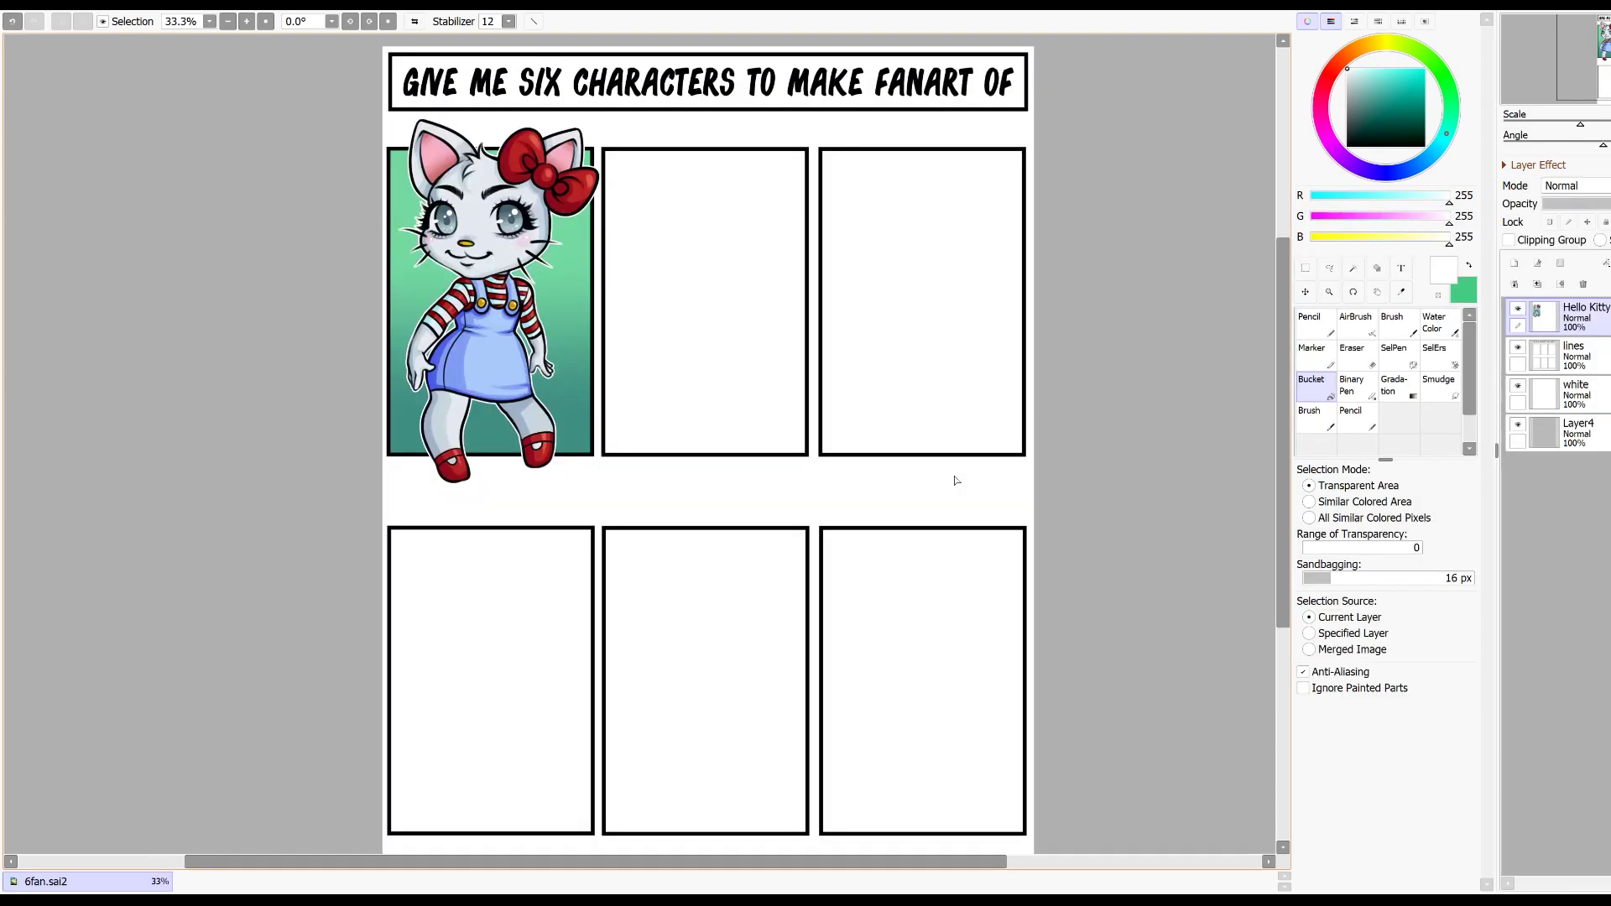
Step: Sketch the second character's collar, raised arm and torso outline in teal (40, 165, 151) in the second panel with the Pencil at size 80
{"action": "left_click_drag", "start_coordinate": [1604, 50], "coordinate": [1609, 50]}
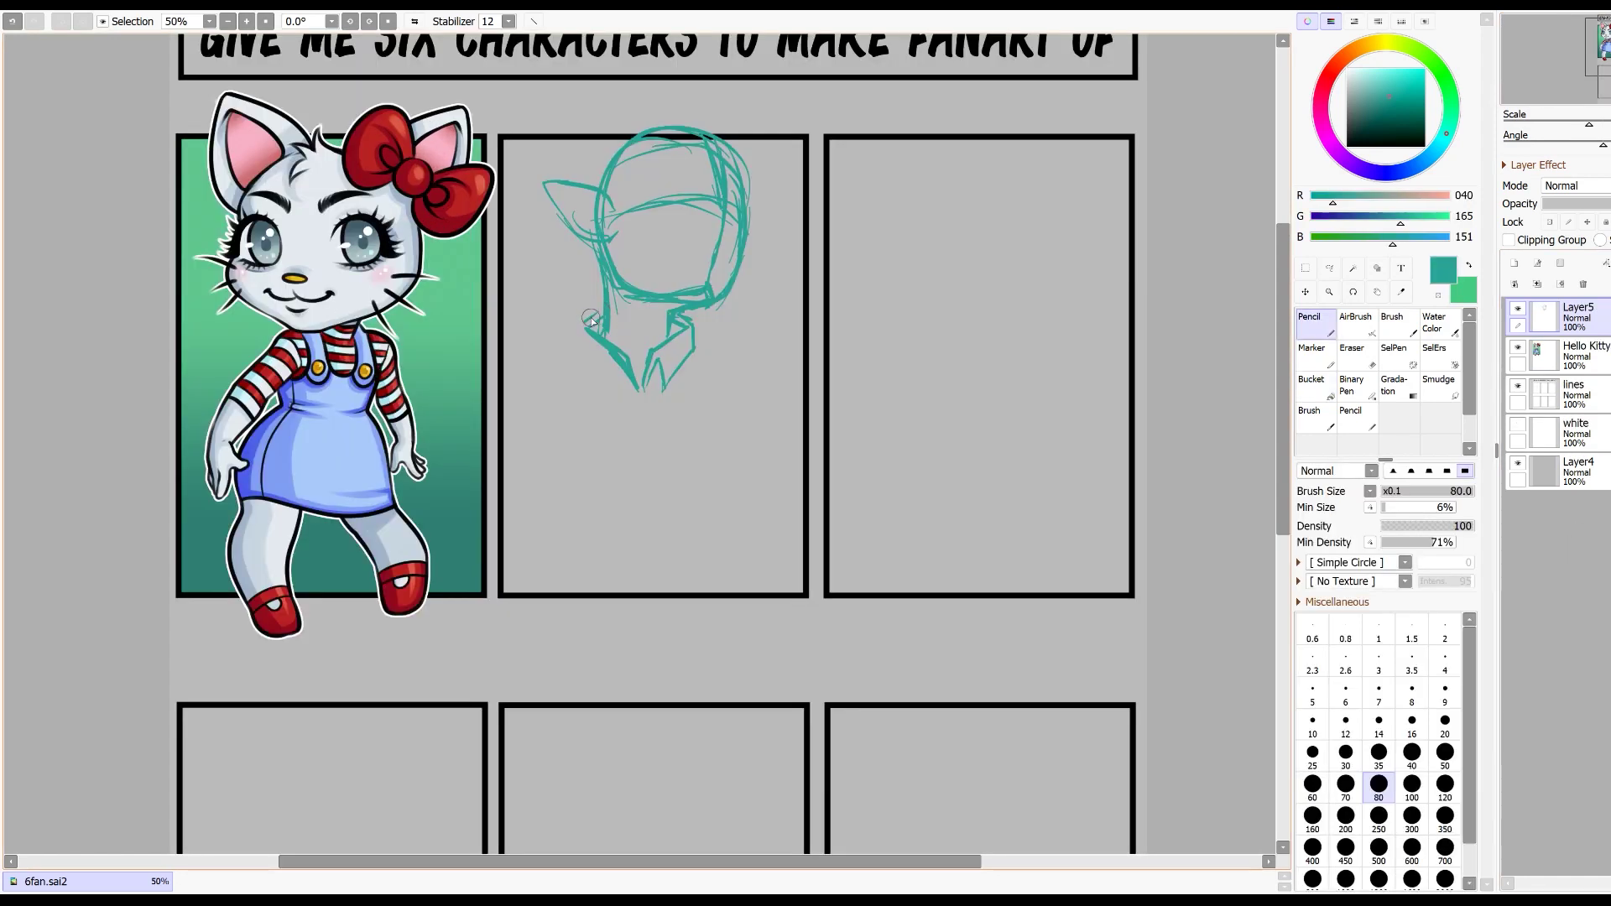
{"action": "left_click_drag", "start_coordinate": [612, 392], "coordinate": [577, 329]}
{"action": "mouse_move", "coordinate": [487, 440]}
{"action": "left_mouse_down"}
{"action": "mouse_move", "coordinate": [502, 338]}
{"action": "mouse_move", "coordinate": [579, 266]}
{"action": "mouse_move", "coordinate": [569, 251]}
{"action": "mouse_move", "coordinate": [591, 275]}
{"action": "mouse_move", "coordinate": [547, 268]}
{"action": "mouse_move", "coordinate": [557, 327]}
{"action": "mouse_move", "coordinate": [517, 429]}
{"action": "left_mouse_up"}
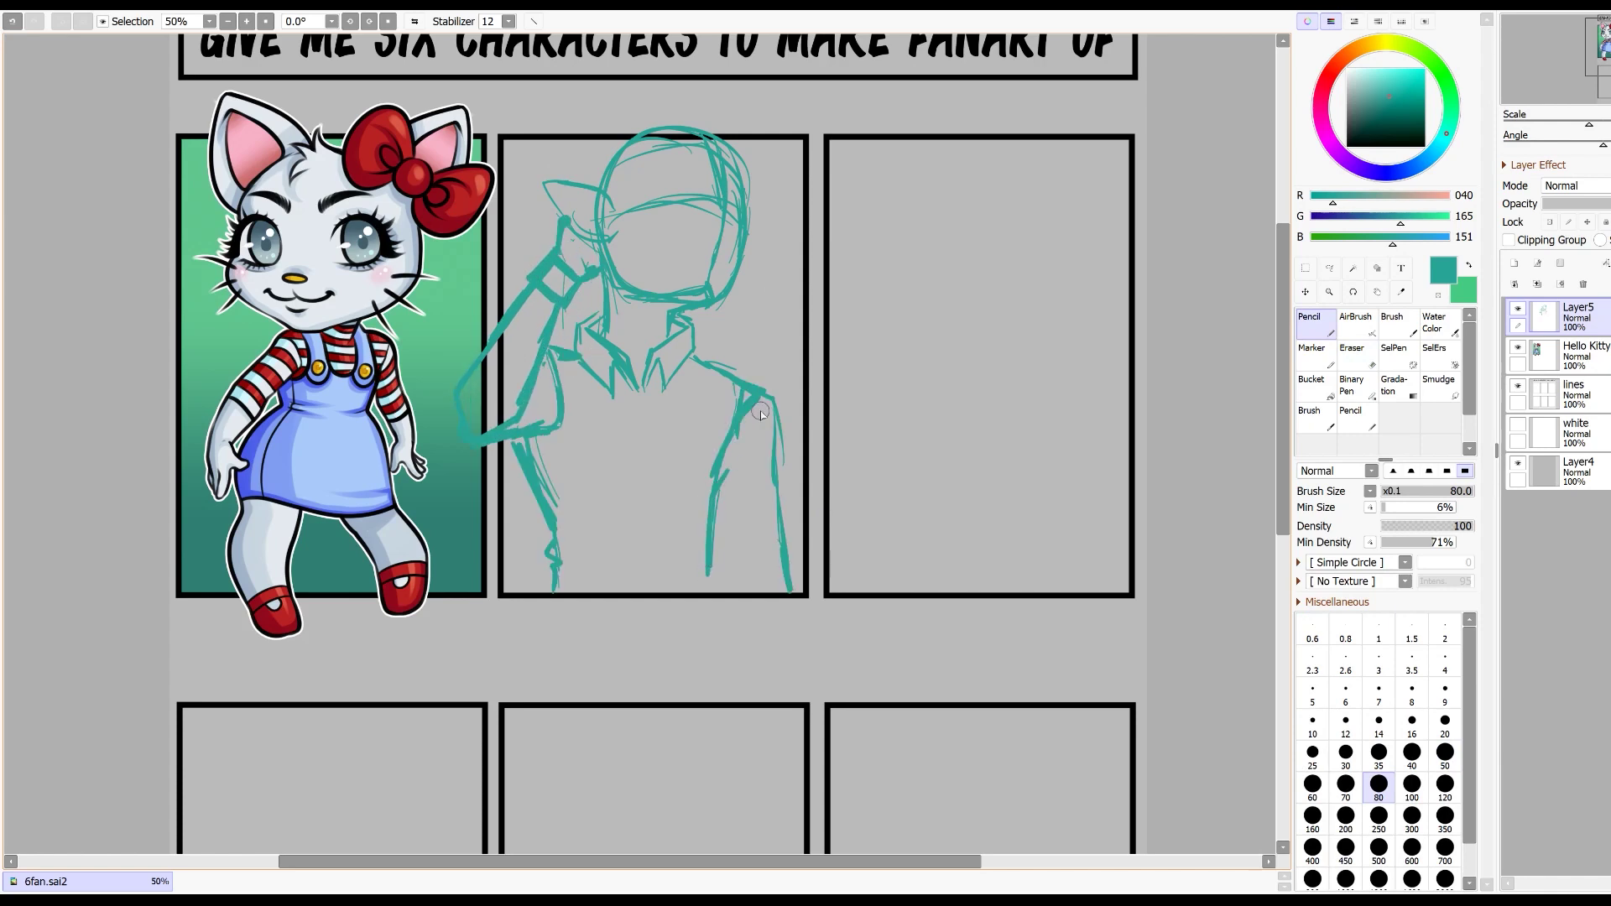
Step: Erase the lowered arm's inner line, redraw the torso sides and sleeve, and sketch the shirt's centre opening in teal with the Pencil
{"action": "key", "text": "e"}
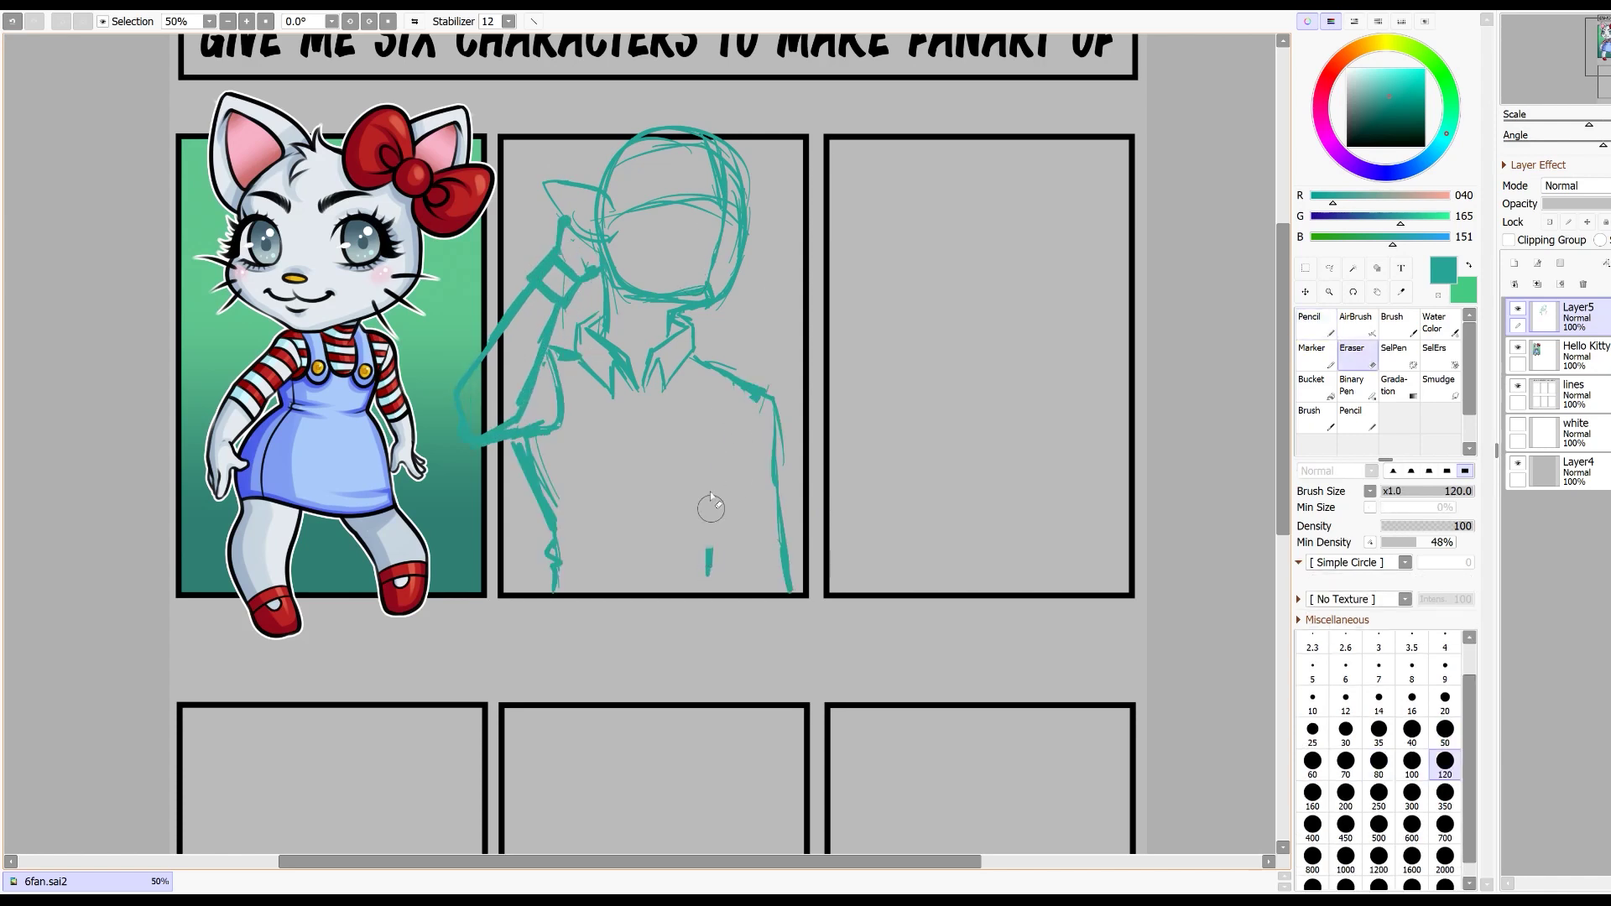
{"action": "key", "text": "n"}
{"action": "left_click_drag", "start_coordinate": [562, 401], "coordinate": [547, 420]}
{"action": "left_click_drag", "start_coordinate": [551, 362], "coordinate": [560, 433]}
{"action": "left_click_drag", "start_coordinate": [554, 424], "coordinate": [557, 554]}
{"action": "left_click_drag", "start_coordinate": [561, 533], "coordinate": [566, 607]}
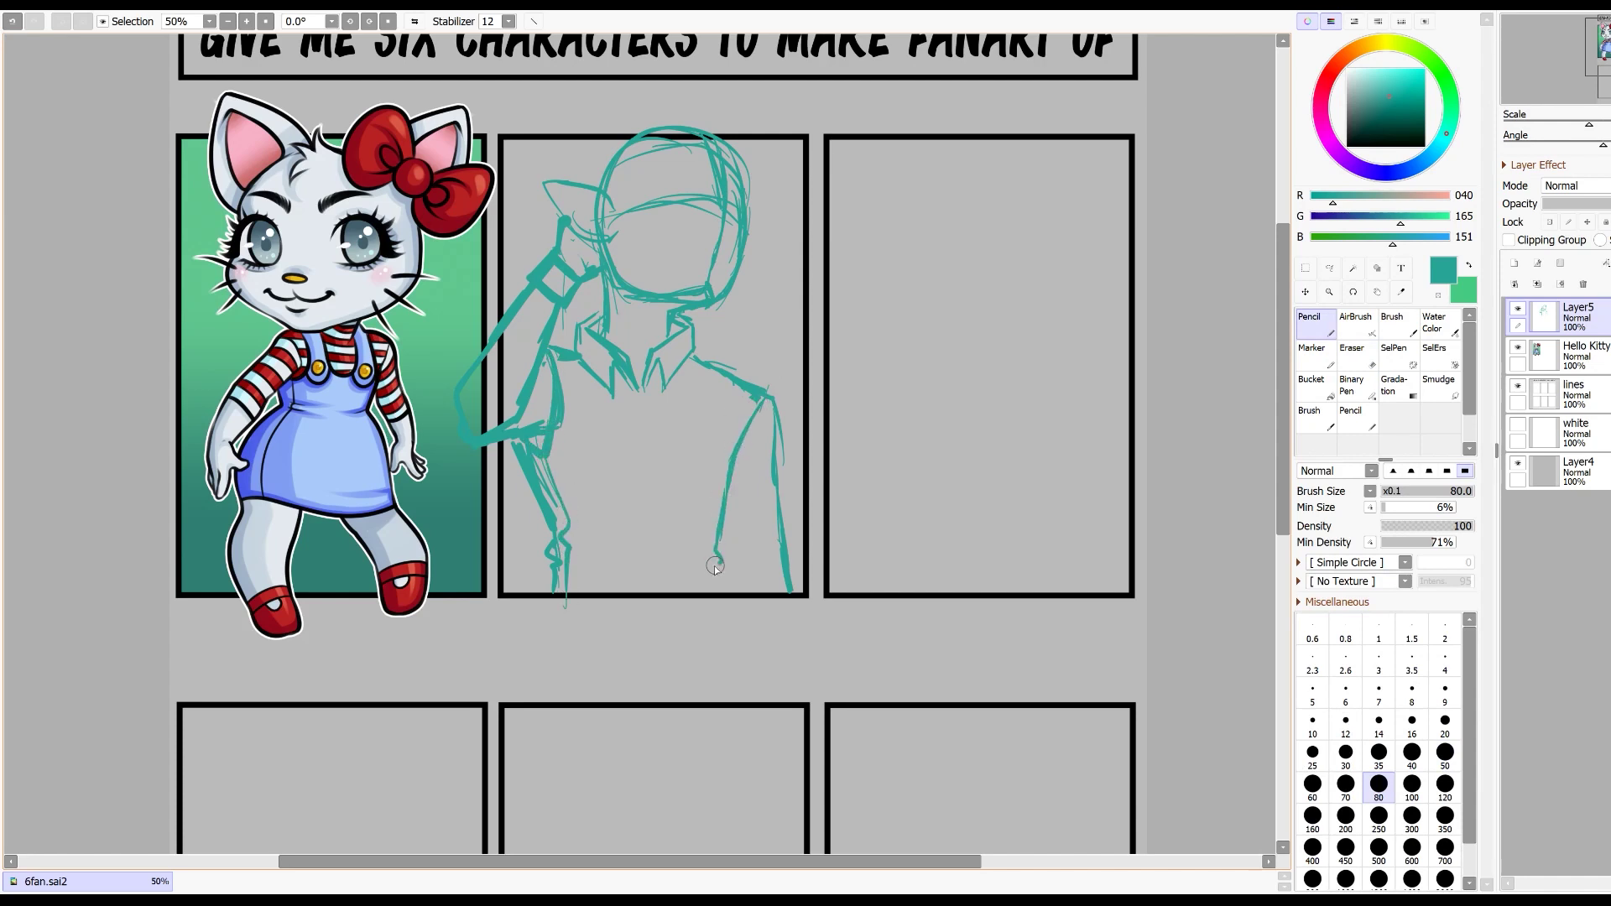
{"action": "left_click_drag", "start_coordinate": [729, 504], "coordinate": [736, 605]}
{"action": "left_click_drag", "start_coordinate": [775, 425], "coordinate": [776, 515]}
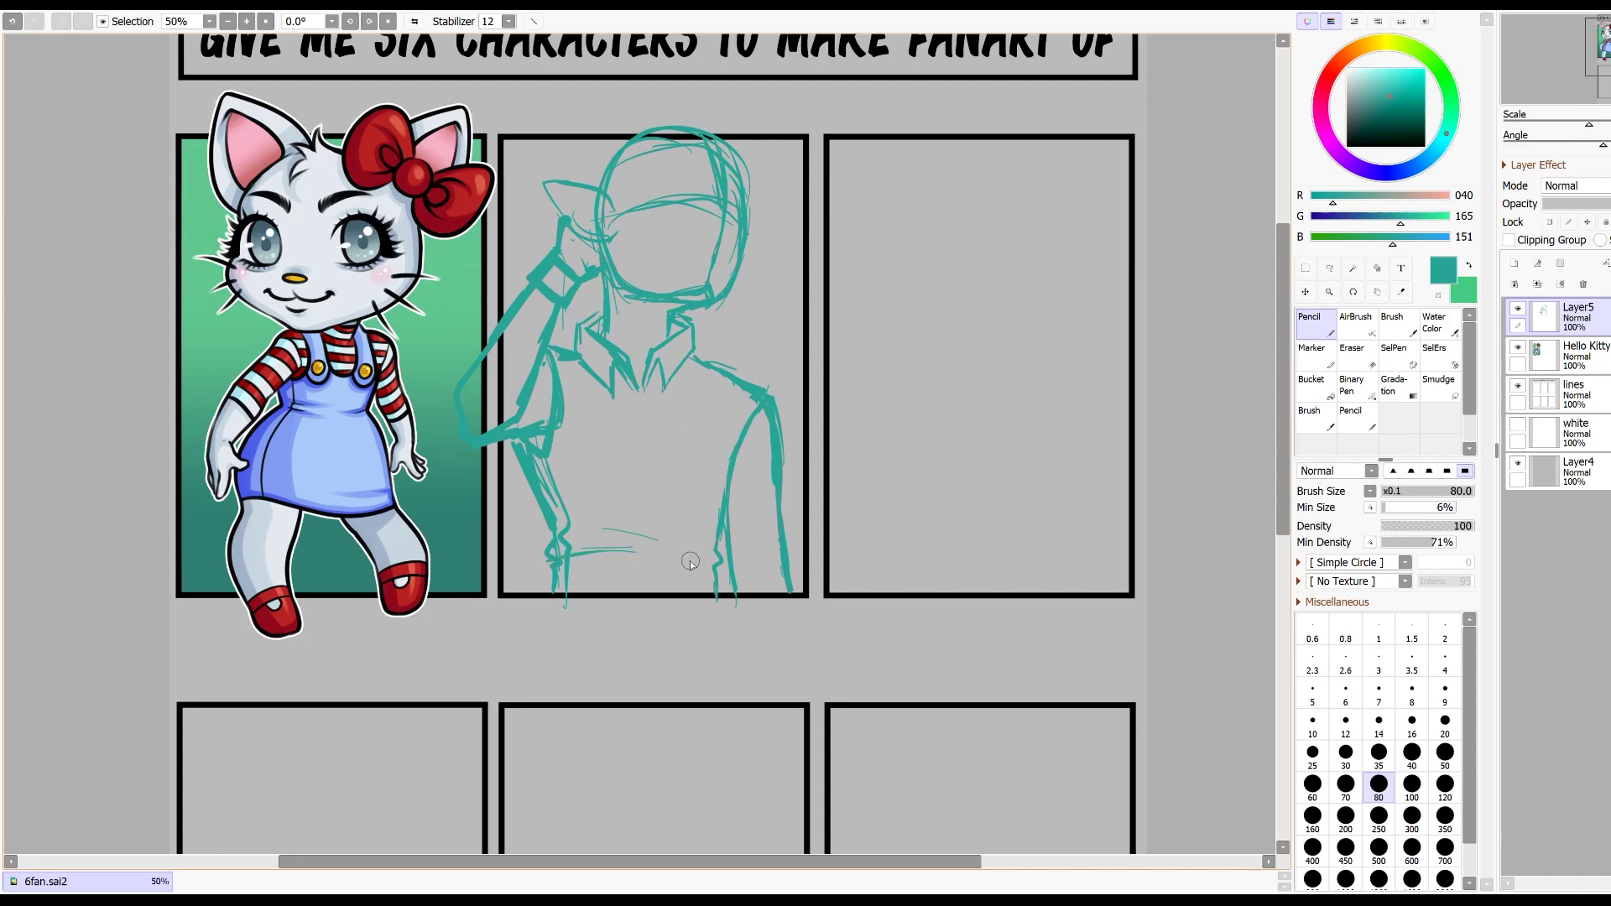
{"action": "left_click_drag", "start_coordinate": [635, 375], "coordinate": [634, 457]}
{"action": "left_click_drag", "start_coordinate": [635, 474], "coordinate": [639, 522]}
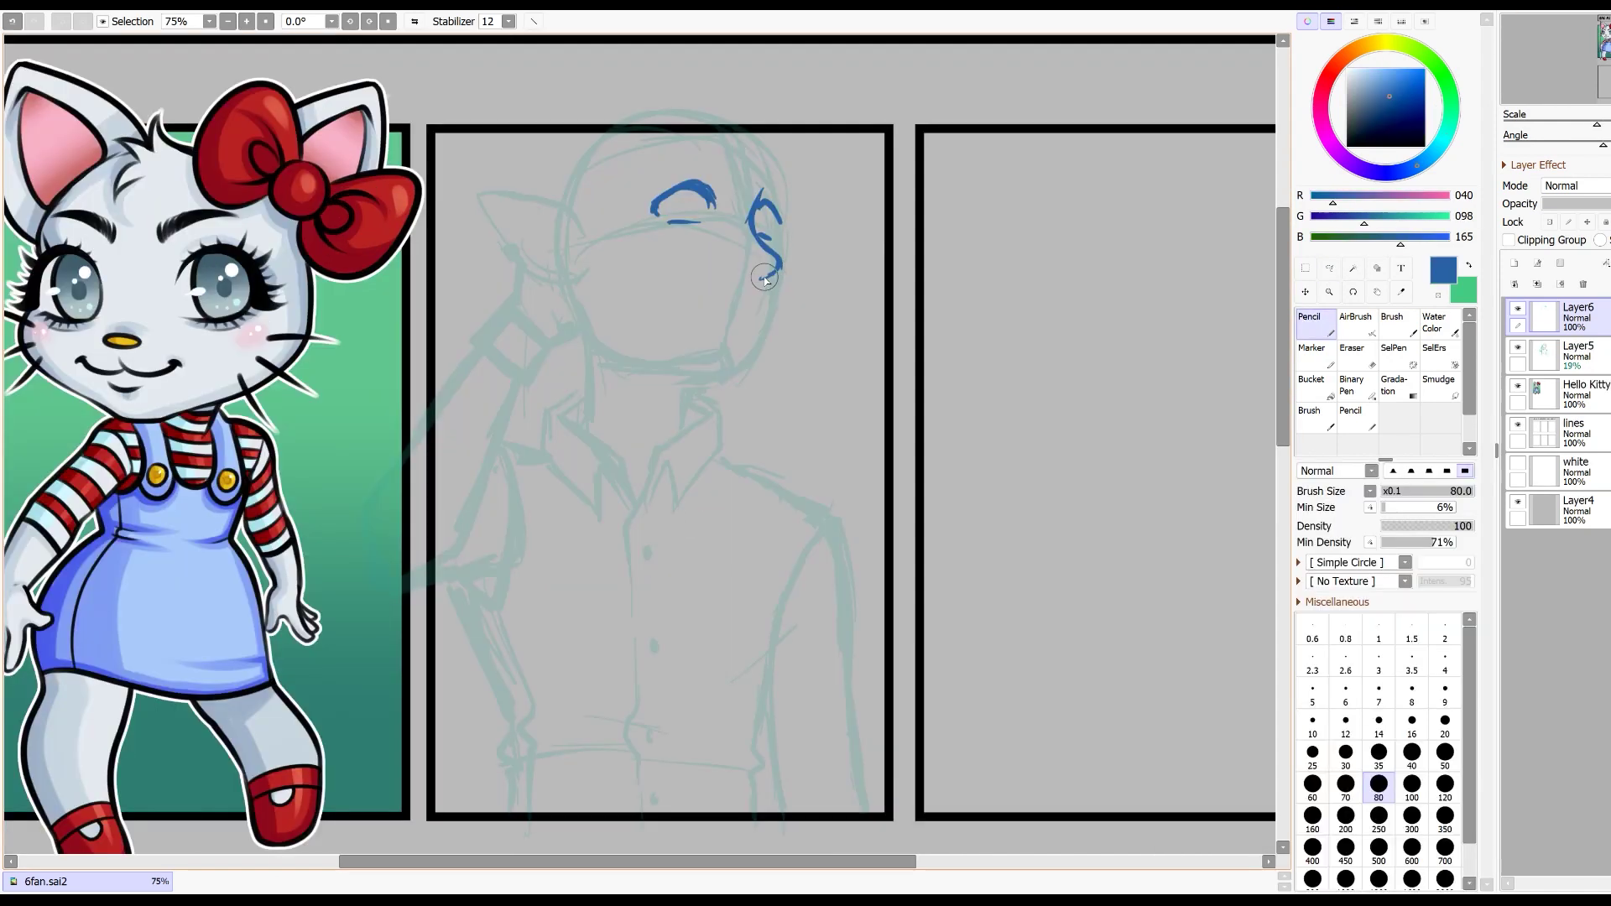
Step: Sketch the second character's facial features and long pointed ear in blue (40, 98, 165) over the faded teal sketch with the Pencil
{"action": "mouse_move", "coordinate": [778, 267]}
{"action": "left_mouse_down"}
{"action": "mouse_move", "coordinate": [743, 289]}
{"action": "mouse_move", "coordinate": [714, 276]}
{"action": "mouse_move", "coordinate": [724, 250]}
{"action": "mouse_move", "coordinate": [743, 268]}
{"action": "left_mouse_up"}
{"action": "mouse_move", "coordinate": [651, 176]}
{"action": "left_mouse_down"}
{"action": "mouse_move", "coordinate": [737, 151]}
{"action": "mouse_move", "coordinate": [651, 173]}
{"action": "left_mouse_up"}
{"action": "mouse_move", "coordinate": [784, 200]}
{"action": "left_mouse_down"}
{"action": "mouse_move", "coordinate": [770, 180]}
{"action": "mouse_move", "coordinate": [785, 206]}
{"action": "left_mouse_up"}
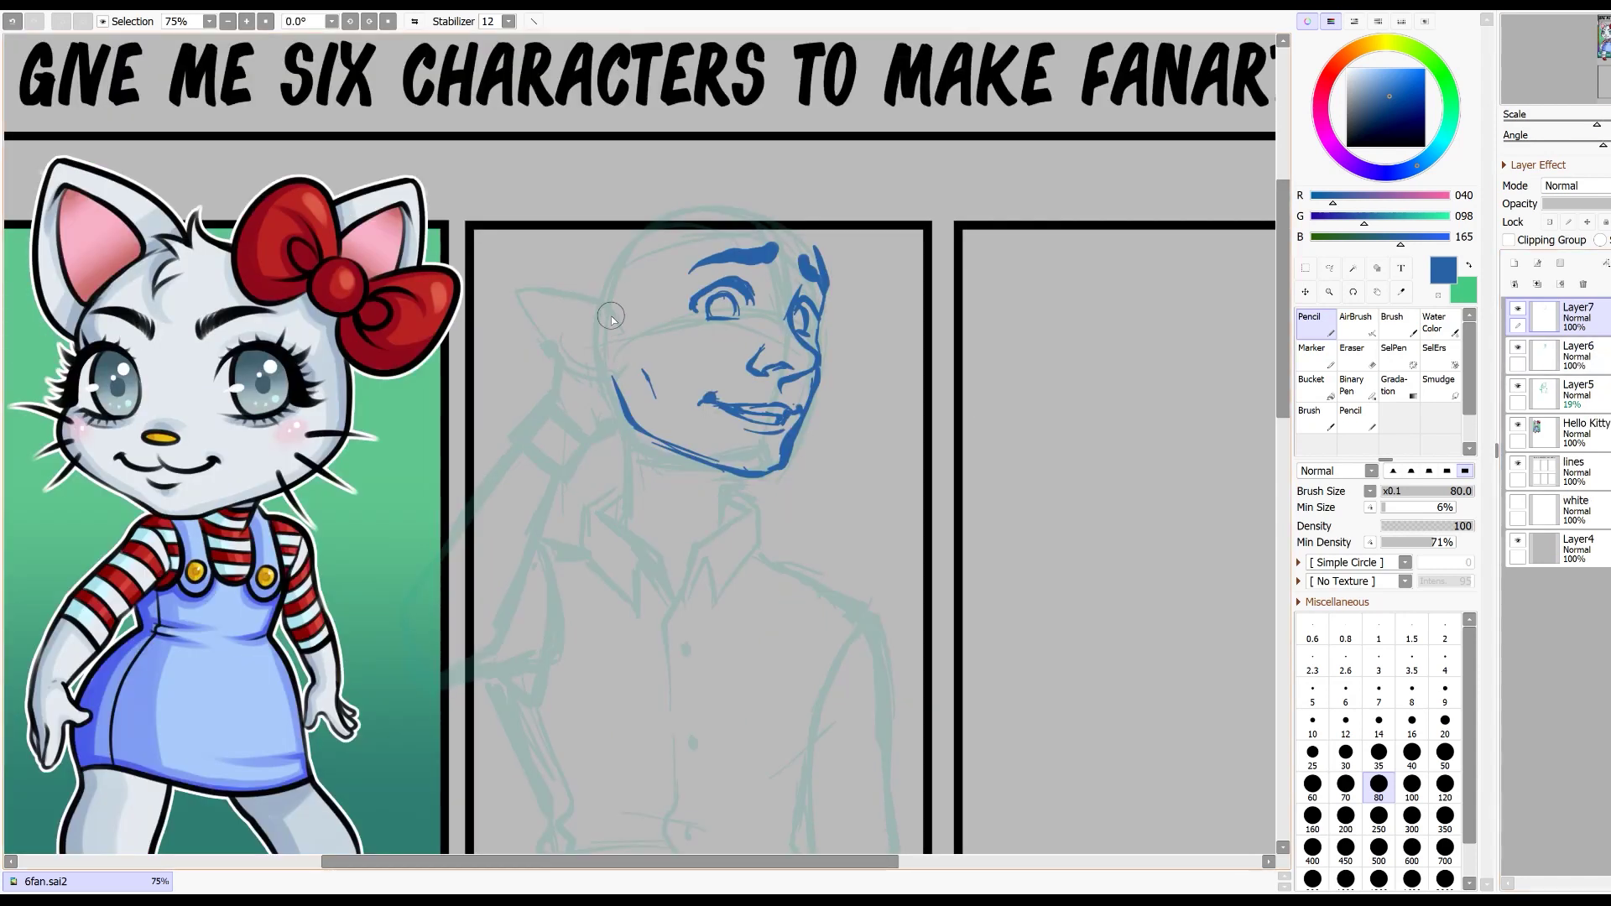
{"action": "mouse_move", "coordinate": [612, 320]}
{"action": "left_mouse_down"}
{"action": "mouse_move", "coordinate": [516, 298]}
{"action": "mouse_move", "coordinate": [546, 340]}
{"action": "mouse_move", "coordinate": [615, 369]}
{"action": "left_mouse_up"}
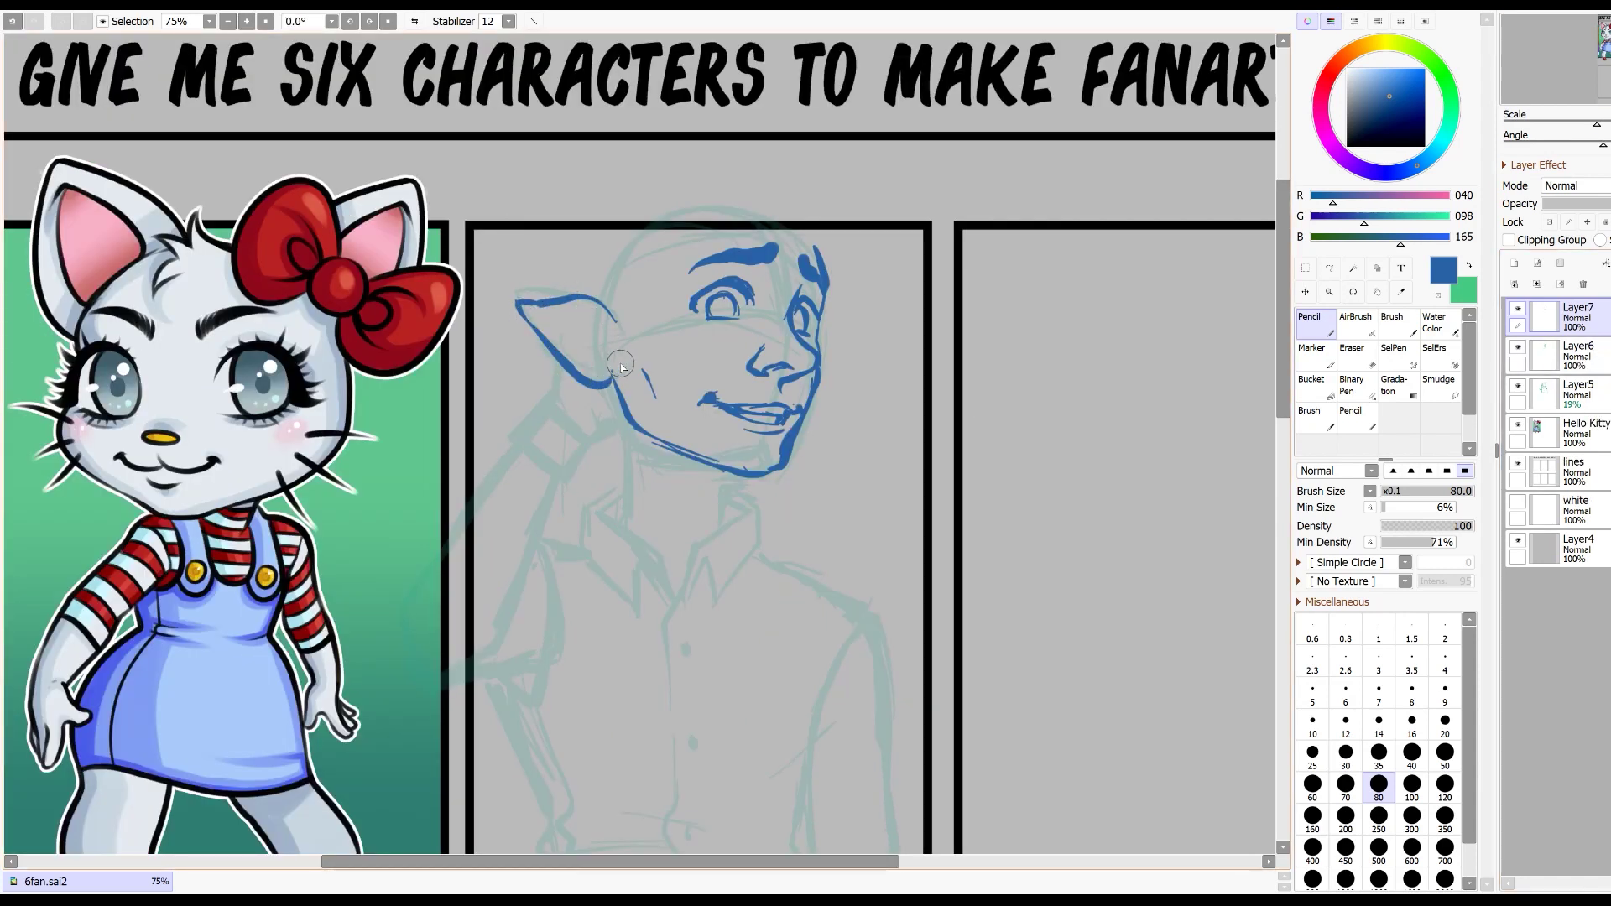
{"action": "left_click_drag", "start_coordinate": [600, 304], "coordinate": [541, 335]}
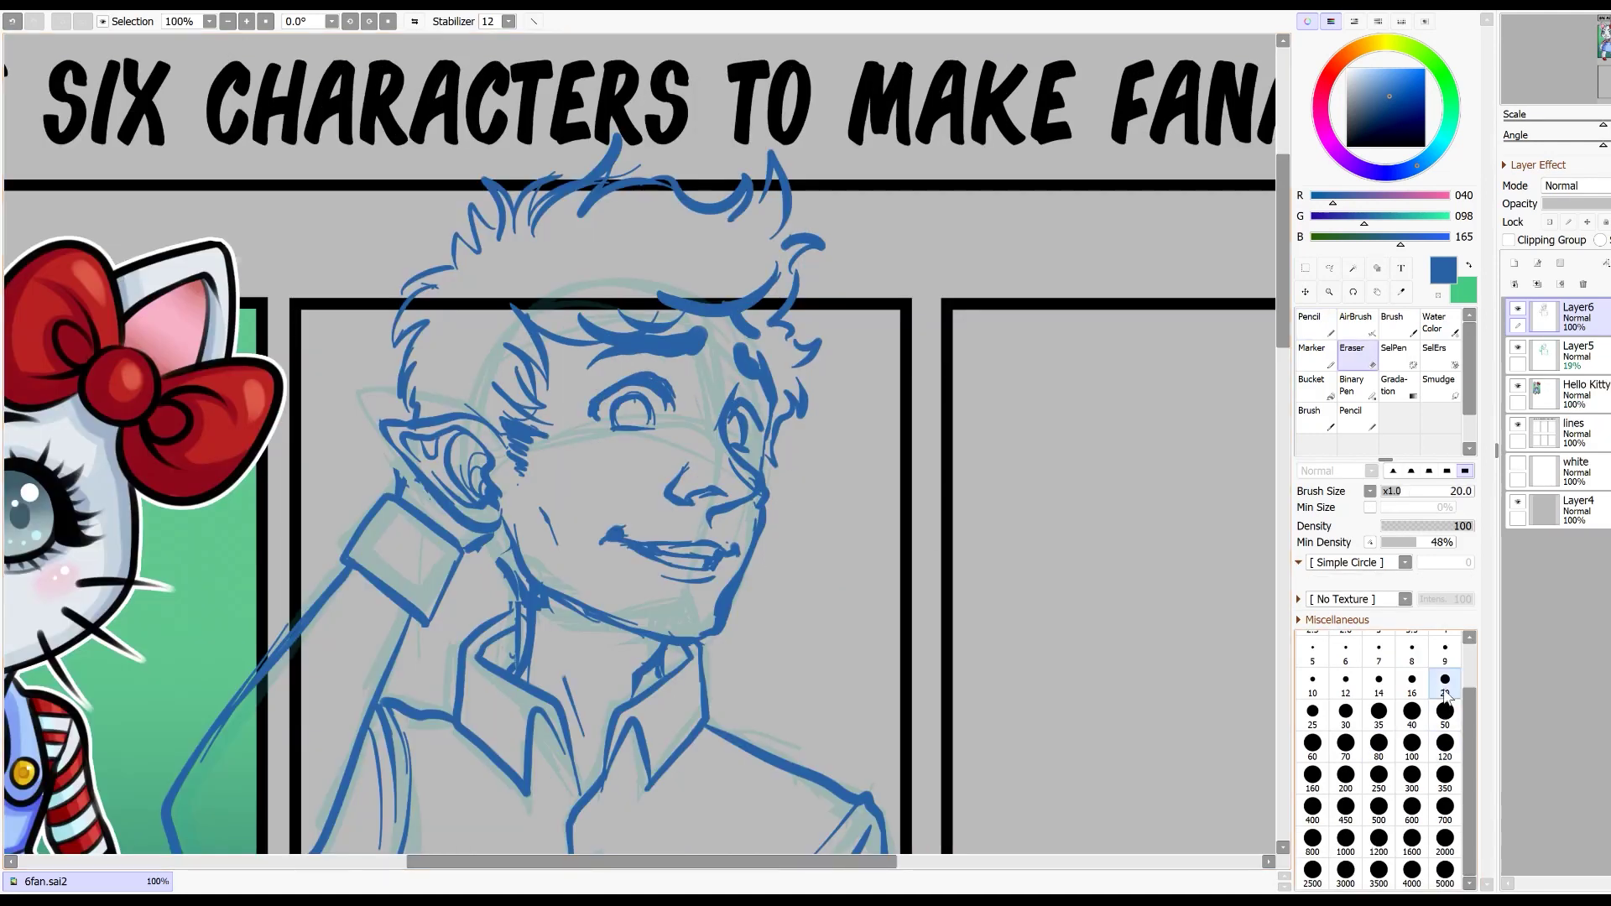
Step: Erase the face contour beside the far eye with the Eraser at size 20, and redraw it in blue with the Pencil
{"action": "mouse_move", "coordinate": [729, 474]}
{"action": "left_mouse_down"}
{"action": "mouse_move", "coordinate": [765, 486]}
{"action": "mouse_move", "coordinate": [724, 448]}
{"action": "left_mouse_up"}
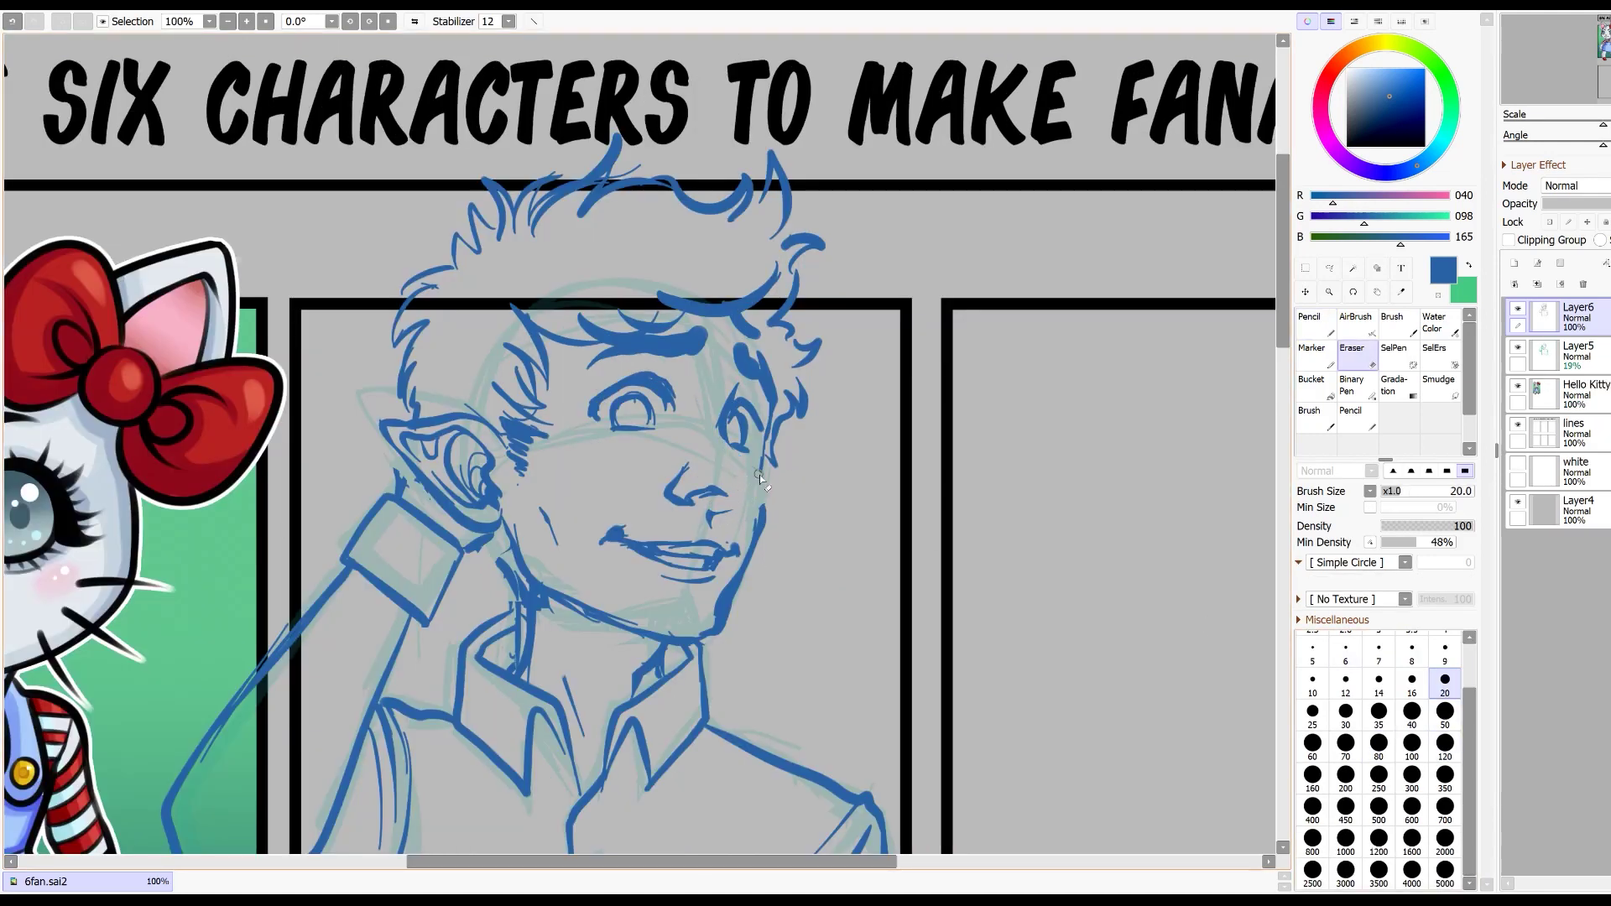
{"action": "key", "text": "b"}
{"action": "left_click", "coordinate": [1311, 322]}
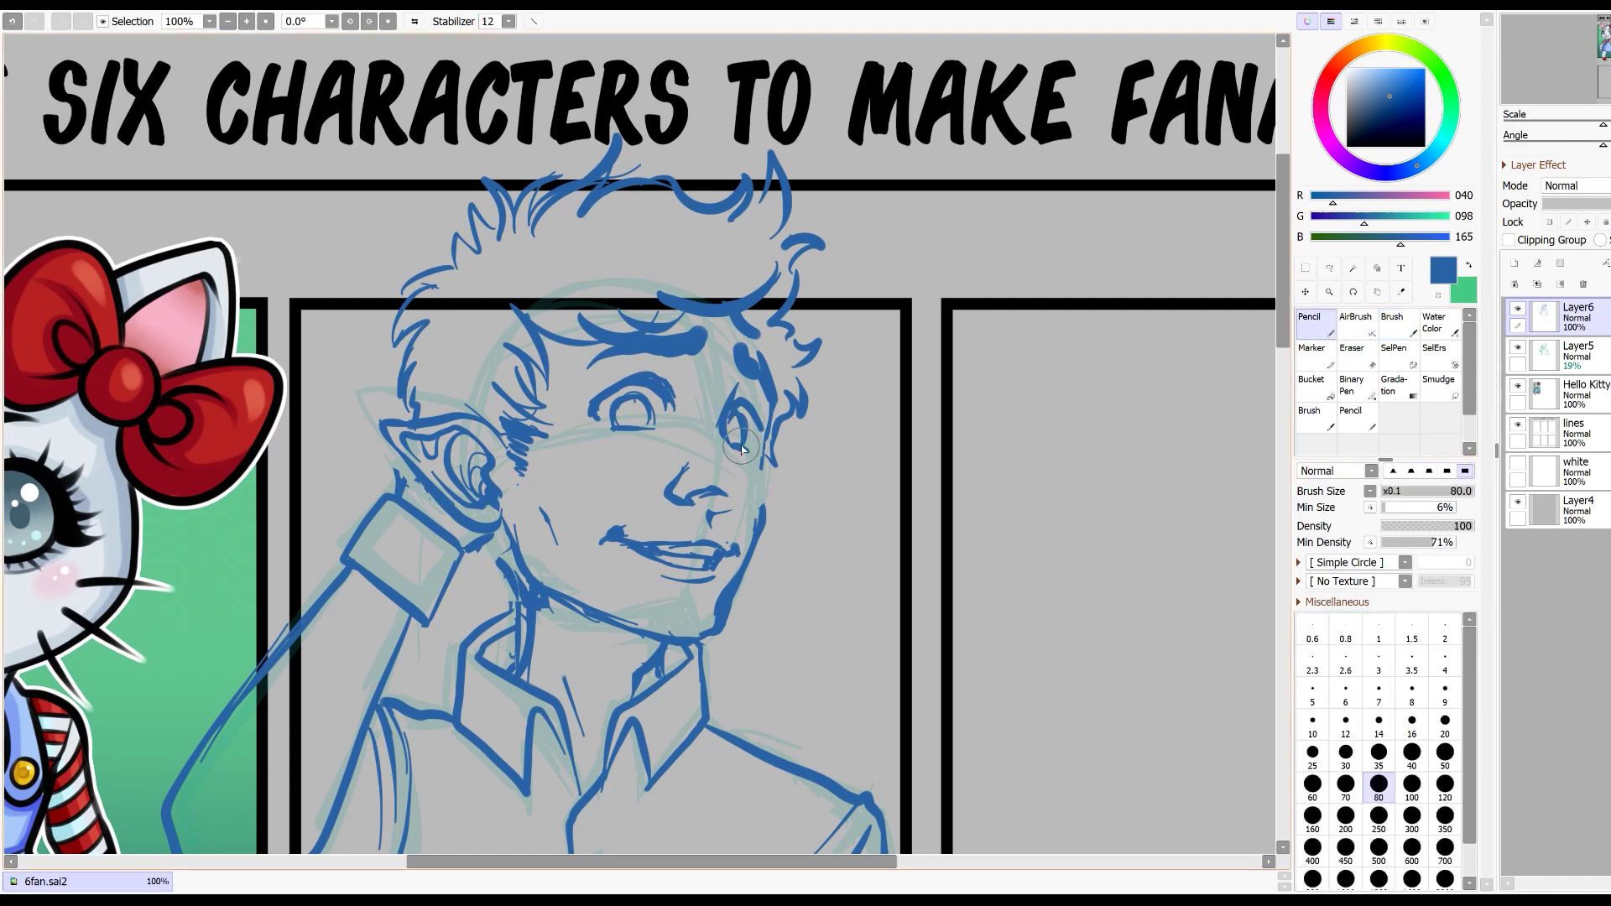
{"action": "mouse_move", "coordinate": [769, 481]}
{"action": "left_mouse_down"}
{"action": "mouse_move", "coordinate": [706, 523]}
{"action": "mouse_move", "coordinate": [760, 532]}
{"action": "mouse_move", "coordinate": [765, 419]}
{"action": "left_mouse_up"}
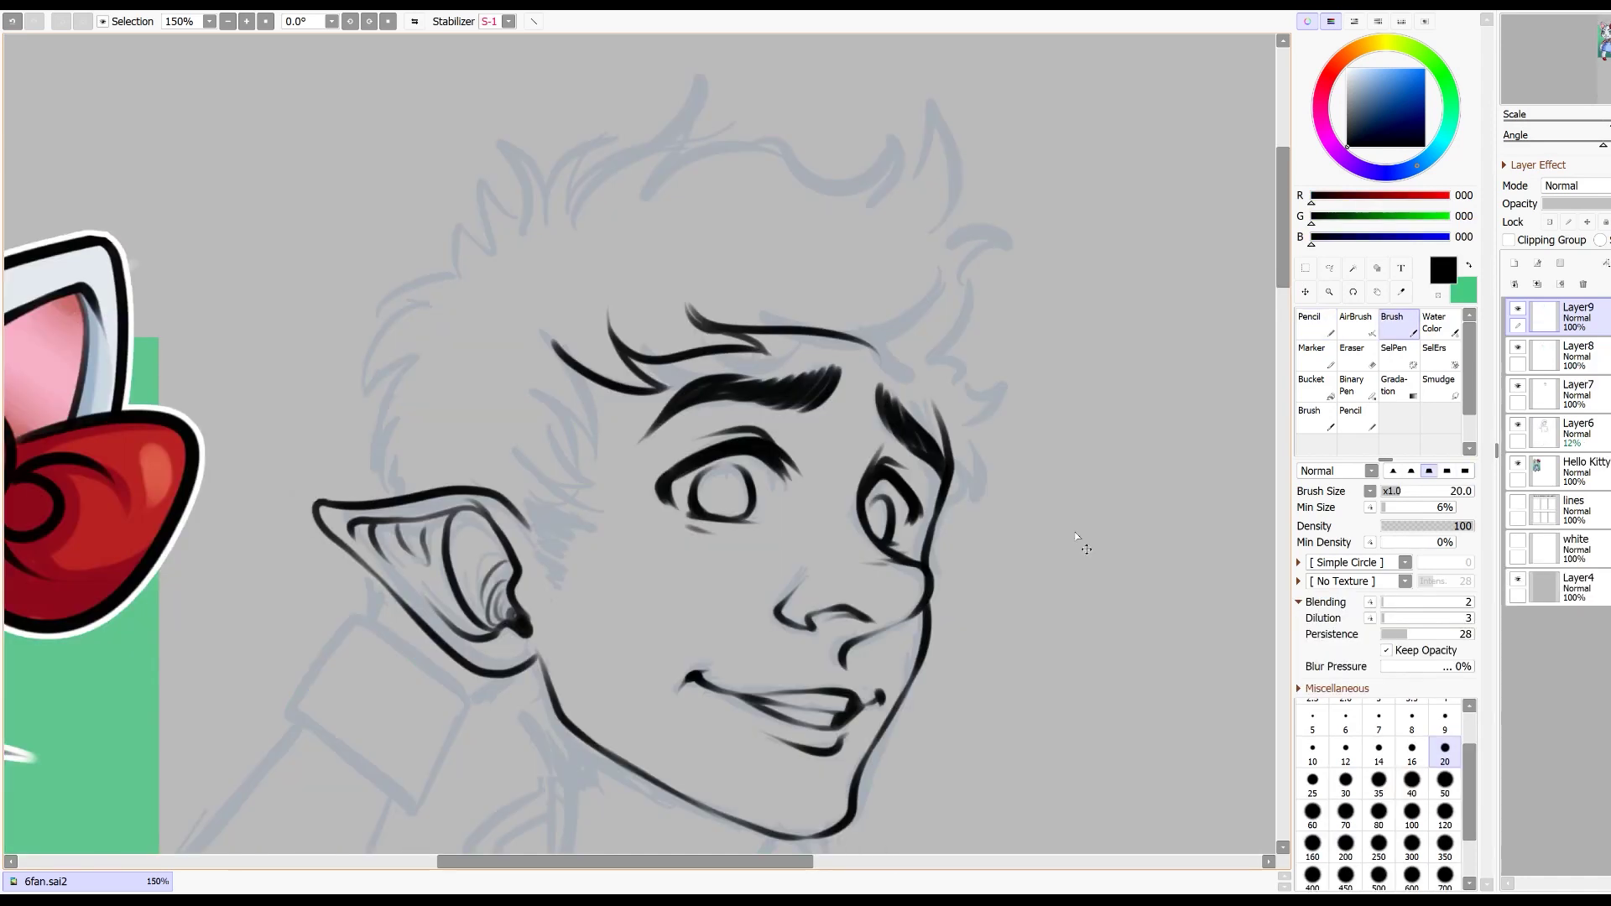
Step: Ink the fringe and the spiky outline along the top of the hair in black with the Brush at size 20
{"action": "key", "text": "ctrl+z"}
{"action": "left_click_drag", "start_coordinate": [721, 332], "coordinate": [766, 354]}
{"action": "key", "text": "ctrl+z"}
{"action": "key", "text": "ctrl+z"}
{"action": "mouse_move", "coordinate": [687, 307]}
{"action": "left_mouse_down"}
{"action": "mouse_move", "coordinate": [772, 354]}
{"action": "mouse_move", "coordinate": [794, 324]}
{"action": "mouse_move", "coordinate": [877, 337]}
{"action": "mouse_move", "coordinate": [937, 411]}
{"action": "mouse_move", "coordinate": [793, 159]}
{"action": "mouse_move", "coordinate": [574, 177]}
{"action": "left_mouse_up"}
{"action": "key", "text": "ctrl+z"}
{"action": "left_click_drag", "start_coordinate": [598, 108], "coordinate": [534, 185]}
{"action": "mouse_move", "coordinate": [534, 185]}
{"action": "left_mouse_down"}
{"action": "mouse_move", "coordinate": [495, 145]}
{"action": "mouse_move", "coordinate": [498, 253]}
{"action": "mouse_move", "coordinate": [484, 201]}
{"action": "left_mouse_up"}
{"action": "left_click_drag", "start_coordinate": [484, 201], "coordinate": [481, 263]}
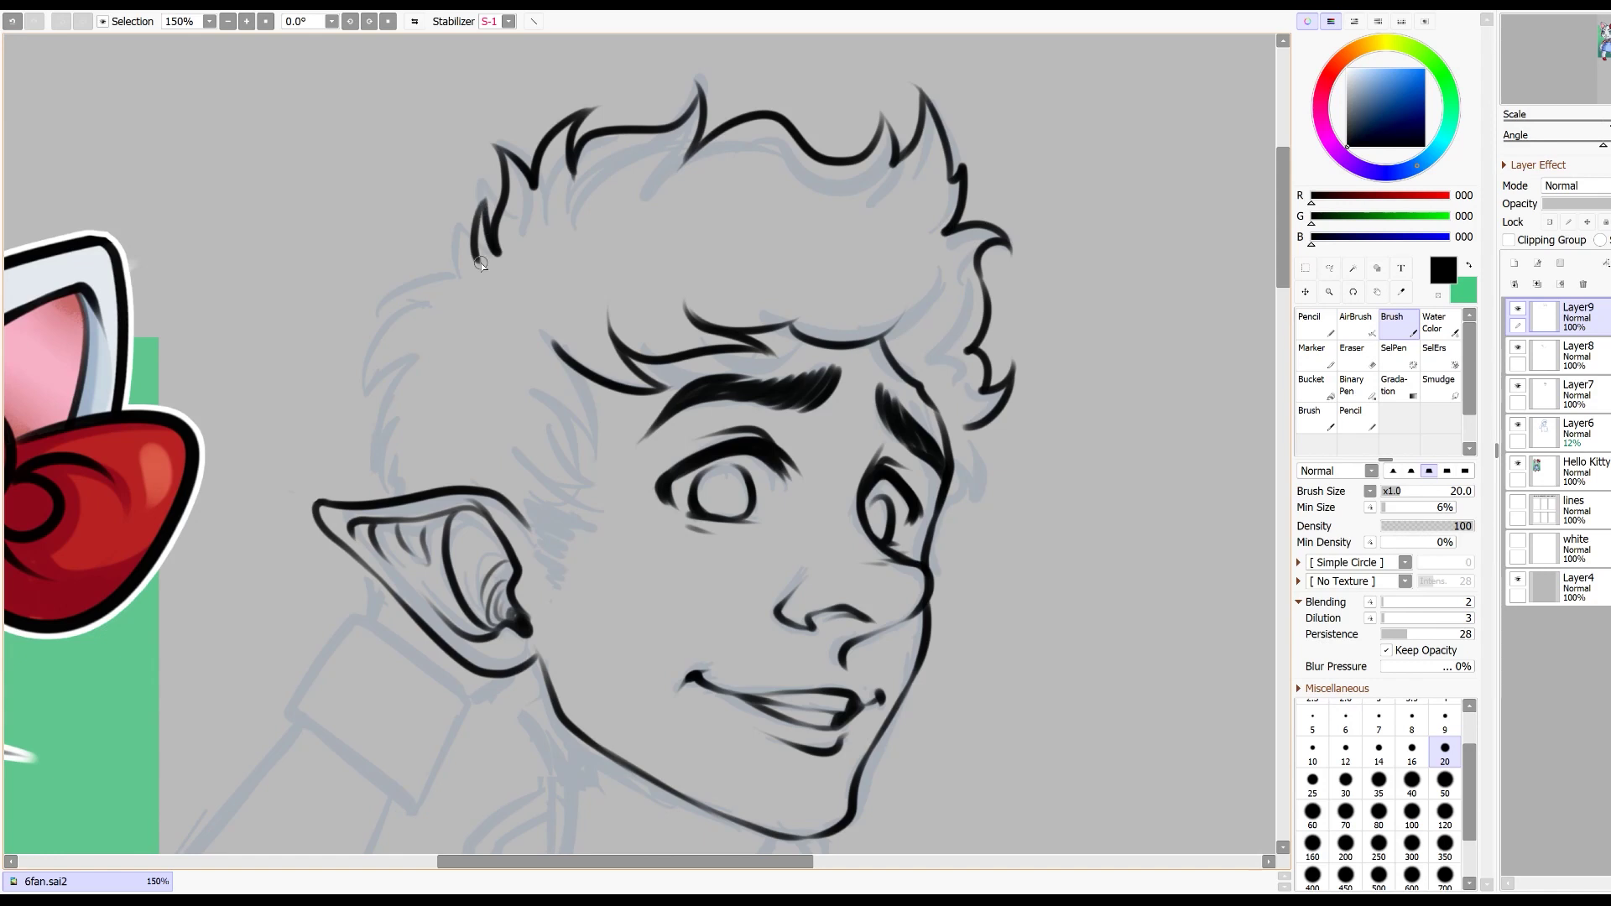
Step: Ink the jagged hairline in front of the ear and the outline at the back of the hair in black
{"action": "left_click_drag", "start_coordinate": [563, 357], "coordinate": [604, 406]}
{"action": "left_click_drag", "start_coordinate": [604, 406], "coordinate": [554, 377]}
{"action": "left_click_drag", "start_coordinate": [553, 377], "coordinate": [582, 460]}
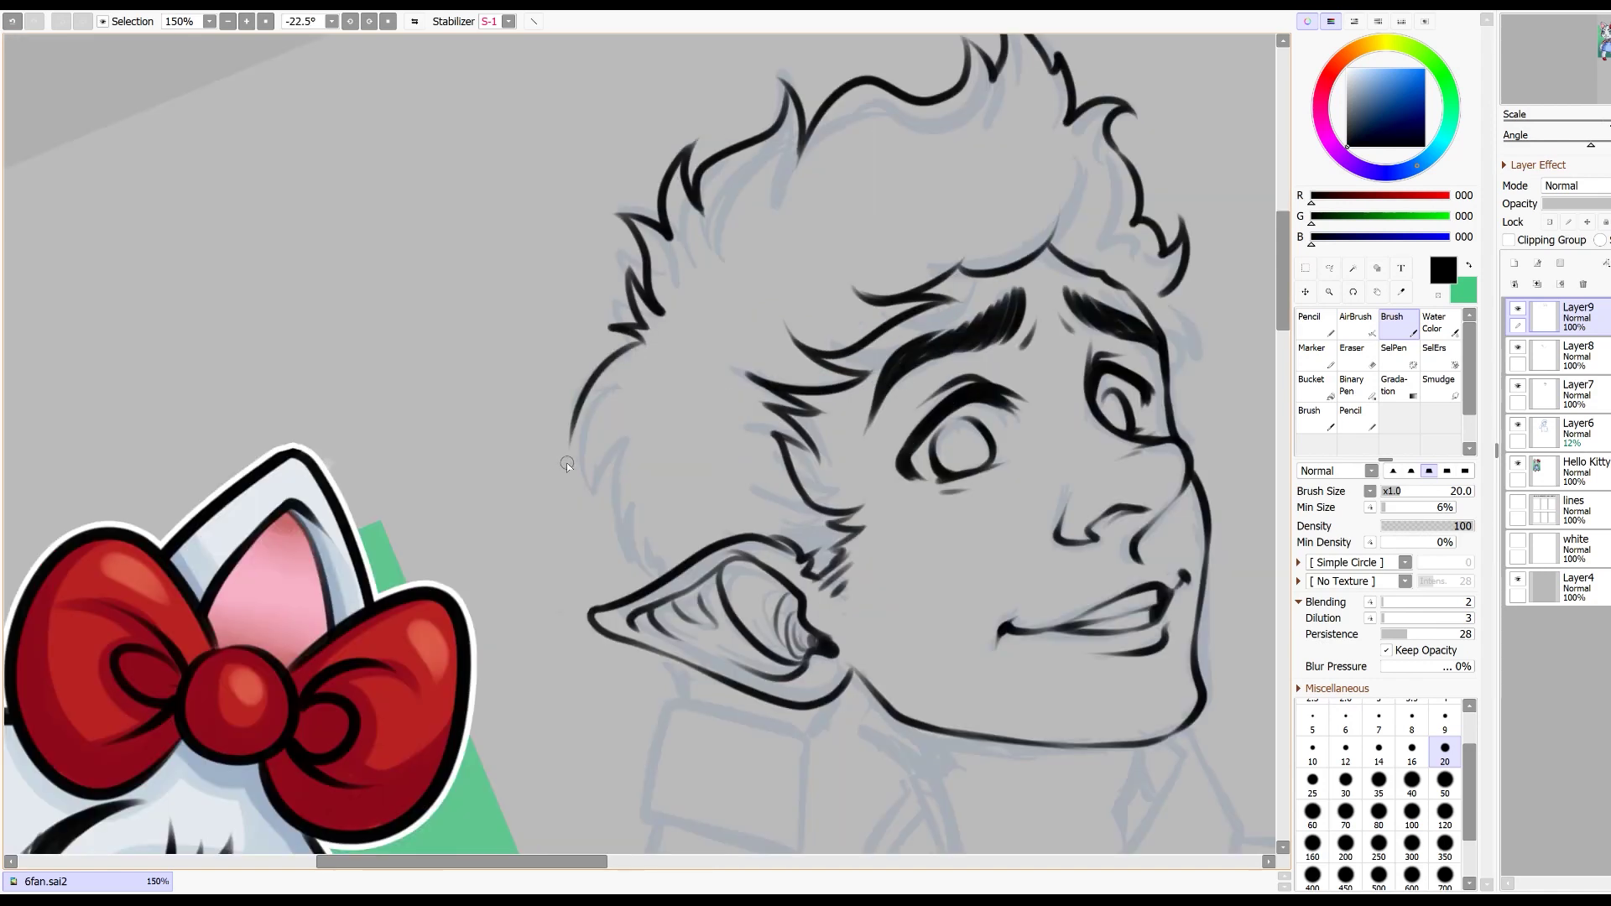
{"action": "key", "text": "ctrl+z"}
{"action": "mouse_move", "coordinate": [592, 441]}
{"action": "left_mouse_down"}
{"action": "mouse_move", "coordinate": [604, 545]}
{"action": "mouse_move", "coordinate": [662, 578]}
{"action": "left_mouse_up"}
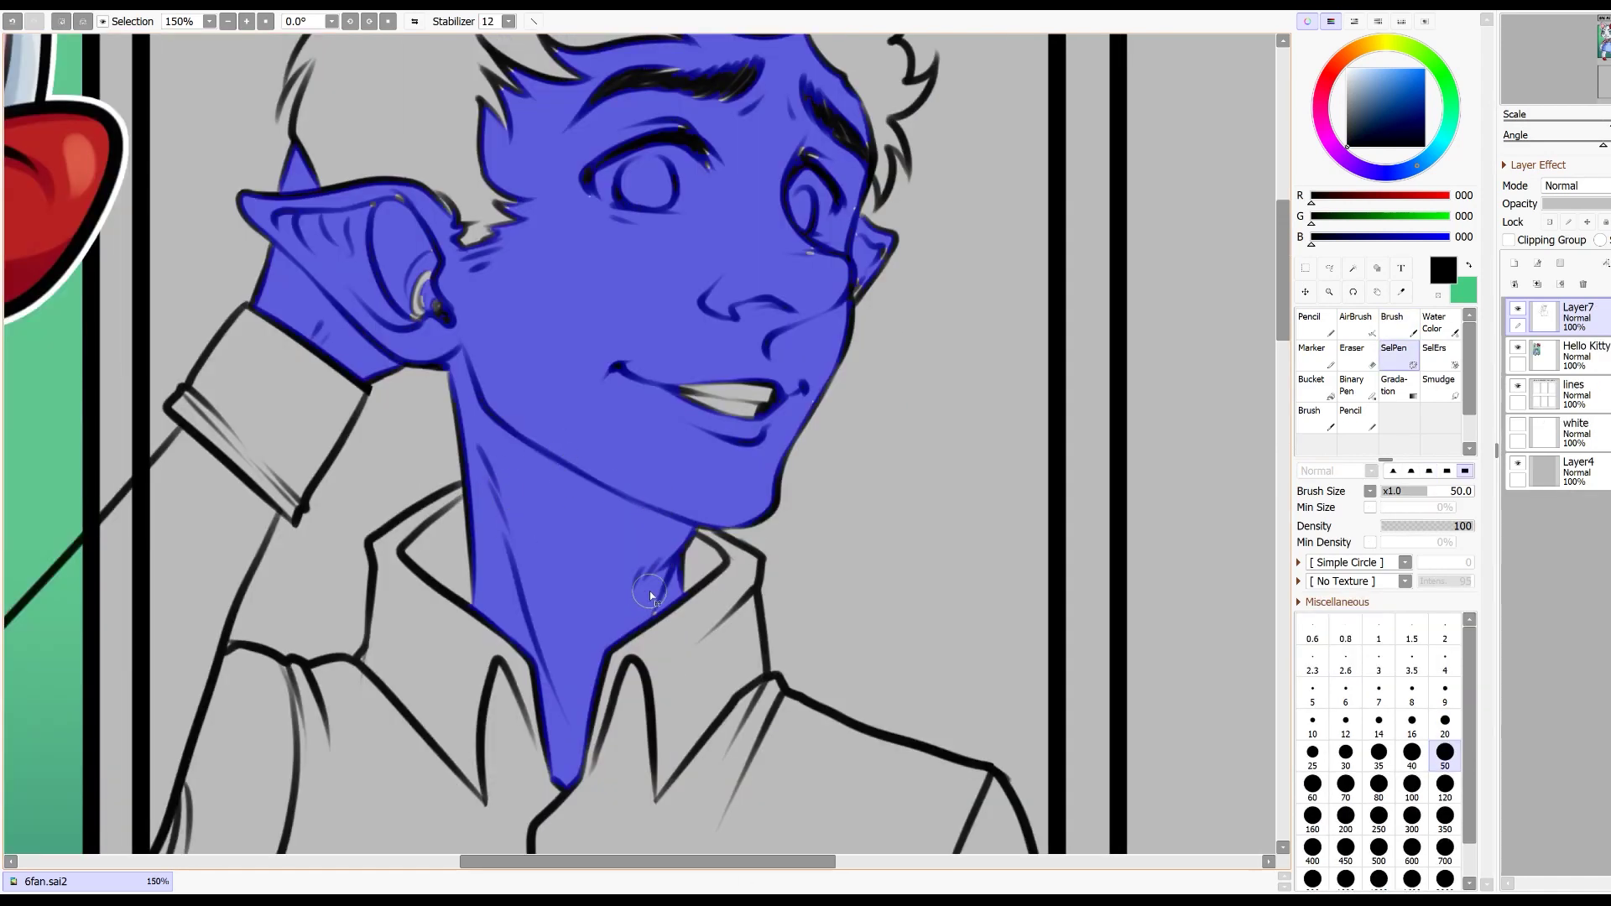
Step: Add the inner ear to the skin selection with the SelPen, and shade the skin along the hairline in blue (149, 182, 232)
{"action": "left_click_drag", "start_coordinate": [438, 312], "coordinate": [428, 263]}
{"action": "scroll", "coordinate": [1204, 323], "scroll_direction": "up", "scroll_amount": 2}
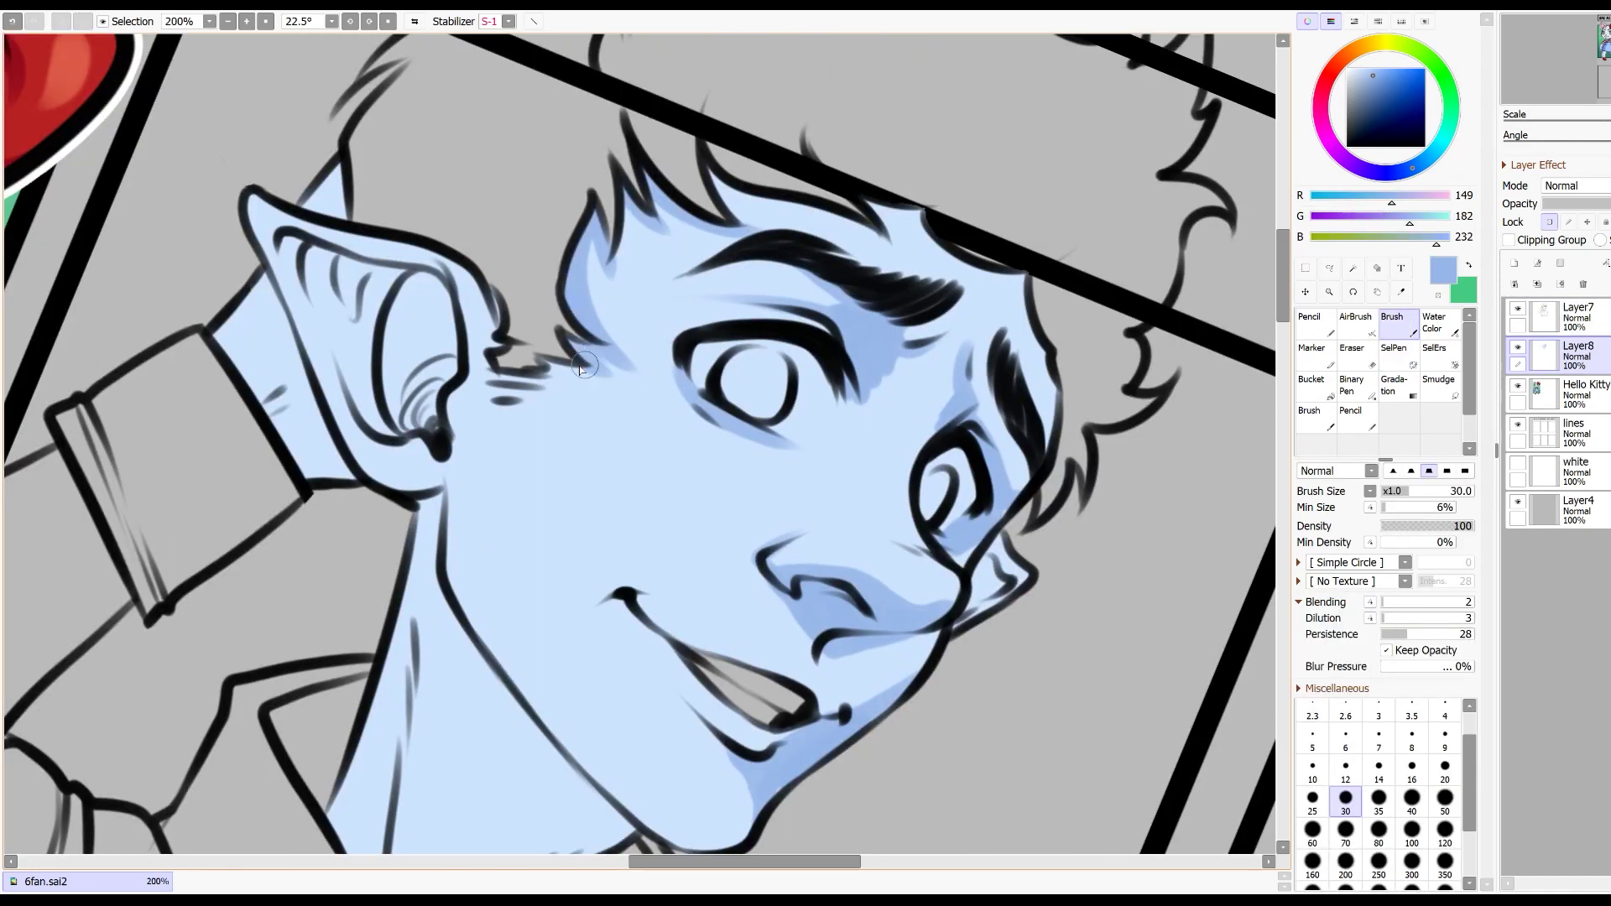
{"action": "mouse_move", "coordinate": [585, 367]}
{"action": "left_mouse_down"}
{"action": "mouse_move", "coordinate": [490, 390]}
{"action": "mouse_move", "coordinate": [494, 318]}
{"action": "mouse_move", "coordinate": [419, 302]}
{"action": "mouse_move", "coordinate": [441, 407]}
{"action": "mouse_move", "coordinate": [398, 382]}
{"action": "left_mouse_up"}
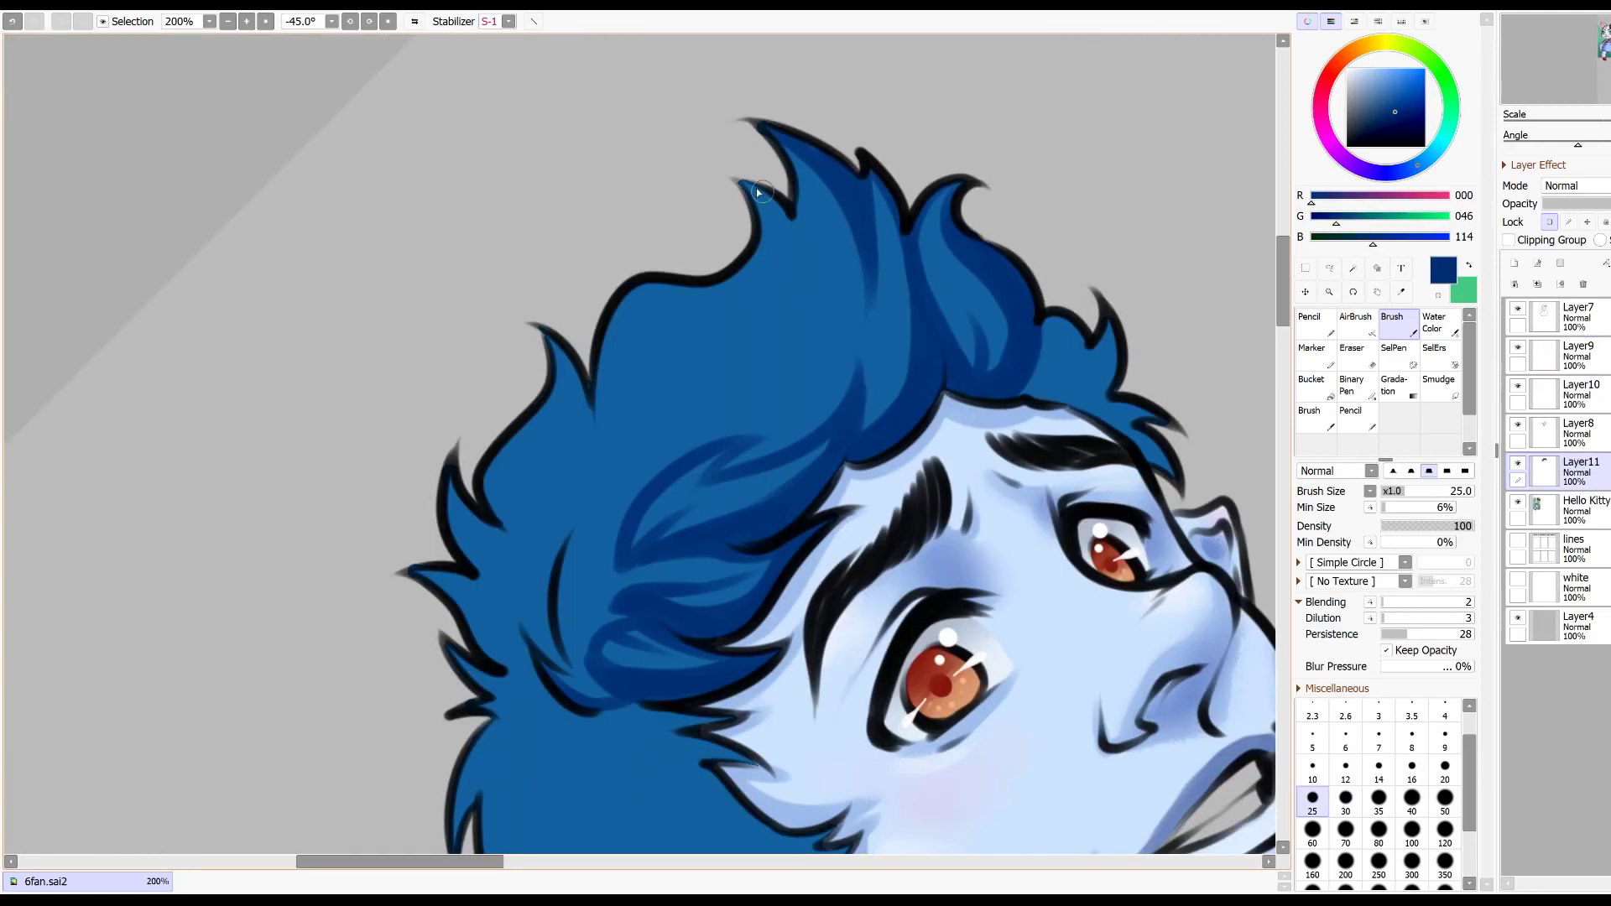
Step: Paint dark blue (0, 46, 114) shadows in the top and front hair locks with the Brush at size 25
{"action": "left_click_drag", "start_coordinate": [776, 206], "coordinate": [751, 361]}
{"action": "mouse_move", "coordinate": [791, 244]}
{"action": "left_mouse_down"}
{"action": "mouse_move", "coordinate": [724, 375]}
{"action": "mouse_move", "coordinate": [616, 453]}
{"action": "left_mouse_up"}
{"action": "left_click_drag", "start_coordinate": [701, 381], "coordinate": [604, 495]}
{"action": "mouse_move", "coordinate": [640, 417]}
{"action": "left_mouse_down"}
{"action": "mouse_move", "coordinate": [668, 396]}
{"action": "mouse_move", "coordinate": [606, 502]}
{"action": "mouse_move", "coordinate": [621, 619]}
{"action": "left_mouse_up"}
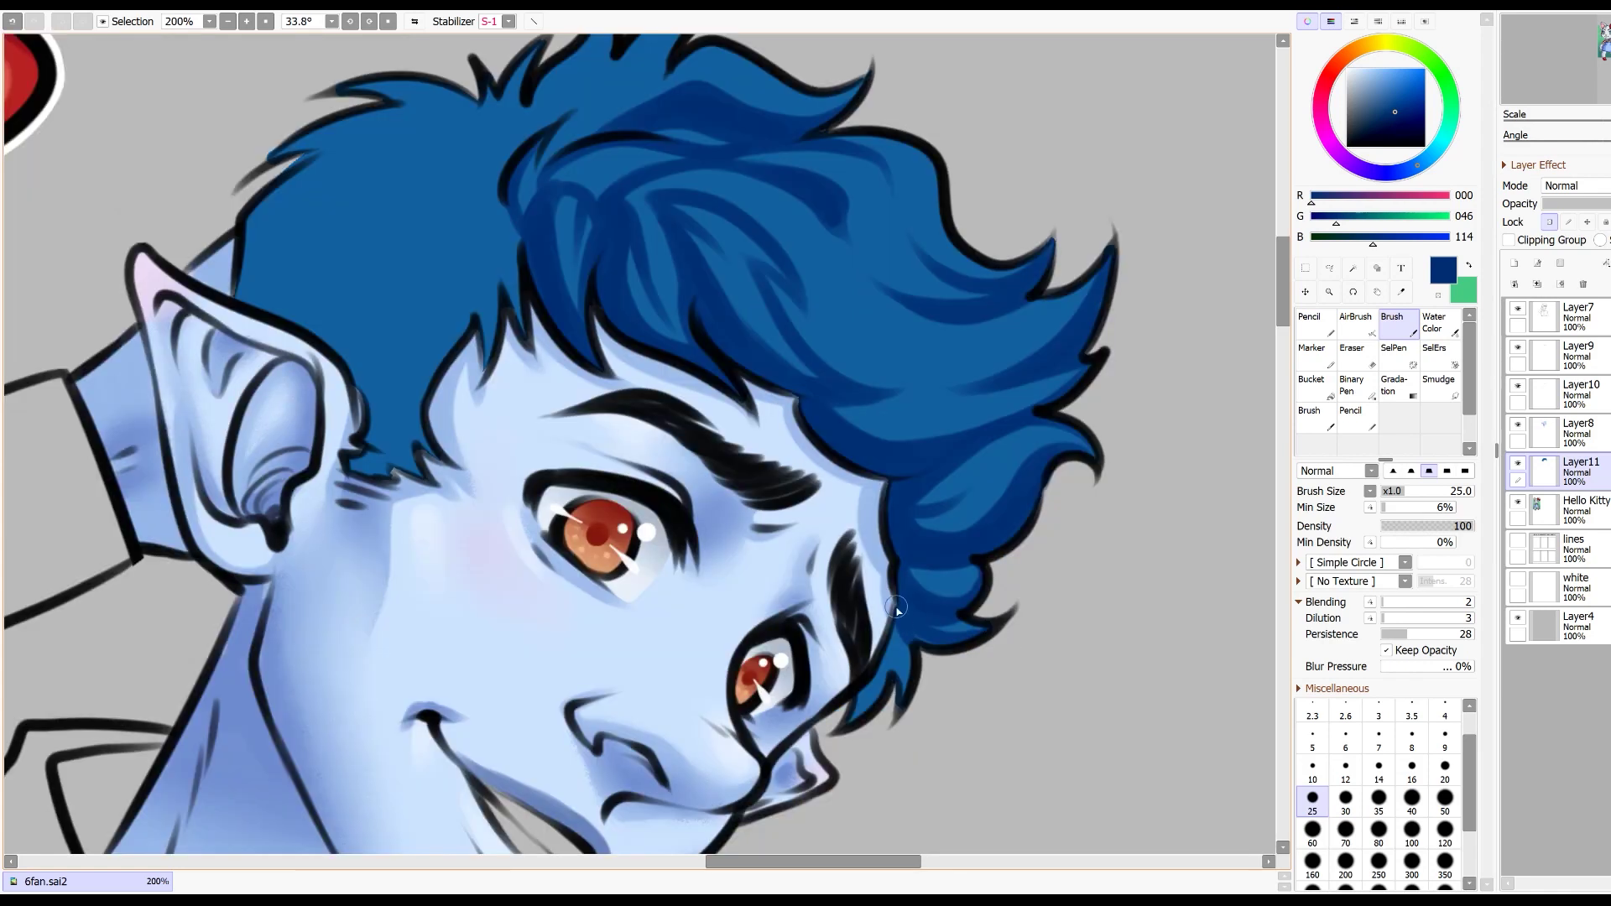
{"action": "mouse_move", "coordinate": [898, 625]}
{"action": "left_mouse_down"}
{"action": "mouse_move", "coordinate": [896, 723]}
{"action": "mouse_move", "coordinate": [831, 734]}
{"action": "left_mouse_up"}
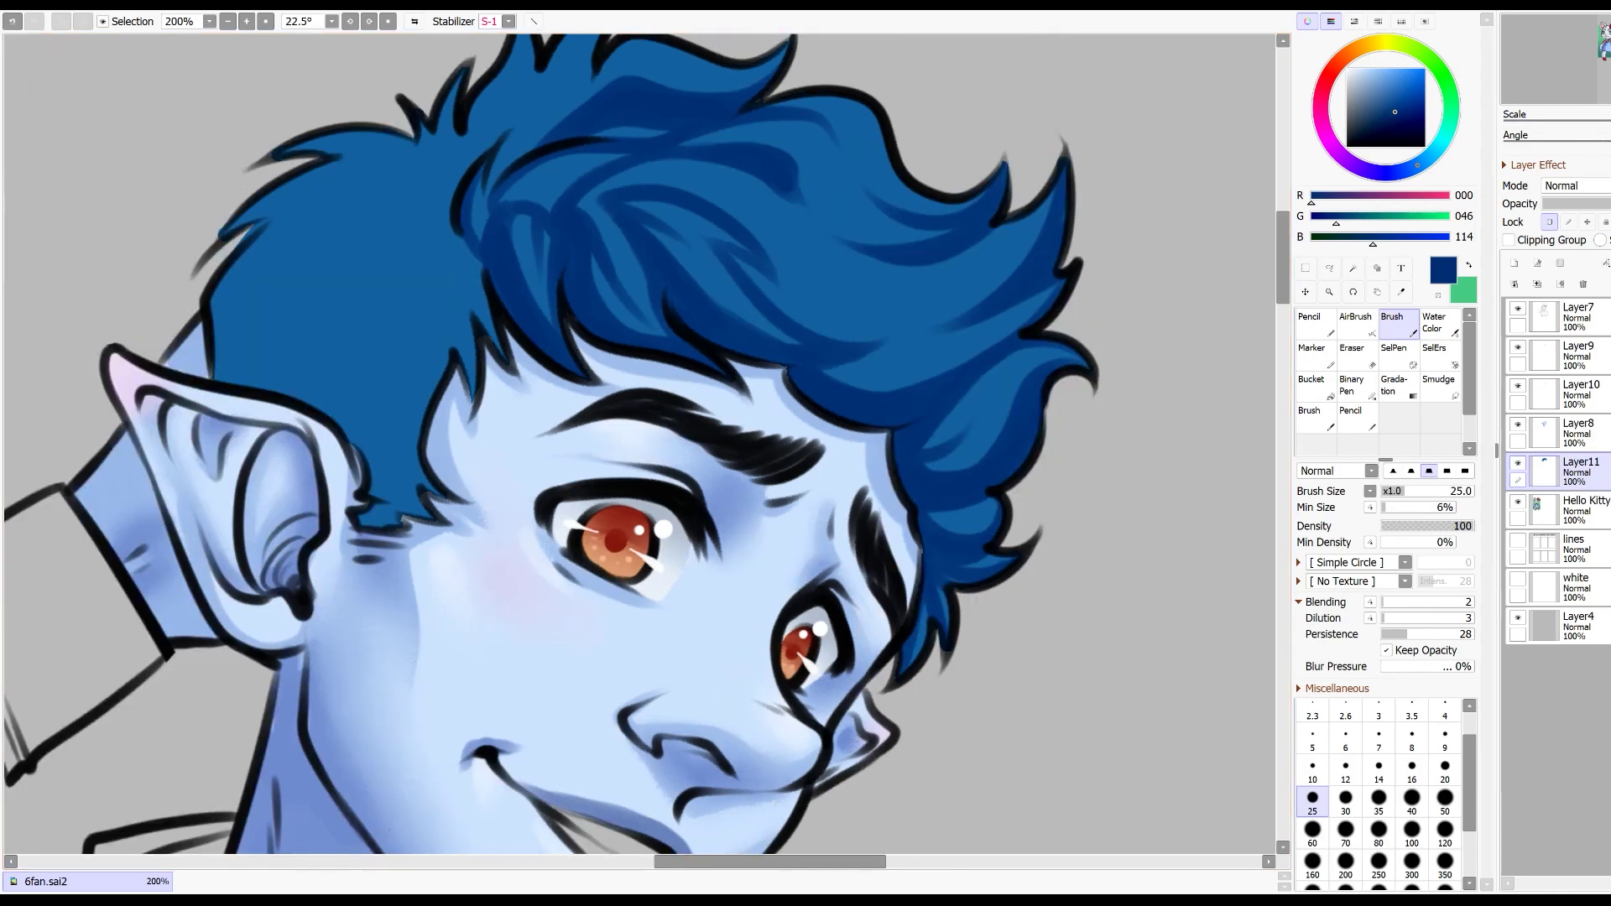
Step: Shade the upper hair locks around the crown in dark blue (0, 46, 114) with the Brush
{"action": "key", "text": "Page_Down"}
{"action": "key", "text": "Delete"}
{"action": "key", "text": "Delete"}
{"action": "left_click_drag", "start_coordinate": [1609, 32], "coordinate": [1609, 29]}
{"action": "key", "text": "Page_Up"}
{"action": "mouse_move", "coordinate": [682, 206]}
{"action": "left_mouse_down"}
{"action": "mouse_move", "coordinate": [675, 316]}
{"action": "mouse_move", "coordinate": [662, 357]}
{"action": "left_mouse_up"}
{"action": "left_click_drag", "start_coordinate": [686, 285], "coordinate": [653, 426]}
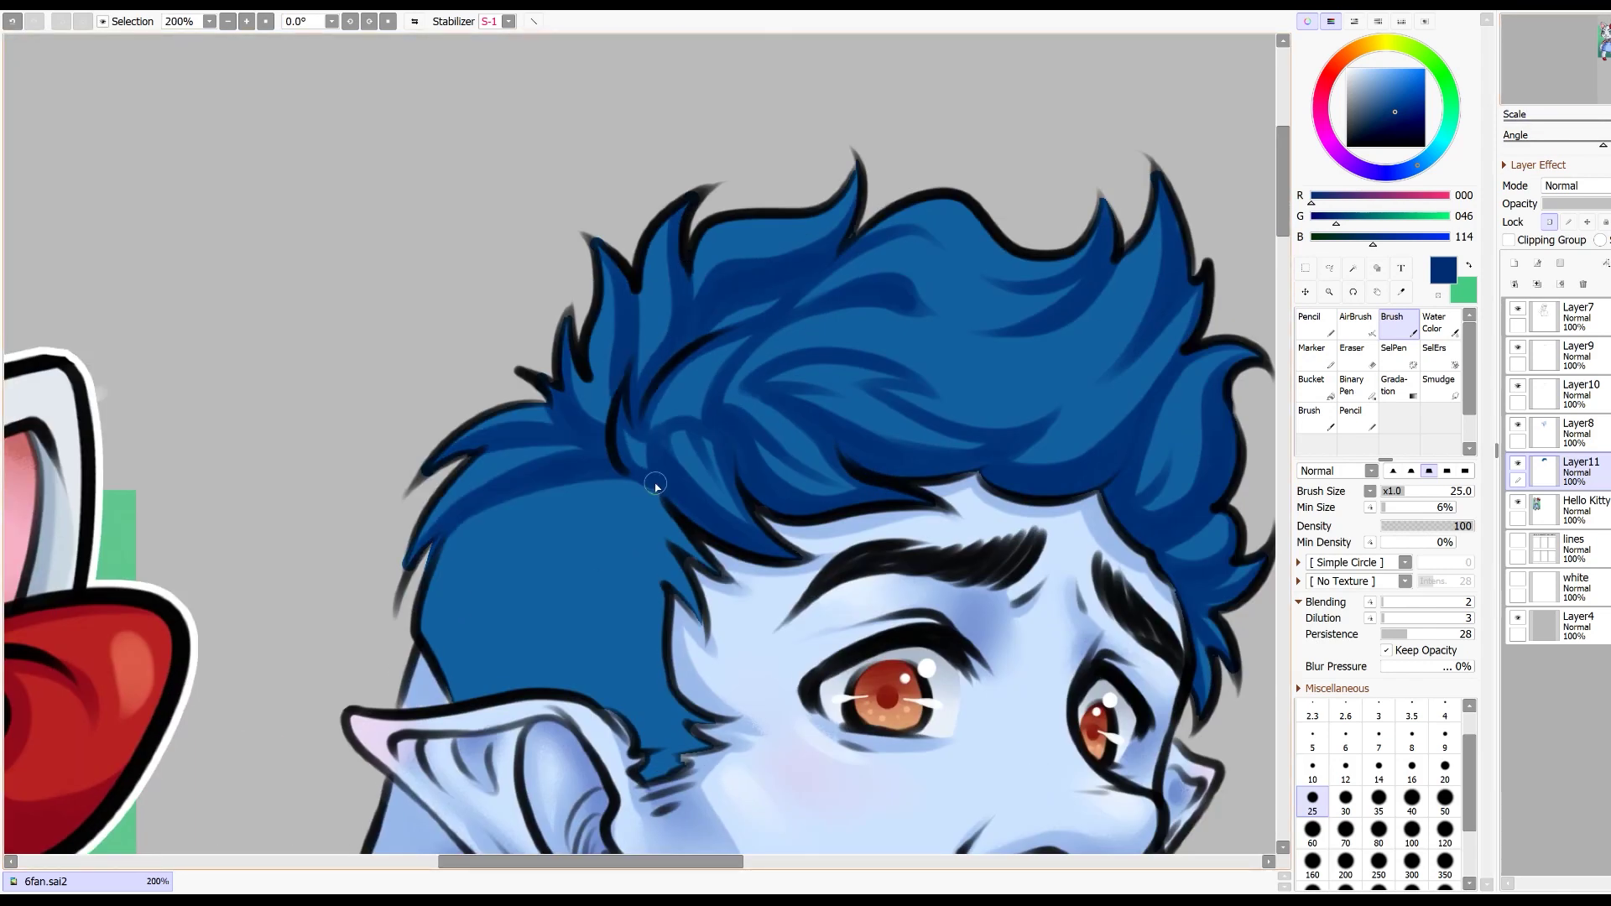
Step: Shade the hair at the side and back of the head above the pointed ear in dark blue with the Brush
{"action": "mouse_move", "coordinate": [654, 483]}
{"action": "left_mouse_down"}
{"action": "mouse_move", "coordinate": [711, 567]}
{"action": "mouse_move", "coordinate": [703, 596]}
{"action": "left_mouse_up"}
{"action": "key", "text": "Delete"}
{"action": "key", "text": "Delete"}
{"action": "key", "text": "Delete"}
{"action": "key", "text": "Delete"}
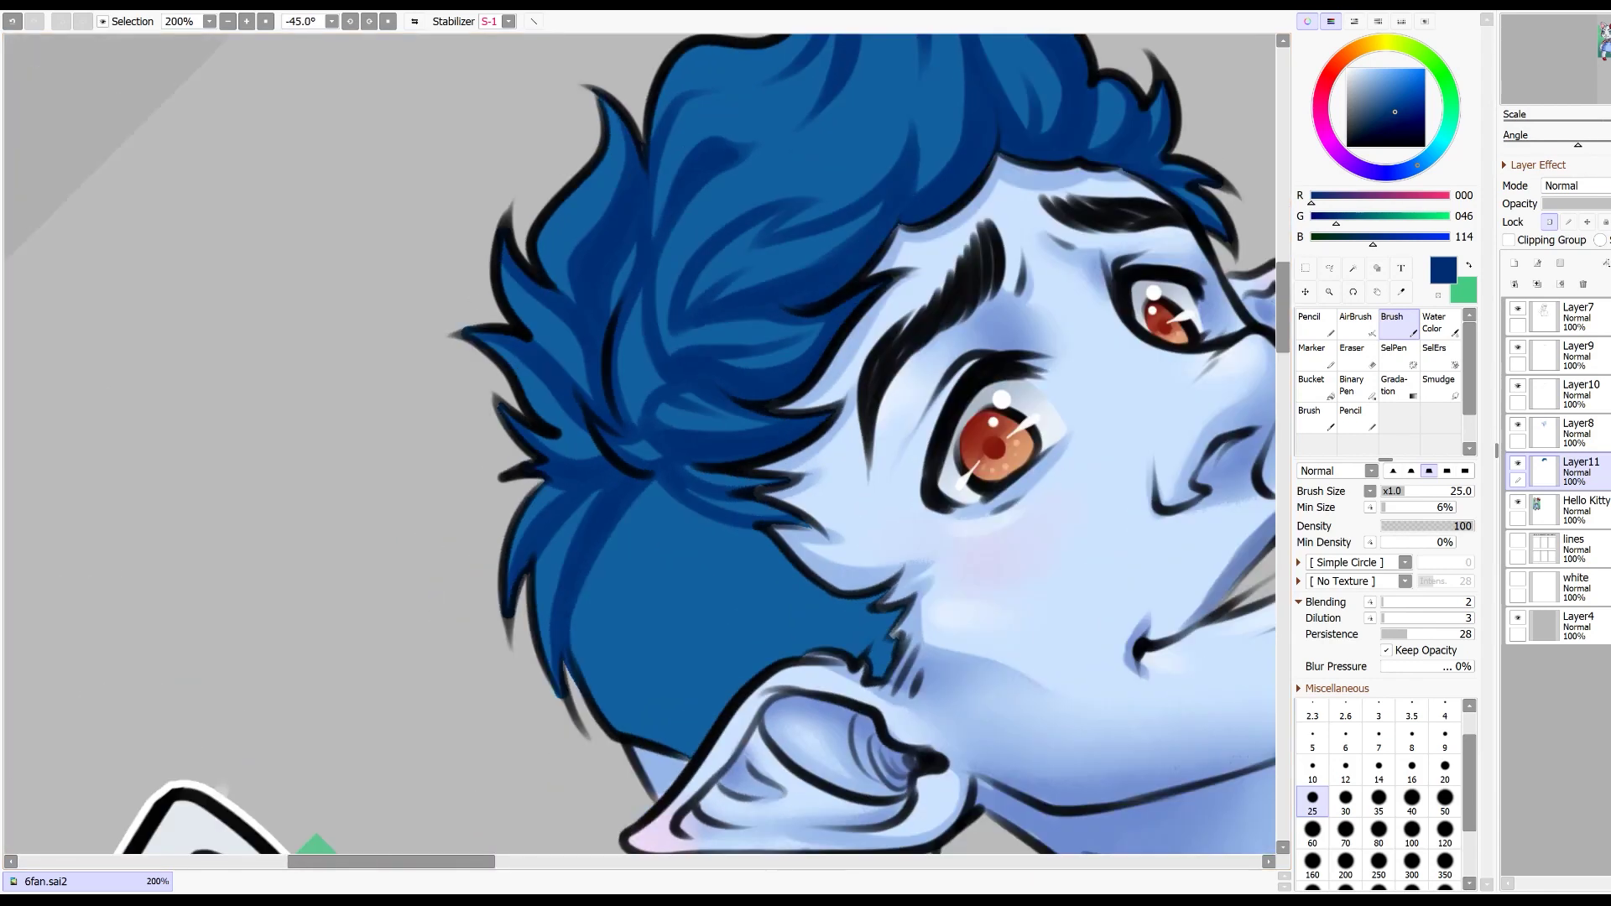
{"action": "left_click_drag", "start_coordinate": [659, 470], "coordinate": [583, 693]}
{"action": "left_click_drag", "start_coordinate": [659, 483], "coordinate": [599, 713]}
{"action": "mouse_move", "coordinate": [635, 611]}
{"action": "left_mouse_down"}
{"action": "mouse_move", "coordinate": [610, 730]}
{"action": "mouse_move", "coordinate": [638, 703]}
{"action": "mouse_move", "coordinate": [627, 735]}
{"action": "mouse_move", "coordinate": [717, 731]}
{"action": "left_mouse_up"}
{"action": "left_click_drag", "start_coordinate": [606, 588], "coordinate": [688, 746]}
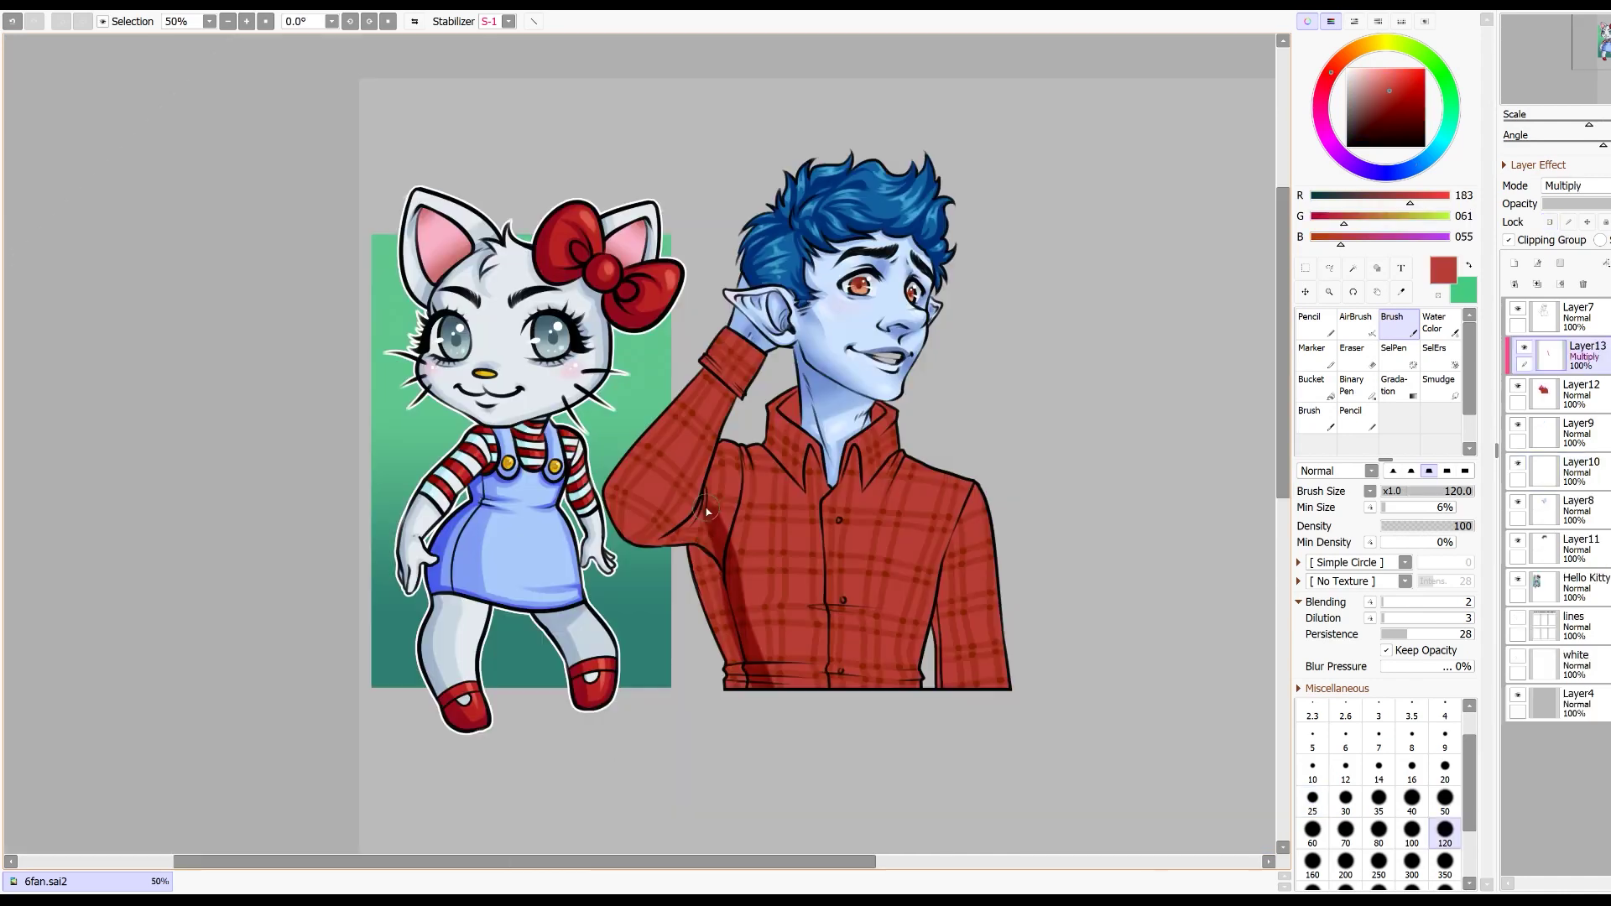
Step: Shade the plaid shirt's side and lower folds in red (183, 61, 55) on the clipped Multiply layer with the Brush at size 120
{"action": "left_click_drag", "start_coordinate": [688, 514], "coordinate": [735, 684]}
{"action": "left_click_drag", "start_coordinate": [745, 602], "coordinate": [801, 605]}
{"action": "key", "text": "Delete"}
{"action": "key", "text": "ctrl+z"}
{"action": "left_click_drag", "start_coordinate": [919, 512], "coordinate": [806, 550]}
{"action": "mouse_move", "coordinate": [821, 625]}
{"action": "left_mouse_down"}
{"action": "mouse_move", "coordinate": [1018, 559]}
{"action": "mouse_move", "coordinate": [1030, 534]}
{"action": "left_mouse_up"}
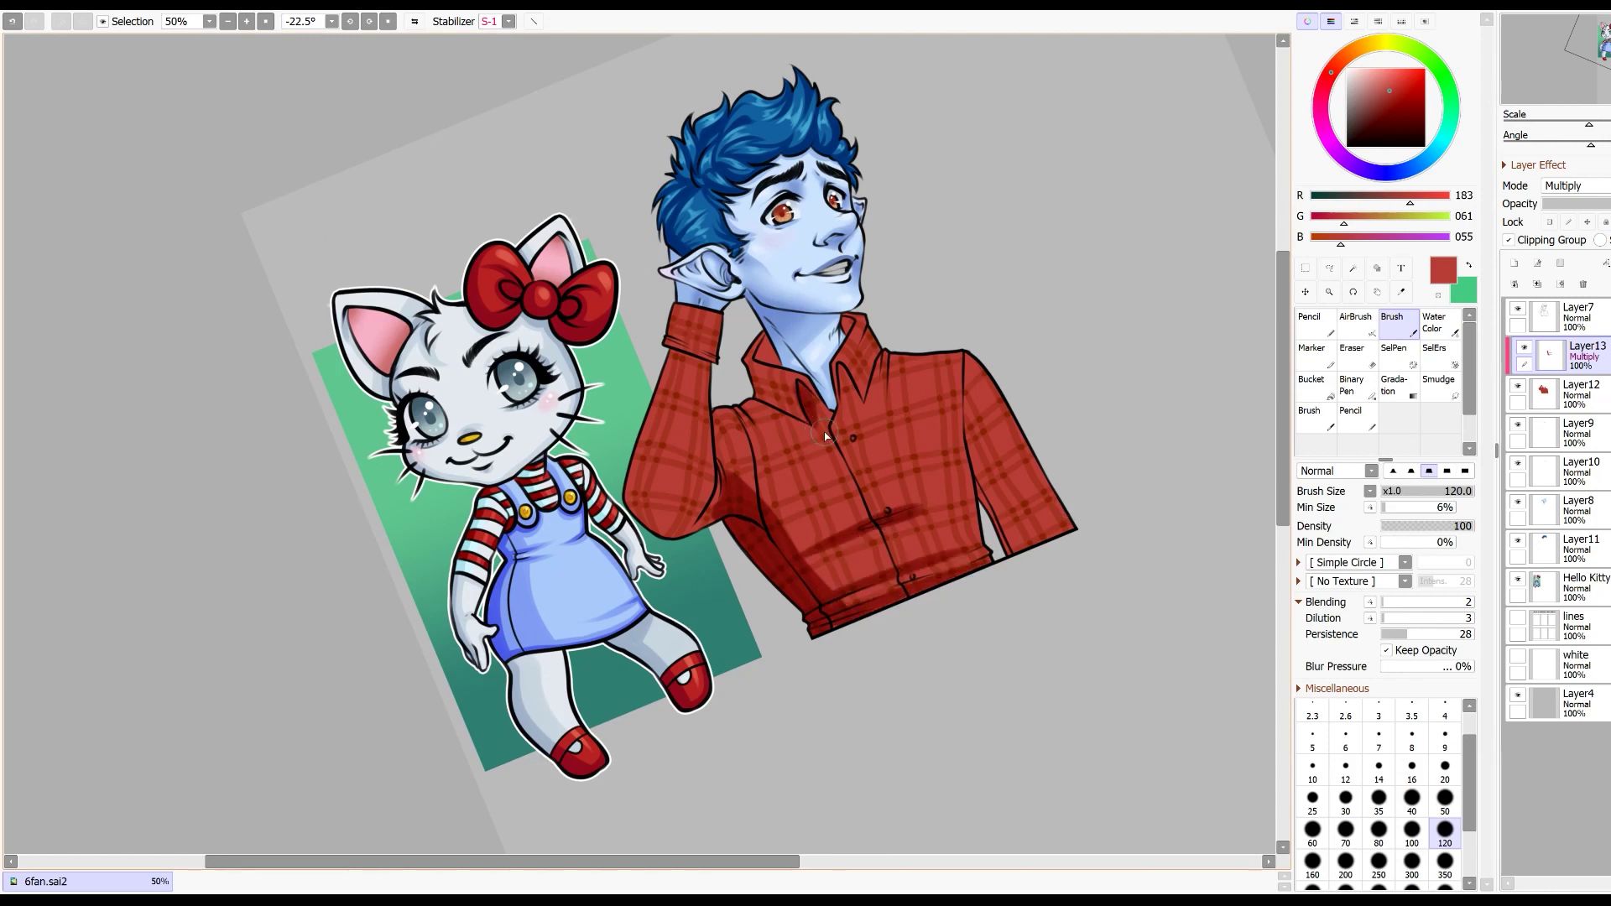
Step: Shade the raised sleeve near the armpit and the shirt beneath the collar with the same red Brush
{"action": "left_click_drag", "start_coordinate": [732, 411], "coordinate": [703, 532]}
{"action": "left_click_drag", "start_coordinate": [738, 428], "coordinate": [742, 535]}
{"action": "mouse_move", "coordinate": [820, 428]}
{"action": "left_mouse_down"}
{"action": "mouse_move", "coordinate": [840, 382]}
{"action": "mouse_move", "coordinate": [862, 416]}
{"action": "mouse_move", "coordinate": [878, 376]}
{"action": "left_mouse_up"}
{"action": "left_click_drag", "start_coordinate": [745, 375], "coordinate": [784, 353]}
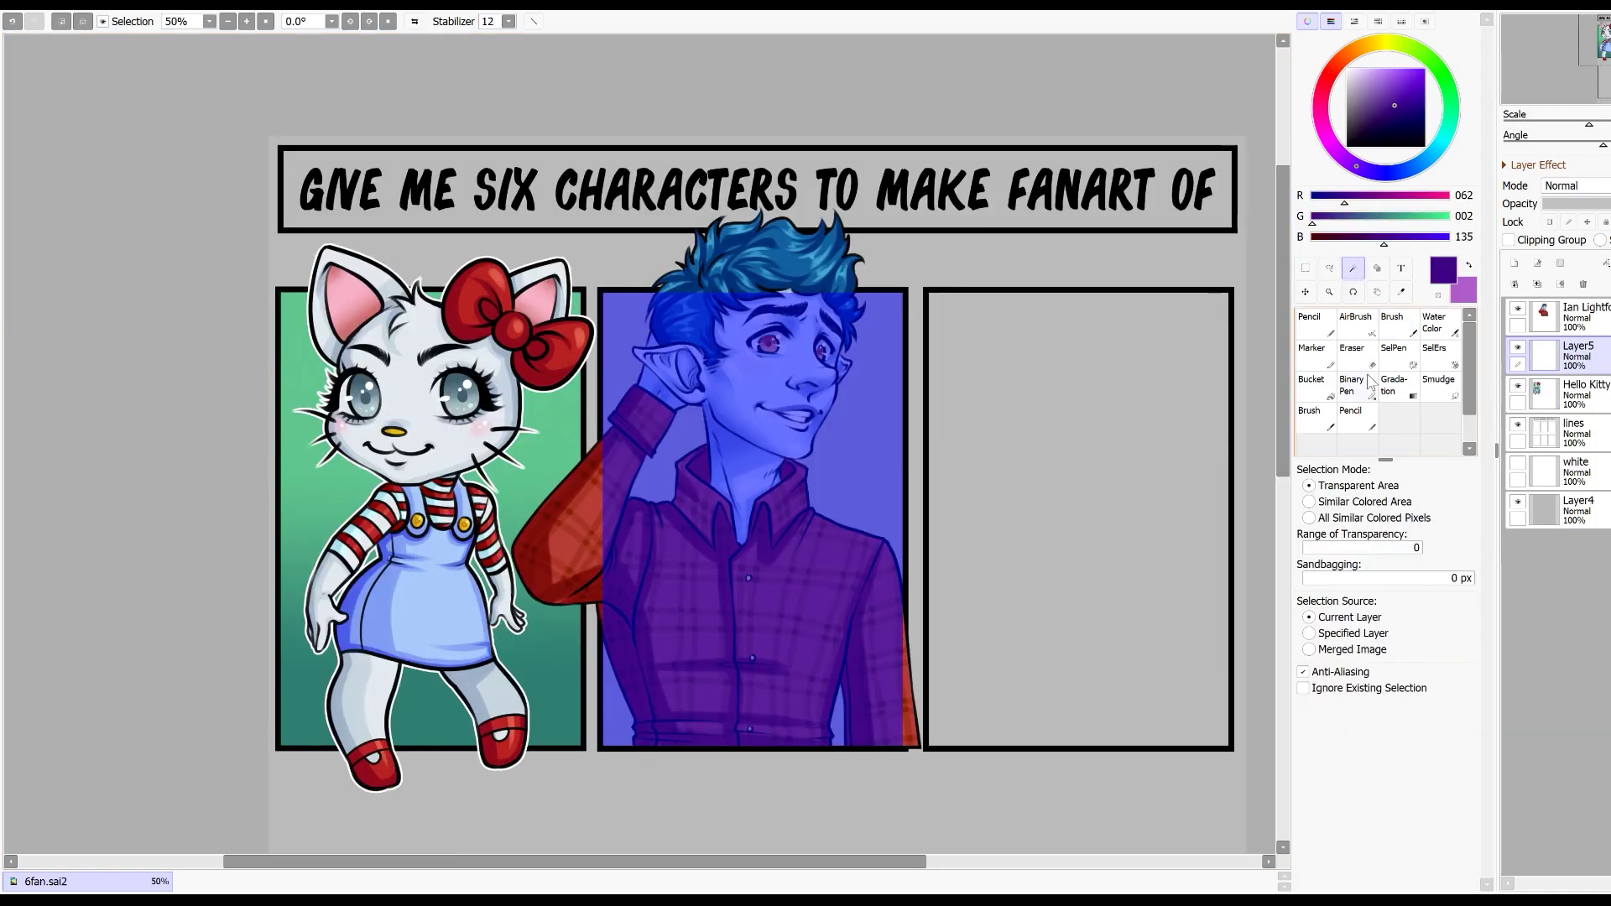
Step: Fill the selected second panel background with a vertical gradient from dark purple (62, 2, 135) at the base up to light purple
{"action": "key", "text": "g"}
{"action": "left_click_drag", "start_coordinate": [981, 457], "coordinate": [982, 530]}
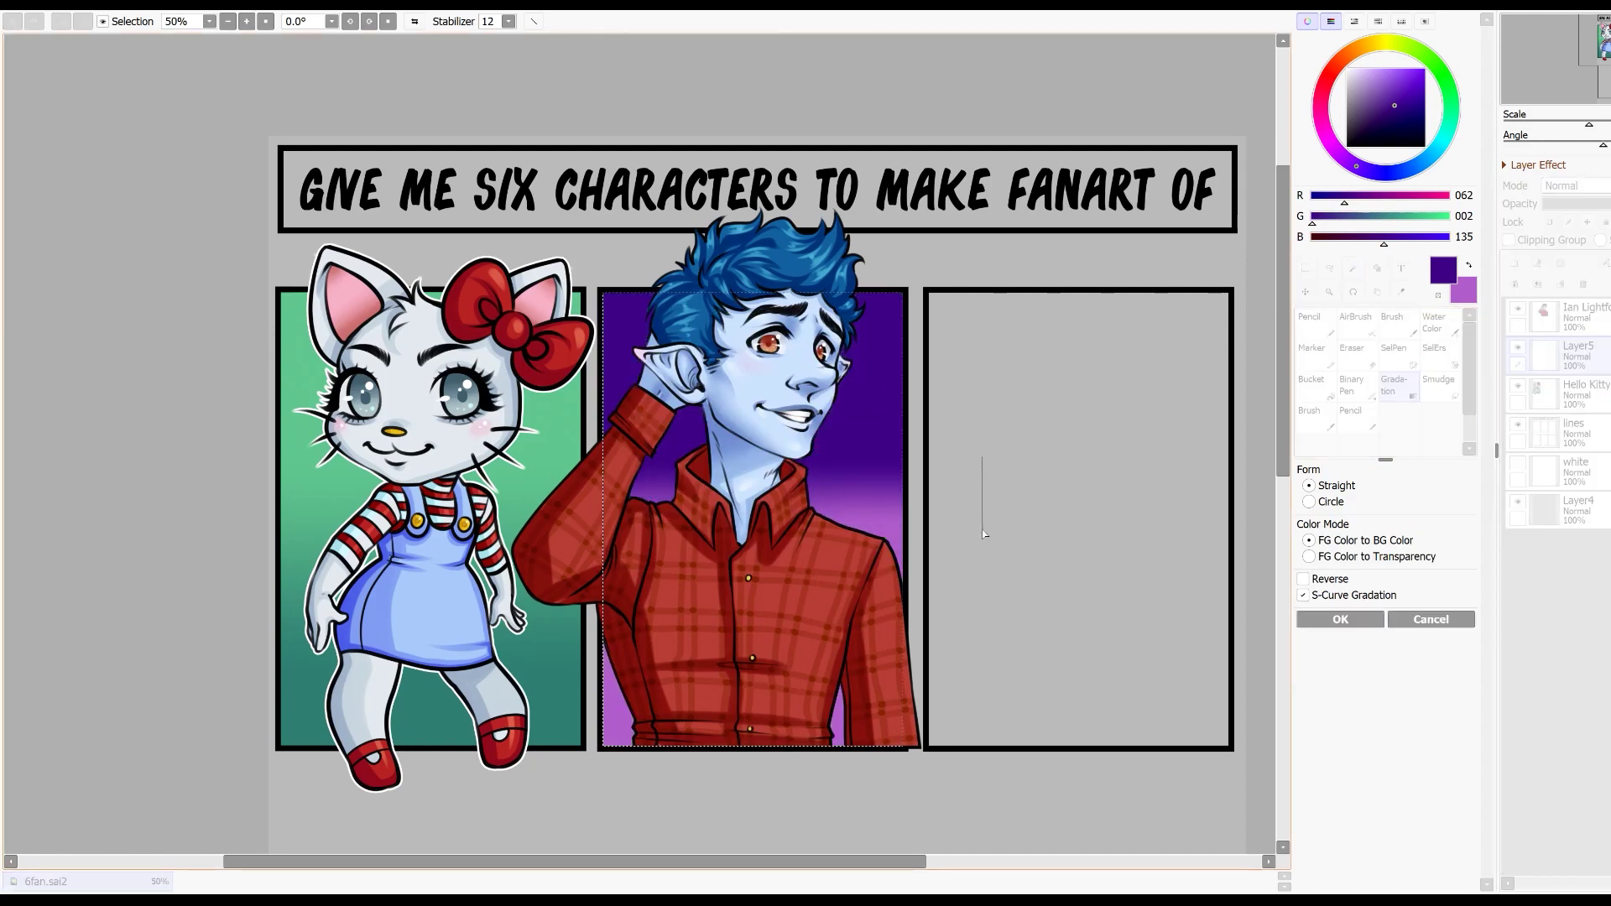
{"action": "left_click", "coordinate": [1431, 619]}
{"action": "left_click_drag", "start_coordinate": [999, 642], "coordinate": [996, 344]}
{"action": "key", "text": "Return"}
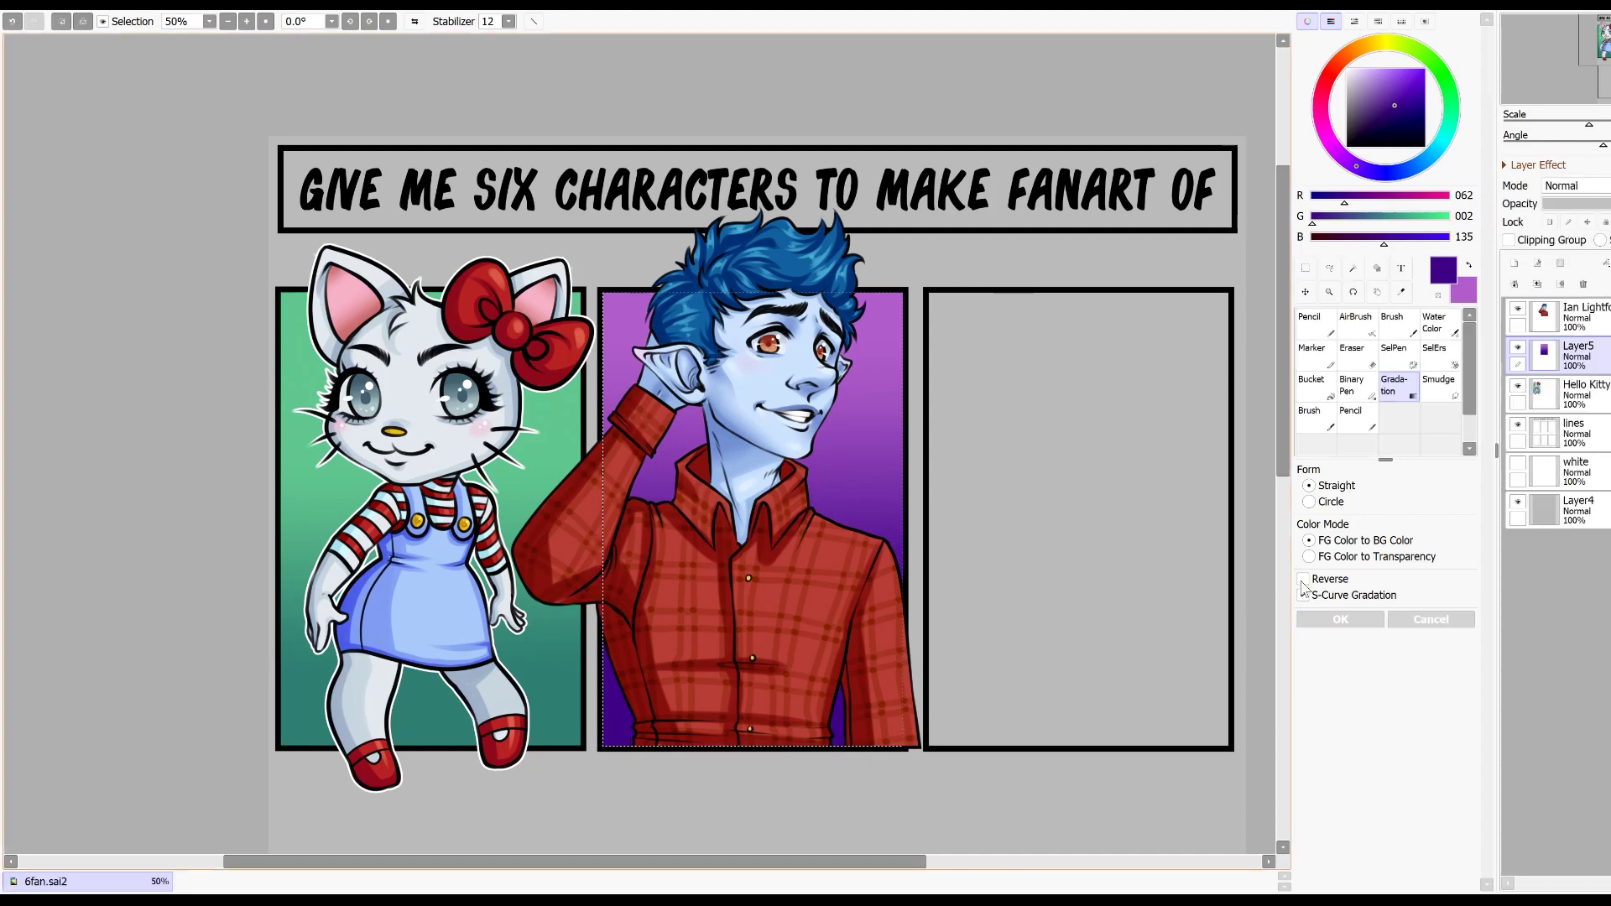
{"action": "left_click", "coordinate": [1329, 268]}
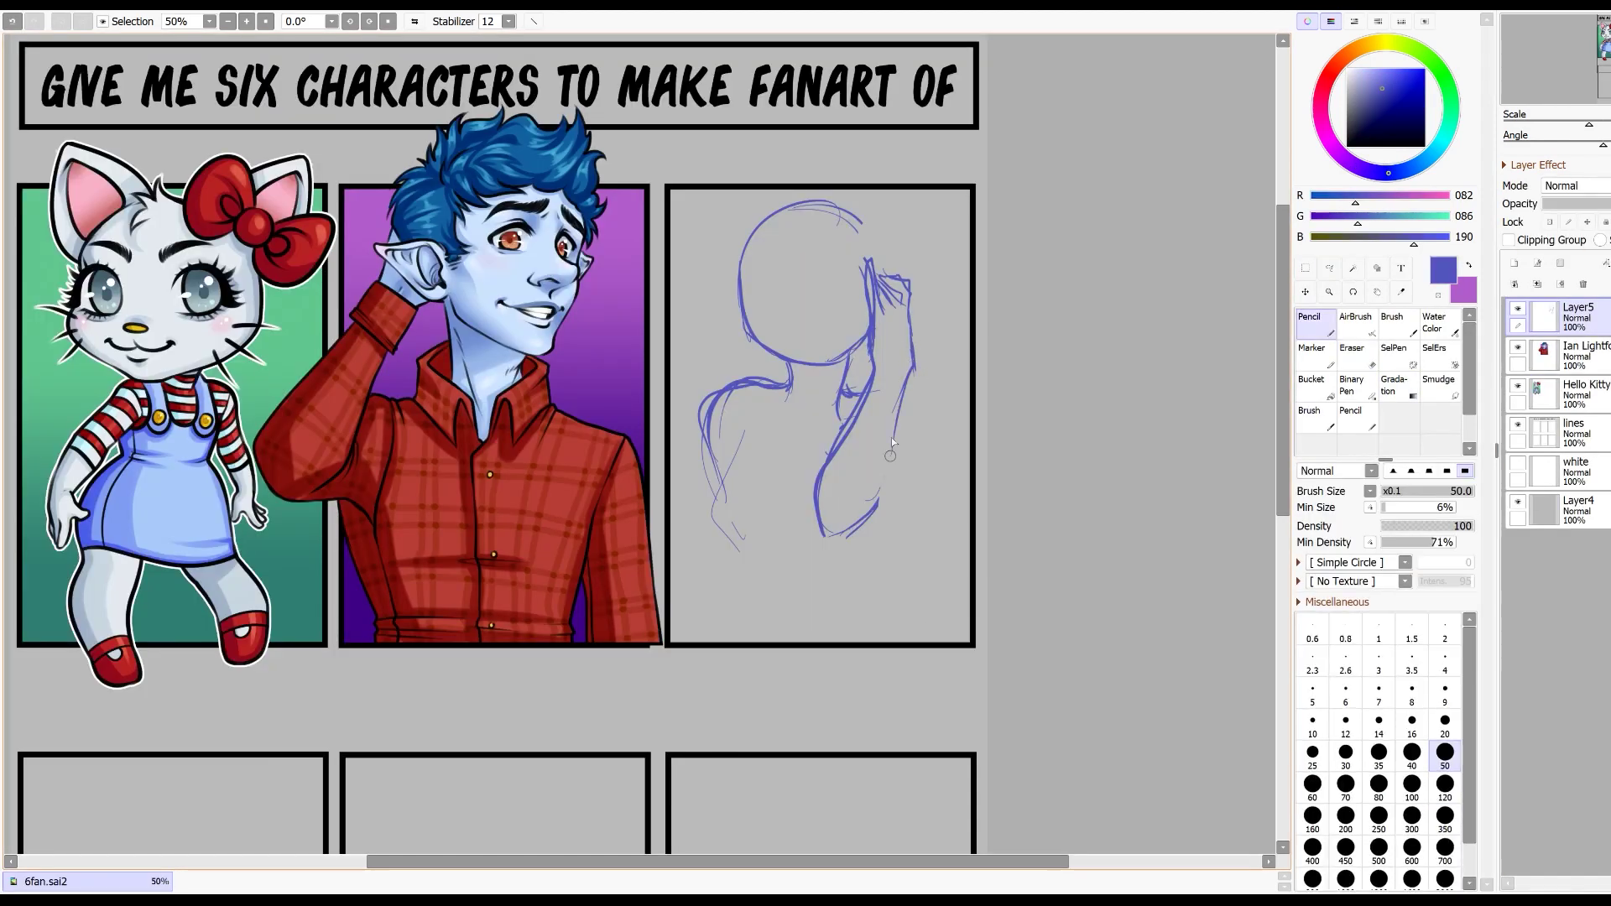
Step: Sketch the third character's raised arm in blue (82, 86, 190), clean up the shoulder area with the Eraser, and redraw the face contour
{"action": "left_click_drag", "start_coordinate": [913, 407], "coordinate": [879, 575]}
{"action": "left_click_drag", "start_coordinate": [788, 382], "coordinate": [750, 462]}
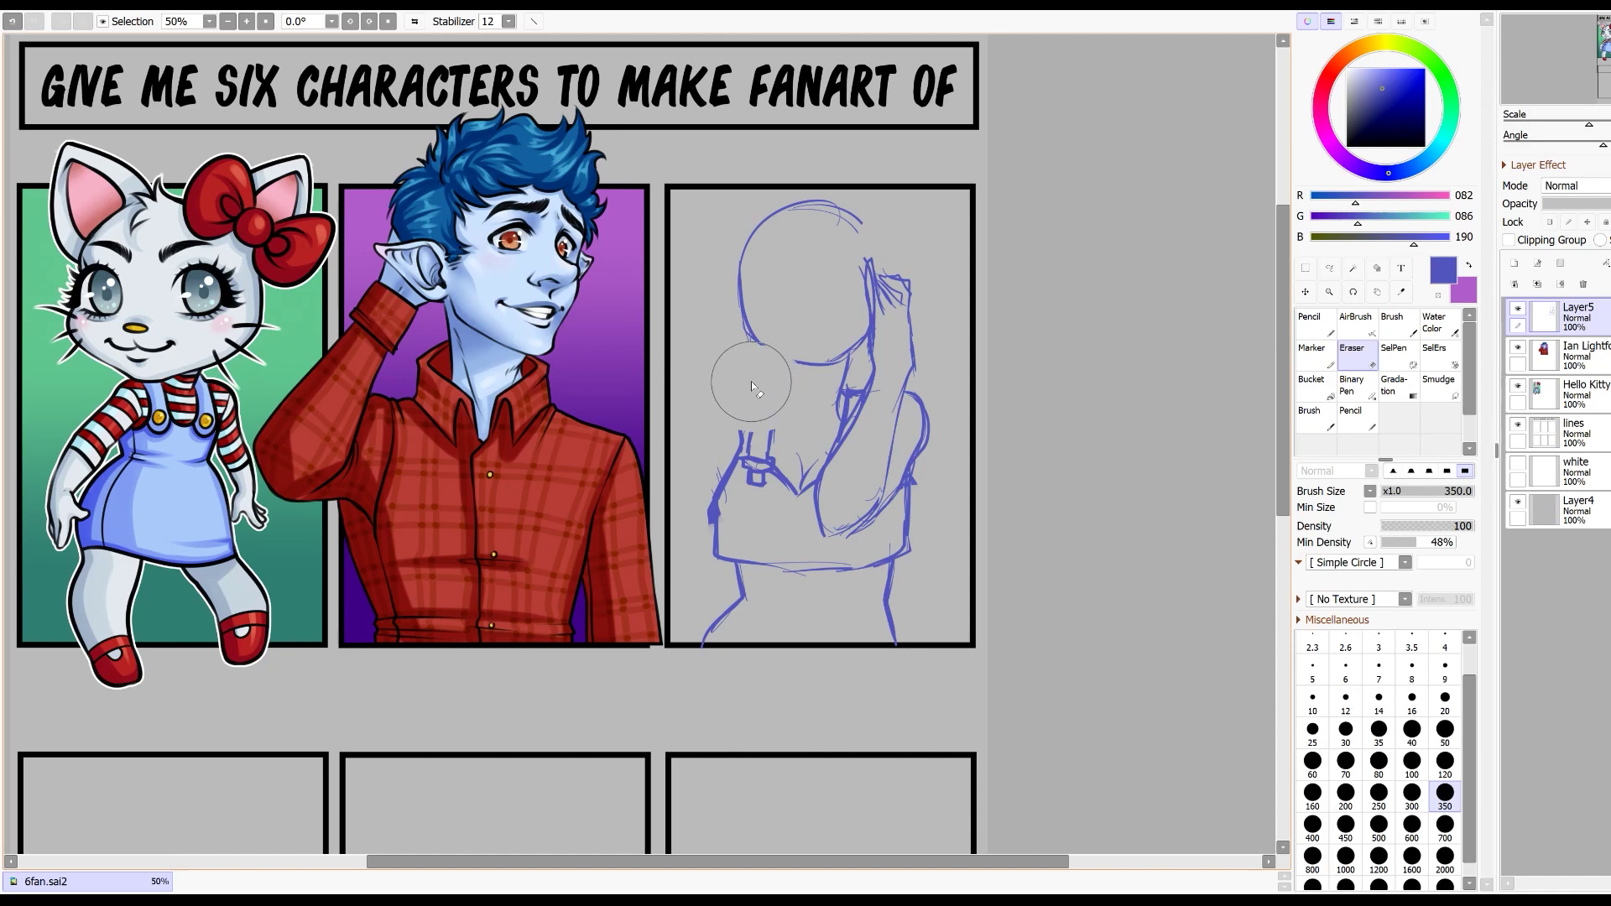
{"action": "key", "text": "n"}
{"action": "mouse_move", "coordinate": [736, 258]}
{"action": "left_mouse_down"}
{"action": "mouse_move", "coordinate": [745, 328]}
{"action": "mouse_move", "coordinate": [786, 367]}
{"action": "left_mouse_up"}
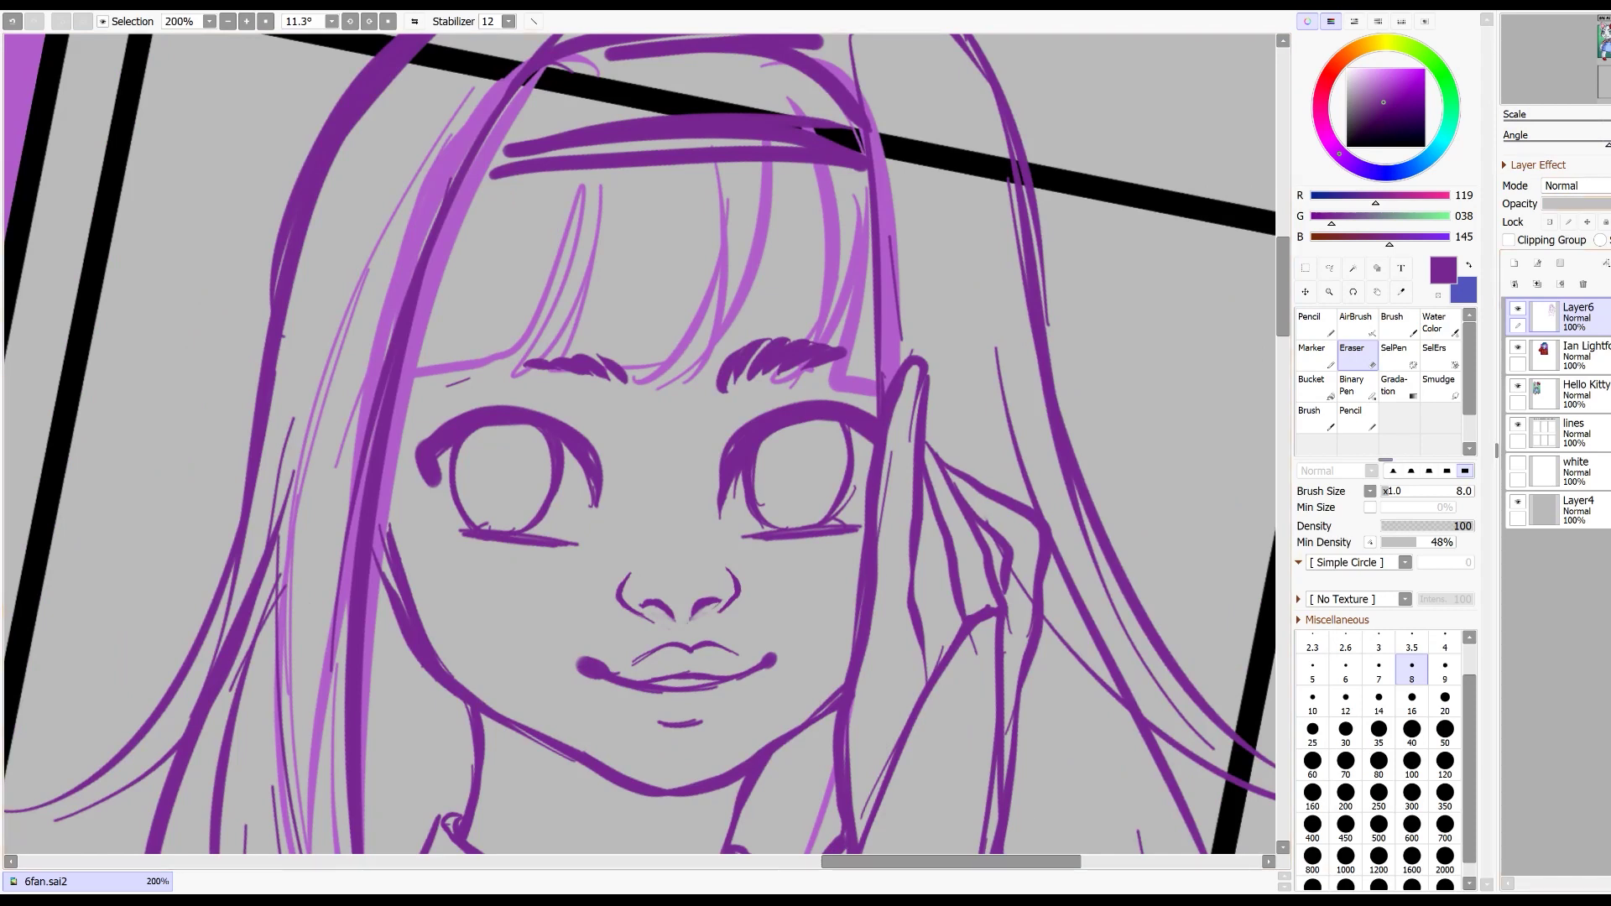
Step: Fade the purple sketch layer to 17% opacity, and try to ink the raised hand's fingernails in black with the Brush at size 14
{"action": "left_click", "coordinate": [1605, 204]}
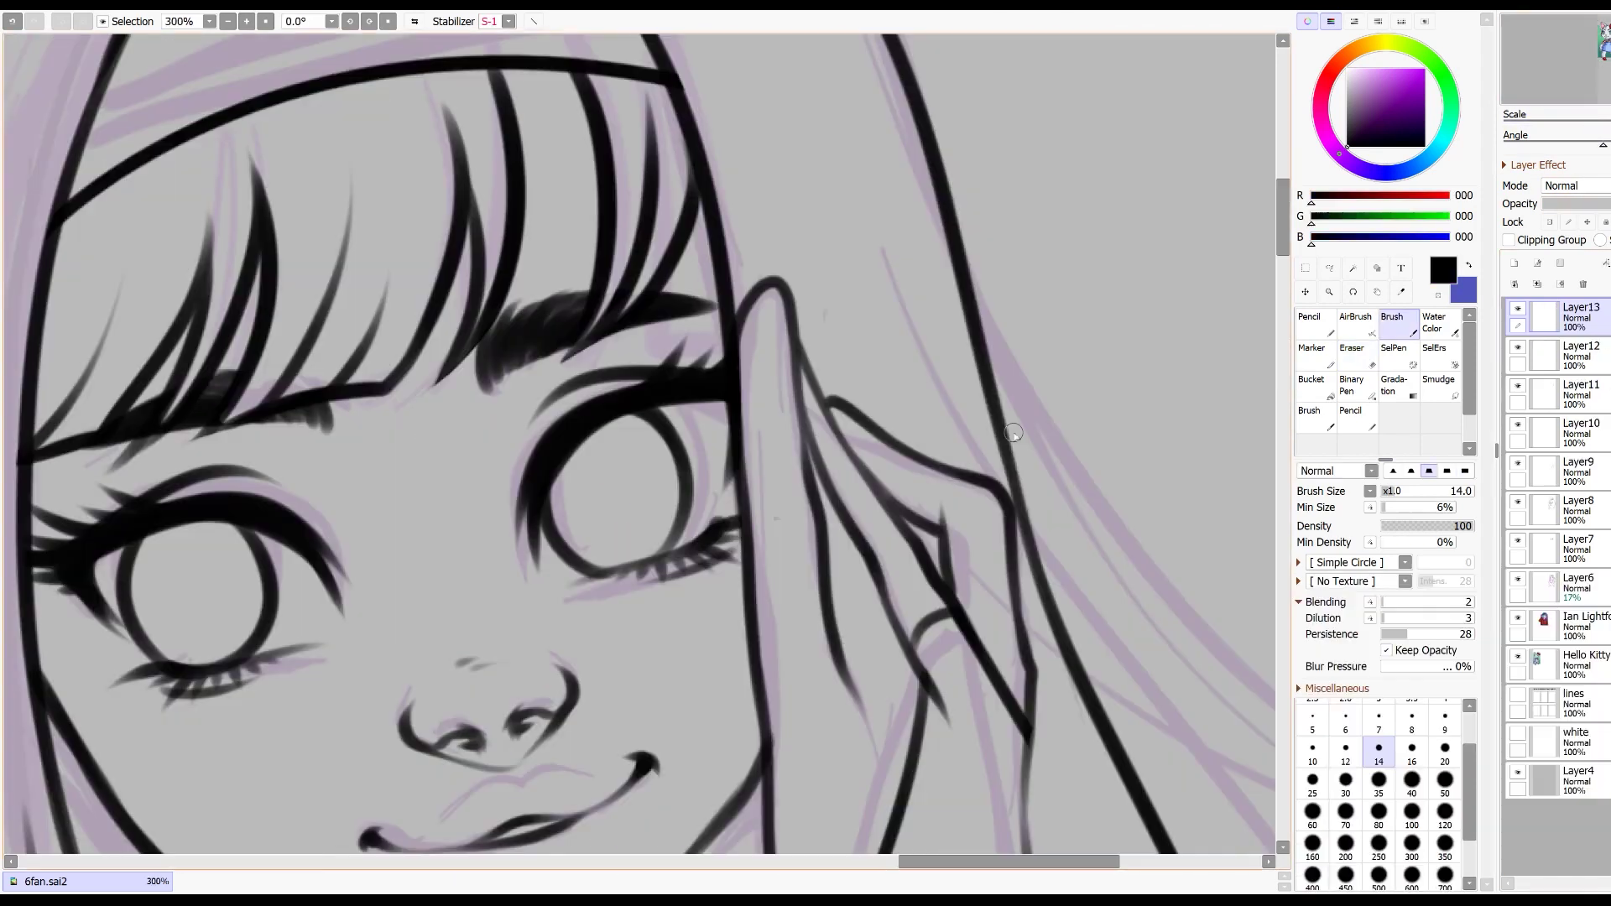
{"action": "mouse_move", "coordinate": [787, 313]}
{"action": "left_mouse_down"}
{"action": "mouse_move", "coordinate": [768, 262]}
{"action": "mouse_move", "coordinate": [790, 314]}
{"action": "left_mouse_up"}
{"action": "key", "text": "ctrl+z"}
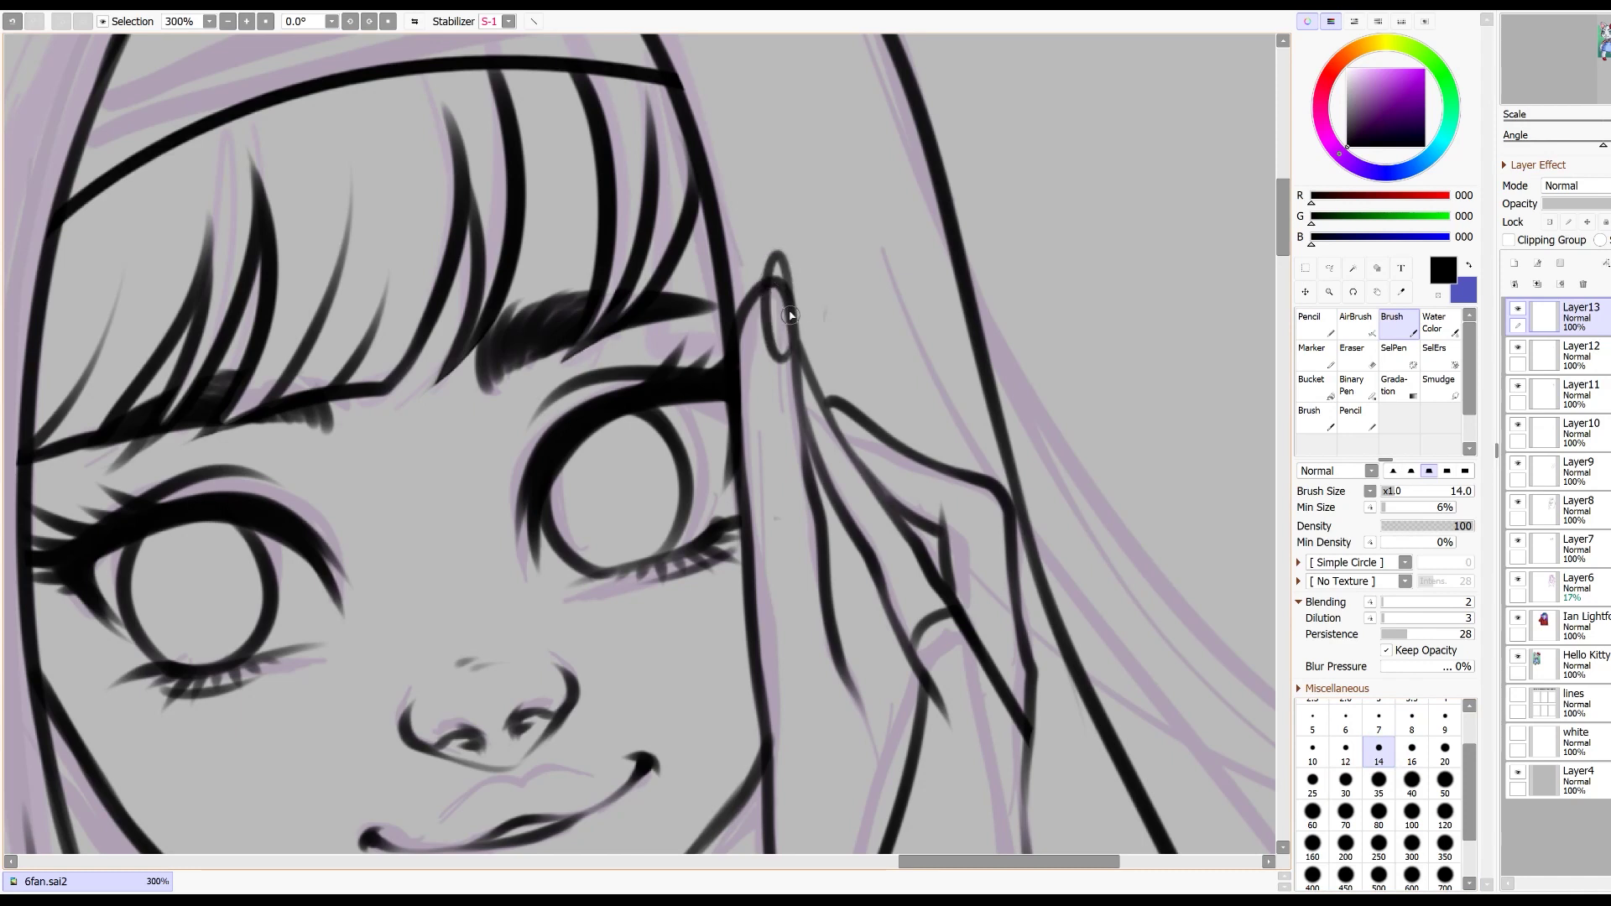
{"action": "mouse_move", "coordinate": [845, 399]}
{"action": "left_mouse_down"}
{"action": "mouse_move", "coordinate": [824, 397]}
{"action": "mouse_move", "coordinate": [863, 418]}
{"action": "left_mouse_up"}
{"action": "key", "text": "ctrl+z"}
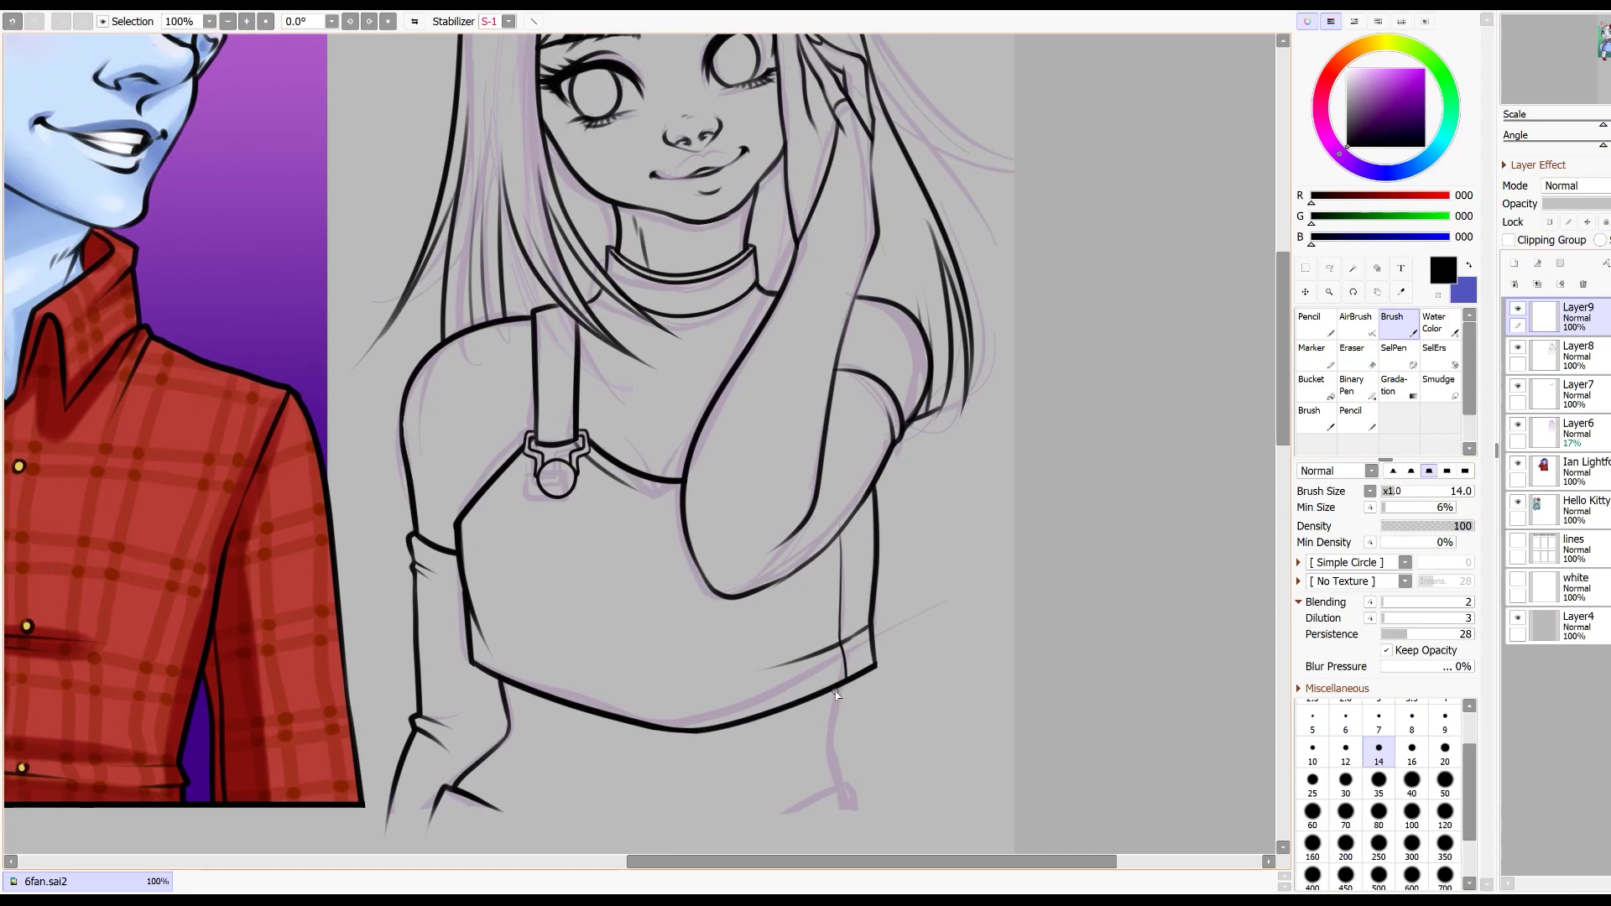
Step: Ink the waist contour below the crop top, on the raised arm's side, in black with an enlarged Brush
{"action": "key", "text": "bracketright"}
{"action": "key", "text": "bracketright"}
{"action": "left_click_drag", "start_coordinate": [846, 685], "coordinate": [838, 745]}
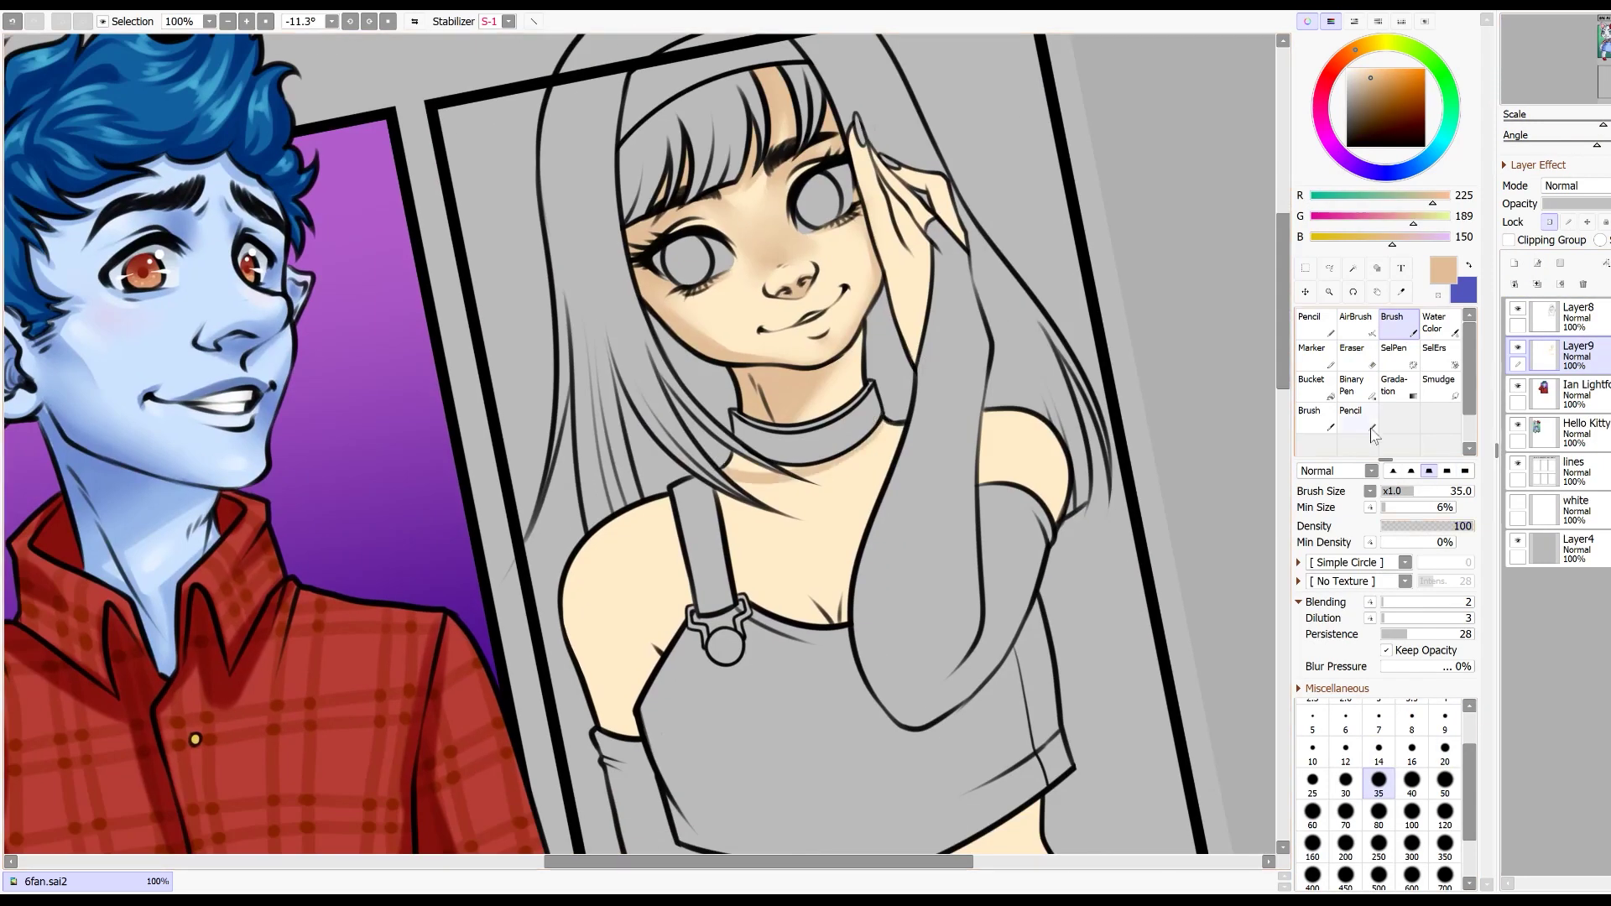
Step: Paint the third character's collarbone shading in tan (225, 189, 150) with the Pencil at size 50
{"action": "key", "text": "n"}
{"action": "left_click_drag", "start_coordinate": [873, 432], "coordinate": [681, 470]}
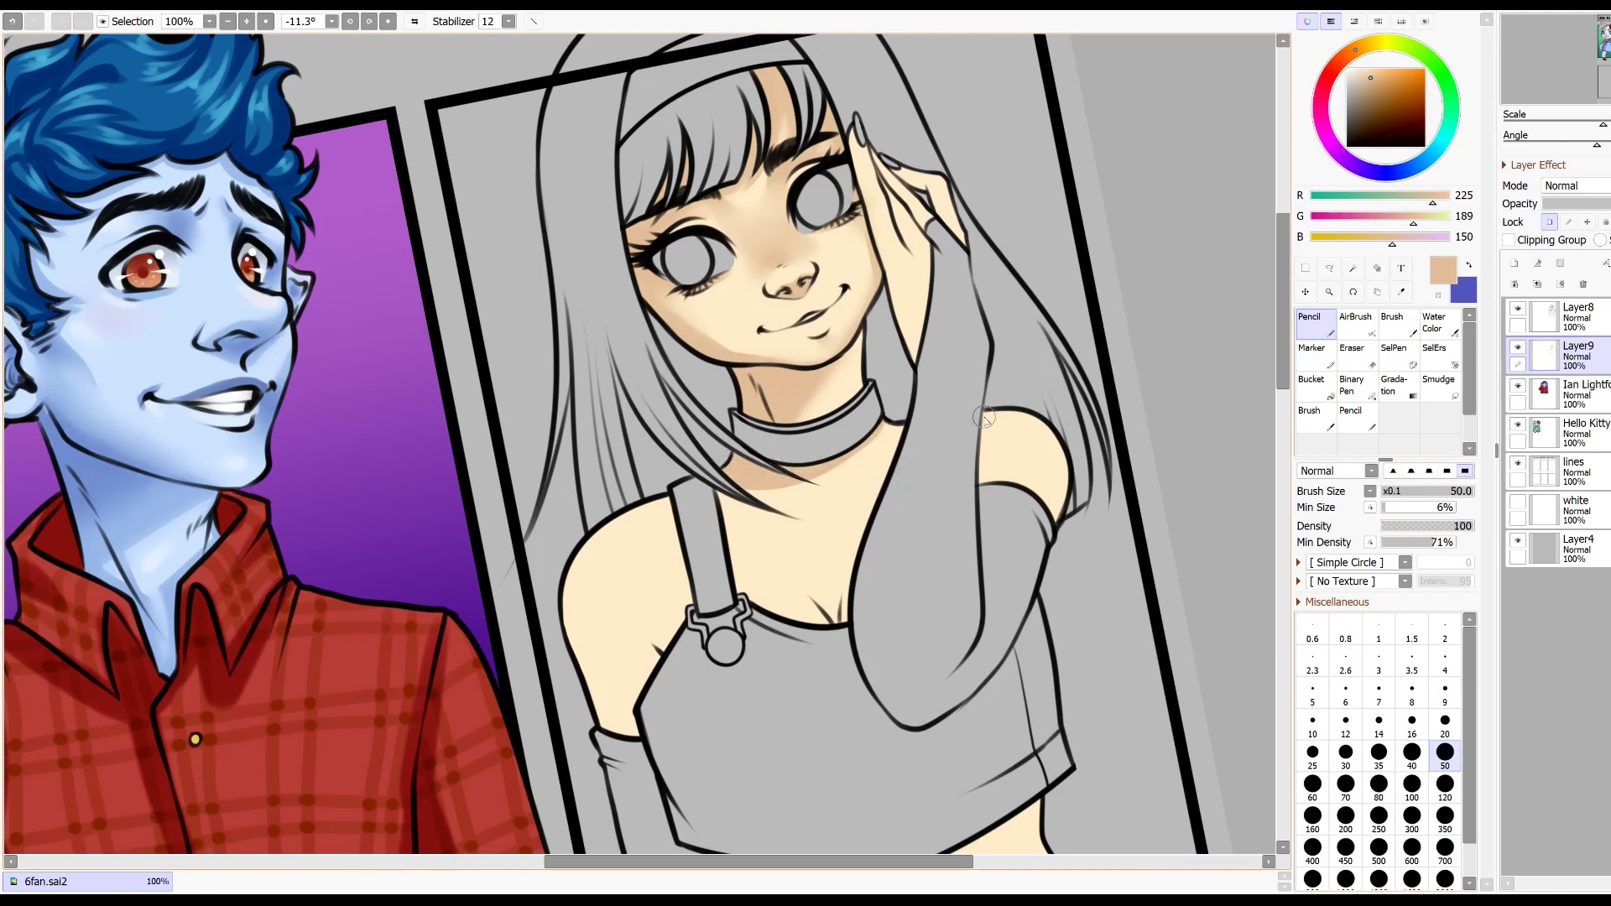
{"action": "mouse_move", "coordinate": [867, 504]}
{"action": "left_mouse_down"}
{"action": "mouse_move", "coordinate": [780, 530]}
{"action": "mouse_move", "coordinate": [726, 522]}
{"action": "left_mouse_up"}
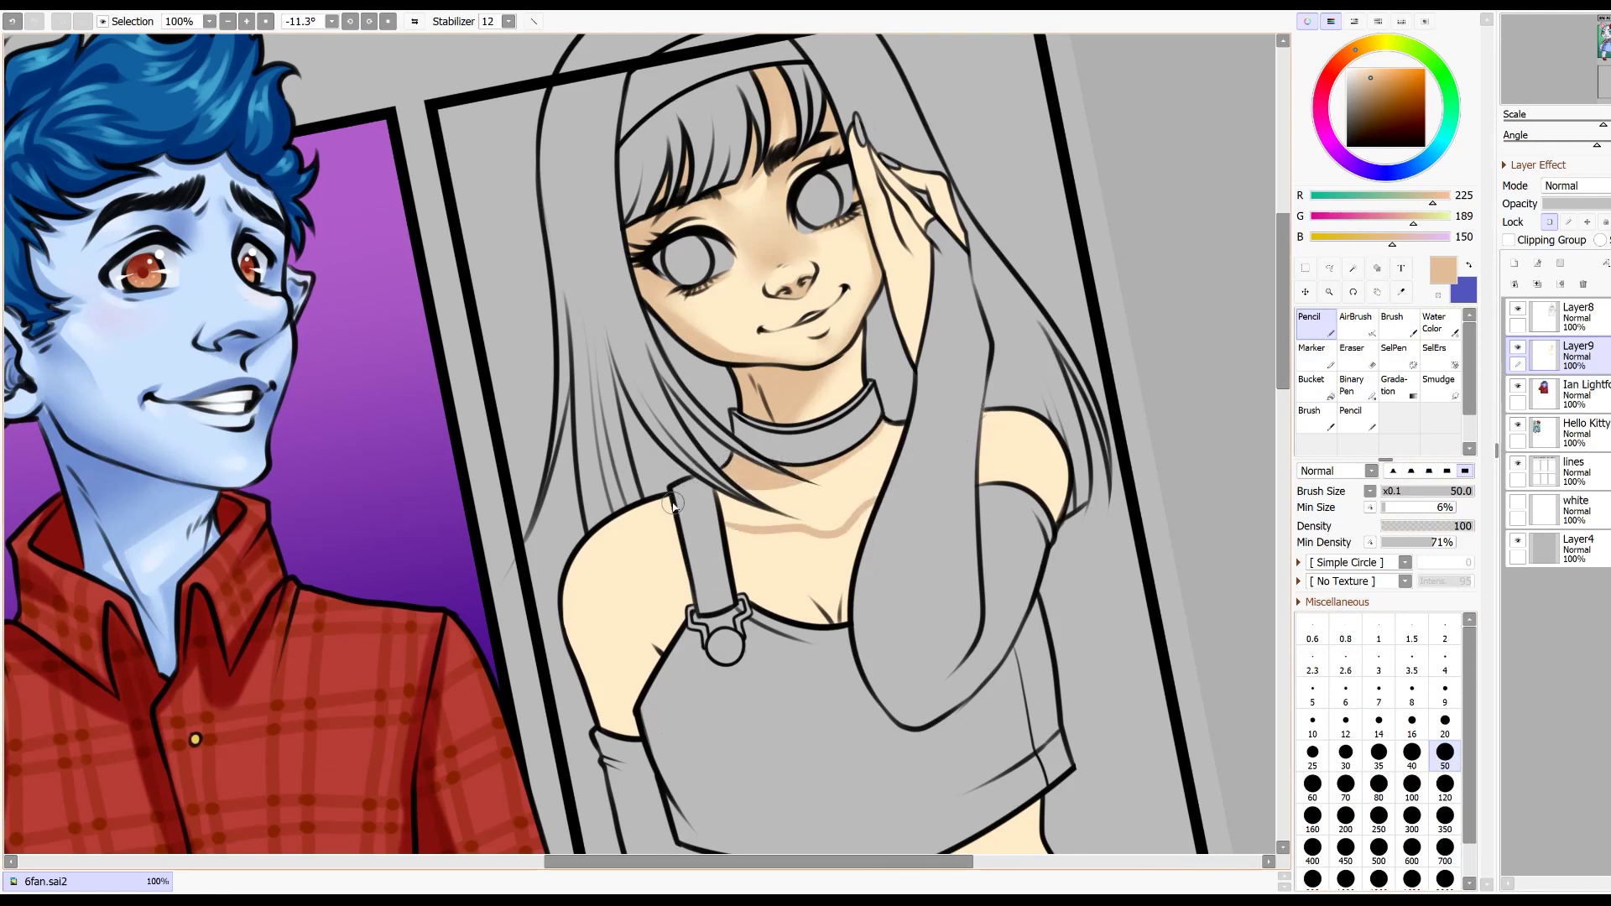
Step: Shade the third character's shoulder, lowered upper arm and bare midriff in tan (225, 189, 150) with the Pencil at size 50
{"action": "mouse_move", "coordinate": [579, 546]}
{"action": "left_mouse_down"}
{"action": "mouse_move", "coordinate": [624, 764]}
{"action": "mouse_move", "coordinate": [591, 699]}
{"action": "mouse_move", "coordinate": [618, 736]}
{"action": "left_mouse_up"}
{"action": "mouse_move", "coordinate": [635, 656]}
{"action": "left_mouse_down"}
{"action": "mouse_move", "coordinate": [622, 712]}
{"action": "mouse_move", "coordinate": [629, 609]}
{"action": "mouse_move", "coordinate": [656, 662]}
{"action": "mouse_move", "coordinate": [634, 615]}
{"action": "mouse_move", "coordinate": [631, 711]}
{"action": "left_mouse_up"}
{"action": "left_click_drag", "start_coordinate": [642, 627], "coordinate": [659, 649]}
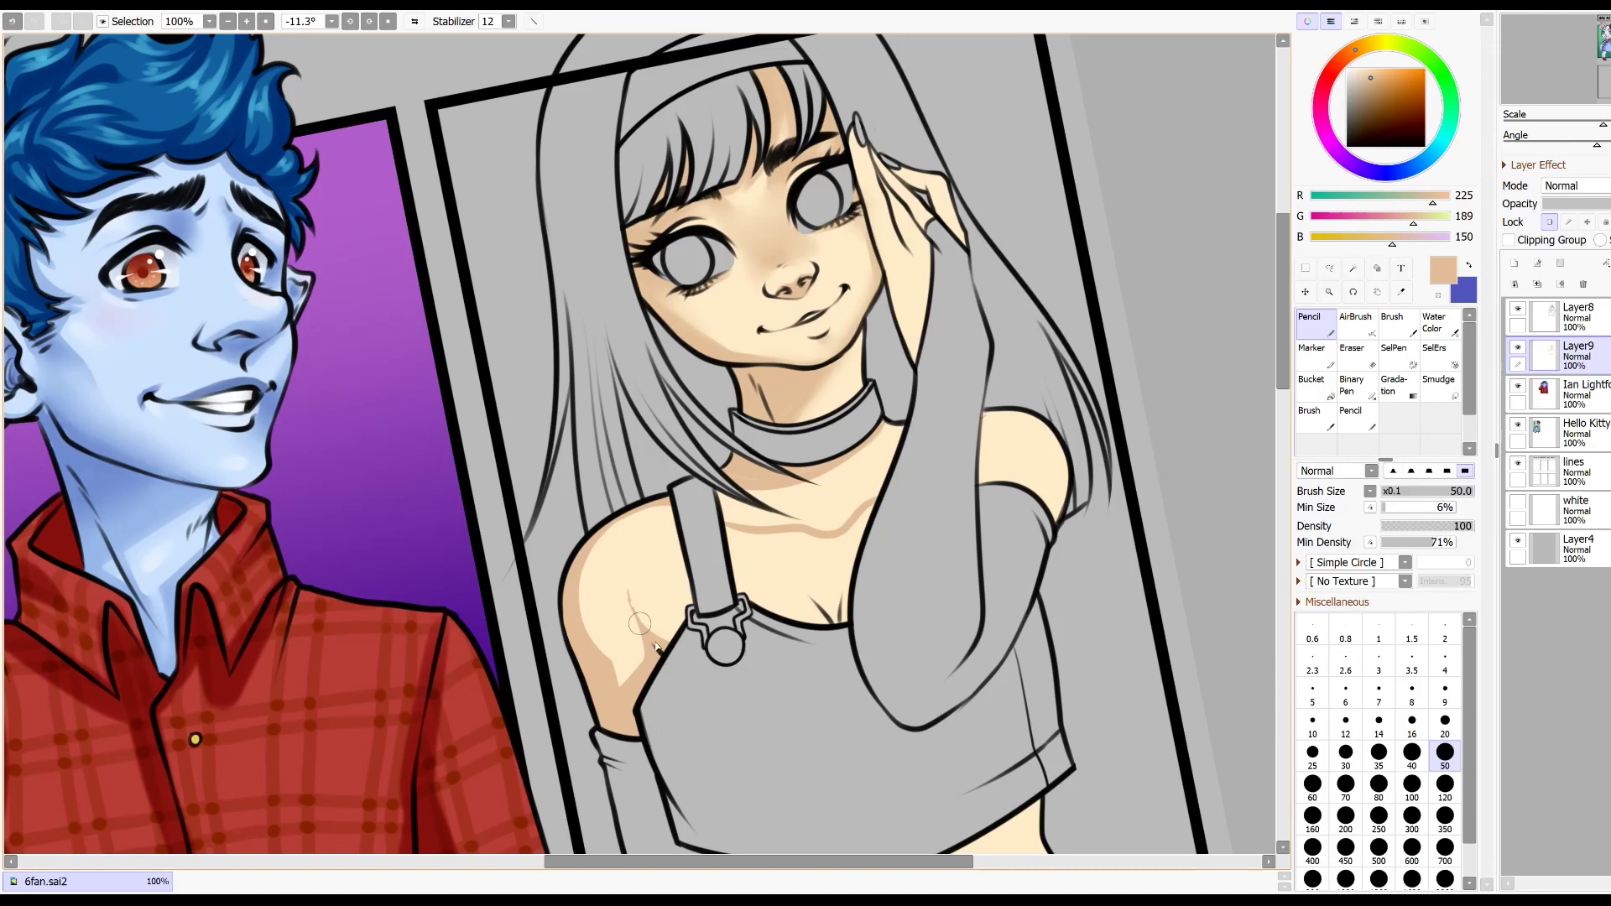
{"action": "left_click_drag", "start_coordinate": [689, 694], "coordinate": [740, 669]}
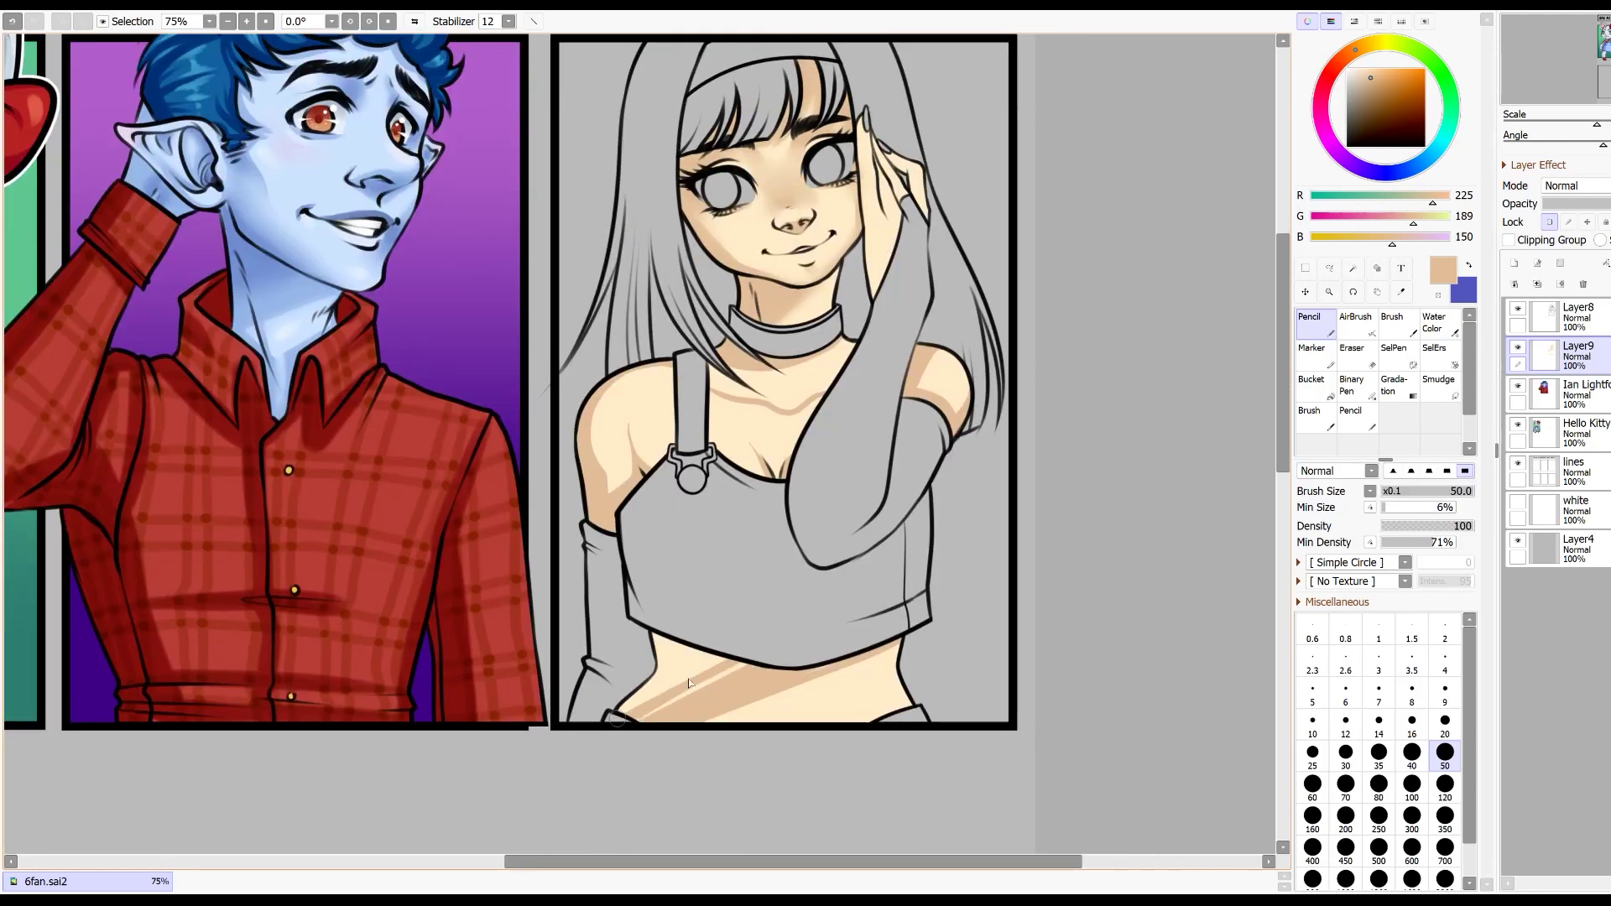
{"action": "mouse_move", "coordinate": [629, 709]}
{"action": "left_mouse_down"}
{"action": "mouse_move", "coordinate": [695, 661]}
{"action": "mouse_move", "coordinate": [619, 701]}
{"action": "left_mouse_up"}
{"action": "left_click_drag", "start_coordinate": [684, 653], "coordinate": [660, 657]}
{"action": "left_click_drag", "start_coordinate": [673, 646], "coordinate": [658, 639]}
{"action": "key", "text": "c"}
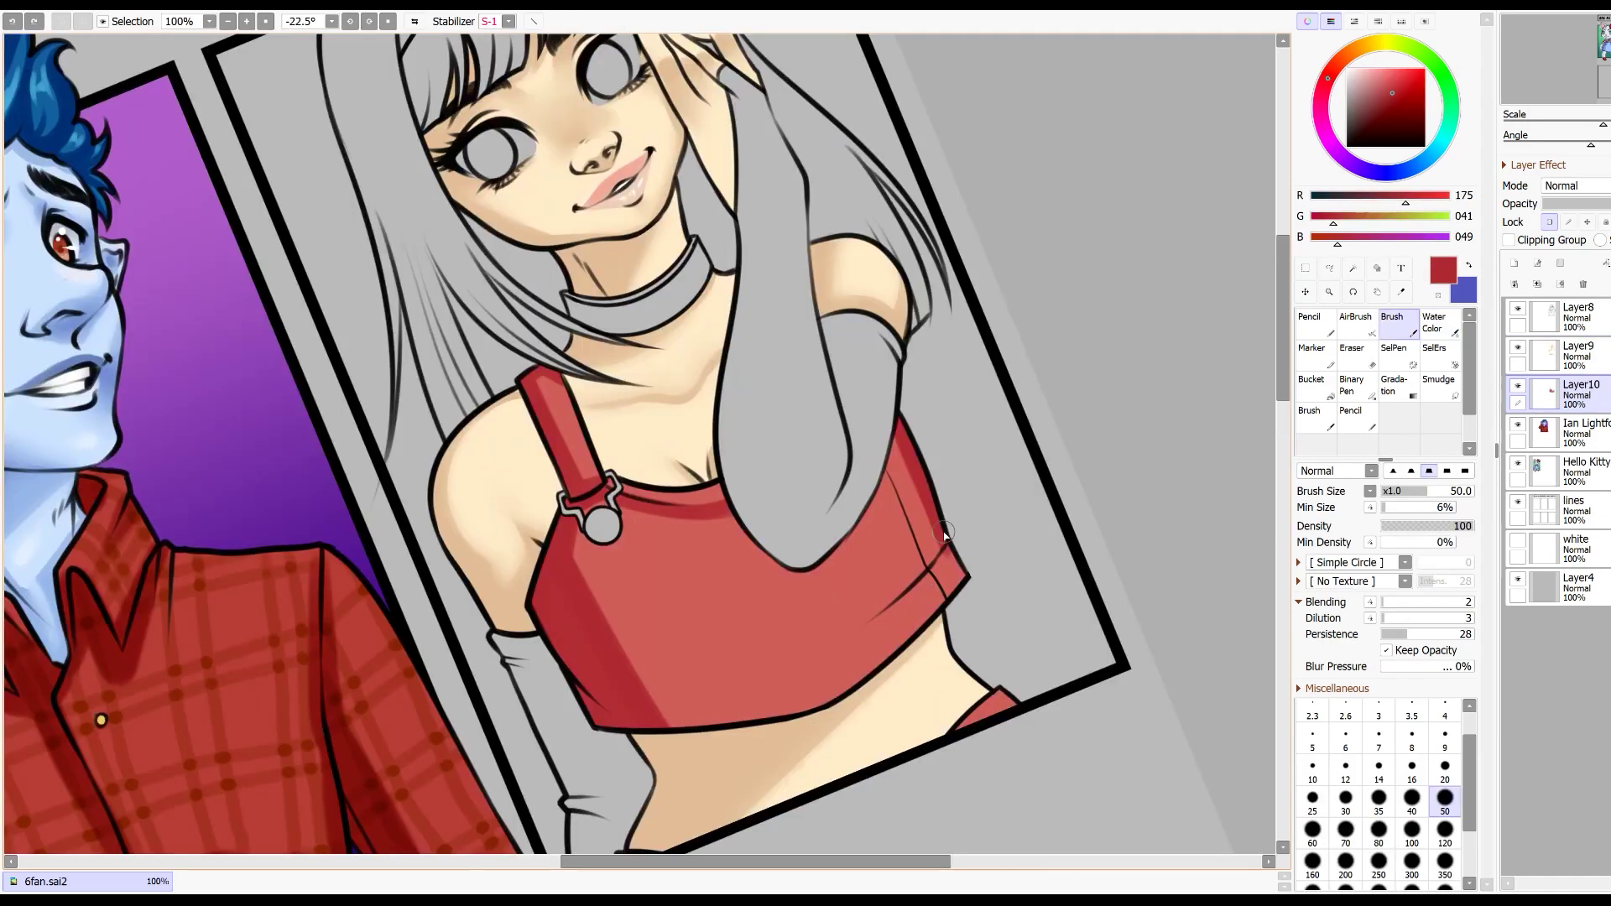
Step: Shade the red crop top's lower edge and body in dark red (175, 41, 49) with the Brush at size 50
{"action": "mouse_move", "coordinate": [848, 621]}
{"action": "left_mouse_down"}
{"action": "mouse_move", "coordinate": [942, 557]}
{"action": "mouse_move", "coordinate": [669, 725]}
{"action": "left_mouse_up"}
{"action": "key", "text": "Delete"}
{"action": "key", "text": "Delete"}
{"action": "key", "text": "Delete"}
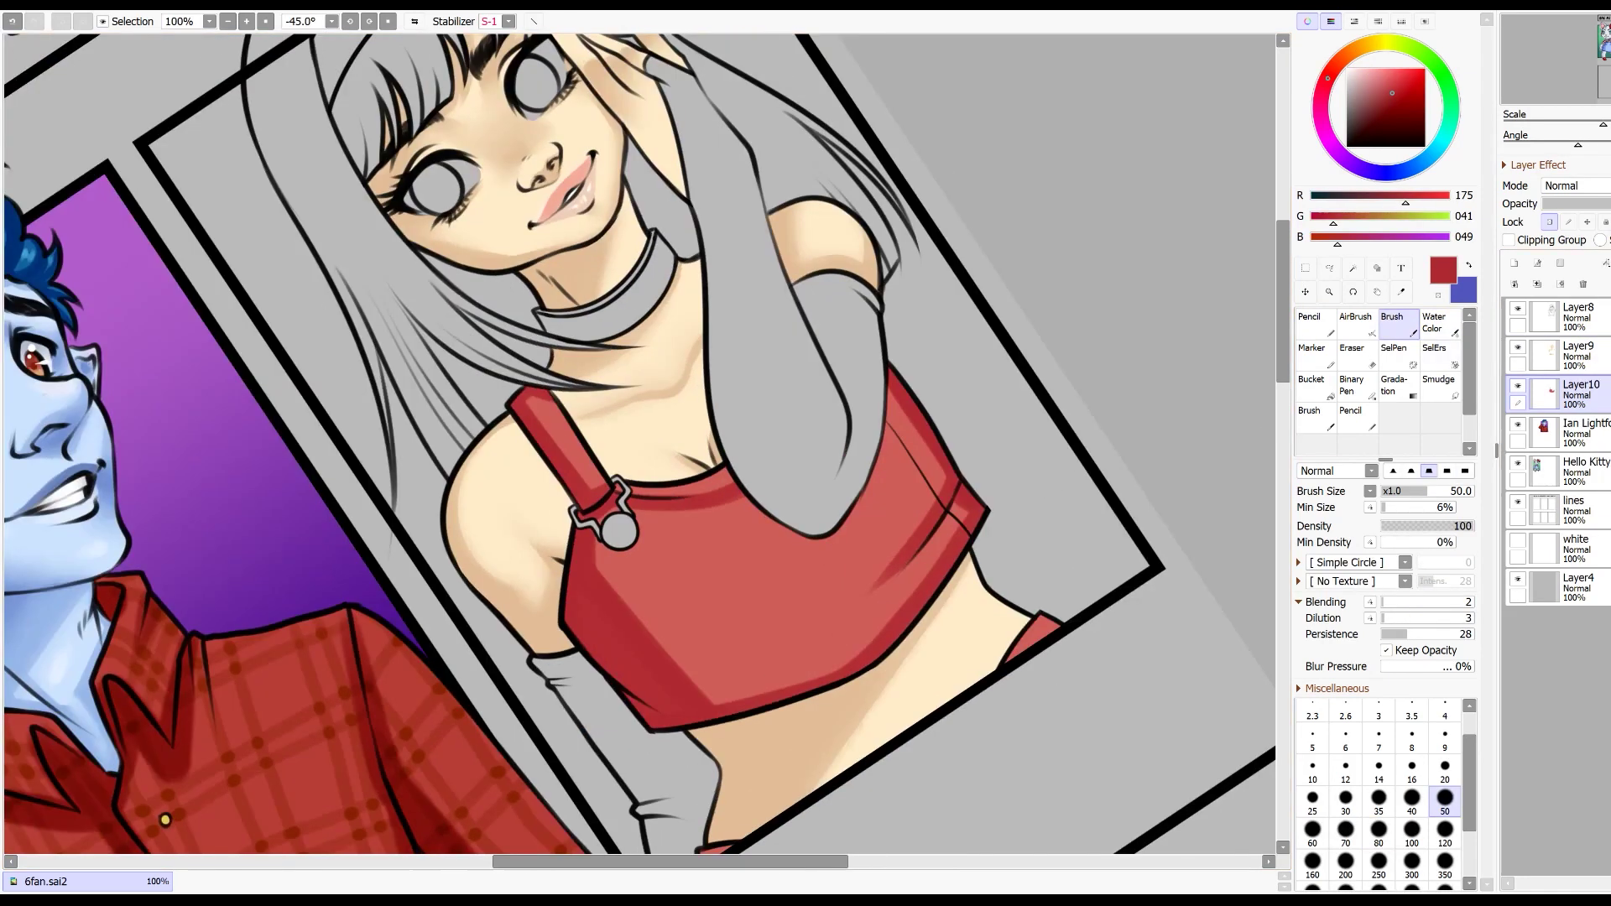
{"action": "mouse_move", "coordinate": [700, 621]}
{"action": "left_mouse_down"}
{"action": "mouse_move", "coordinate": [788, 548]}
{"action": "mouse_move", "coordinate": [860, 424]}
{"action": "left_mouse_up"}
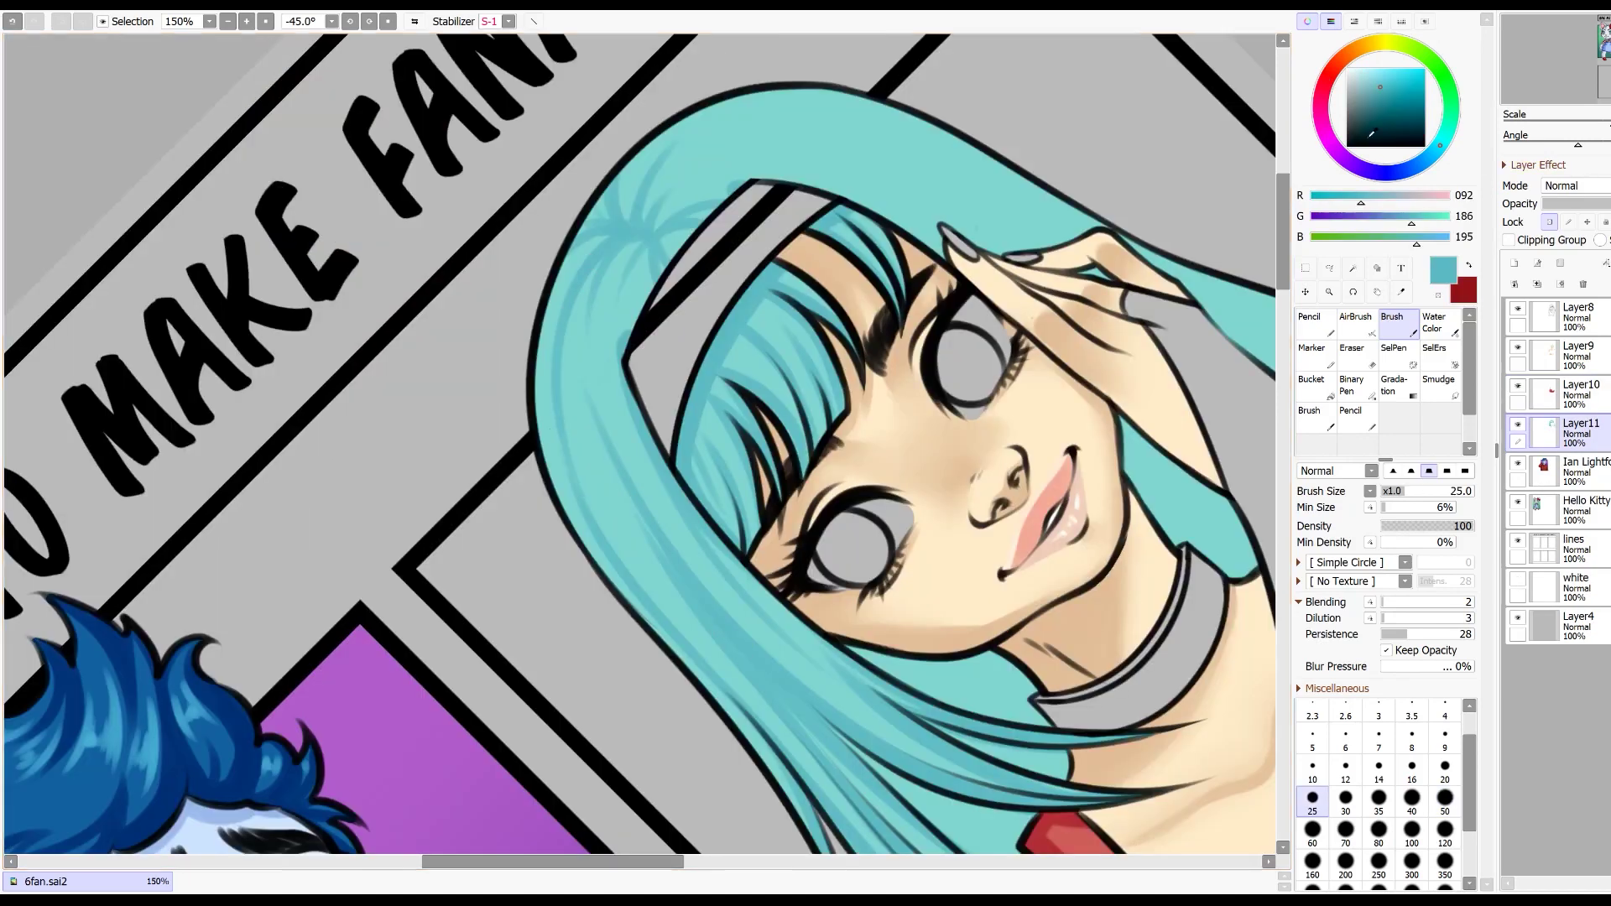
Step: Paint strand shading from the crown down both sides of the turquoise hair in (92, 186, 195) with the Brush at size 25
{"action": "left_click_drag", "start_coordinate": [610, 317], "coordinate": [594, 461]}
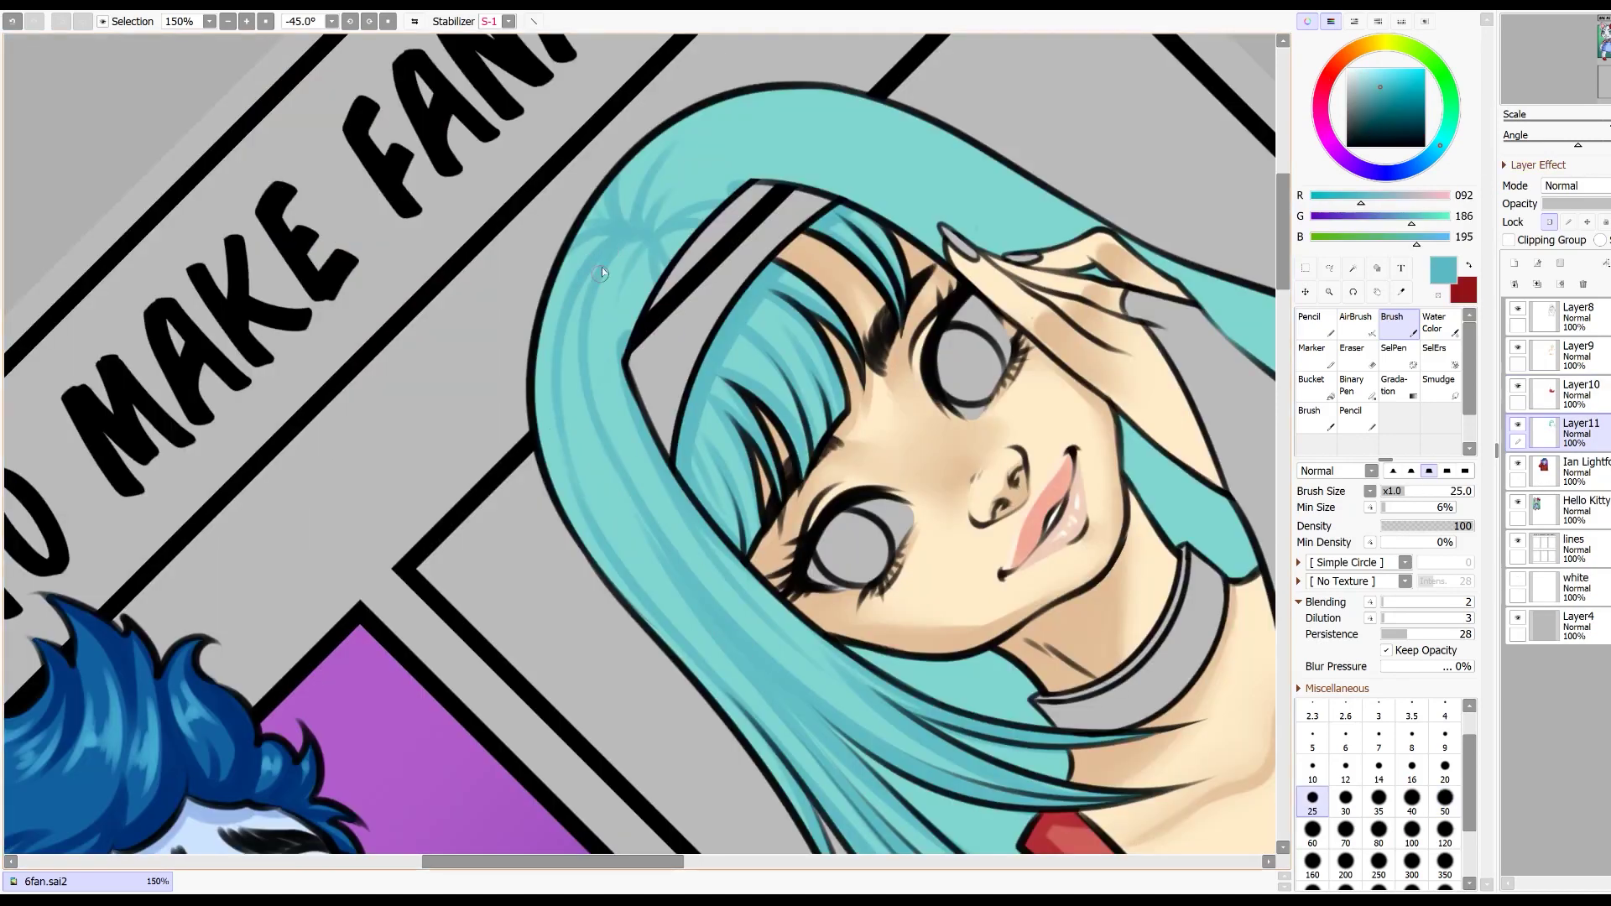
{"action": "key", "text": "End"}
{"action": "key", "text": "End"}
{"action": "key", "text": "End"}
{"action": "key", "text": "End"}
{"action": "key", "text": "End"}
{"action": "key", "text": "End"}
{"action": "key", "text": "End"}
{"action": "key", "text": "End"}
{"action": "left_click_drag", "start_coordinate": [882, 467], "coordinate": [961, 609]}
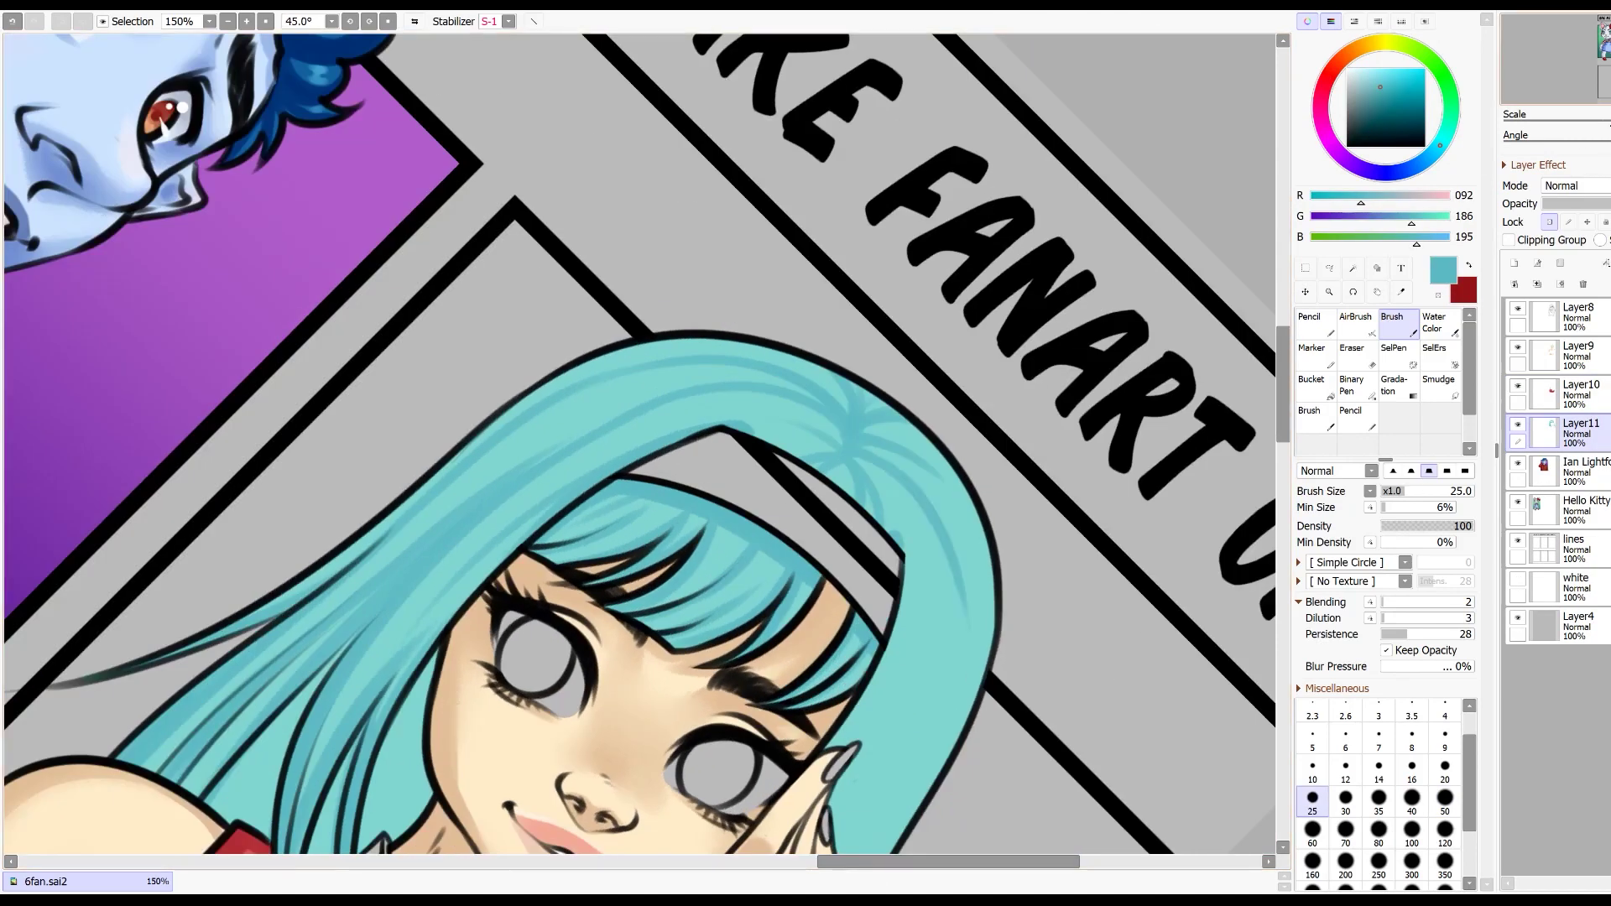
{"action": "left_click_drag", "start_coordinate": [872, 755], "coordinate": [1065, 480]}
{"action": "left_click_drag", "start_coordinate": [1150, 287], "coordinate": [1077, 587]}
{"action": "left_click_drag", "start_coordinate": [1127, 468], "coordinate": [1055, 623]}
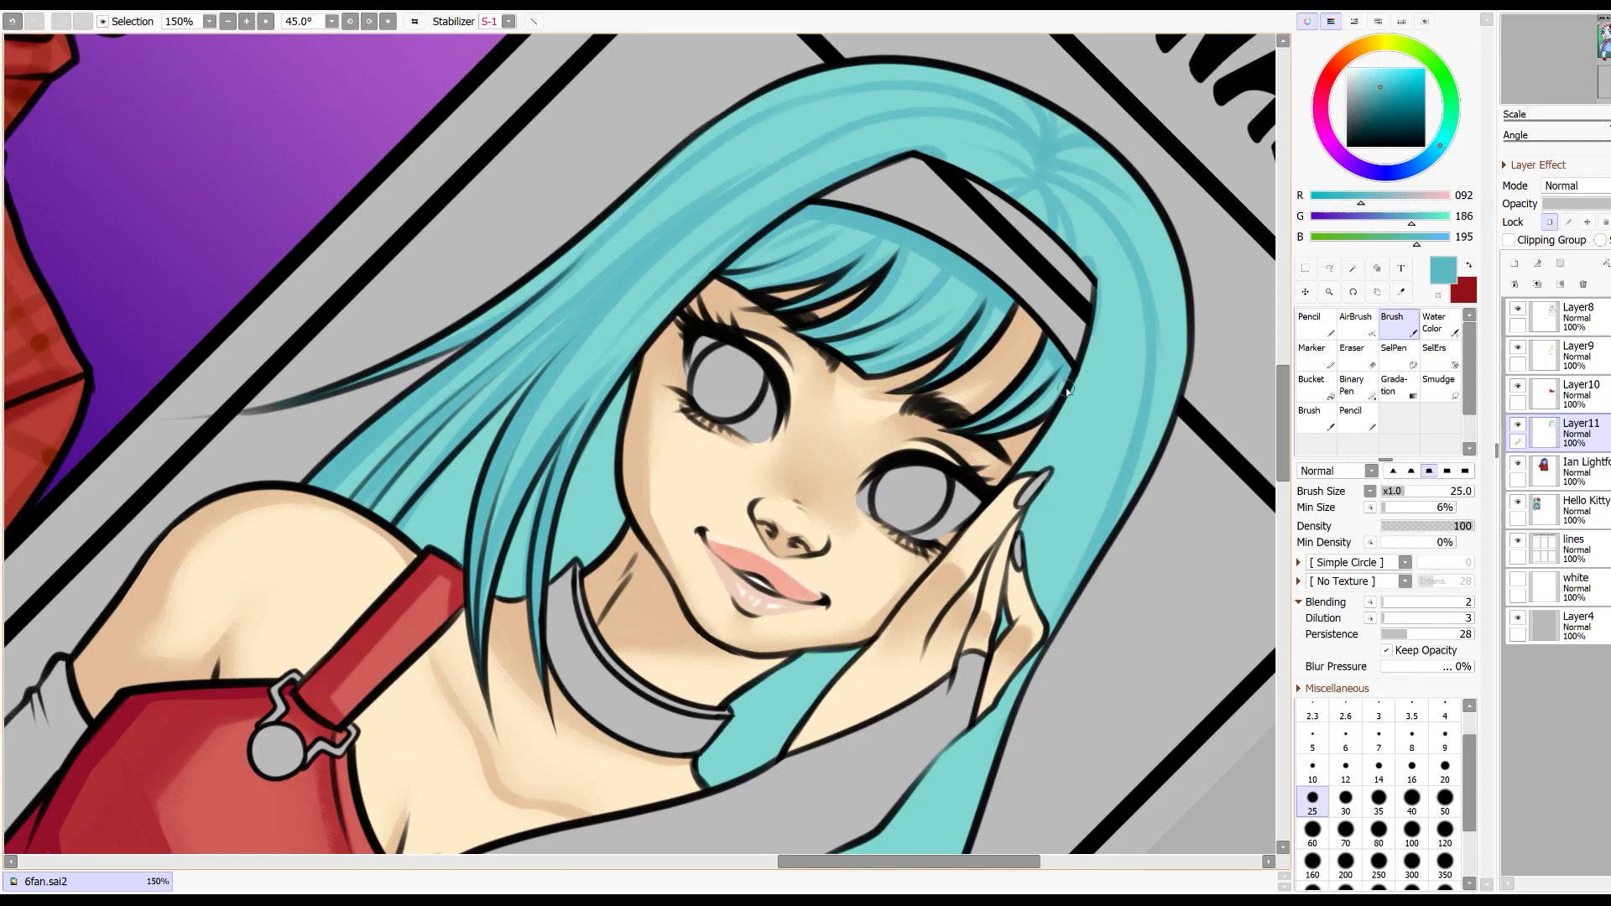
{"action": "left_click_drag", "start_coordinate": [1093, 270], "coordinate": [1030, 471]}
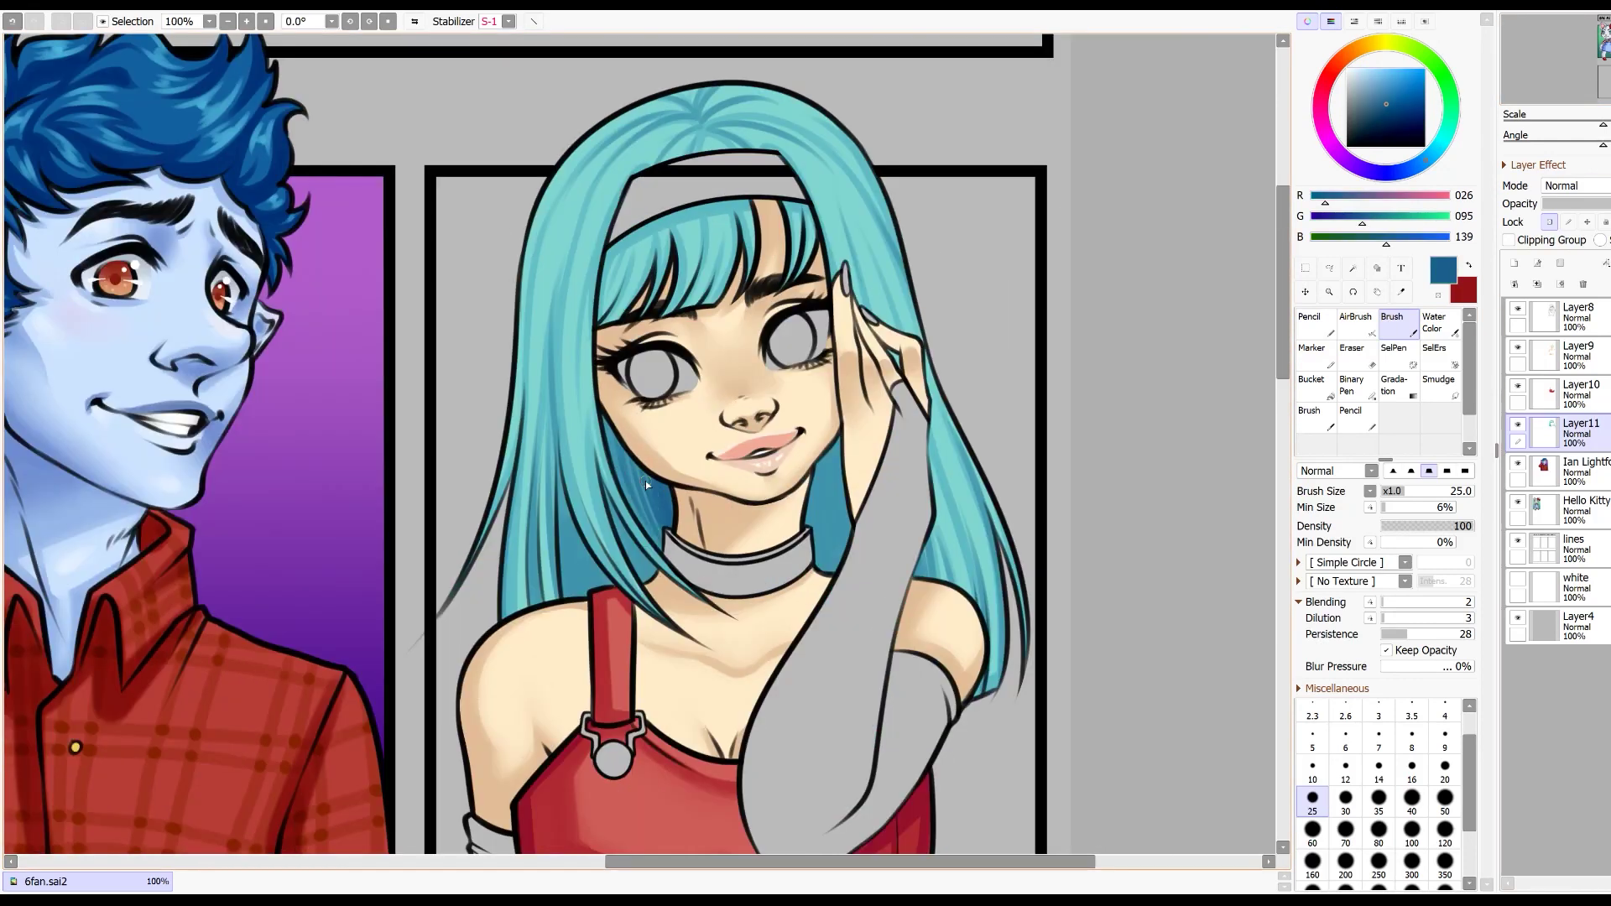
Step: Darken the hair behind the neck and raised hand in deep blue (26, 95, 139) with the Brush at size 25
{"action": "left_click_drag", "start_coordinate": [814, 493], "coordinate": [812, 570]}
{"action": "left_click_drag", "start_coordinate": [828, 460], "coordinate": [823, 573]}
{"action": "left_click_drag", "start_coordinate": [839, 472], "coordinate": [838, 566]}
{"action": "left_click_drag", "start_coordinate": [839, 440], "coordinate": [846, 537]}
{"action": "mouse_move", "coordinate": [608, 473]}
{"action": "left_mouse_down"}
{"action": "mouse_move", "coordinate": [647, 578]}
{"action": "mouse_move", "coordinate": [558, 594]}
{"action": "left_mouse_up"}
{"action": "left_click_drag", "start_coordinate": [589, 525], "coordinate": [572, 591]}
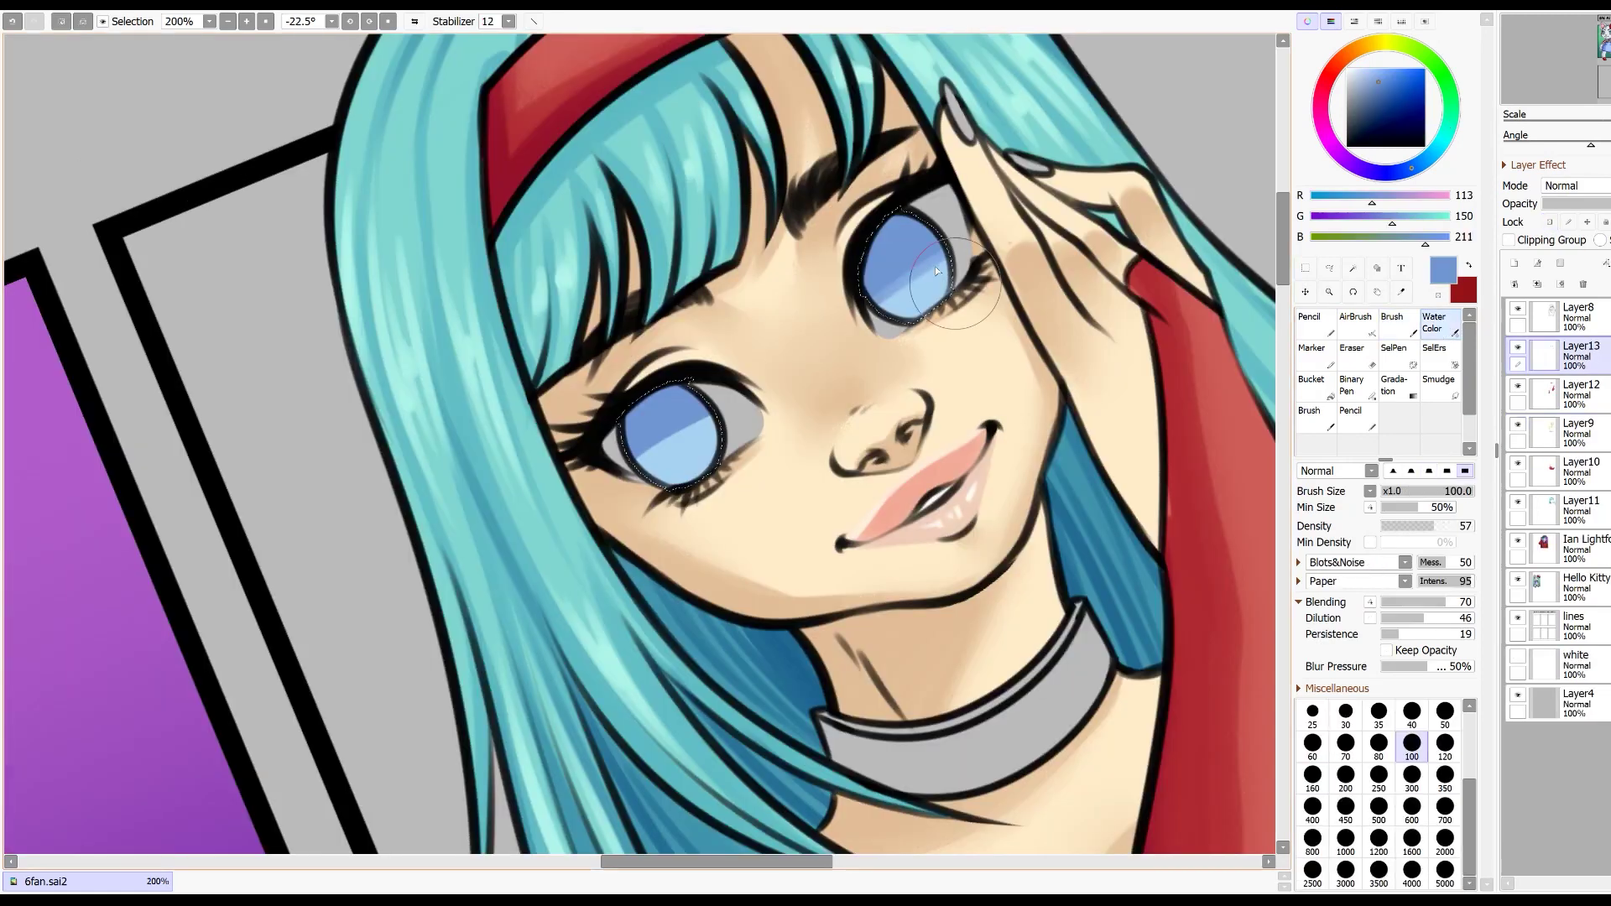
Step: Shade the third character's irises in blue (113, 150, 211) with the Brush at size 40, and return to Water Color for blending
{"action": "left_click", "coordinate": [1386, 326]}
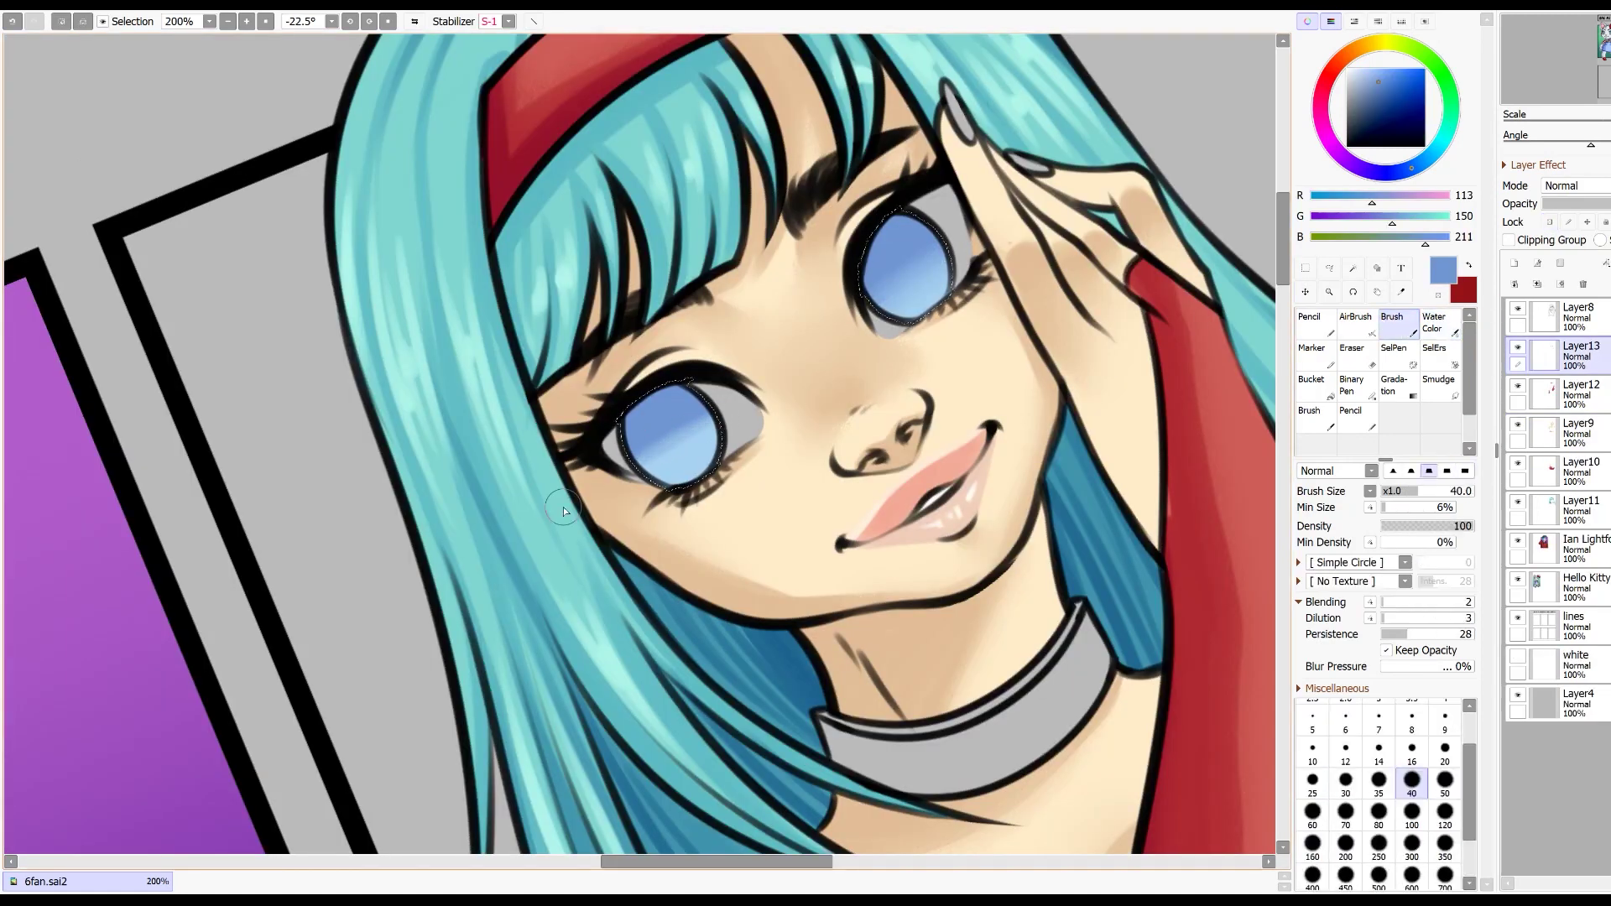
{"action": "left_click", "coordinate": [1436, 323]}
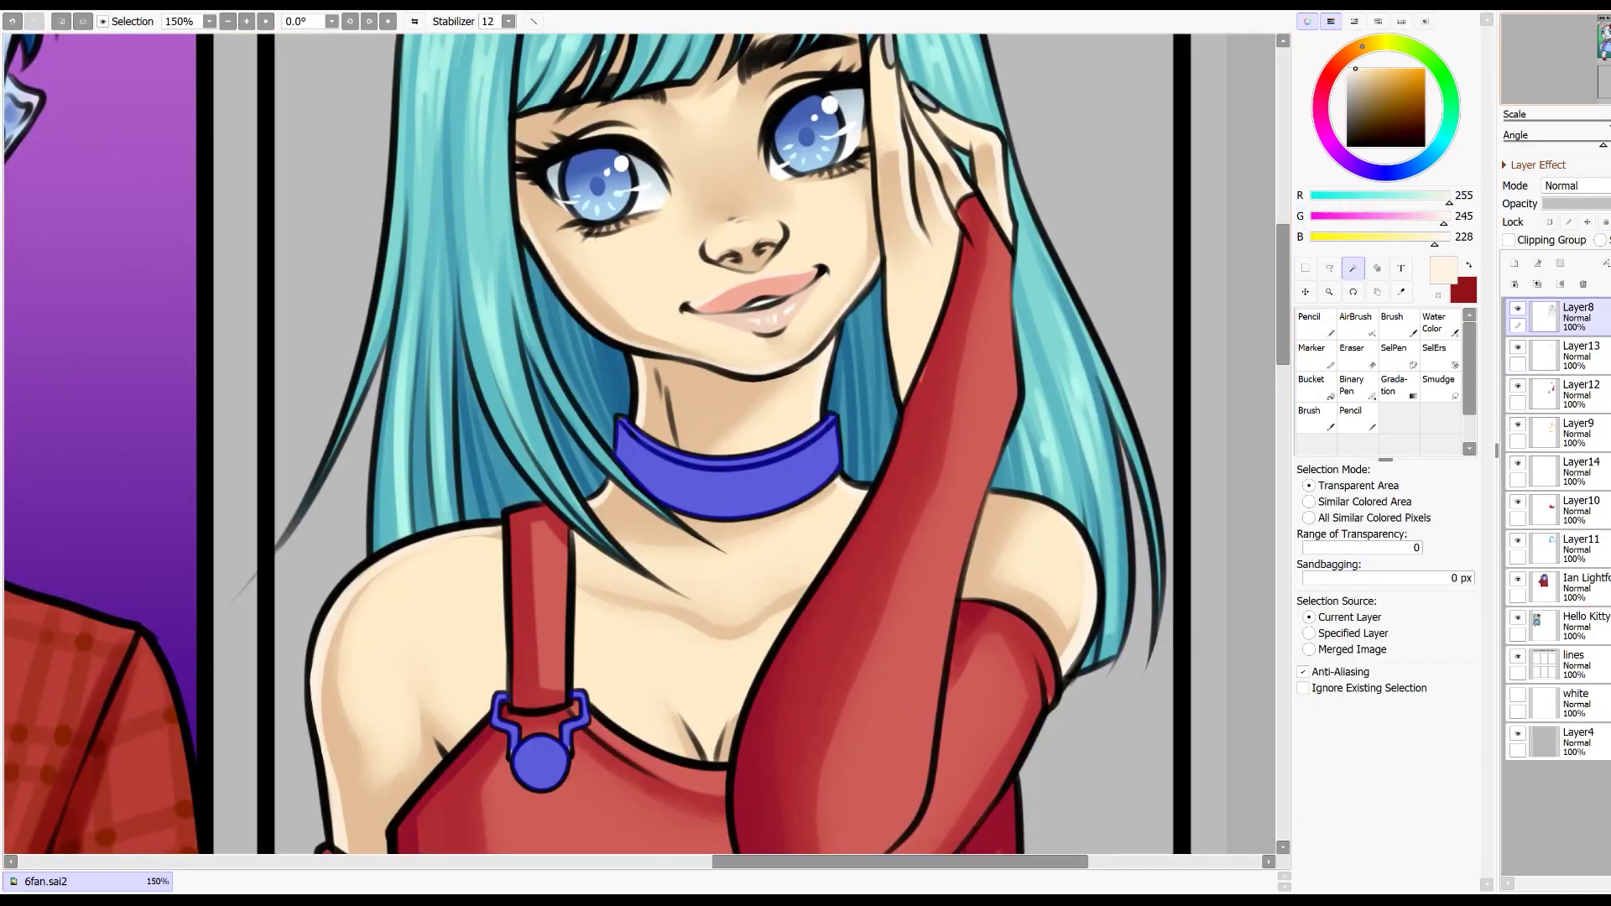
Step: Refine the selection around the choker and strap buckle, and fill them with yellow (255, 245, 36) using the Pencil at size 350
{"action": "left_click", "coordinate": [1409, 364]}
{"action": "left_click_drag", "start_coordinate": [567, 749], "coordinate": [514, 762]}
{"action": "mouse_move", "coordinate": [621, 417]}
{"action": "left_mouse_down"}
{"action": "mouse_move", "coordinate": [810, 404]}
{"action": "mouse_move", "coordinate": [865, 424]}
{"action": "left_mouse_up"}
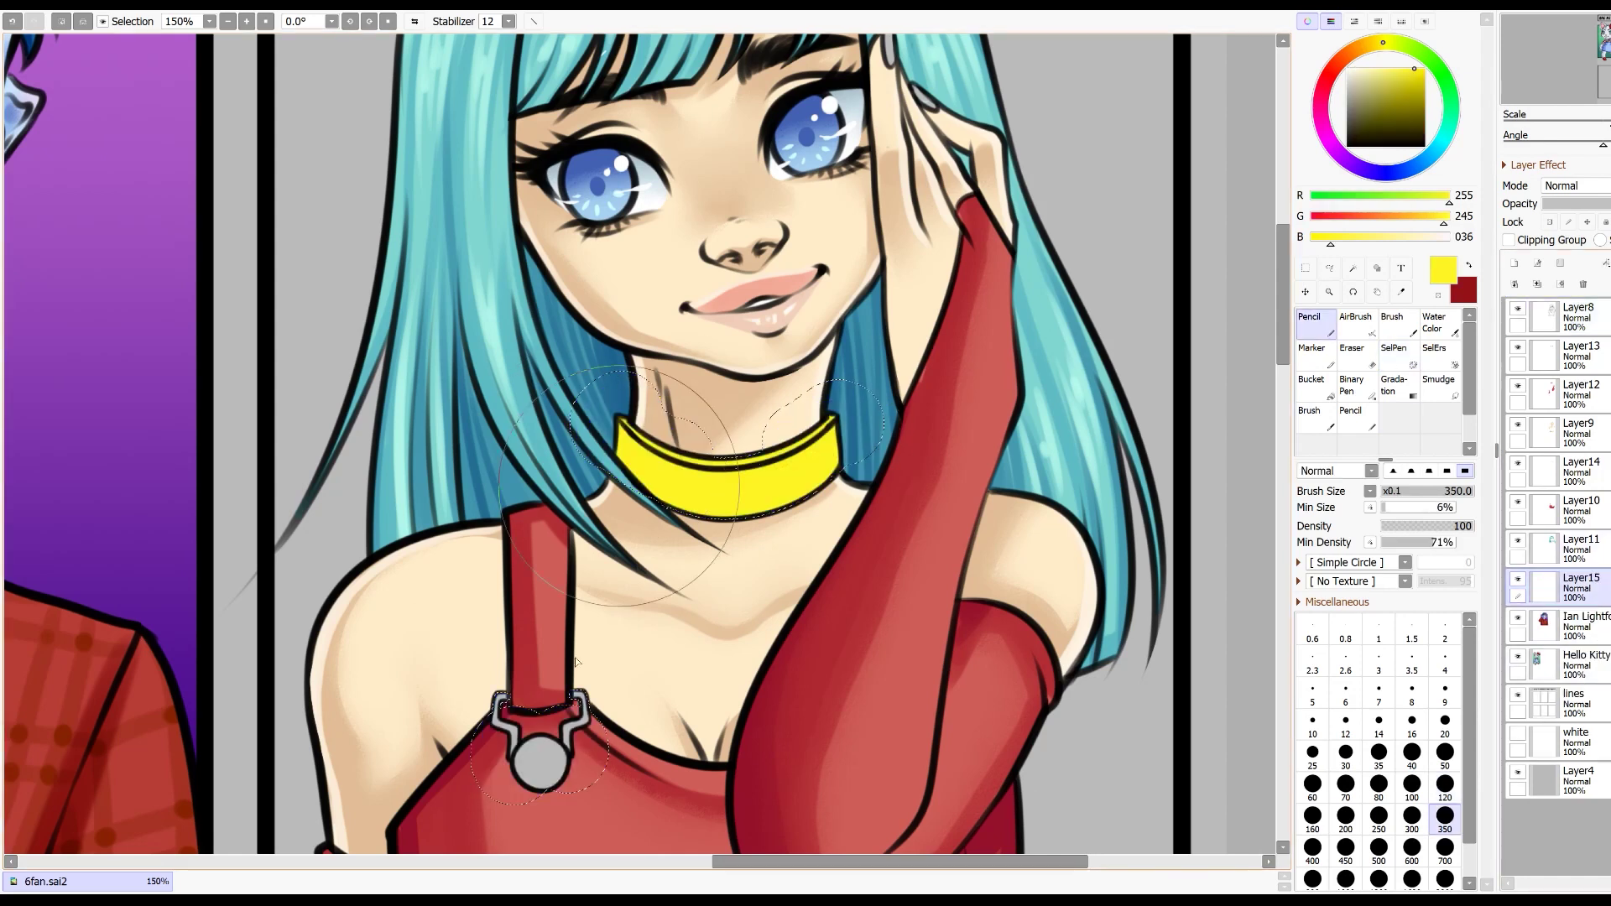
{"action": "left_click_drag", "start_coordinate": [575, 663], "coordinate": [542, 742]}
Step: Shade the choker and buckle in gold (220, 180, 15) and dark orange (181, 112, 0) with the Pencil at size 120
{"action": "left_click", "coordinate": [1413, 79]}
{"action": "left_click", "coordinate": [1372, 47]}
{"action": "left_click", "coordinate": [1445, 784]}
{"action": "left_click_drag", "start_coordinate": [835, 445], "coordinate": [797, 495]}
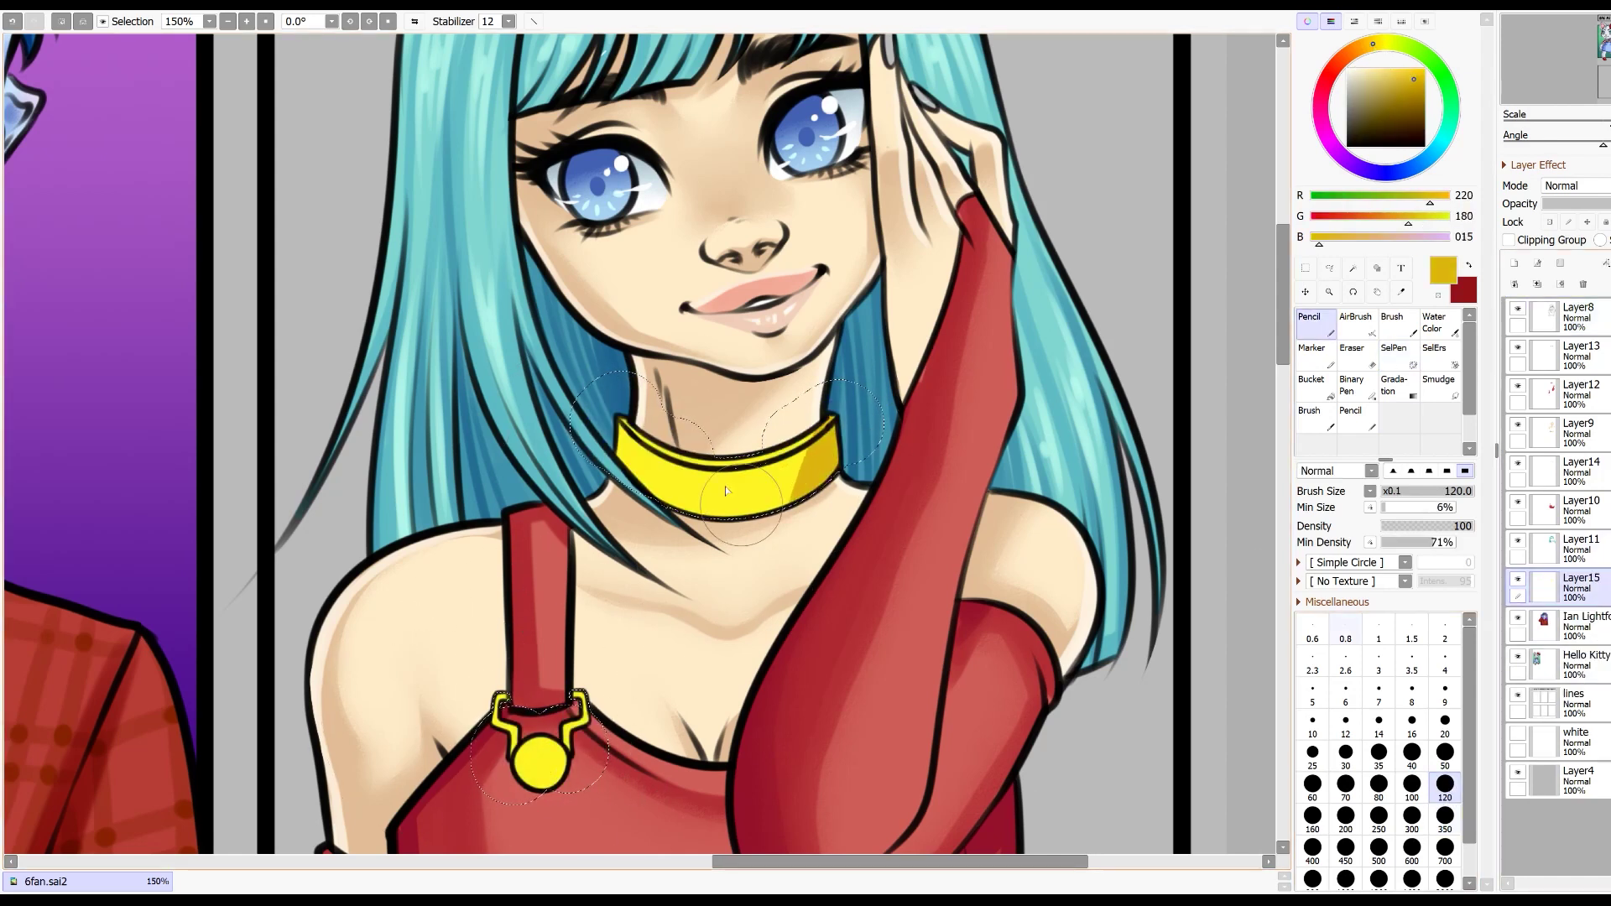
{"action": "left_click_drag", "start_coordinate": [662, 427], "coordinate": [619, 495]}
{"action": "left_click_drag", "start_coordinate": [589, 703], "coordinate": [579, 771]}
{"action": "left_click_drag", "start_coordinate": [501, 701], "coordinate": [478, 742]}
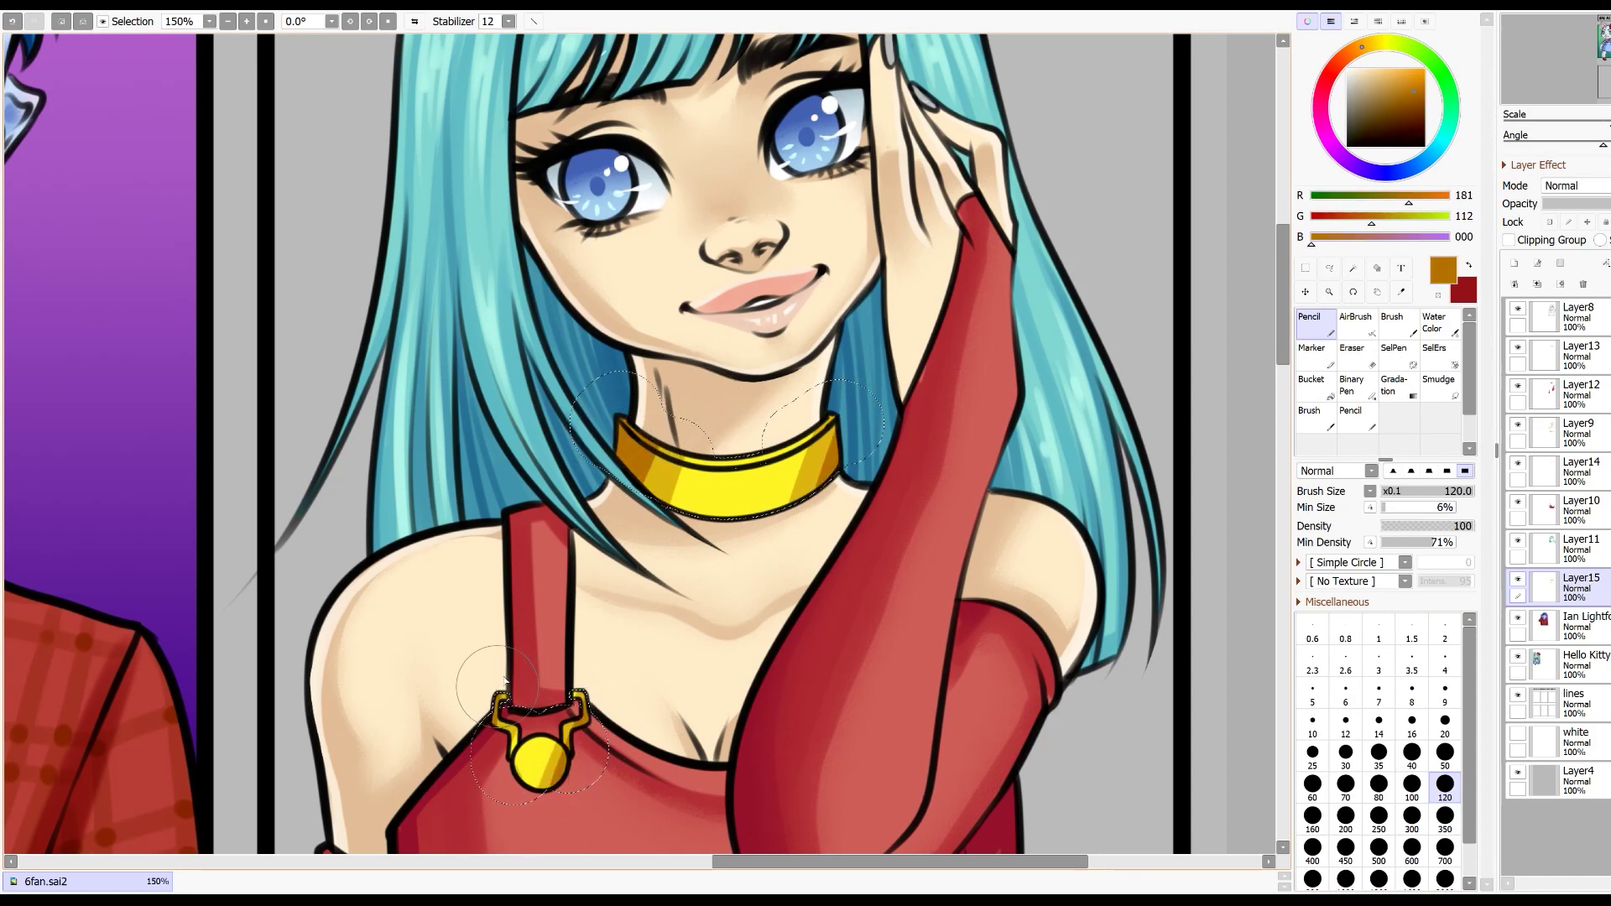
{"action": "left_click", "coordinate": [1414, 97]}
{"action": "left_click", "coordinate": [1352, 51]}
{"action": "left_click", "coordinate": [1445, 752]}
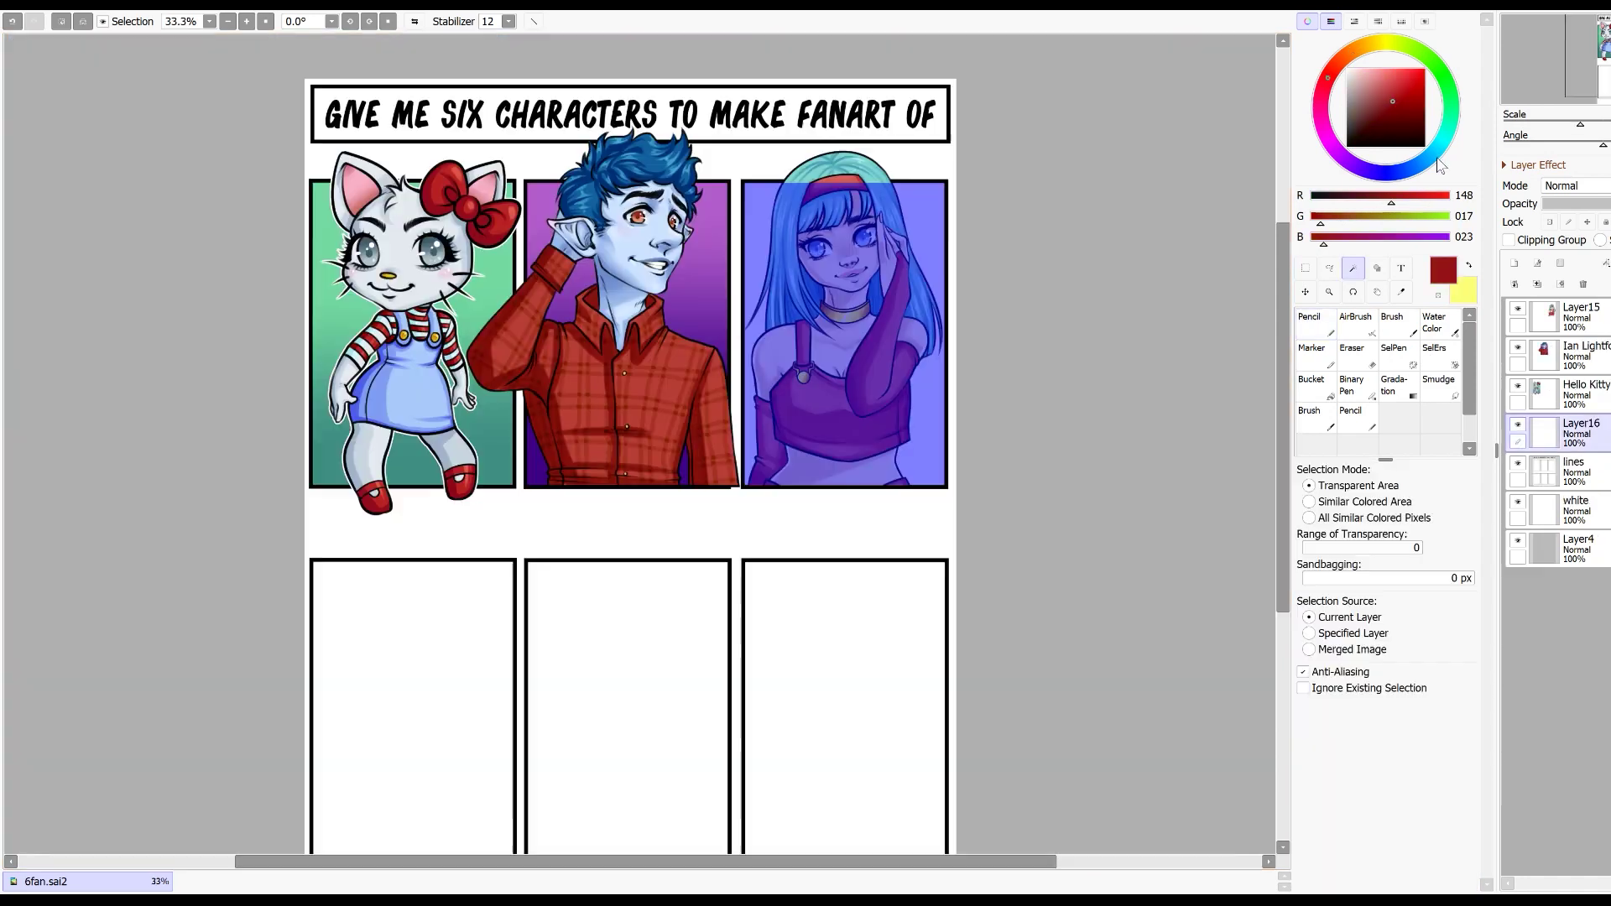
Step: Choose the third panel's background colour, and trim the white outline around the third character with the Eraser at size 35
{"action": "left_click_drag", "start_coordinate": [1432, 84], "coordinate": [1433, 86]}
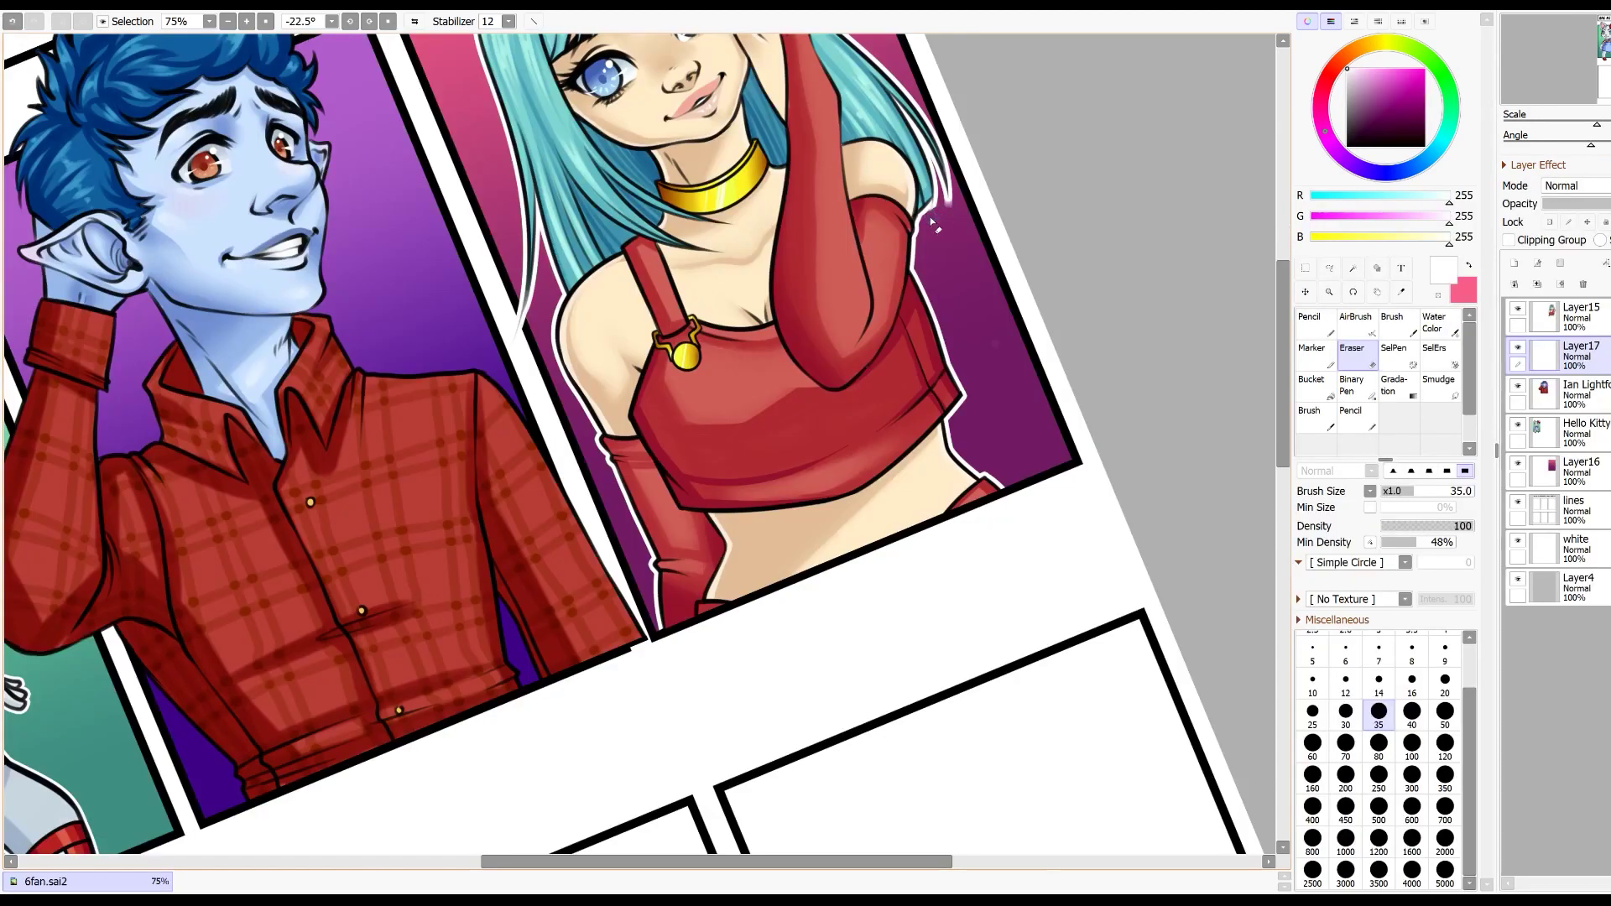
{"action": "key", "text": "Home"}
{"action": "key", "text": "Page_Down"}
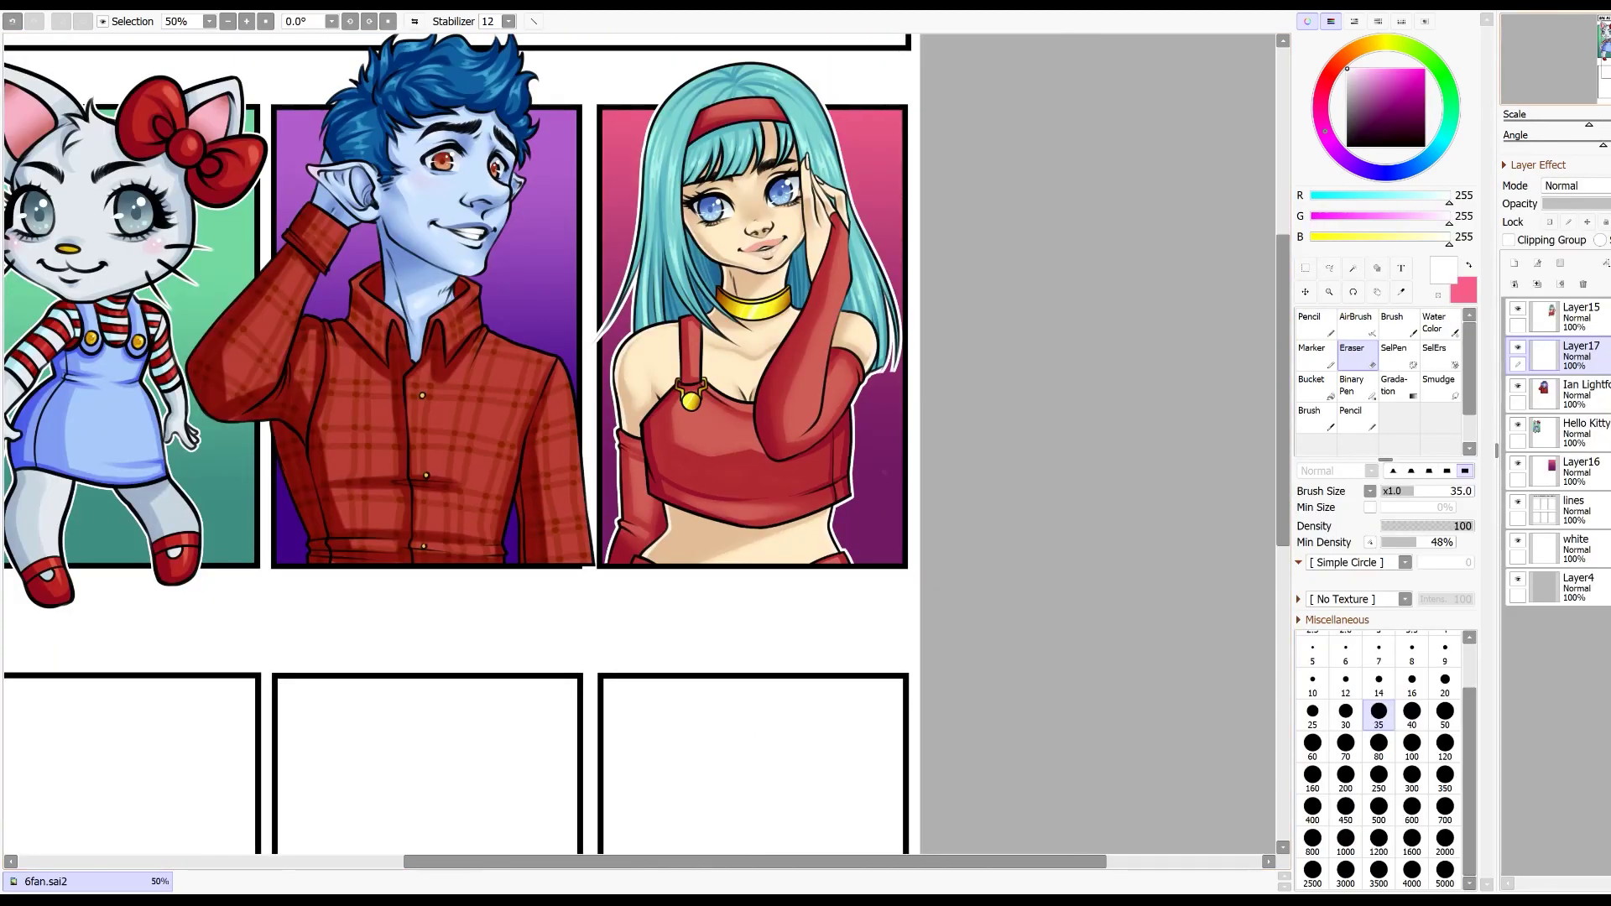
{"action": "left_click_drag", "start_coordinate": [604, 377], "coordinate": [630, 475]}
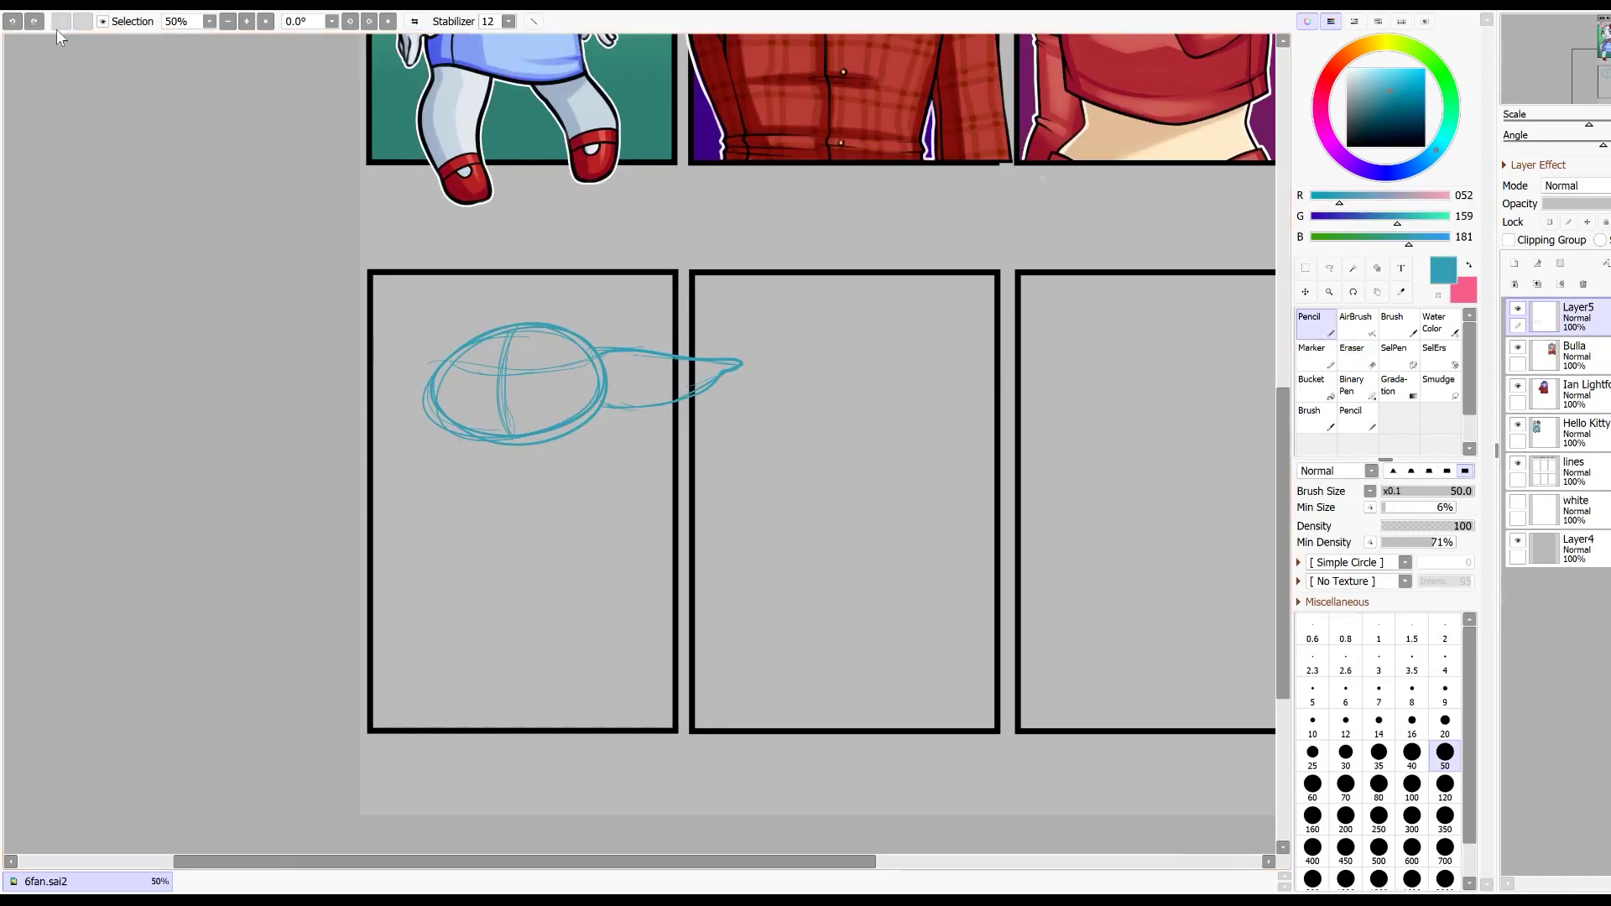
Step: Sketch the fourth character's second pointed ear and the bowl below the head in teal (52, 159, 181) with the Pencil at size 50
{"action": "key", "text": "Delete"}
{"action": "left_click_drag", "start_coordinate": [432, 425], "coordinate": [334, 453]}
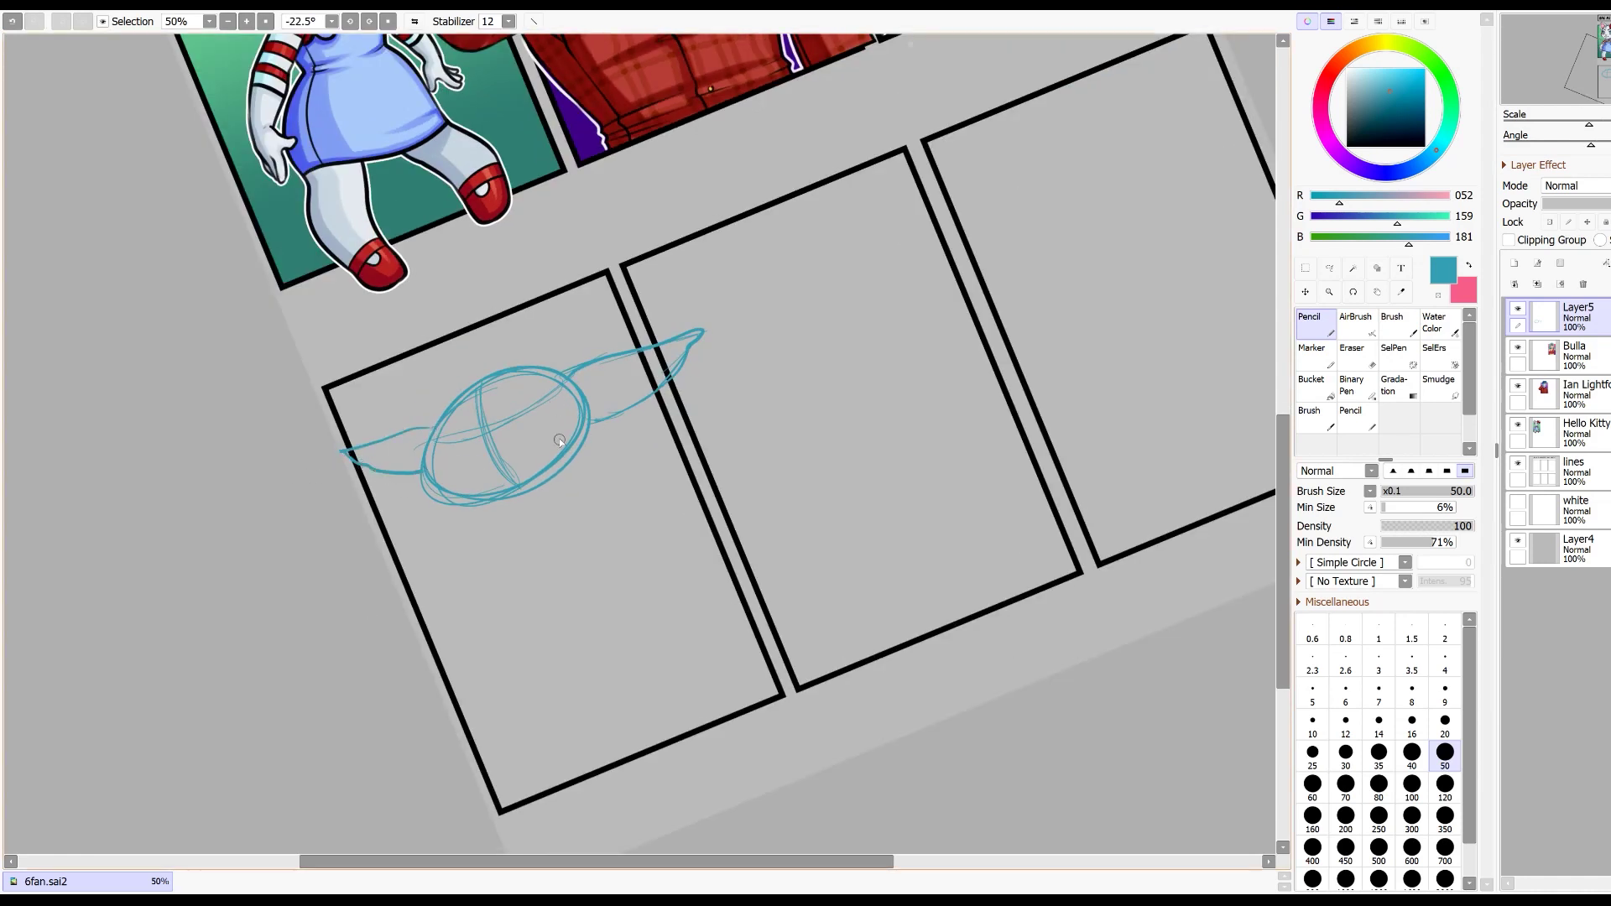
{"action": "left_click_drag", "start_coordinate": [471, 510], "coordinate": [539, 486]}
{"action": "left_click_drag", "start_coordinate": [472, 513], "coordinate": [537, 484]}
Step: Sketch the fourth character's thick collar and the outlines of both robe sleeves in teal
{"action": "left_click_drag", "start_coordinate": [537, 487], "coordinate": [641, 458]}
{"action": "mouse_move", "coordinate": [424, 481]}
{"action": "left_mouse_down"}
{"action": "mouse_move", "coordinate": [485, 530]}
{"action": "mouse_move", "coordinate": [406, 592]}
{"action": "left_mouse_up"}
{"action": "mouse_move", "coordinate": [678, 478]}
{"action": "left_mouse_down"}
{"action": "mouse_move", "coordinate": [711, 637]}
{"action": "mouse_move", "coordinate": [579, 604]}
{"action": "left_mouse_up"}
{"action": "left_click_drag", "start_coordinate": [578, 535], "coordinate": [541, 503]}
Step: Sketch the long hanging folds and hem of the fourth character's robe, and start a transform of the sketch
{"action": "left_click_drag", "start_coordinate": [470, 558], "coordinate": [550, 717]}
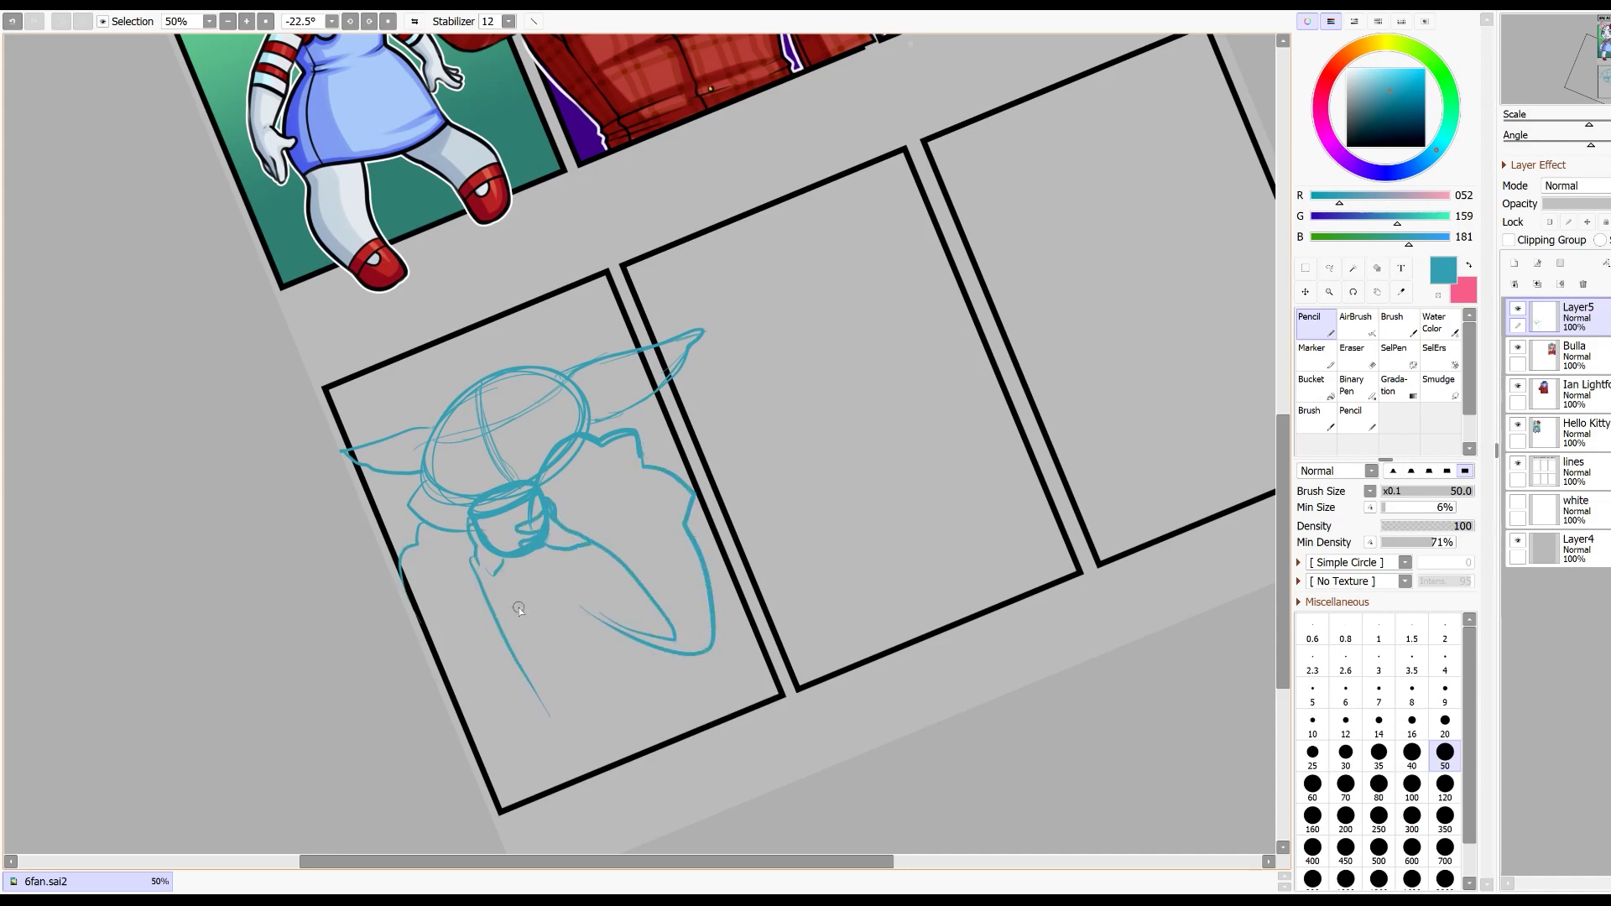
{"action": "mouse_move", "coordinate": [470, 557]}
{"action": "left_mouse_down"}
{"action": "mouse_move", "coordinate": [503, 575]}
{"action": "mouse_move", "coordinate": [466, 714]}
{"action": "left_mouse_up"}
{"action": "mouse_move", "coordinate": [558, 503]}
{"action": "left_mouse_down"}
{"action": "mouse_move", "coordinate": [641, 545]}
{"action": "mouse_move", "coordinate": [693, 654]}
{"action": "left_mouse_up"}
{"action": "left_click_drag", "start_coordinate": [604, 625], "coordinate": [722, 663]}
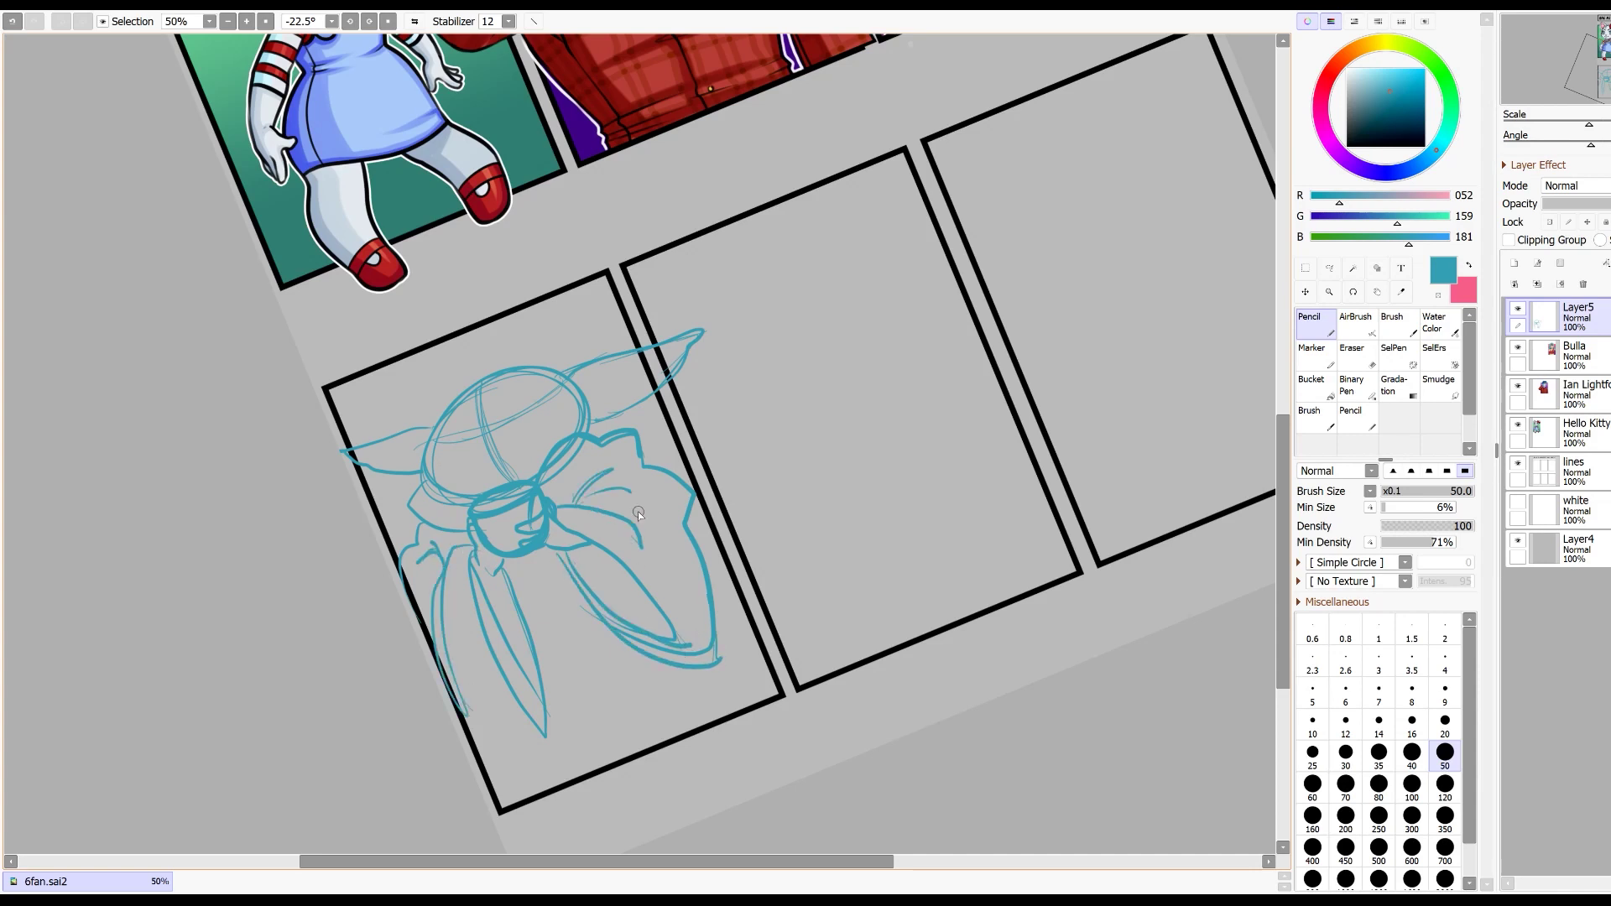
{"action": "left_click_drag", "start_coordinate": [466, 716], "coordinate": [530, 715]}
{"action": "left_click_drag", "start_coordinate": [510, 561], "coordinate": [569, 705]}
{"action": "left_click_drag", "start_coordinate": [514, 561], "coordinate": [600, 703]}
{"action": "key", "text": "Home"}
{"action": "scroll", "coordinate": [628, 639], "scroll_direction": "down", "scroll_amount": 1}
{"action": "key", "text": "ctrl+t"}
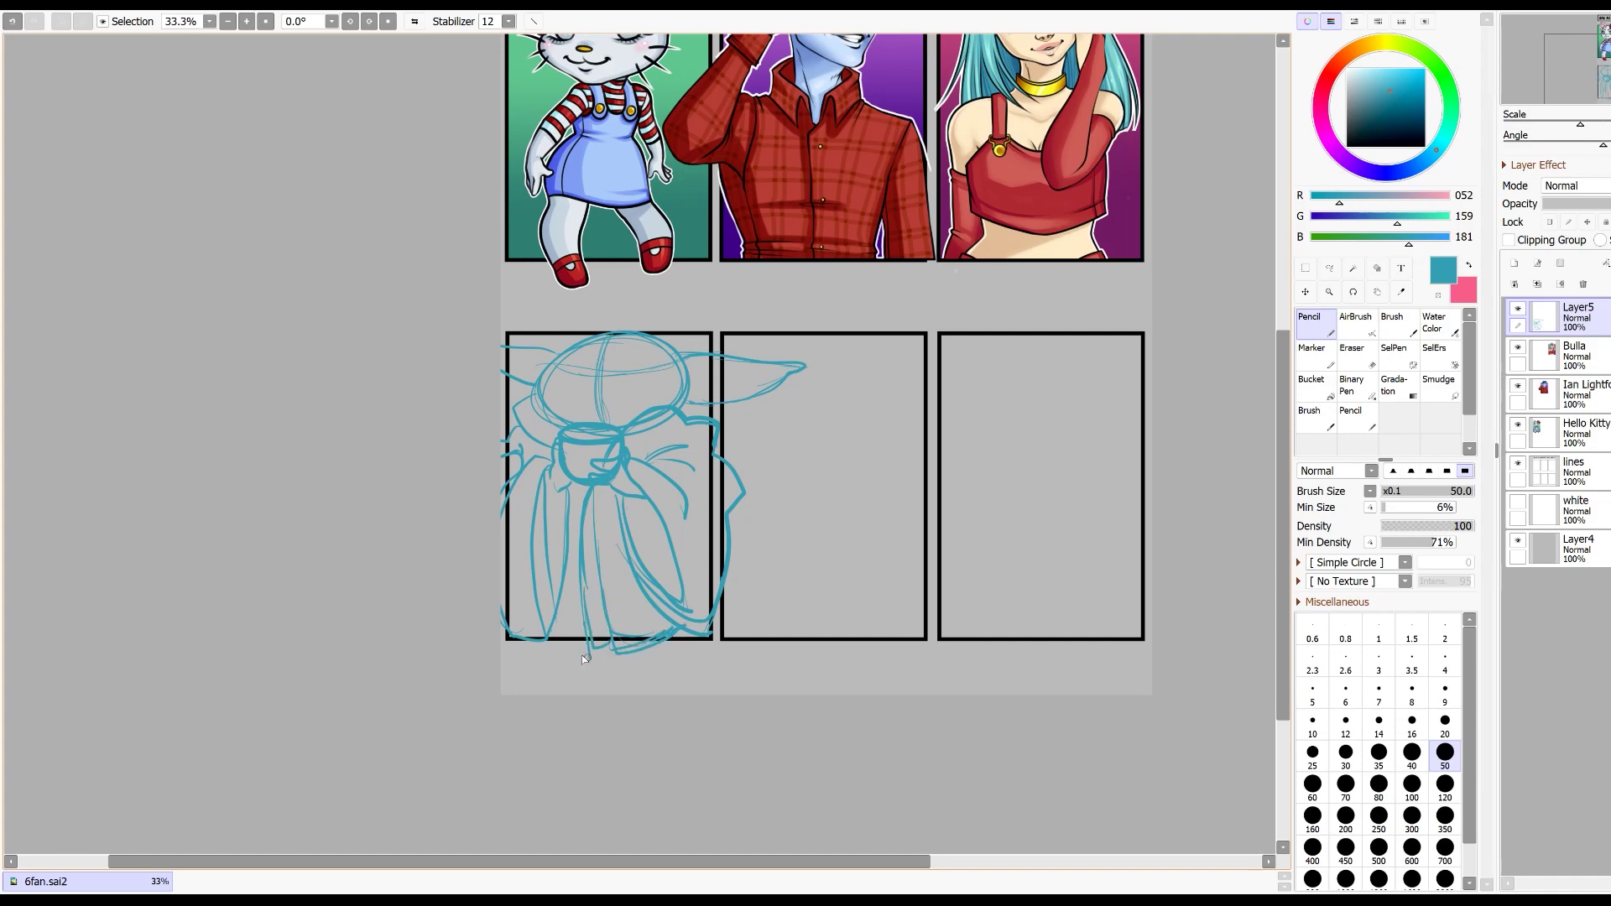
Step: Redraw the fourth character's ears and collar over the faded sketch in darker blue (52, 89, 181) with the Brush at size 30
{"action": "mouse_move", "coordinate": [906, 113]}
{"action": "left_mouse_down"}
{"action": "mouse_move", "coordinate": [814, 201]}
{"action": "mouse_move", "coordinate": [816, 307]}
{"action": "left_mouse_up"}
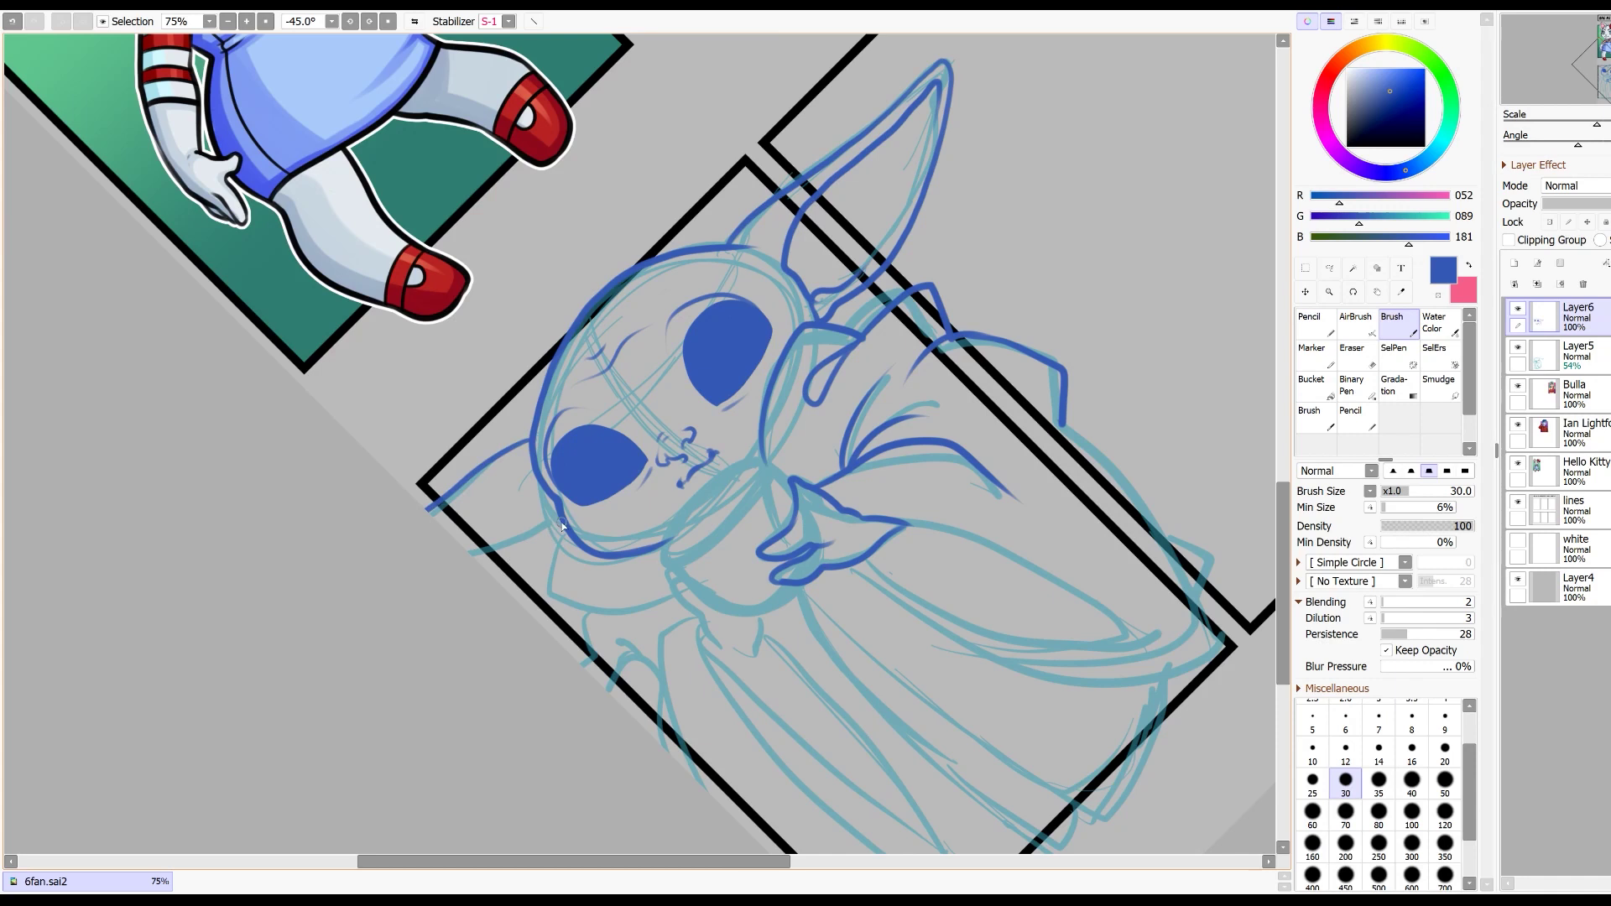
{"action": "left_click_drag", "start_coordinate": [569, 524], "coordinate": [471, 540]}
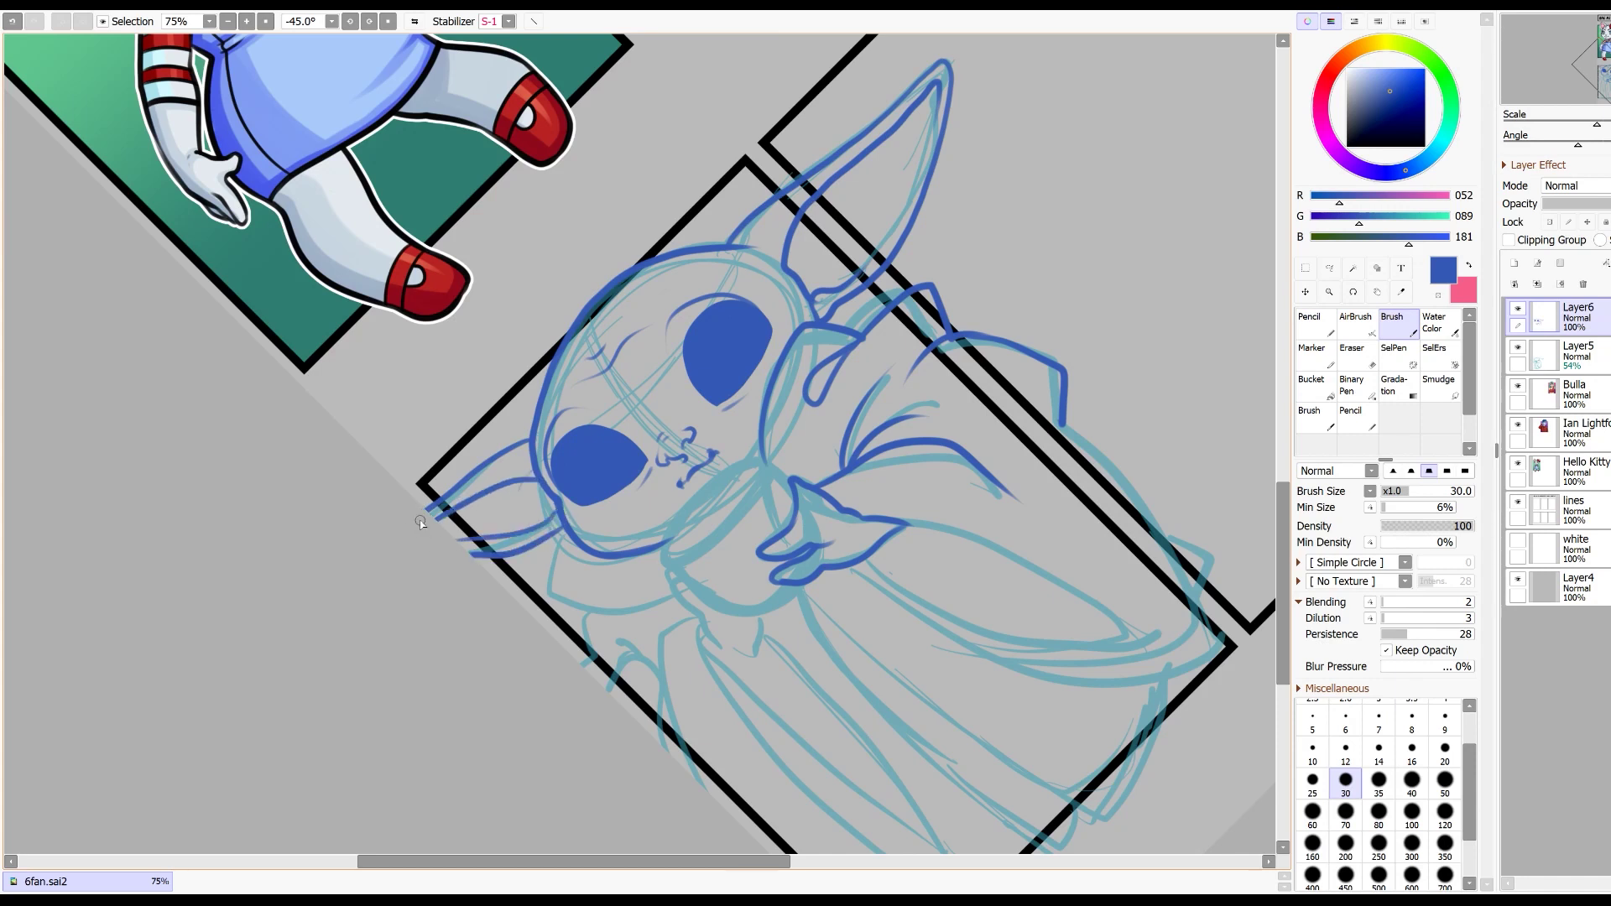
{"action": "mouse_move", "coordinate": [579, 541]}
{"action": "left_mouse_down"}
{"action": "mouse_move", "coordinate": [548, 600]}
{"action": "mouse_move", "coordinate": [674, 609]}
{"action": "left_mouse_up"}
{"action": "key", "text": "Home"}
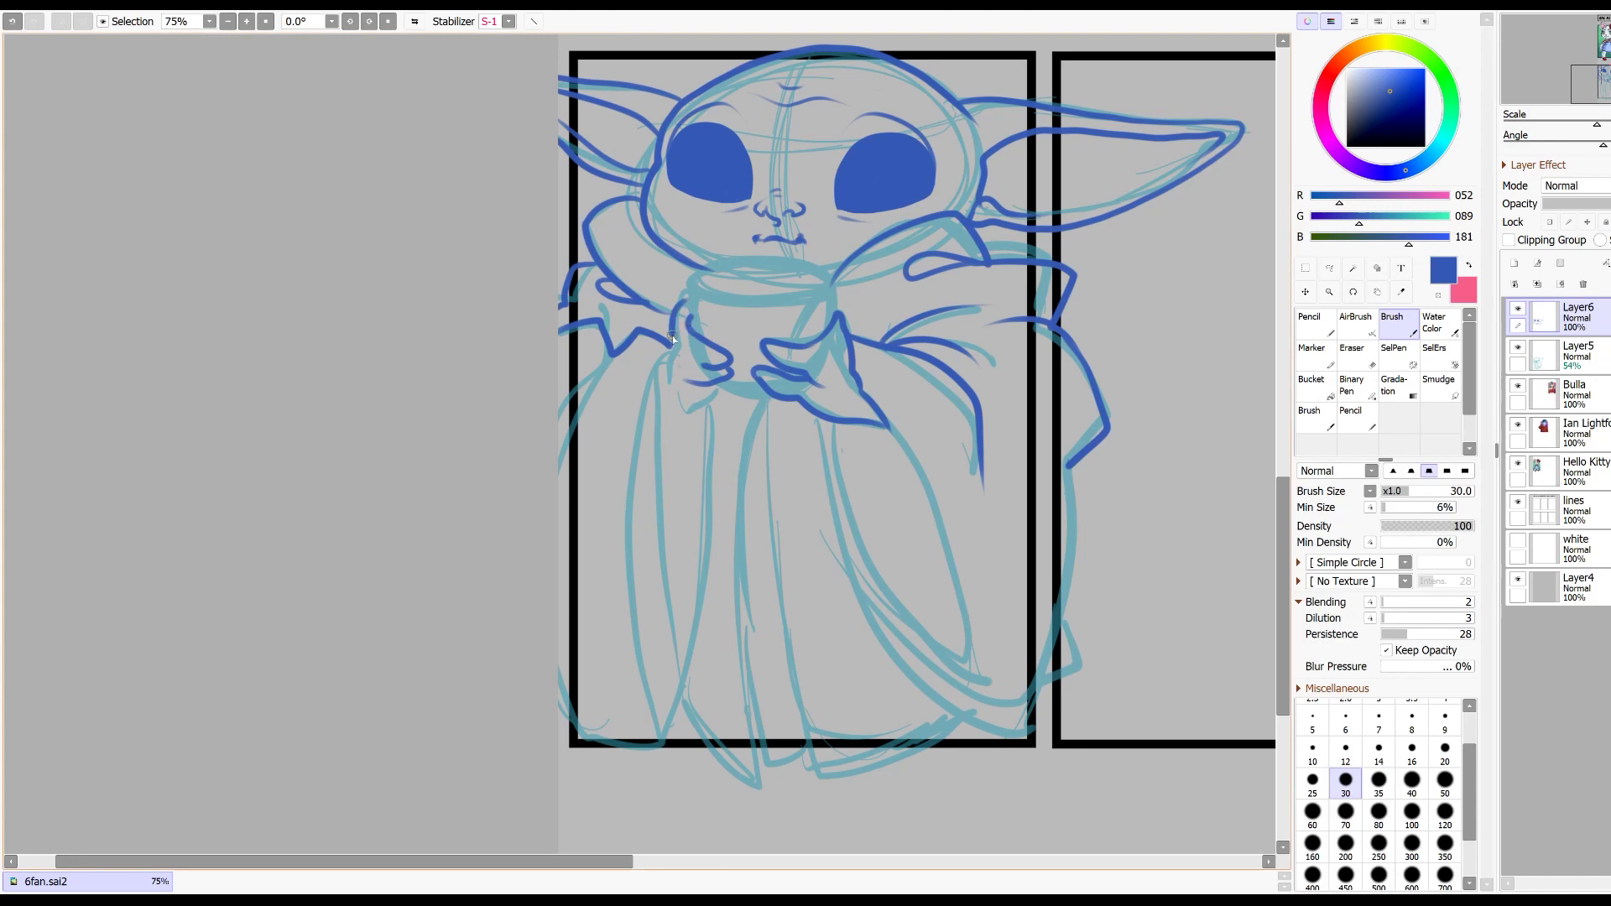
Step: Redraw the robe's hanging sleeve folds, outer contour and hem in darker blue over the faded sketch
{"action": "left_click_drag", "start_coordinate": [667, 388], "coordinate": [675, 774]}
{"action": "mouse_move", "coordinate": [734, 433]}
{"action": "left_mouse_down"}
{"action": "mouse_move", "coordinate": [727, 616]}
{"action": "mouse_move", "coordinate": [575, 695]}
{"action": "left_mouse_up"}
{"action": "mouse_move", "coordinate": [793, 402]}
{"action": "left_mouse_down"}
{"action": "mouse_move", "coordinate": [787, 606]}
{"action": "mouse_move", "coordinate": [805, 738]}
{"action": "mouse_move", "coordinate": [908, 757]}
{"action": "mouse_move", "coordinate": [1077, 589]}
{"action": "left_mouse_up"}
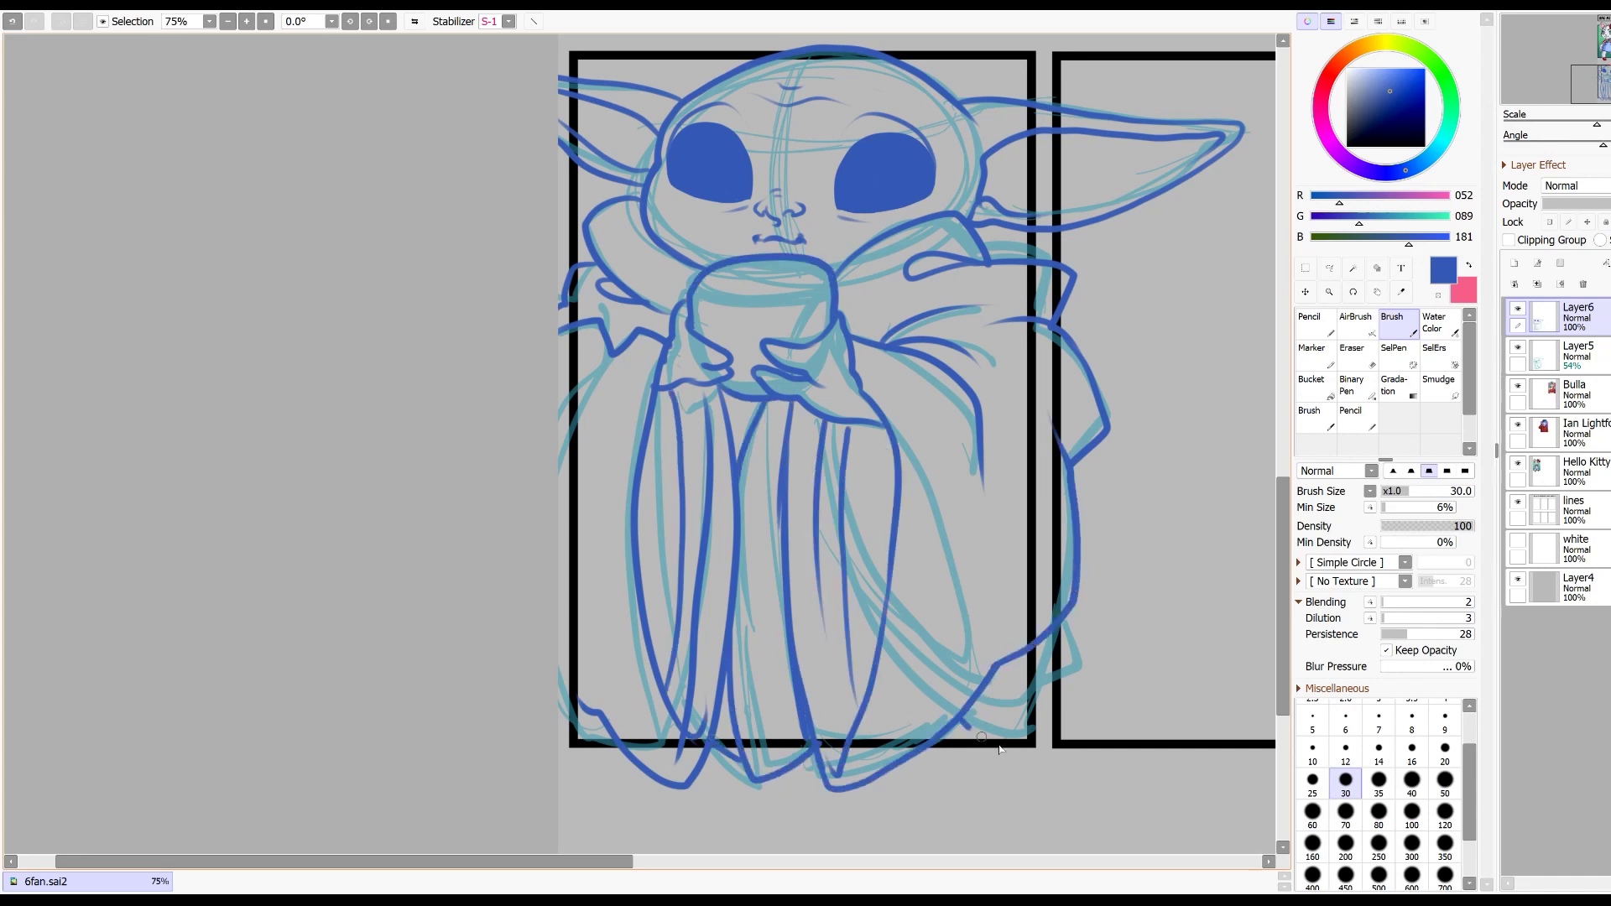
{"action": "mouse_move", "coordinate": [967, 725]}
{"action": "left_mouse_down"}
{"action": "mouse_move", "coordinate": [1048, 688]}
{"action": "mouse_move", "coordinate": [1049, 613]}
{"action": "left_mouse_up"}
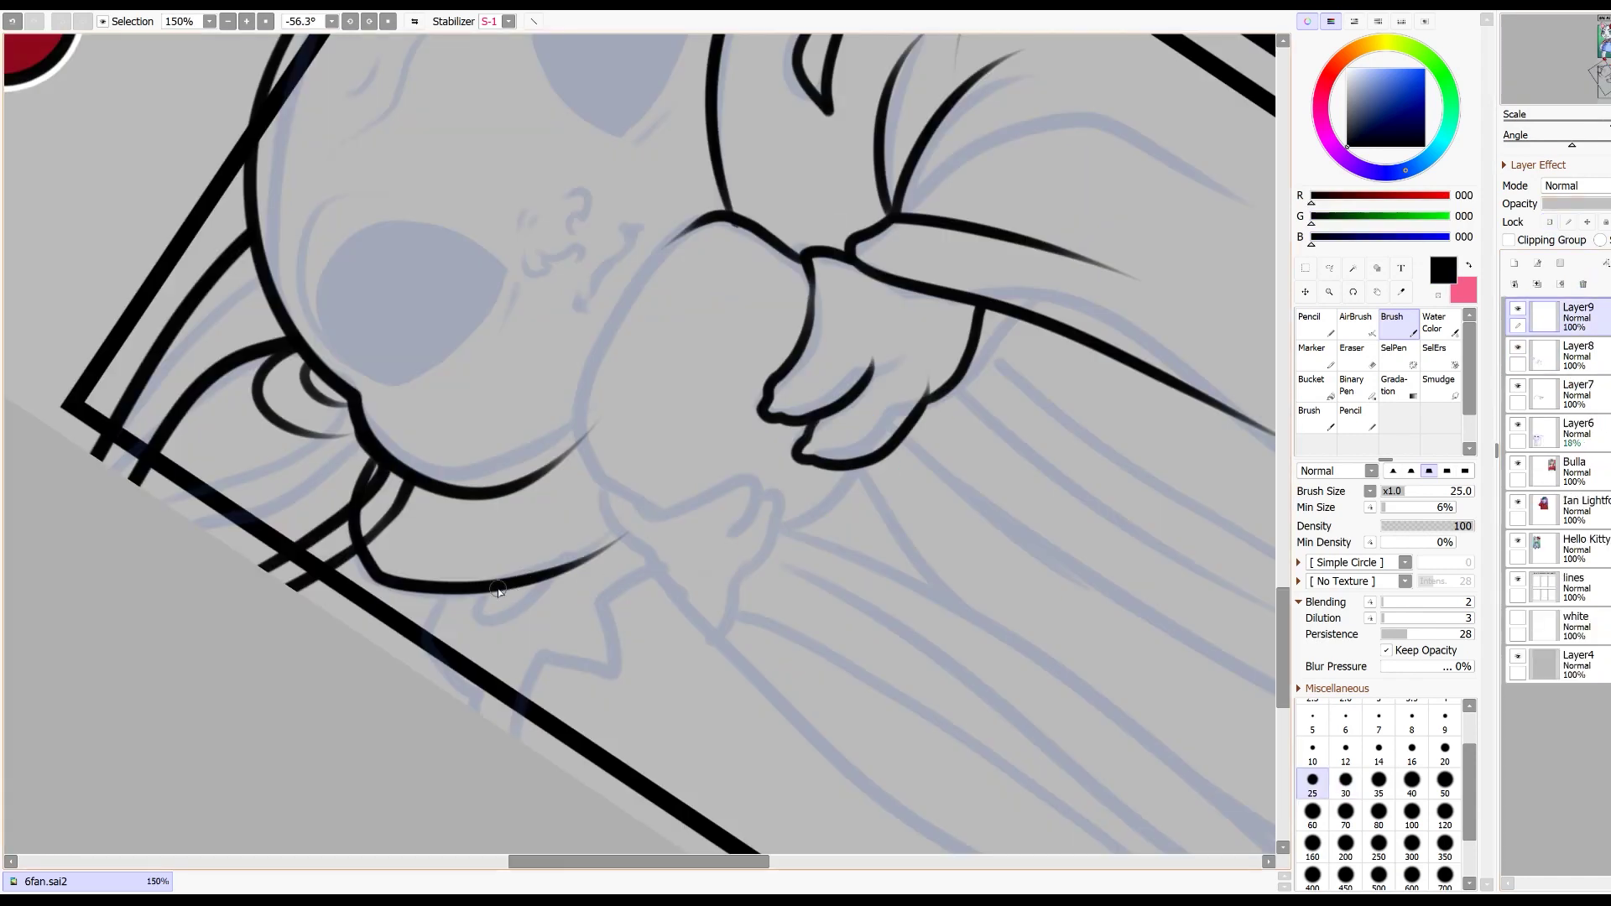
Step: Ink the smaller sleeve's folds and the hand beside it in black with the Brush at size 25
{"action": "mouse_move", "coordinate": [550, 578]}
{"action": "left_mouse_down"}
{"action": "mouse_move", "coordinate": [471, 620]}
{"action": "mouse_move", "coordinate": [498, 722]}
{"action": "mouse_move", "coordinate": [534, 668]}
{"action": "left_mouse_up"}
{"action": "mouse_move", "coordinate": [608, 560]}
{"action": "left_mouse_down"}
{"action": "mouse_move", "coordinate": [617, 503]}
{"action": "mouse_move", "coordinate": [590, 480]}
{"action": "mouse_move", "coordinate": [651, 550]}
{"action": "mouse_move", "coordinate": [538, 558]}
{"action": "left_mouse_up"}
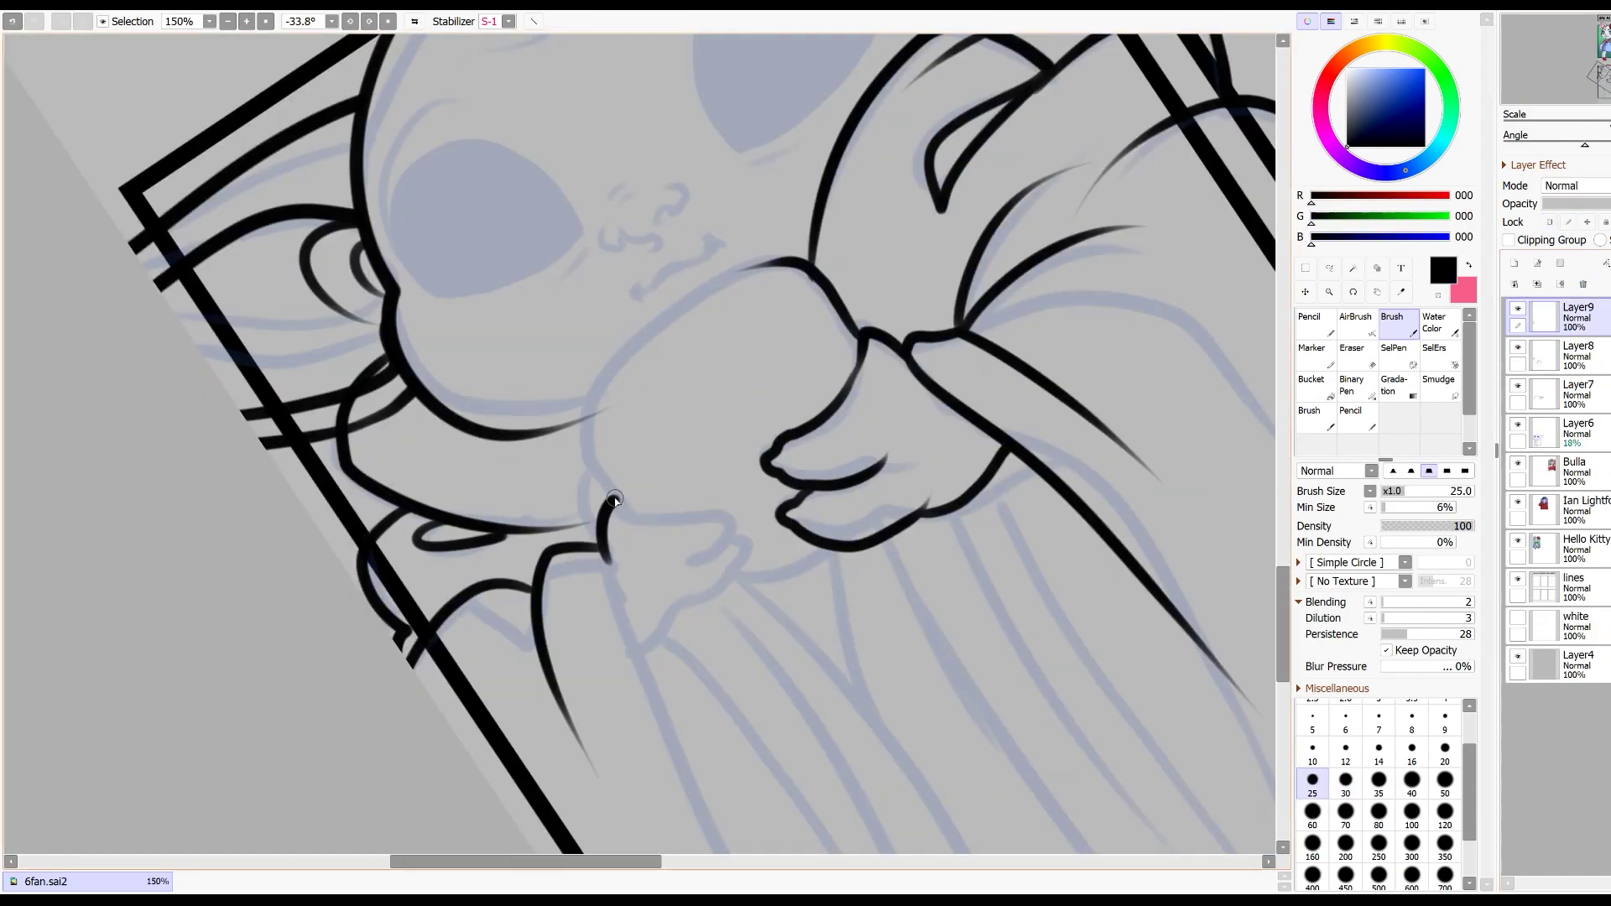
{"action": "key", "text": "End"}
{"action": "key", "text": "End"}
{"action": "key", "text": "End"}
{"action": "key", "text": "End"}
{"action": "mouse_move", "coordinate": [639, 589]}
{"action": "left_mouse_down"}
{"action": "mouse_move", "coordinate": [634, 628]}
{"action": "mouse_move", "coordinate": [485, 605]}
{"action": "left_mouse_up"}
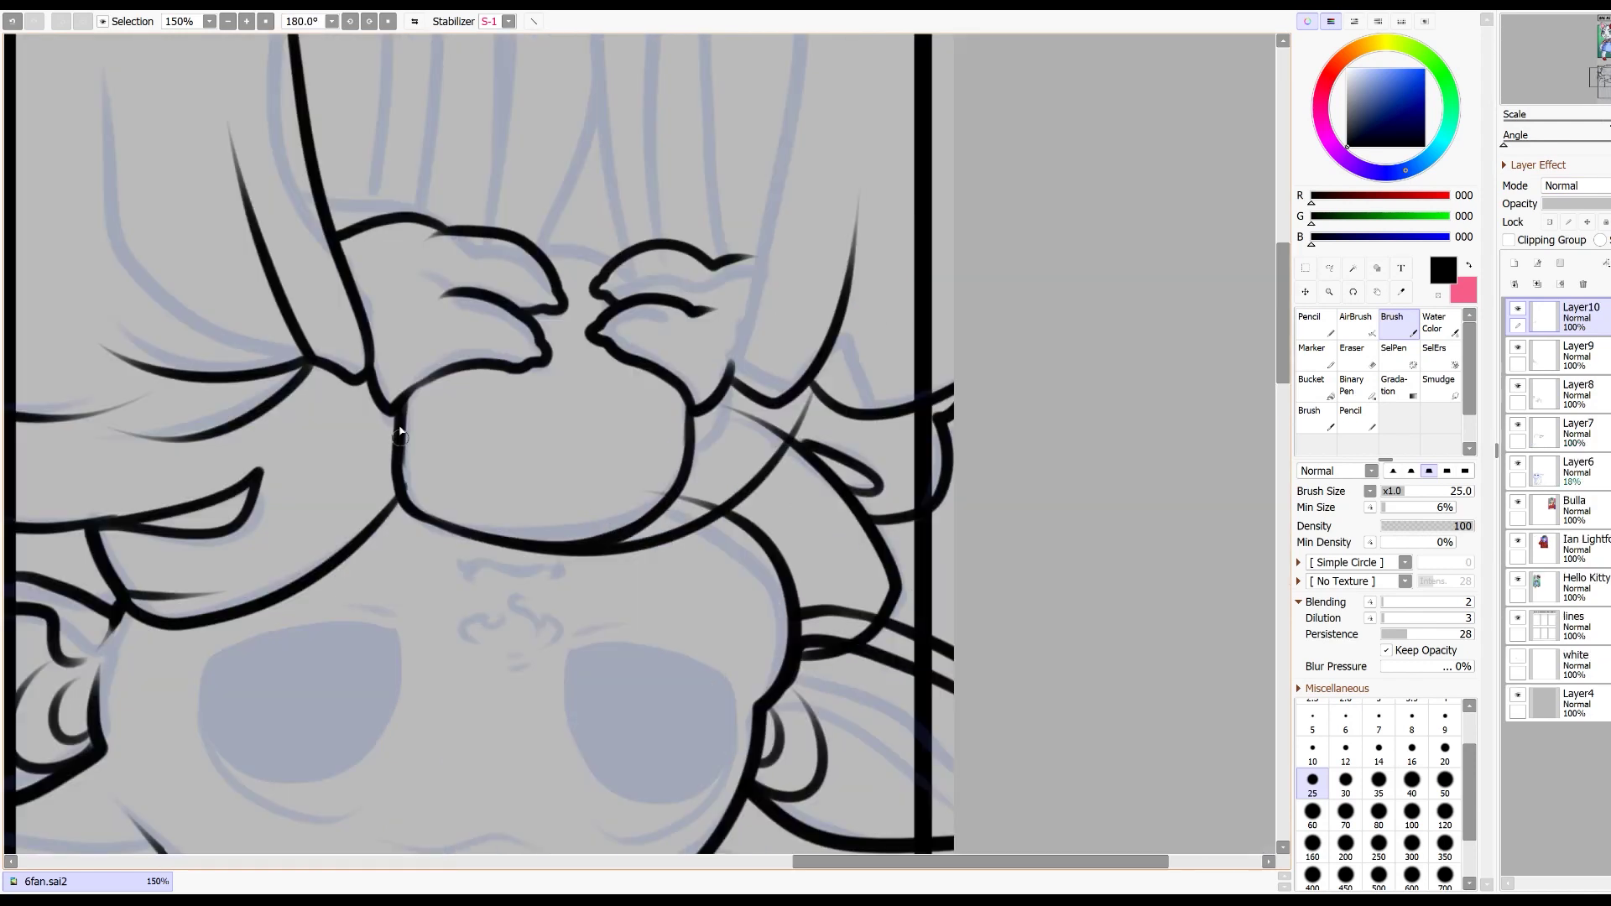
Step: Ink the bowl's outline and inner detail in black, and erase the overlapping collar line beside it
{"action": "left_click_drag", "start_coordinate": [401, 419], "coordinate": [574, 554]}
{"action": "left_click_drag", "start_coordinate": [436, 516], "coordinate": [417, 495]}
{"action": "key", "text": "e"}
{"action": "mouse_move", "coordinate": [812, 393]}
{"action": "left_mouse_down"}
{"action": "mouse_move", "coordinate": [740, 505]}
{"action": "mouse_move", "coordinate": [684, 541]}
{"action": "mouse_move", "coordinate": [742, 475]}
{"action": "left_mouse_up"}
{"action": "key", "text": "v"}
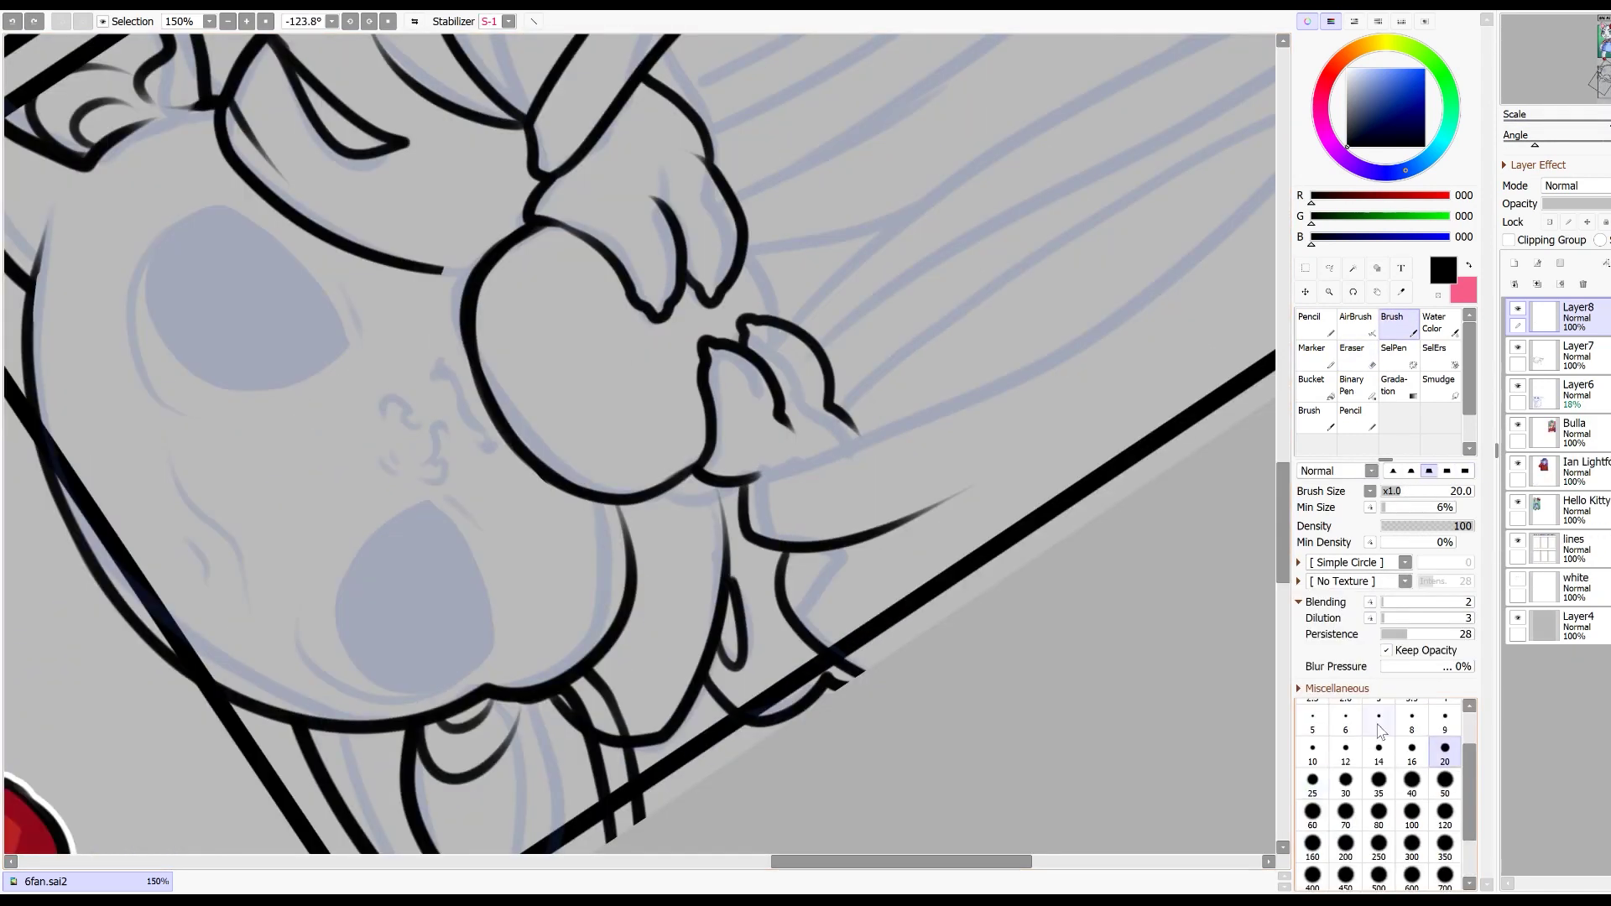
{"action": "mouse_move", "coordinate": [495, 279]}
{"action": "left_mouse_down"}
{"action": "mouse_move", "coordinate": [500, 376]}
{"action": "mouse_move", "coordinate": [578, 468]}
{"action": "mouse_move", "coordinate": [621, 481]}
{"action": "mouse_move", "coordinate": [585, 370]}
{"action": "mouse_move", "coordinate": [506, 280]}
{"action": "mouse_move", "coordinate": [487, 337]}
{"action": "left_mouse_up"}
{"action": "key", "text": "End"}
{"action": "key", "text": "End"}
{"action": "key", "text": "End"}
{"action": "key", "text": "End"}
{"action": "key", "text": "End"}
{"action": "key", "text": "End"}
{"action": "key", "text": "End"}
{"action": "key", "text": "End"}
{"action": "key", "text": "End"}
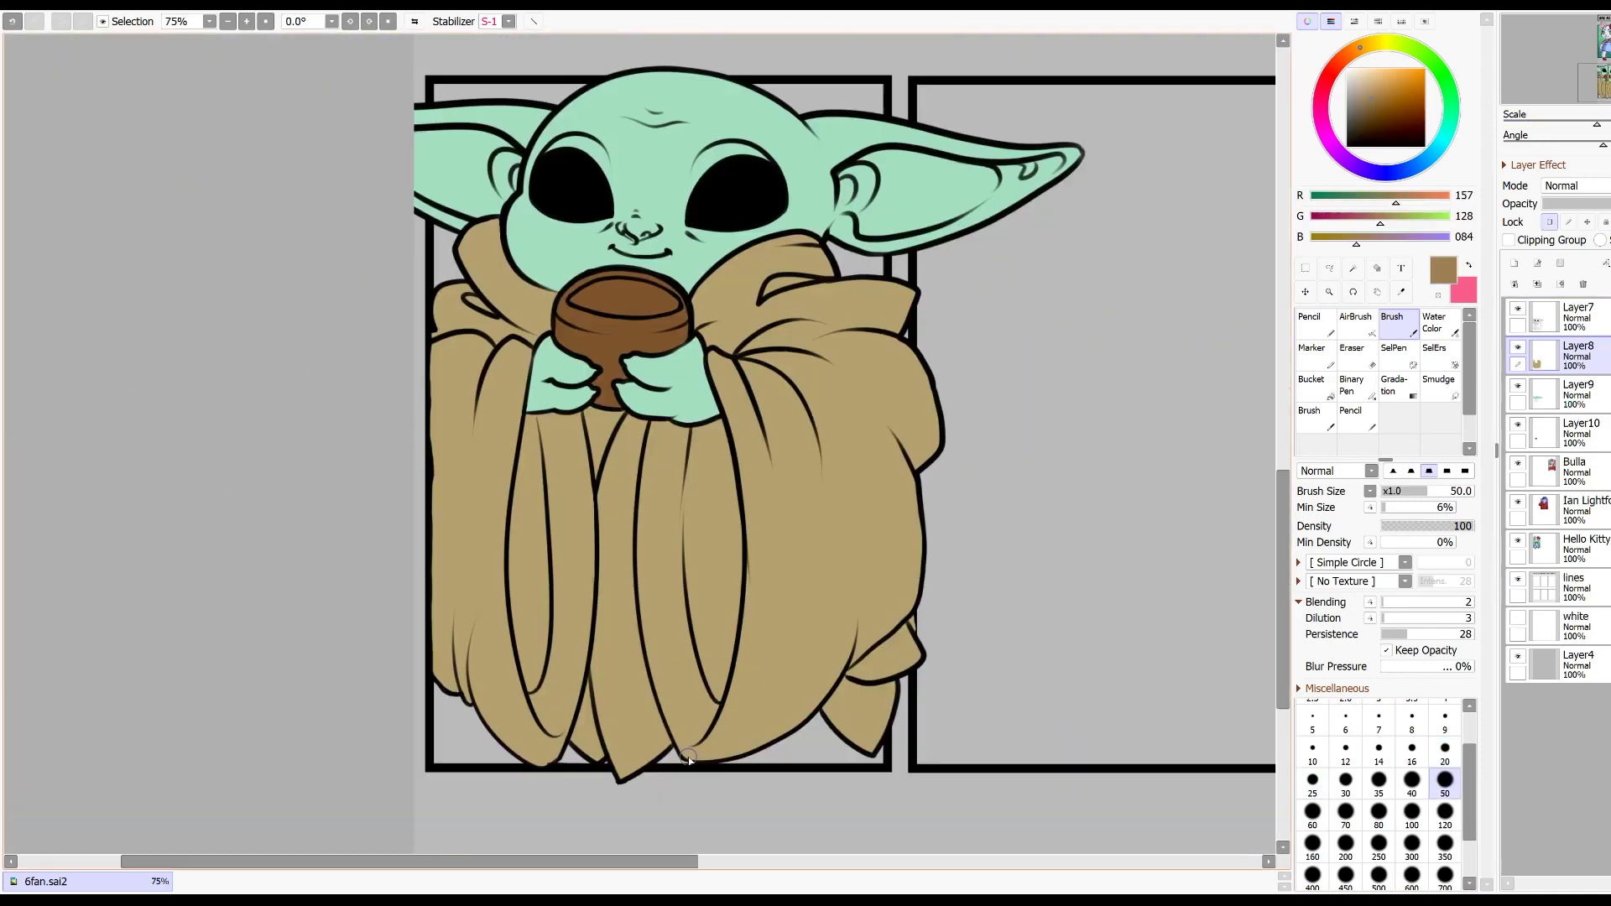
Step: Shade the robe's hem, central folds and larger sleeve in brown (157, 128, 84) with the Brush at size 50
{"action": "mouse_move", "coordinate": [696, 749]}
{"action": "left_mouse_down"}
{"action": "mouse_move", "coordinate": [743, 745]}
{"action": "mouse_move", "coordinate": [824, 670]}
{"action": "mouse_move", "coordinate": [866, 369]}
{"action": "mouse_move", "coordinate": [839, 653]}
{"action": "mouse_move", "coordinate": [847, 535]}
{"action": "mouse_move", "coordinate": [777, 732]}
{"action": "left_mouse_up"}
{"action": "mouse_move", "coordinate": [650, 433]}
{"action": "left_mouse_down"}
{"action": "mouse_move", "coordinate": [720, 783]}
{"action": "mouse_move", "coordinate": [643, 444]}
{"action": "mouse_move", "coordinate": [708, 752]}
{"action": "left_mouse_up"}
{"action": "mouse_move", "coordinate": [743, 374]}
{"action": "left_mouse_down"}
{"action": "mouse_move", "coordinate": [778, 547]}
{"action": "mouse_move", "coordinate": [807, 518]}
{"action": "left_mouse_up"}
{"action": "left_click_drag", "start_coordinate": [655, 332], "coordinate": [734, 250]}
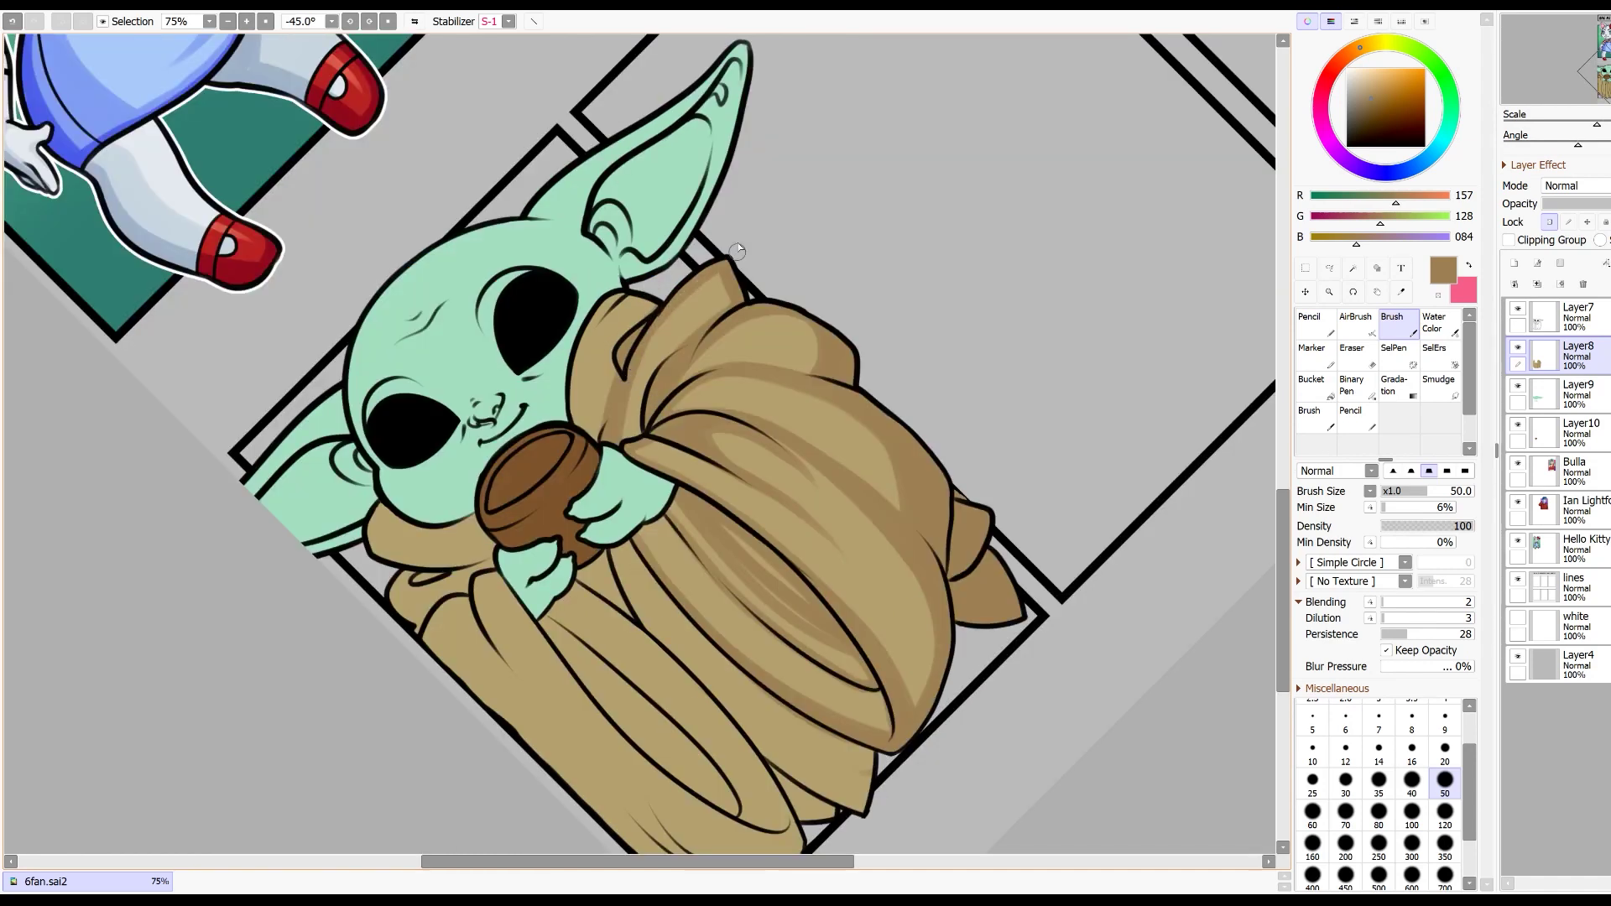
Step: Shade the robe's collar near the face and the smaller sleeve's hanging folds in the same brown
{"action": "mouse_move", "coordinate": [630, 291]}
{"action": "left_mouse_down"}
{"action": "mouse_move", "coordinate": [593, 464]}
{"action": "mouse_move", "coordinate": [660, 299]}
{"action": "left_mouse_up"}
{"action": "left_click_drag", "start_coordinate": [579, 494], "coordinate": [621, 663]}
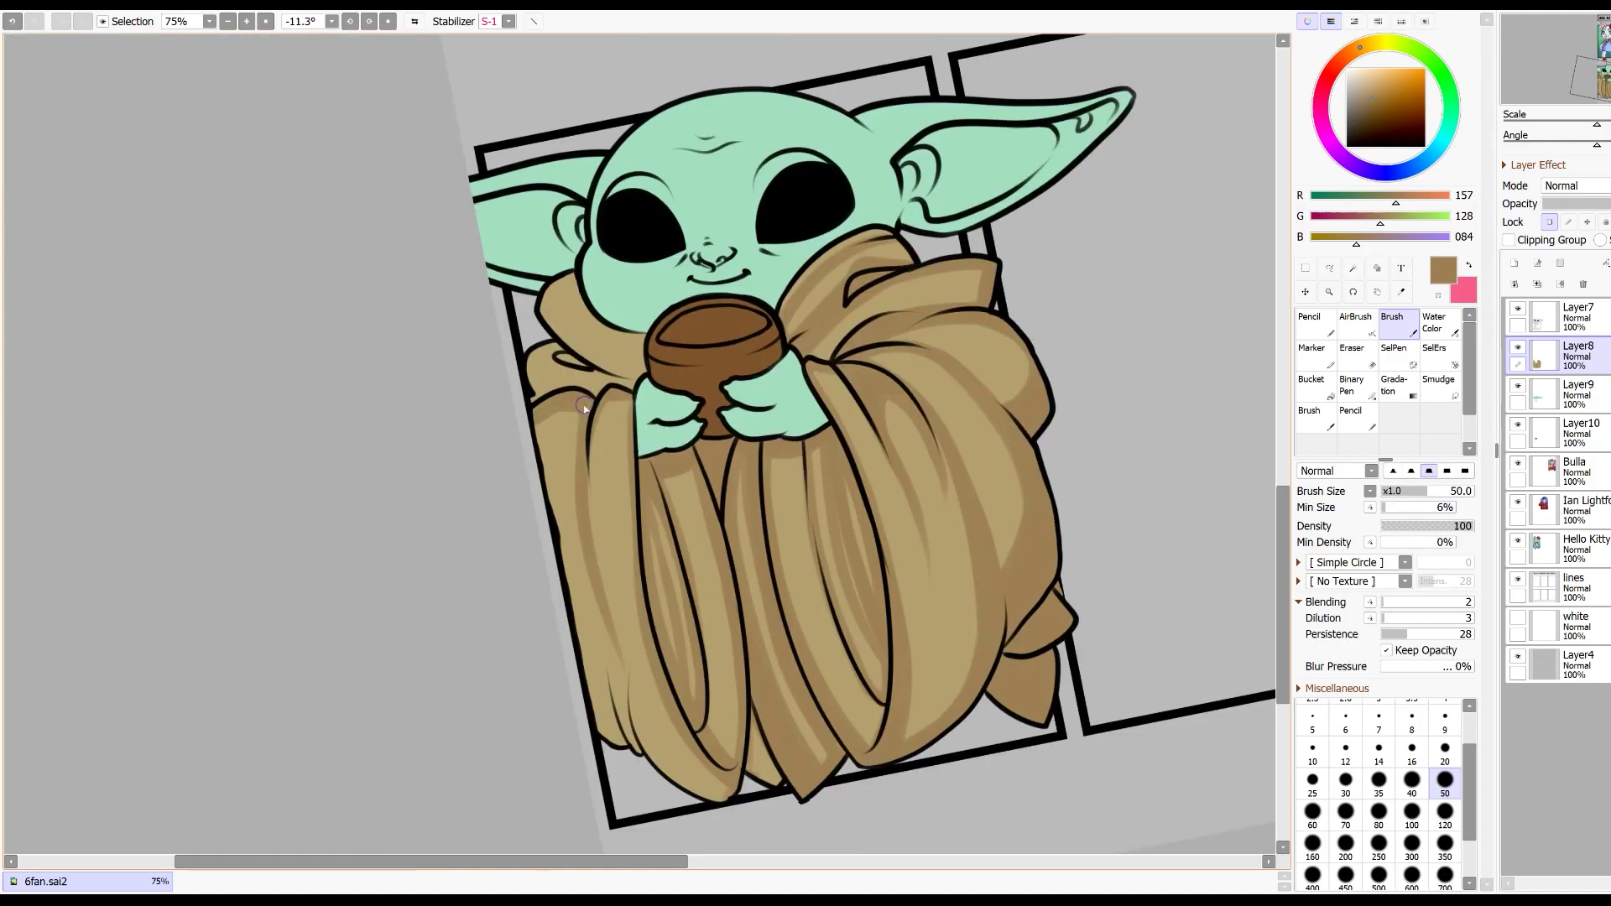
{"action": "left_click_drag", "start_coordinate": [609, 633], "coordinate": [692, 789]}
{"action": "mouse_move", "coordinate": [596, 581]}
{"action": "left_mouse_down"}
{"action": "mouse_move", "coordinate": [642, 709]}
{"action": "mouse_move", "coordinate": [725, 782]}
{"action": "left_mouse_up"}
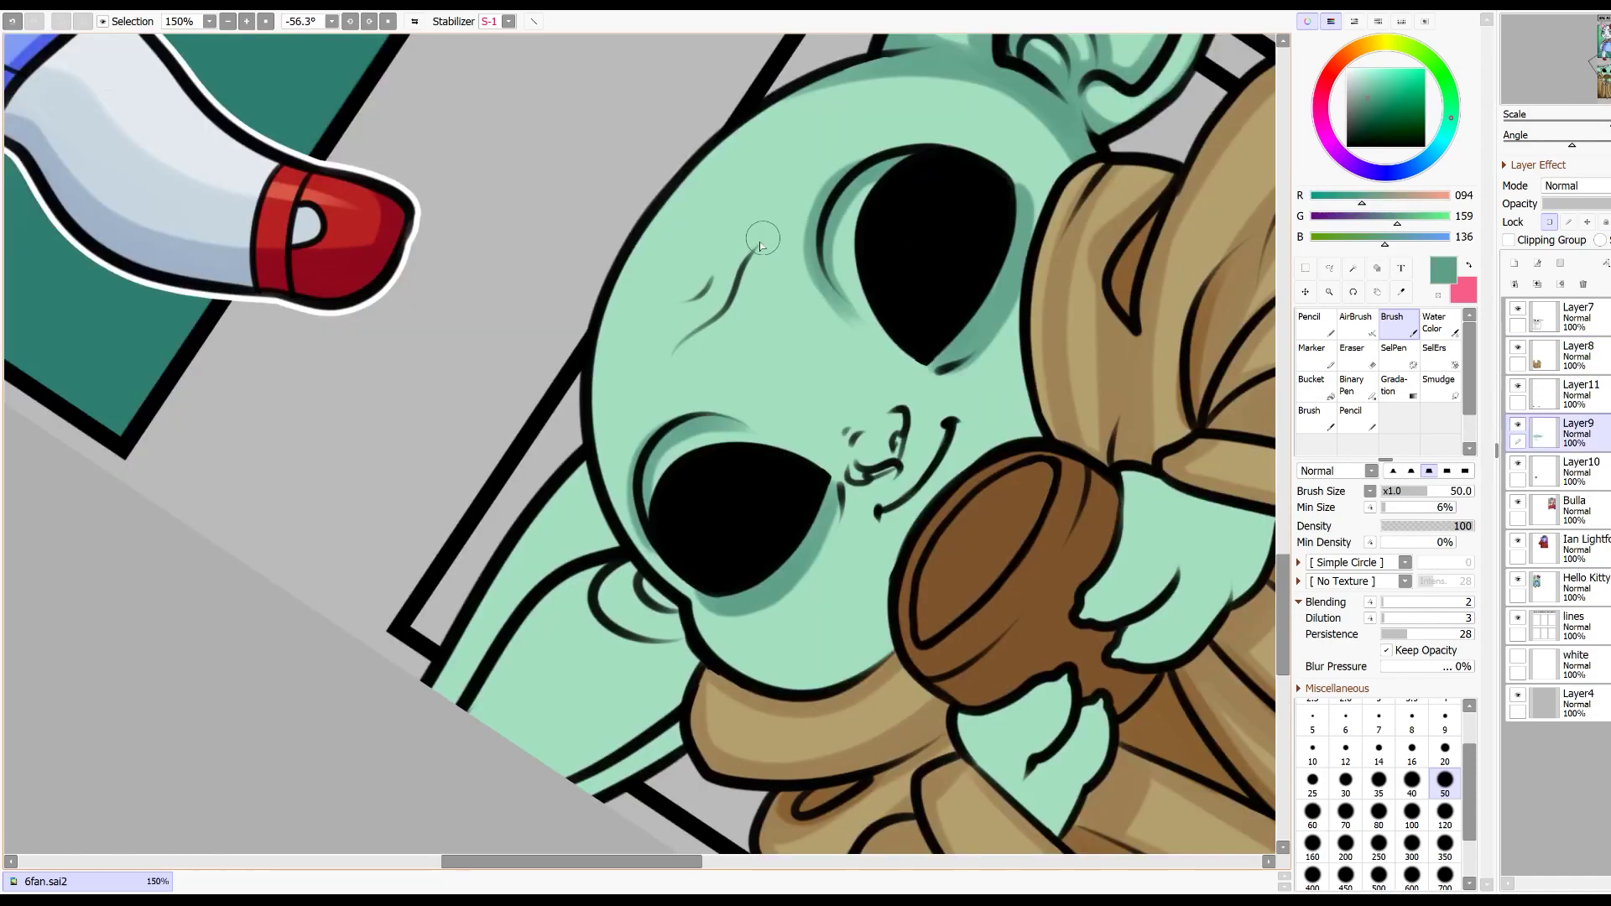
Step: Shade the green character's forehead wrinkles, the area around the nose and the ear in dark green (94, 159, 136) with the Brush at size 50
{"action": "mouse_move", "coordinate": [755, 241]}
{"action": "left_mouse_down"}
{"action": "mouse_move", "coordinate": [657, 407]}
{"action": "mouse_move", "coordinate": [798, 215]}
{"action": "left_mouse_up"}
{"action": "left_click_drag", "start_coordinate": [659, 322], "coordinate": [729, 241]}
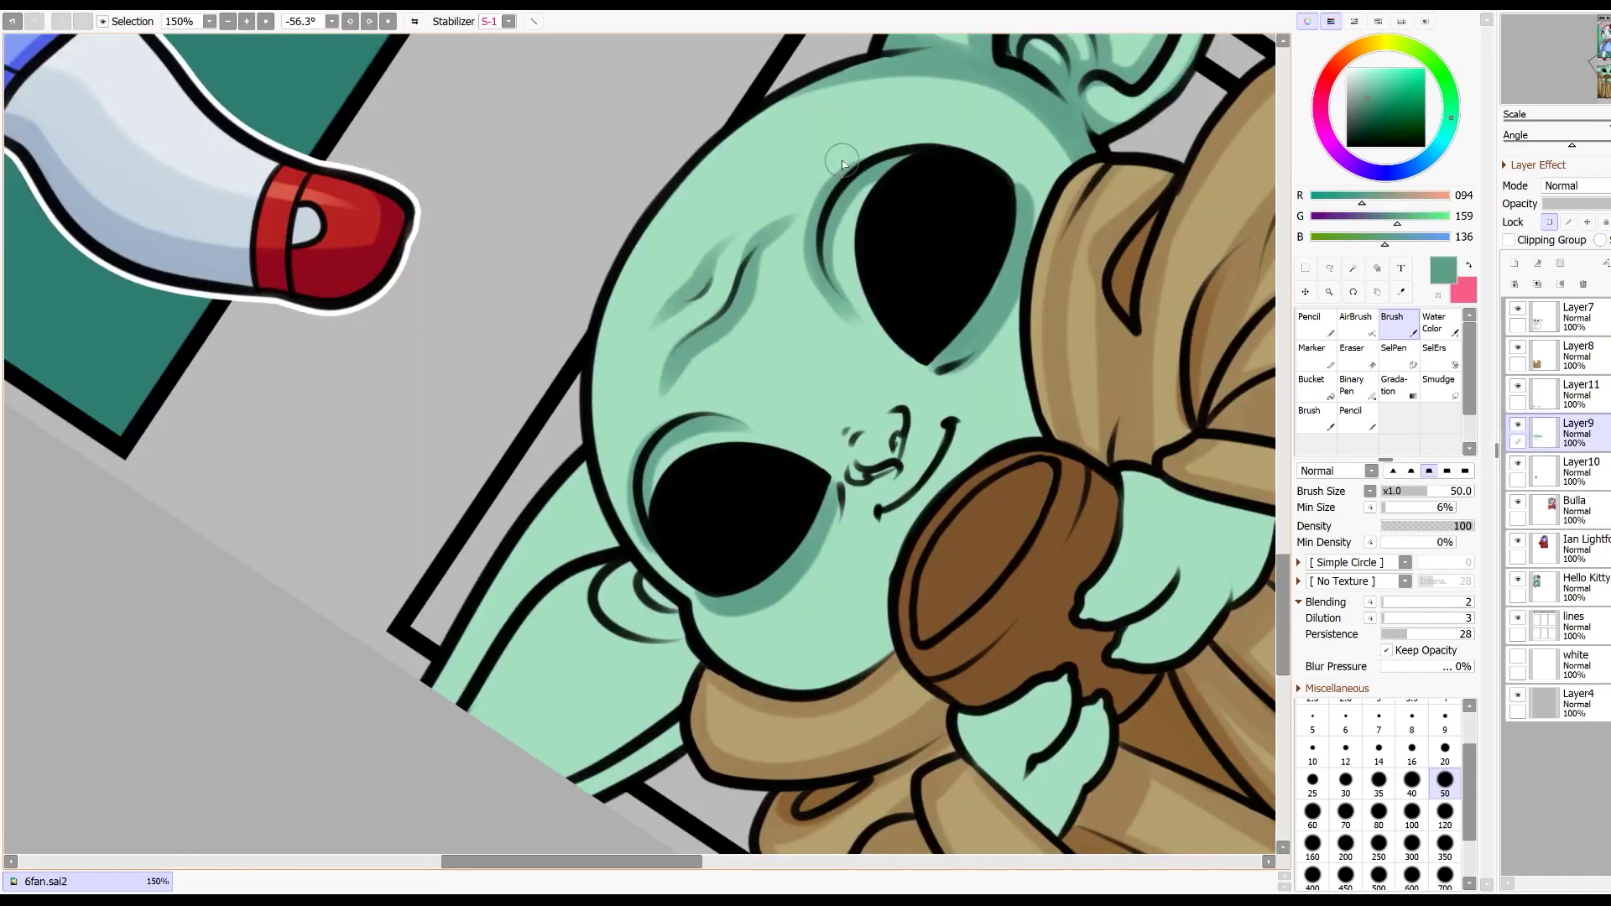
{"action": "mouse_move", "coordinate": [841, 468]}
{"action": "left_mouse_down"}
{"action": "mouse_move", "coordinate": [846, 417]}
{"action": "mouse_move", "coordinate": [821, 414]}
{"action": "mouse_move", "coordinate": [923, 536]}
{"action": "mouse_move", "coordinate": [920, 509]}
{"action": "mouse_move", "coordinate": [885, 512]}
{"action": "mouse_move", "coordinate": [956, 417]}
{"action": "left_mouse_up"}
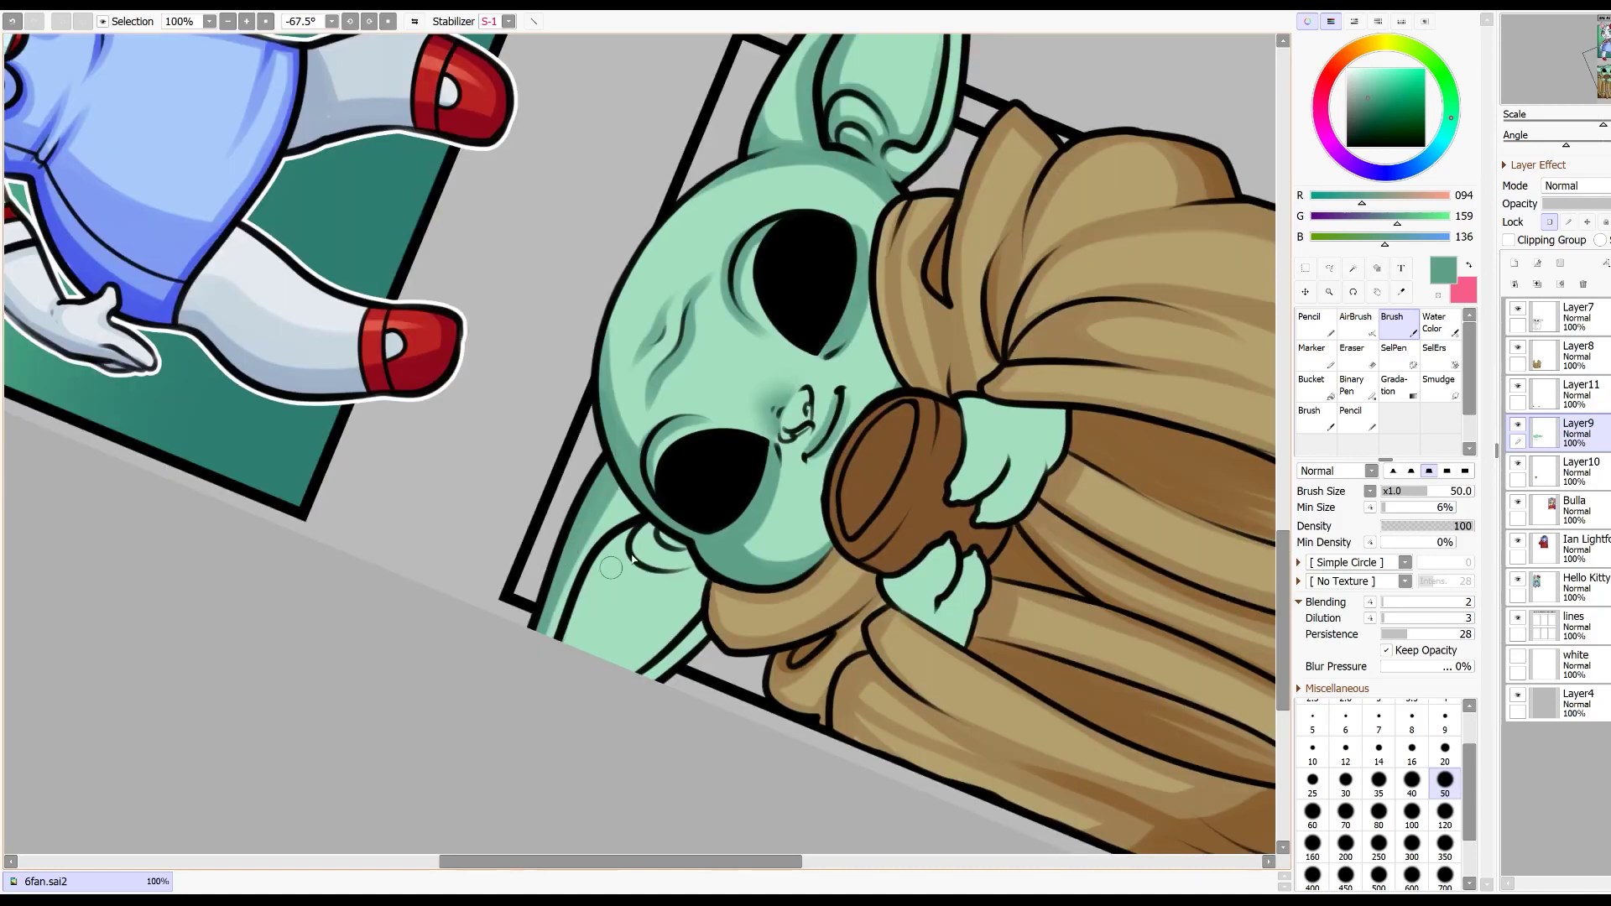
{"action": "left_click_drag", "start_coordinate": [716, 615], "coordinate": [645, 665]}
{"action": "mouse_move", "coordinate": [703, 575]}
{"action": "left_mouse_down"}
{"action": "mouse_move", "coordinate": [631, 569]}
{"action": "mouse_move", "coordinate": [631, 534]}
{"action": "left_mouse_up"}
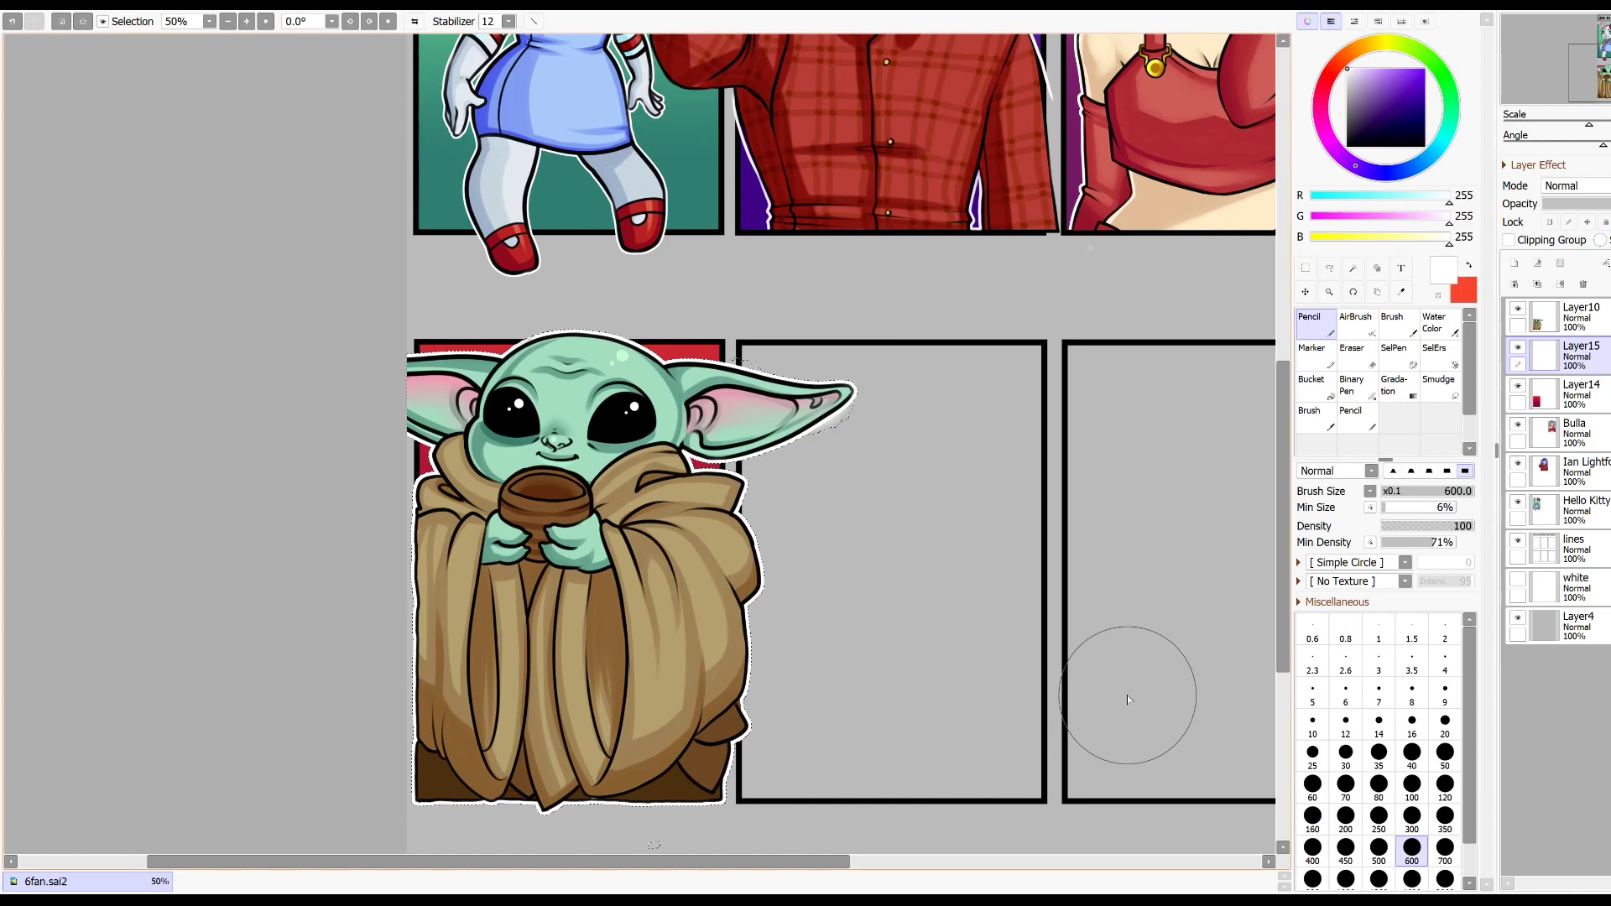
Step: Erase the white outline along the robe's edge at the fourth panel's outer border with the Eraser at size 50
{"action": "key", "text": "e"}
{"action": "left_click_drag", "start_coordinate": [417, 747], "coordinate": [425, 520]}
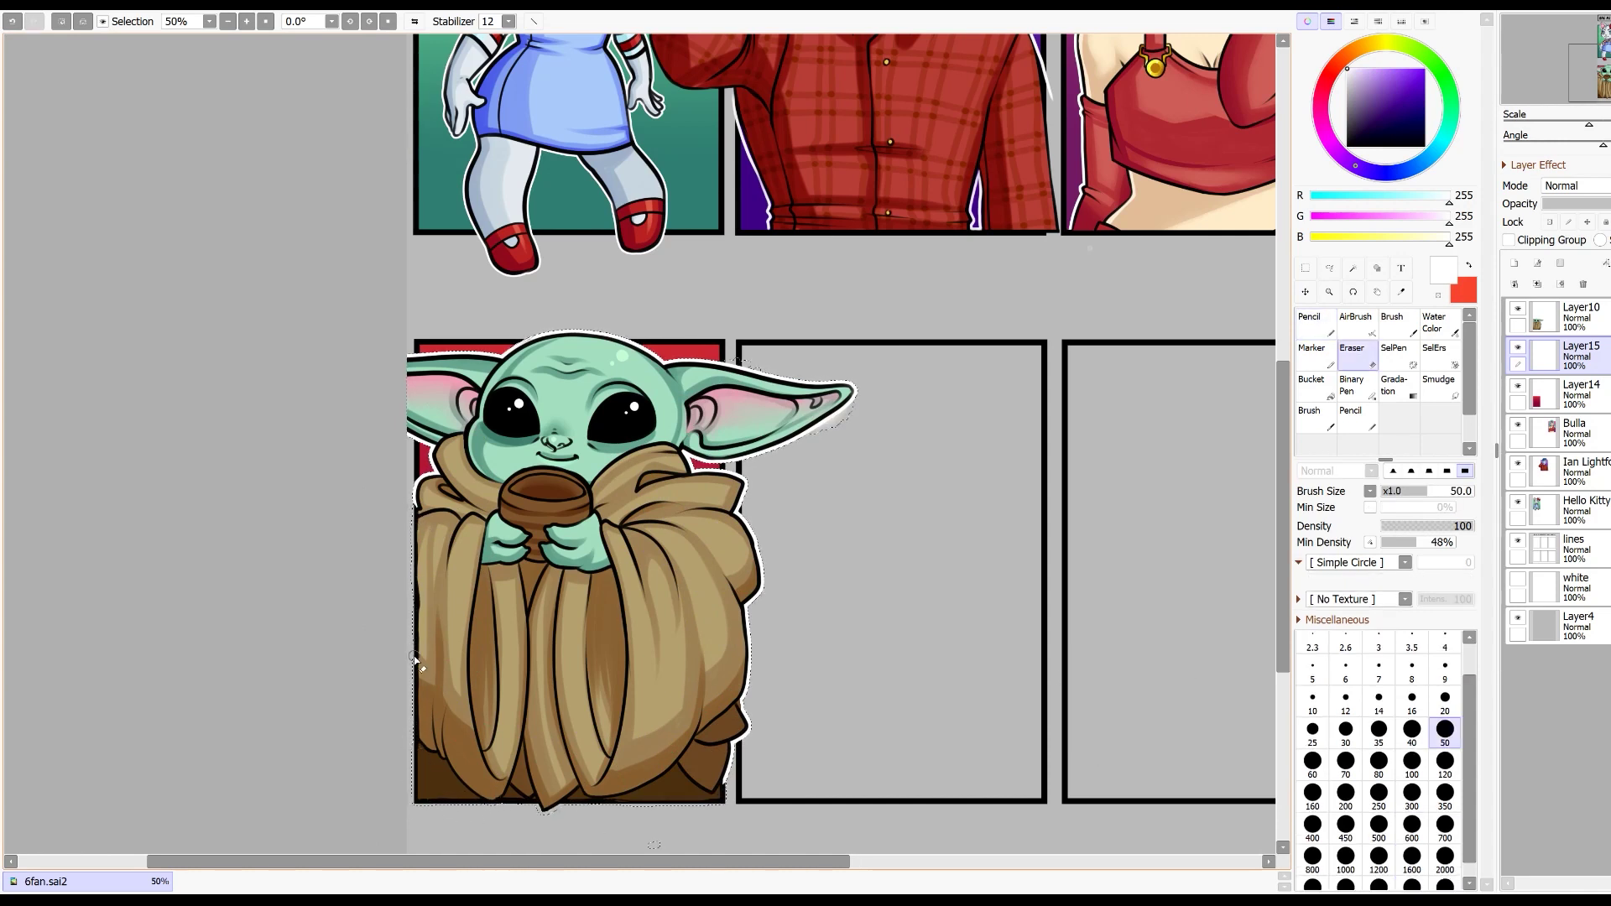
Step: Sketch the fifth character's puffy-sleeved wrap top and curly hair in blue (53, 118, 214) with the Pencil at size 100
{"action": "mouse_move", "coordinate": [839, 547]}
{"action": "left_mouse_down"}
{"action": "mouse_move", "coordinate": [916, 594]}
{"action": "mouse_move", "coordinate": [889, 689]}
{"action": "mouse_move", "coordinate": [839, 742]}
{"action": "mouse_move", "coordinate": [857, 780]}
{"action": "left_mouse_up"}
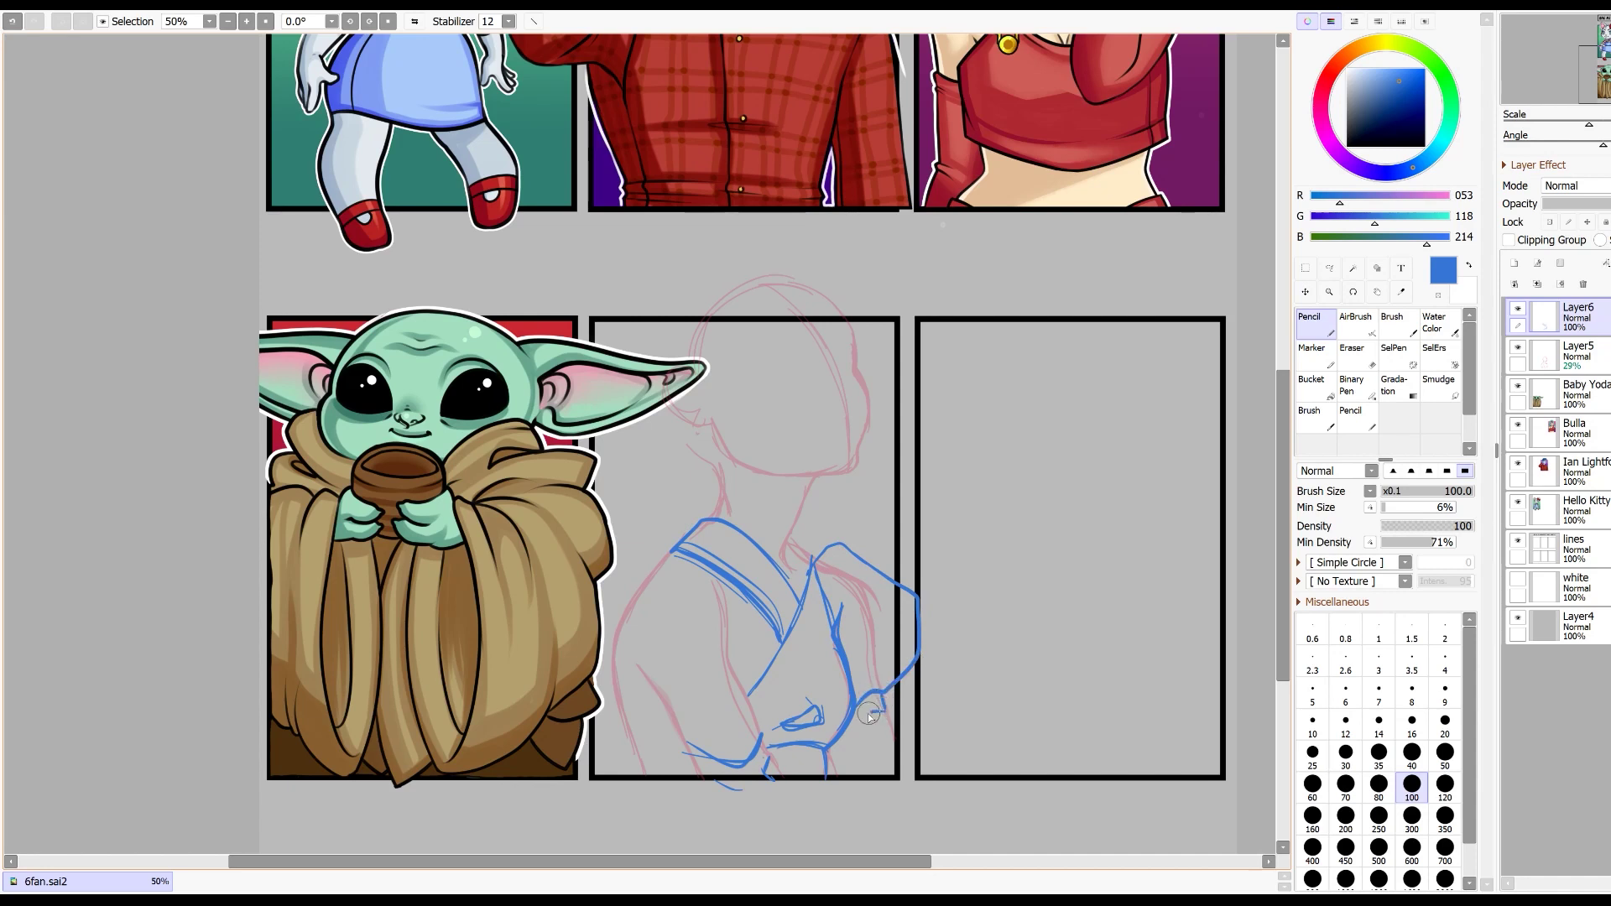
{"action": "left_click_drag", "start_coordinate": [883, 703], "coordinate": [895, 750]}
{"action": "mouse_move", "coordinate": [674, 557]}
{"action": "left_mouse_down"}
{"action": "mouse_move", "coordinate": [715, 575]}
{"action": "mouse_move", "coordinate": [728, 633]}
{"action": "left_mouse_up"}
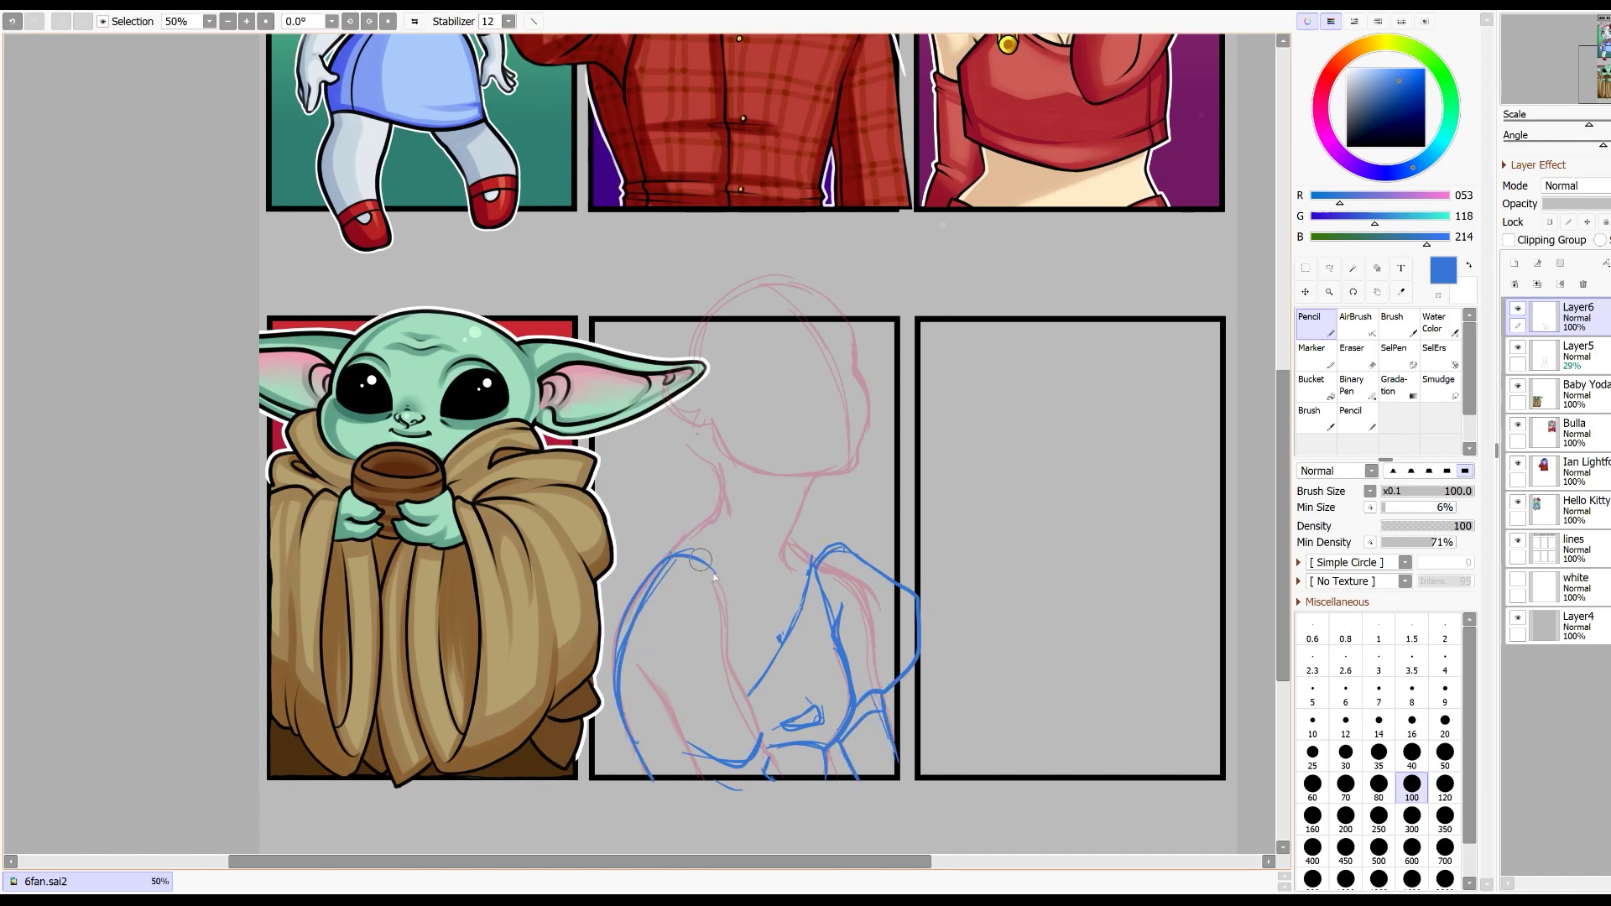
{"action": "mouse_move", "coordinate": [654, 581]}
{"action": "left_mouse_down"}
{"action": "mouse_move", "coordinate": [673, 544]}
{"action": "mouse_move", "coordinate": [750, 592]}
{"action": "left_mouse_up"}
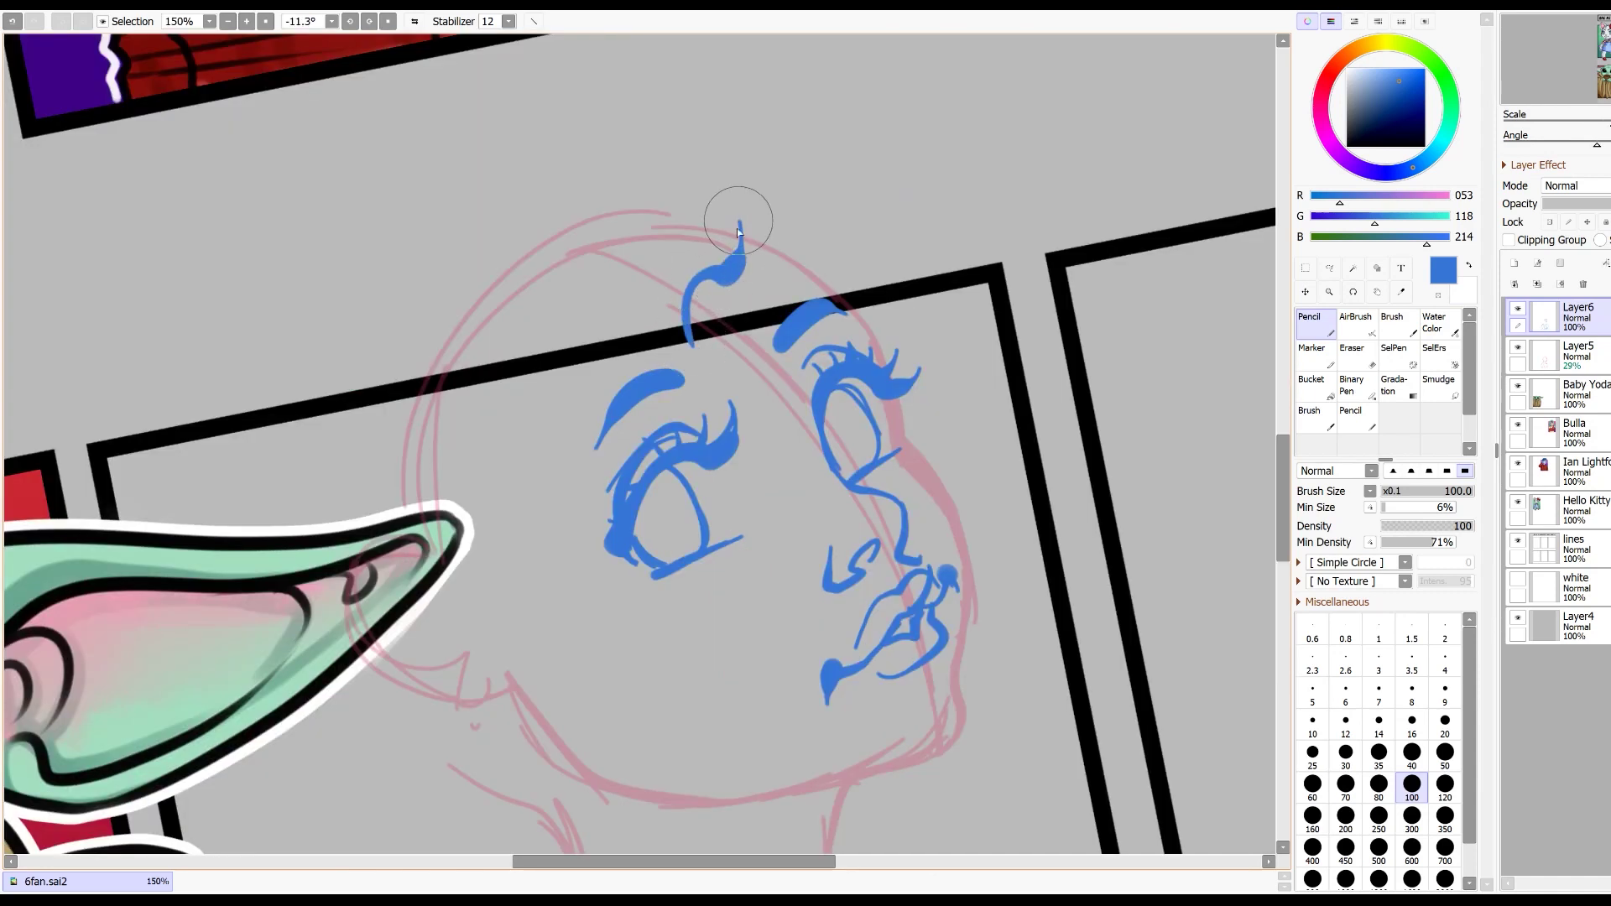
{"action": "left_click_drag", "start_coordinate": [693, 263], "coordinate": [687, 280]}
{"action": "mouse_move", "coordinate": [758, 334]}
{"action": "left_mouse_down"}
{"action": "mouse_move", "coordinate": [695, 305]}
{"action": "mouse_move", "coordinate": [724, 335]}
{"action": "left_mouse_up"}
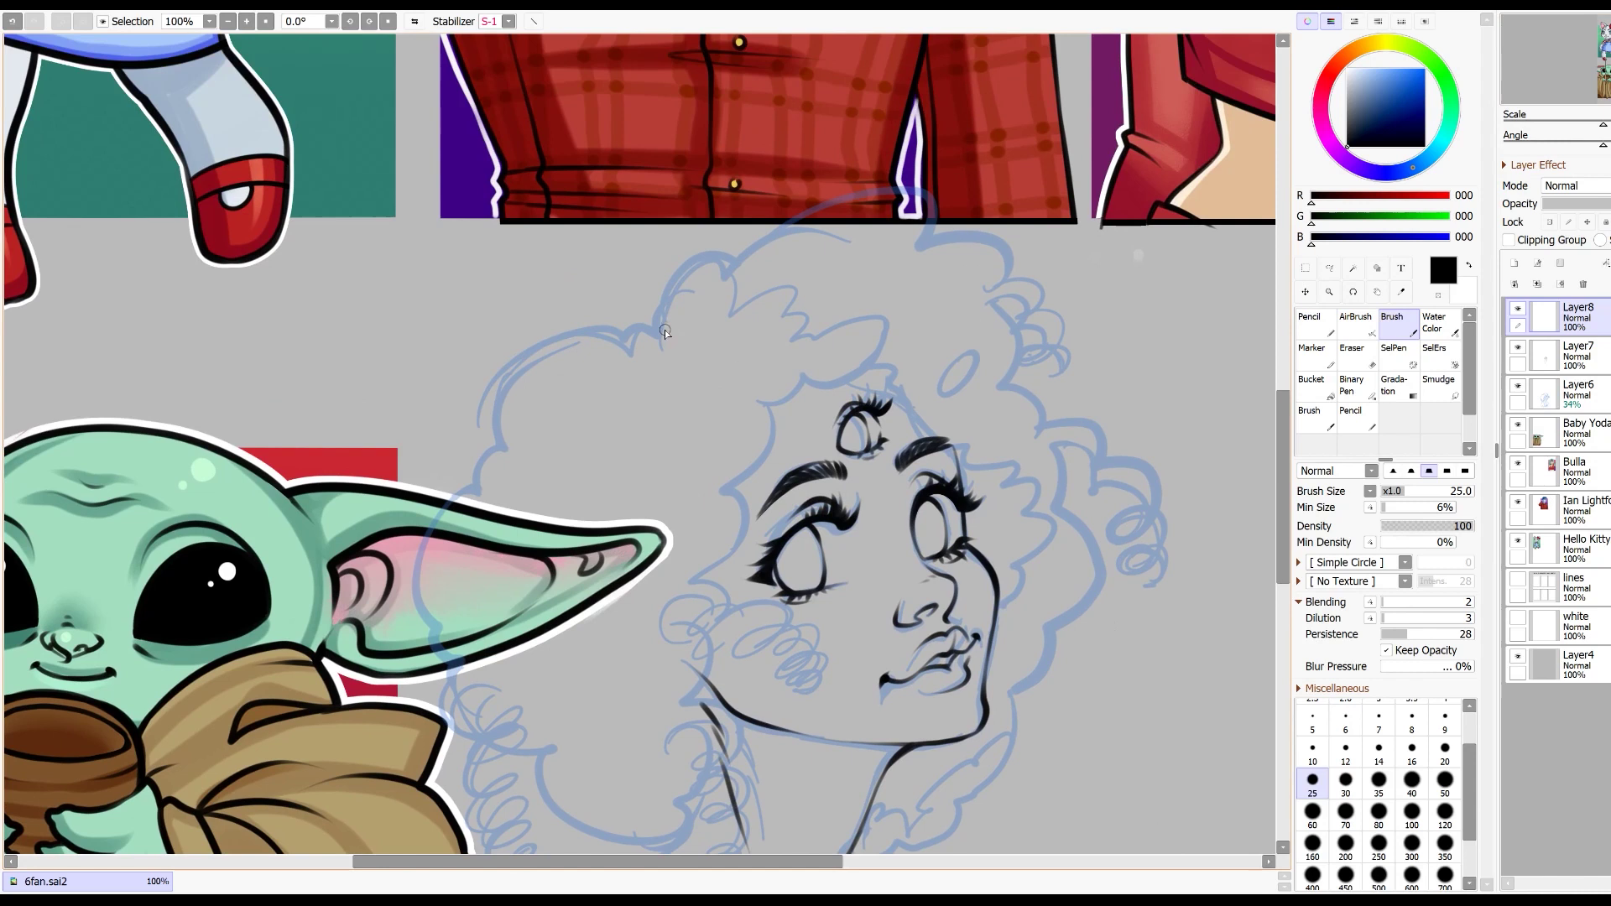
Step: Ink the curly hair's outline, fringe and ringlets in black with the Brush at size 25
{"action": "left_click_drag", "start_coordinate": [665, 330], "coordinate": [836, 205]}
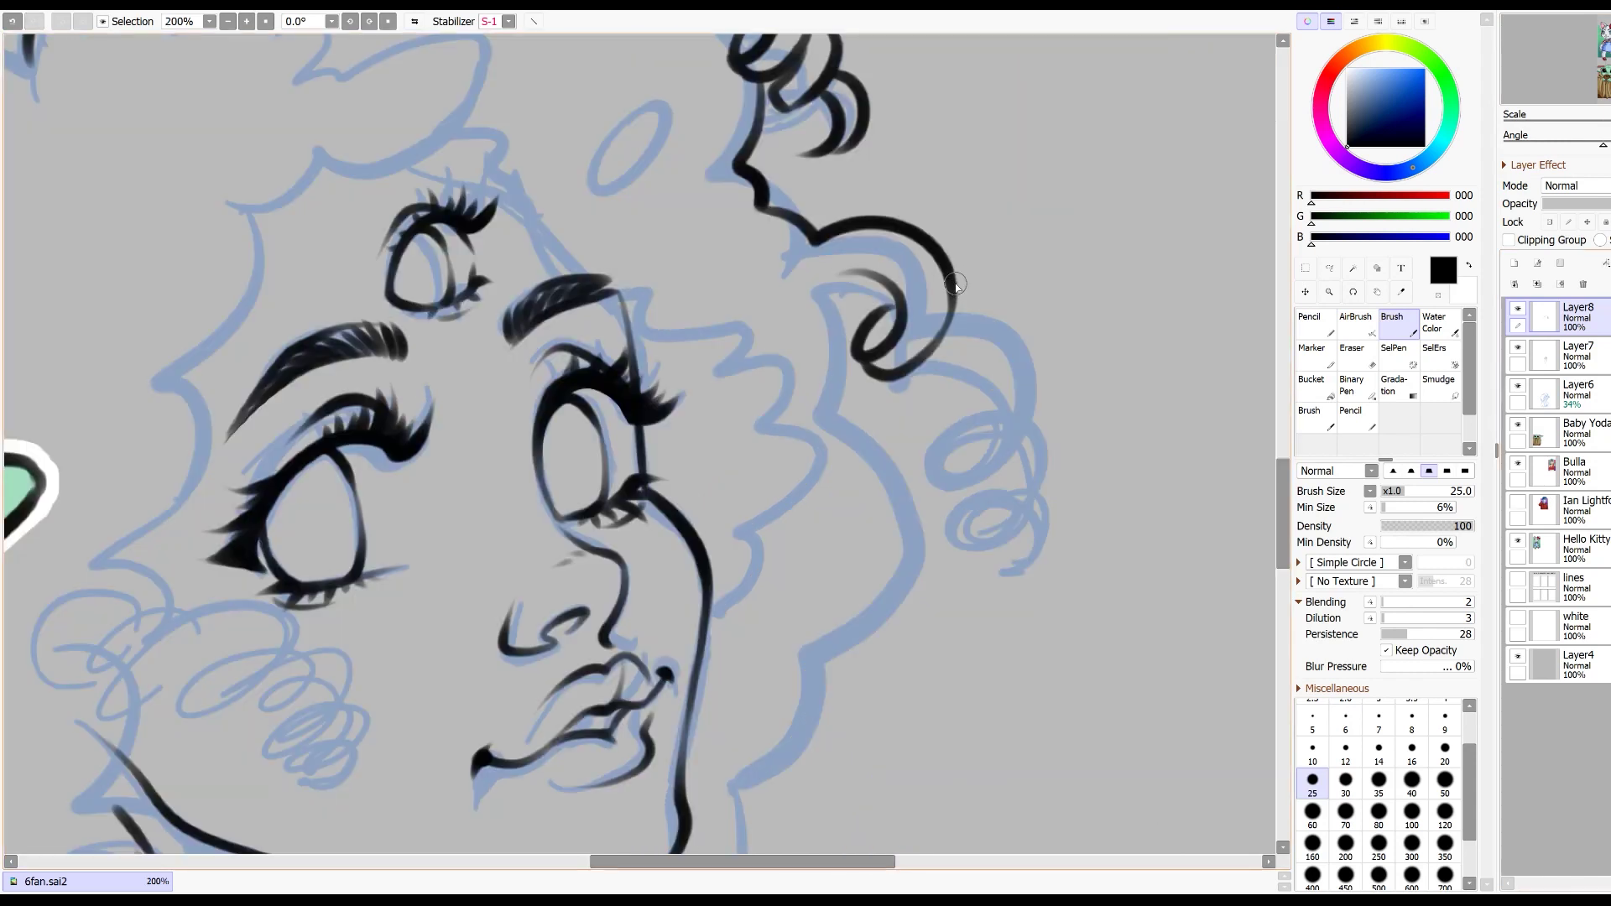
{"action": "mouse_move", "coordinate": [957, 281]}
{"action": "left_mouse_down"}
{"action": "mouse_move", "coordinate": [970, 423]}
{"action": "mouse_move", "coordinate": [931, 442]}
{"action": "mouse_move", "coordinate": [1032, 379]}
{"action": "mouse_move", "coordinate": [1011, 394]}
{"action": "mouse_move", "coordinate": [1027, 415]}
{"action": "mouse_move", "coordinate": [1018, 460]}
{"action": "left_mouse_up"}
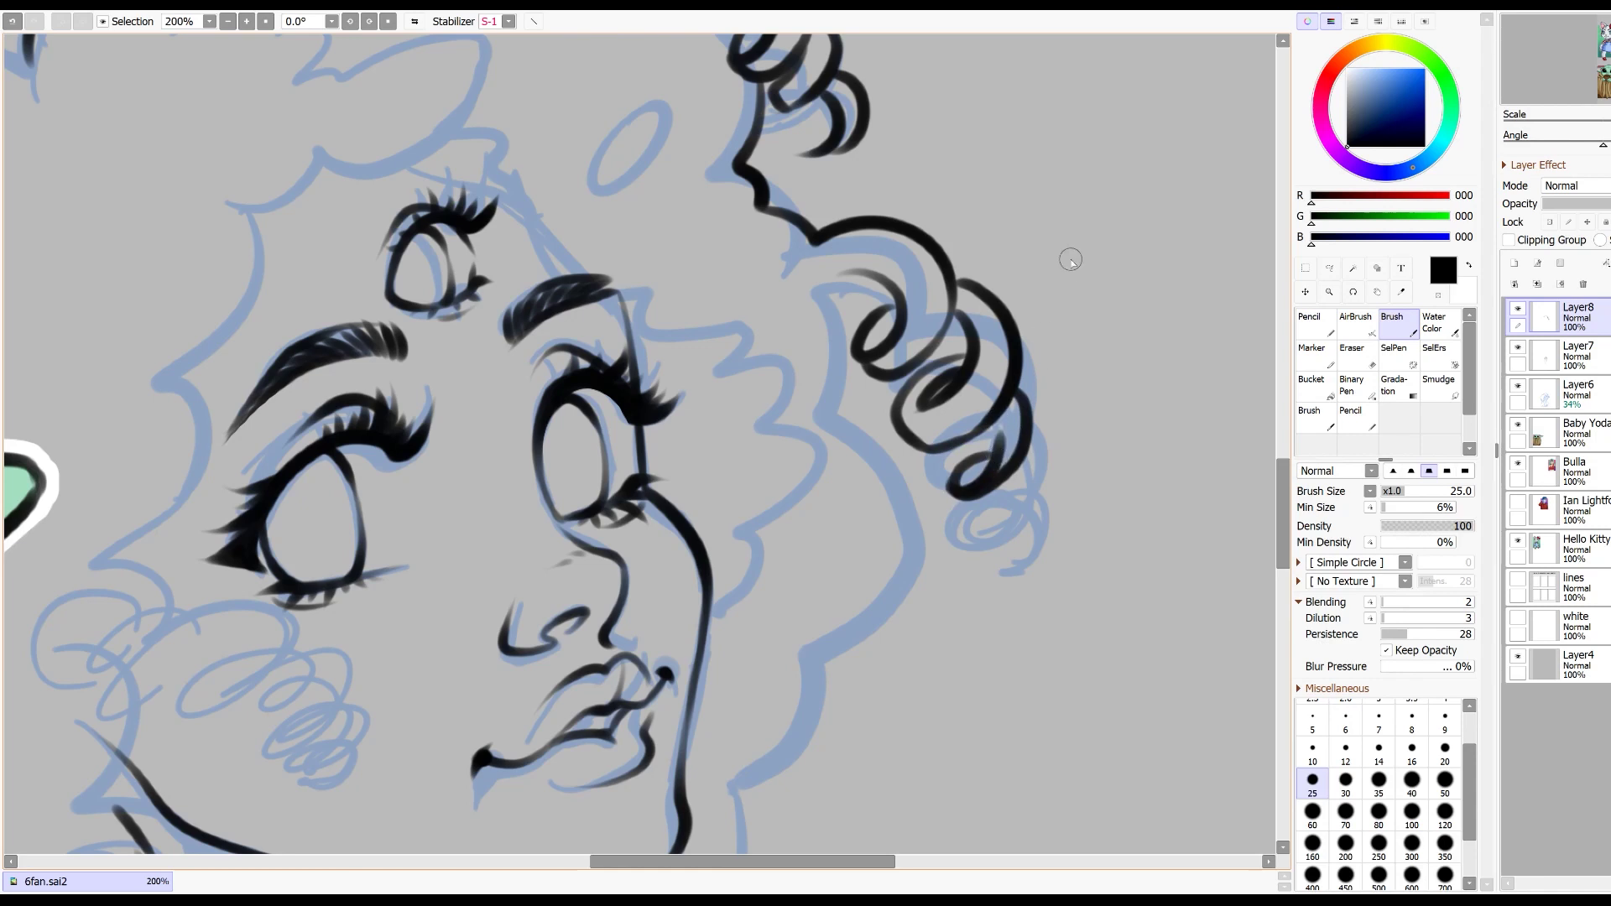
{"action": "scroll", "coordinate": [888, 189], "scroll_direction": "down", "scroll_amount": 1}
{"action": "mouse_move", "coordinate": [755, 372]}
{"action": "left_mouse_down"}
{"action": "mouse_move", "coordinate": [705, 345]}
{"action": "mouse_move", "coordinate": [599, 339]}
{"action": "left_mouse_up"}
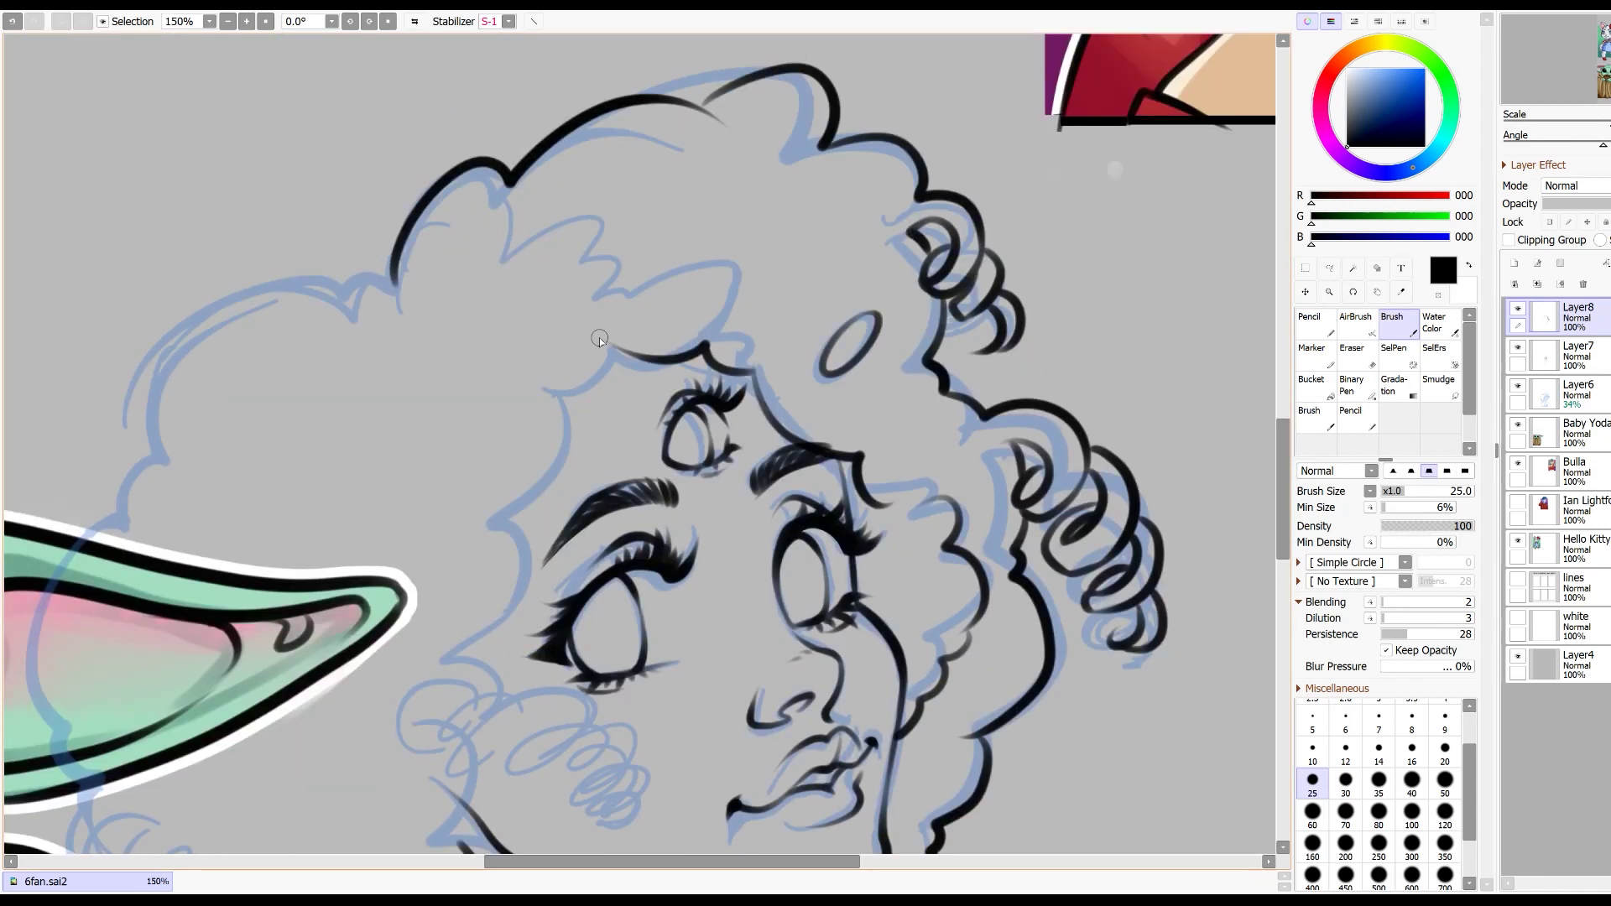
{"action": "mouse_move", "coordinate": [508, 179]}
{"action": "left_mouse_down"}
{"action": "mouse_move", "coordinate": [488, 267]}
{"action": "mouse_move", "coordinate": [654, 214]}
{"action": "left_mouse_up"}
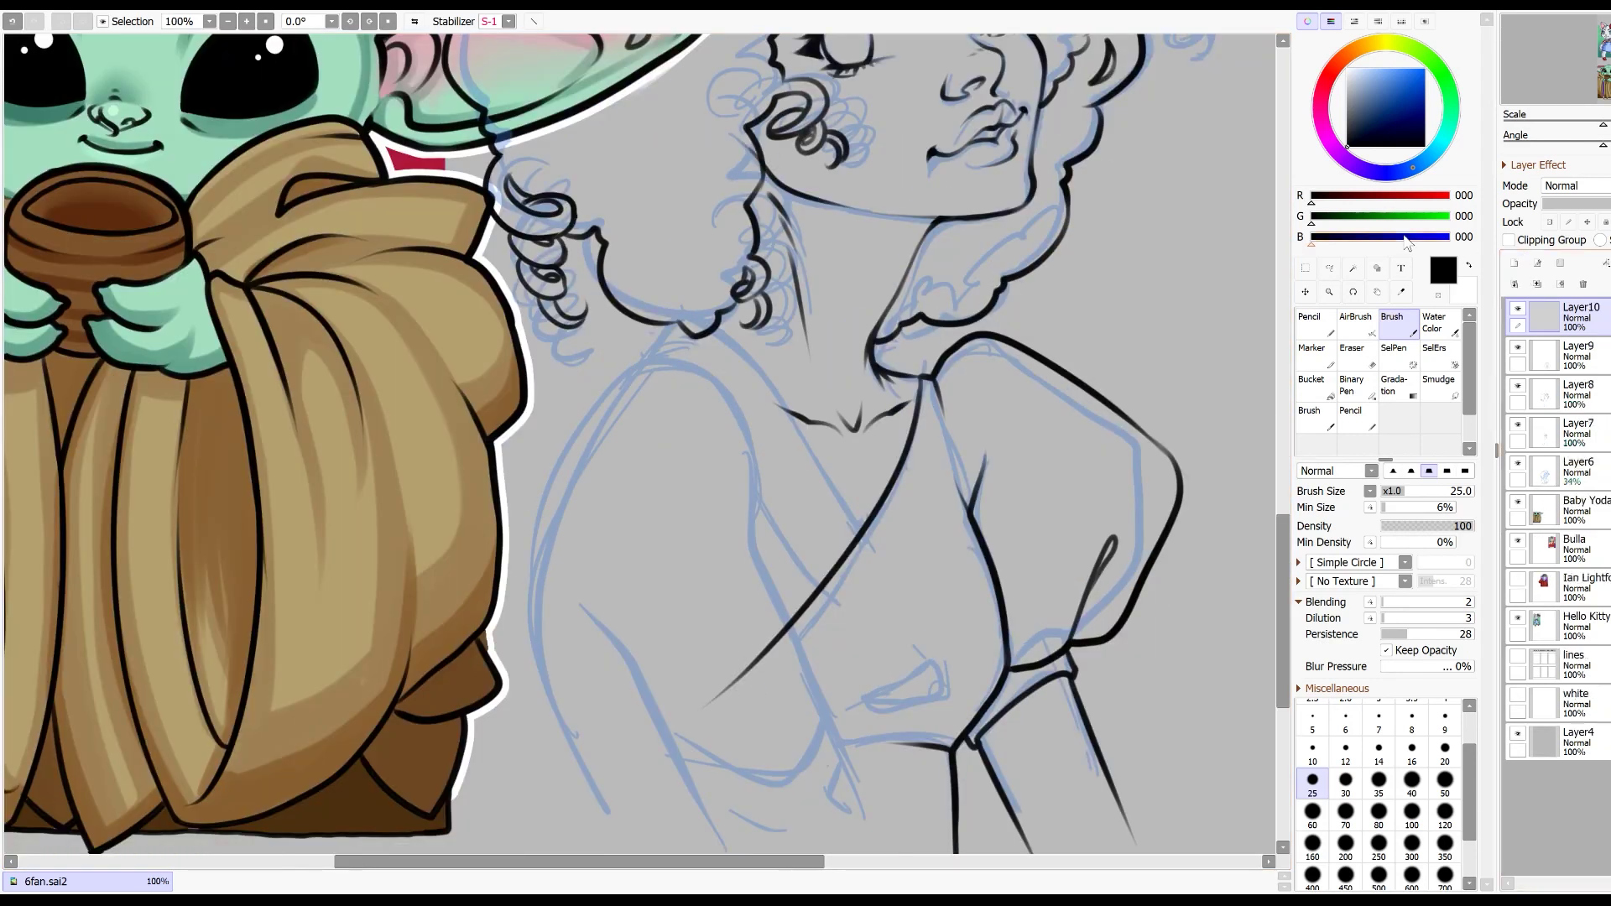
Step: Ink the wrap top's crossing neckline and the nearer shoulder and sleeve in black, redoing the first sleeve stroke
{"action": "left_click_drag", "start_coordinate": [715, 323], "coordinate": [860, 532]}
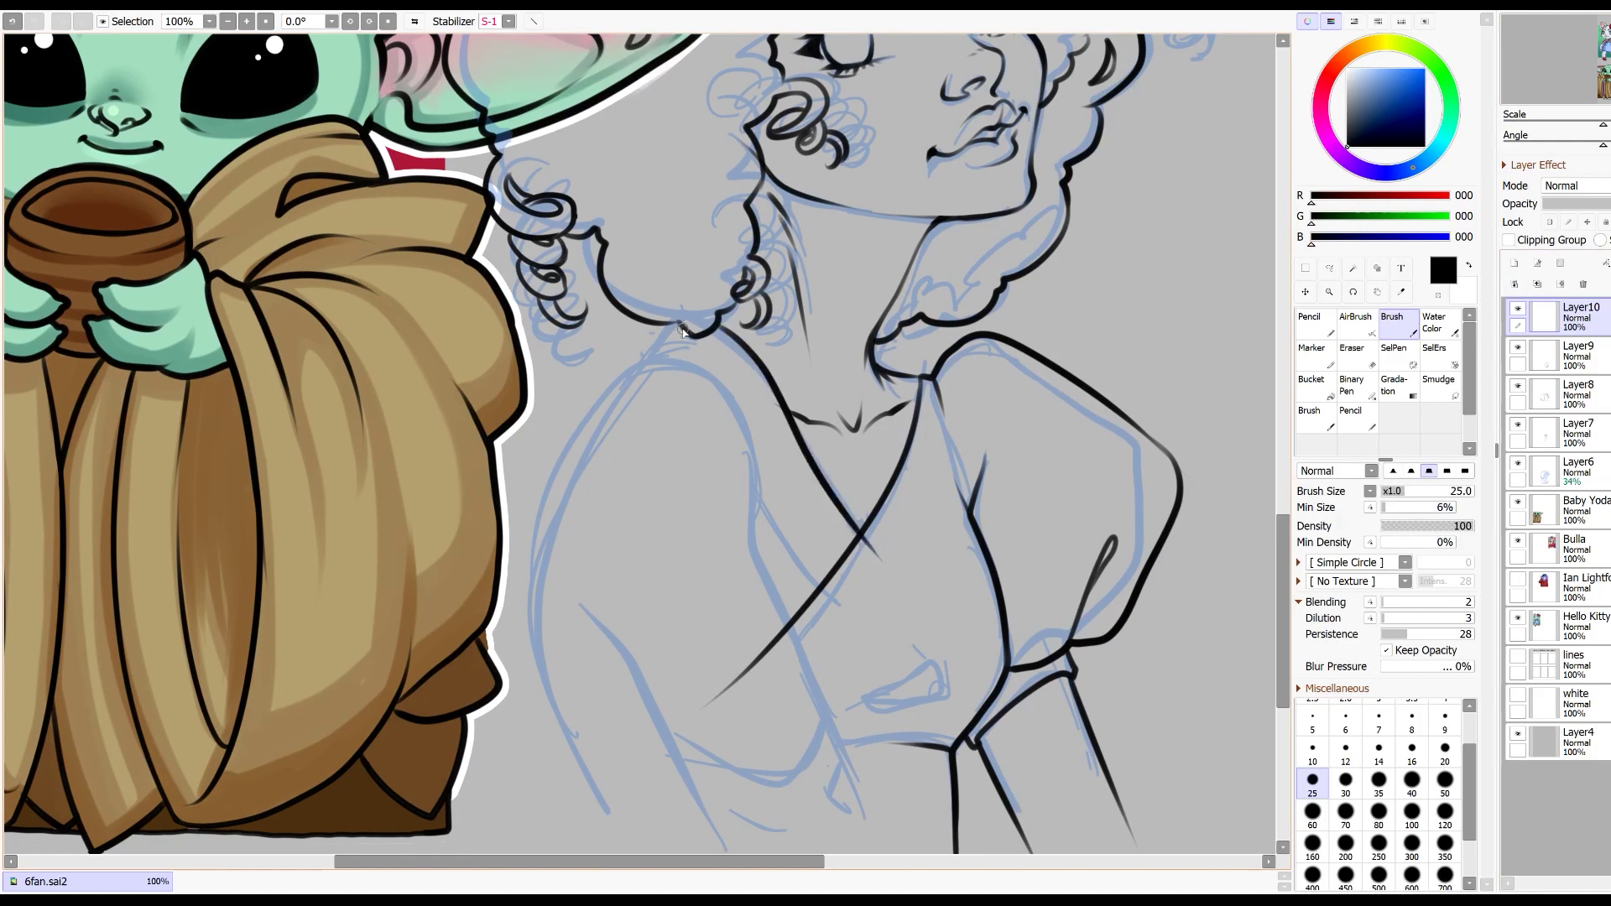
{"action": "left_click_drag", "start_coordinate": [684, 327], "coordinate": [573, 473]}
{"action": "key", "text": "ctrl+z"}
{"action": "mouse_move", "coordinate": [684, 329]}
{"action": "left_mouse_down"}
{"action": "mouse_move", "coordinate": [532, 541]}
{"action": "mouse_move", "coordinate": [620, 848]}
{"action": "left_mouse_up"}
{"action": "left_click_drag", "start_coordinate": [674, 357], "coordinate": [748, 422]}
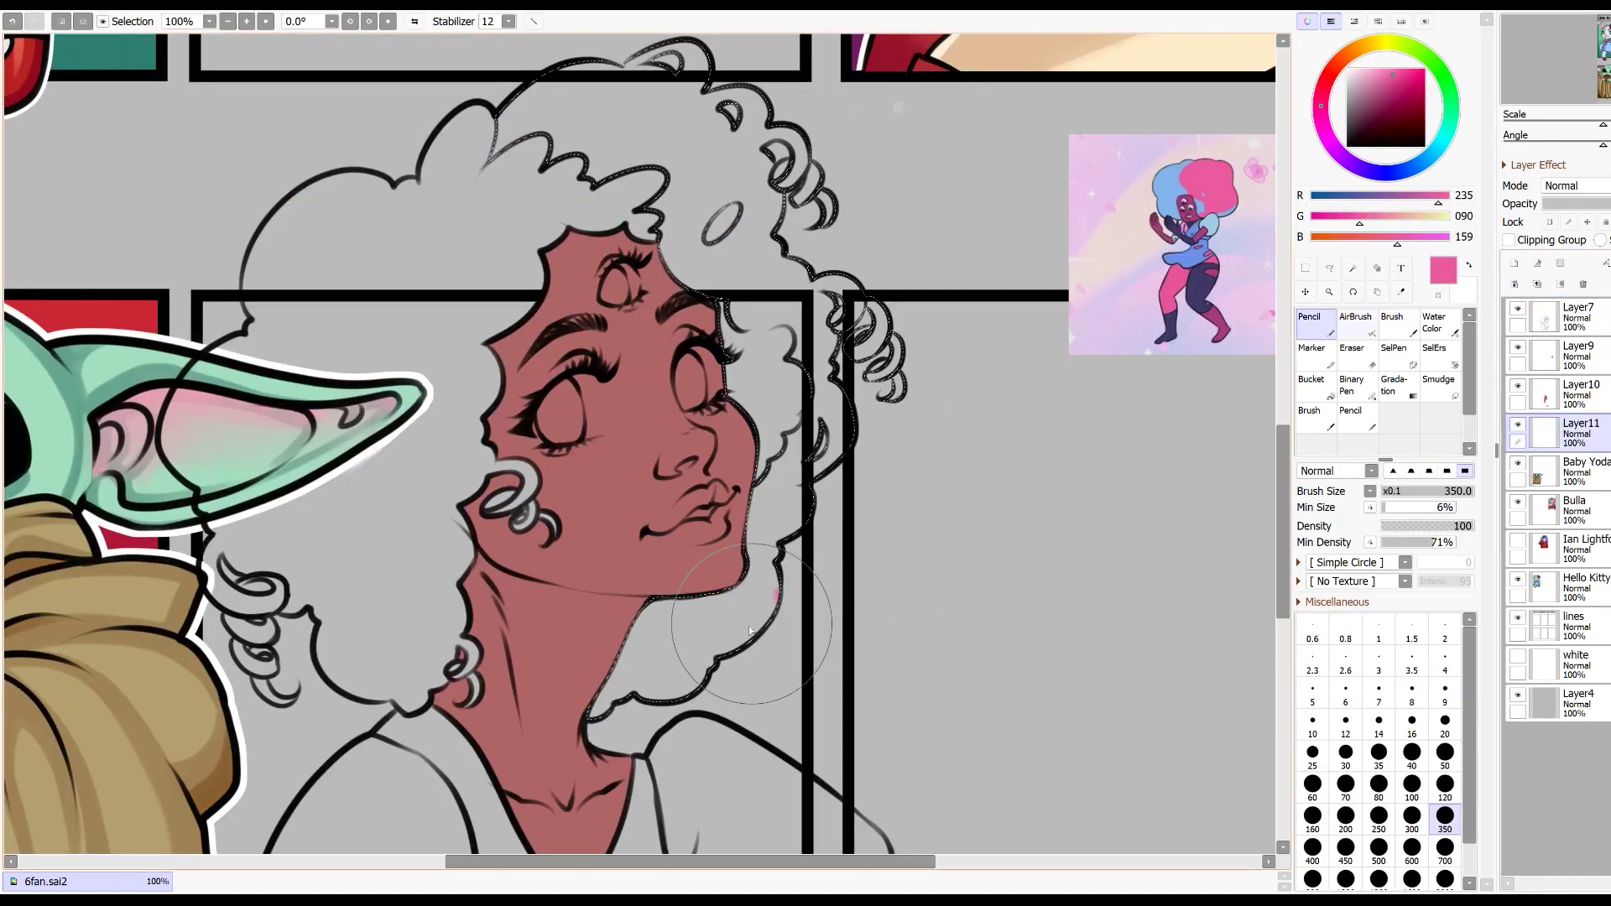
Step: Fill the hair halves with pink (235, 90, 159) and blue (130, 179, 235), and the top and nearer sleeve with flat blue and pink
{"action": "mouse_move", "coordinate": [688, 671]}
{"action": "left_mouse_down"}
{"action": "mouse_move", "coordinate": [713, 470]}
{"action": "mouse_move", "coordinate": [625, 511]}
{"action": "mouse_move", "coordinate": [738, 218]}
{"action": "mouse_move", "coordinate": [654, 151]}
{"action": "mouse_move", "coordinate": [545, 126]}
{"action": "mouse_move", "coordinate": [470, 167]}
{"action": "left_mouse_up"}
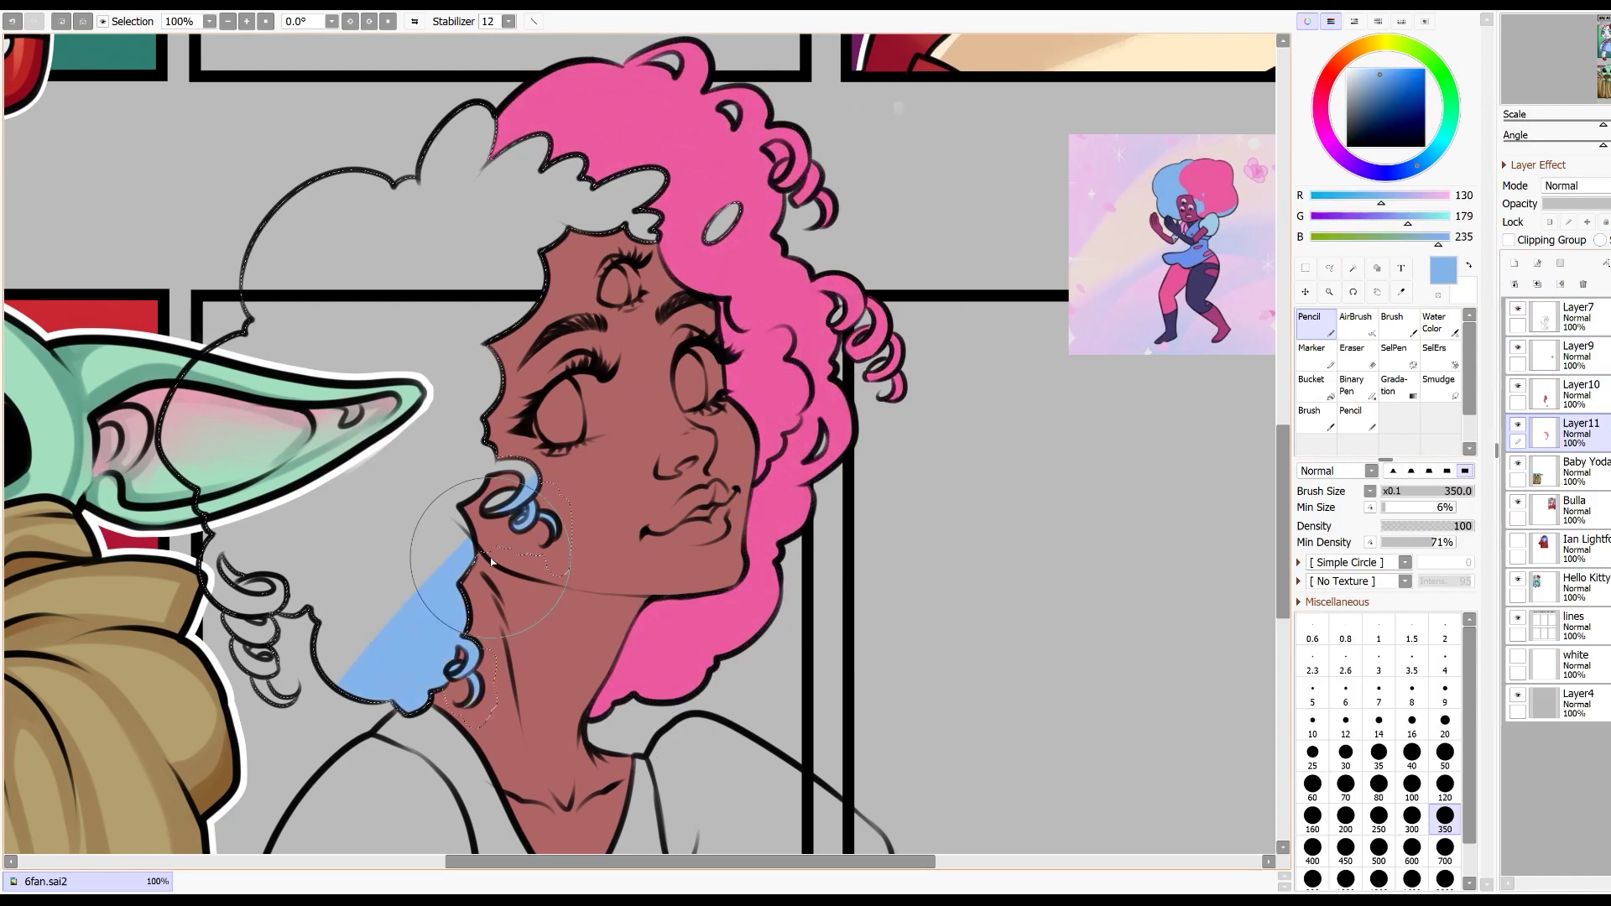
{"action": "left_click", "coordinate": [1444, 847]}
{"action": "mouse_move", "coordinate": [352, 537]}
{"action": "left_mouse_down"}
{"action": "mouse_move", "coordinate": [252, 638]}
{"action": "mouse_move", "coordinate": [223, 463]}
{"action": "mouse_move", "coordinate": [486, 168]}
{"action": "mouse_move", "coordinate": [335, 202]}
{"action": "mouse_move", "coordinate": [309, 226]}
{"action": "left_mouse_up"}
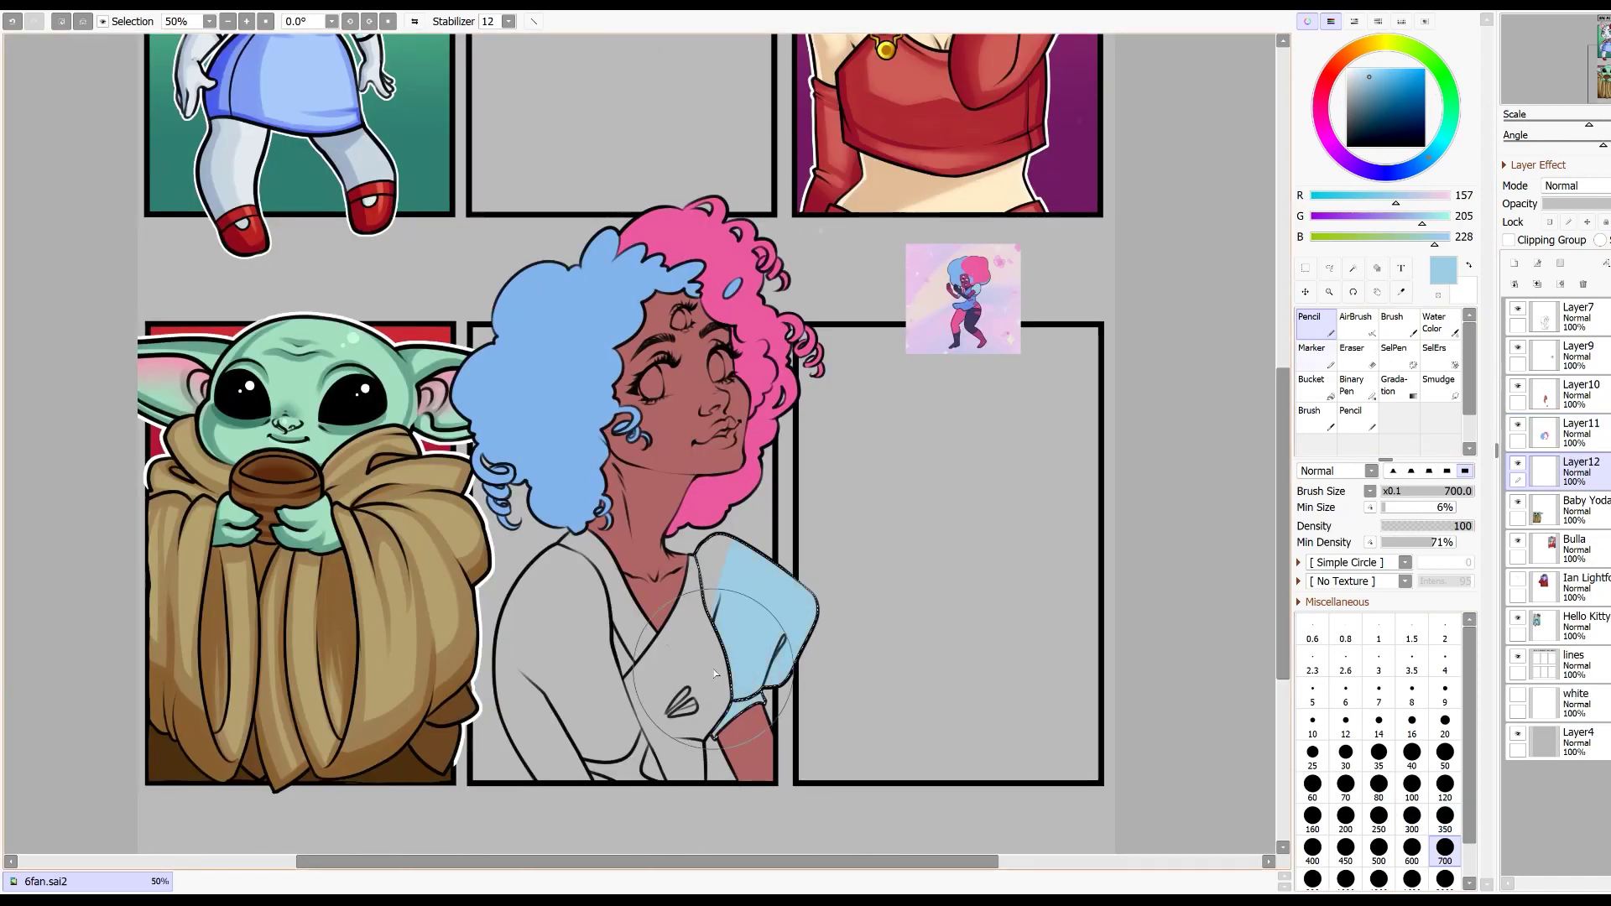
{"action": "mouse_move", "coordinate": [713, 671]}
{"action": "left_mouse_down"}
{"action": "mouse_move", "coordinate": [734, 714]}
{"action": "mouse_move", "coordinate": [671, 604]}
{"action": "mouse_move", "coordinate": [596, 721]}
{"action": "mouse_move", "coordinate": [604, 806]}
{"action": "left_mouse_up"}
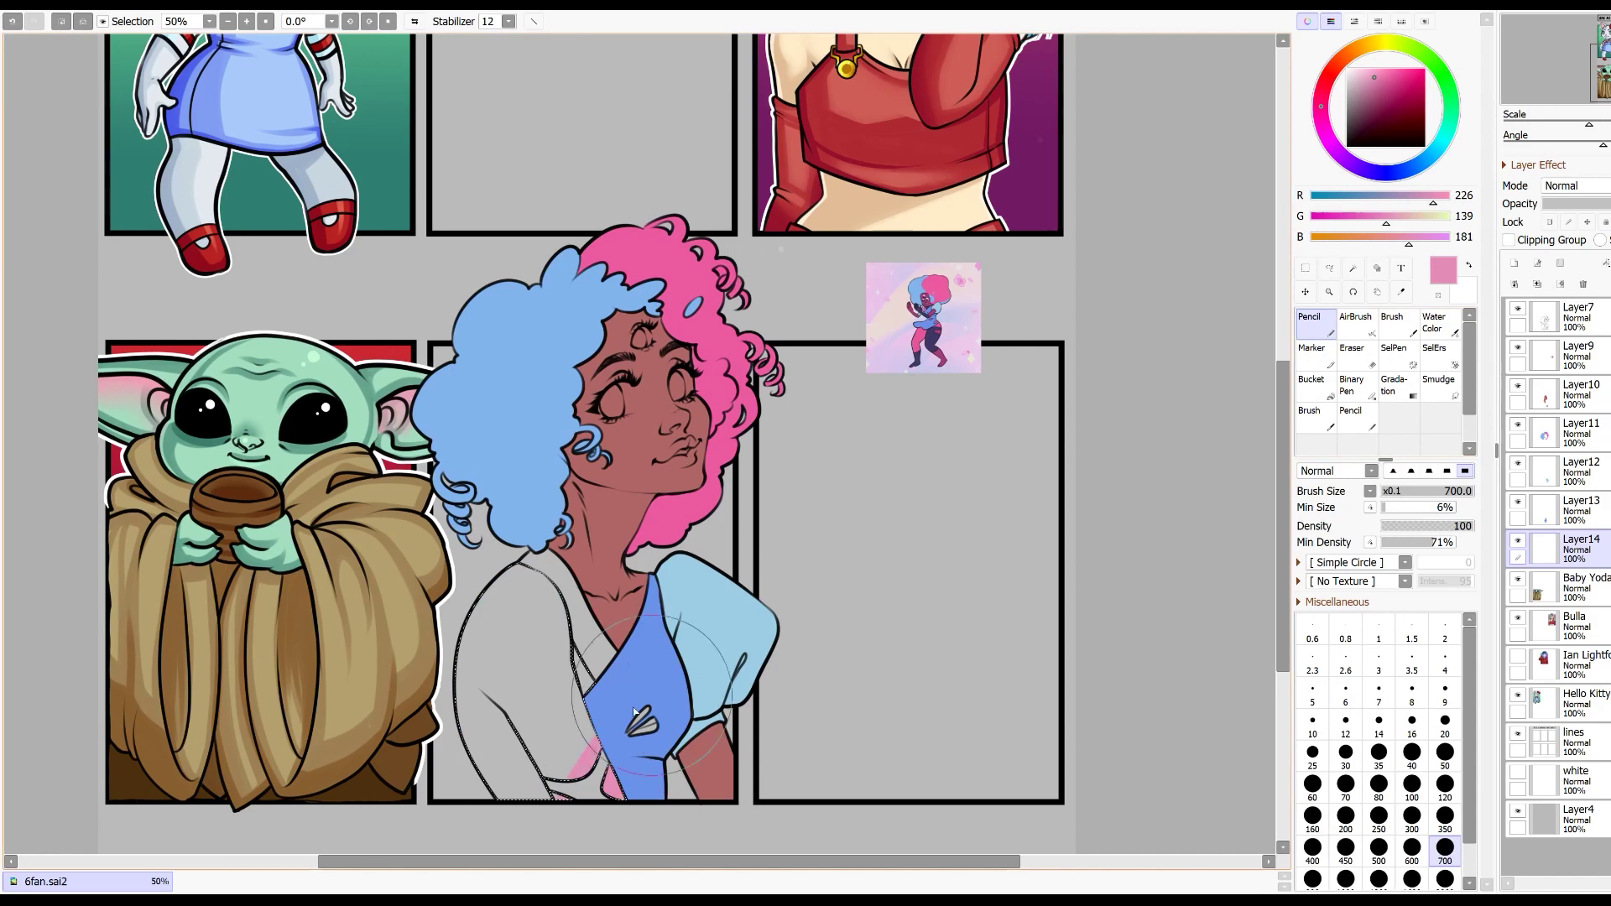
{"action": "mouse_move", "coordinate": [633, 712]}
{"action": "left_mouse_down"}
{"action": "mouse_move", "coordinate": [537, 713]}
{"action": "mouse_move", "coordinate": [503, 620]}
{"action": "mouse_move", "coordinate": [595, 765]}
{"action": "left_mouse_up"}
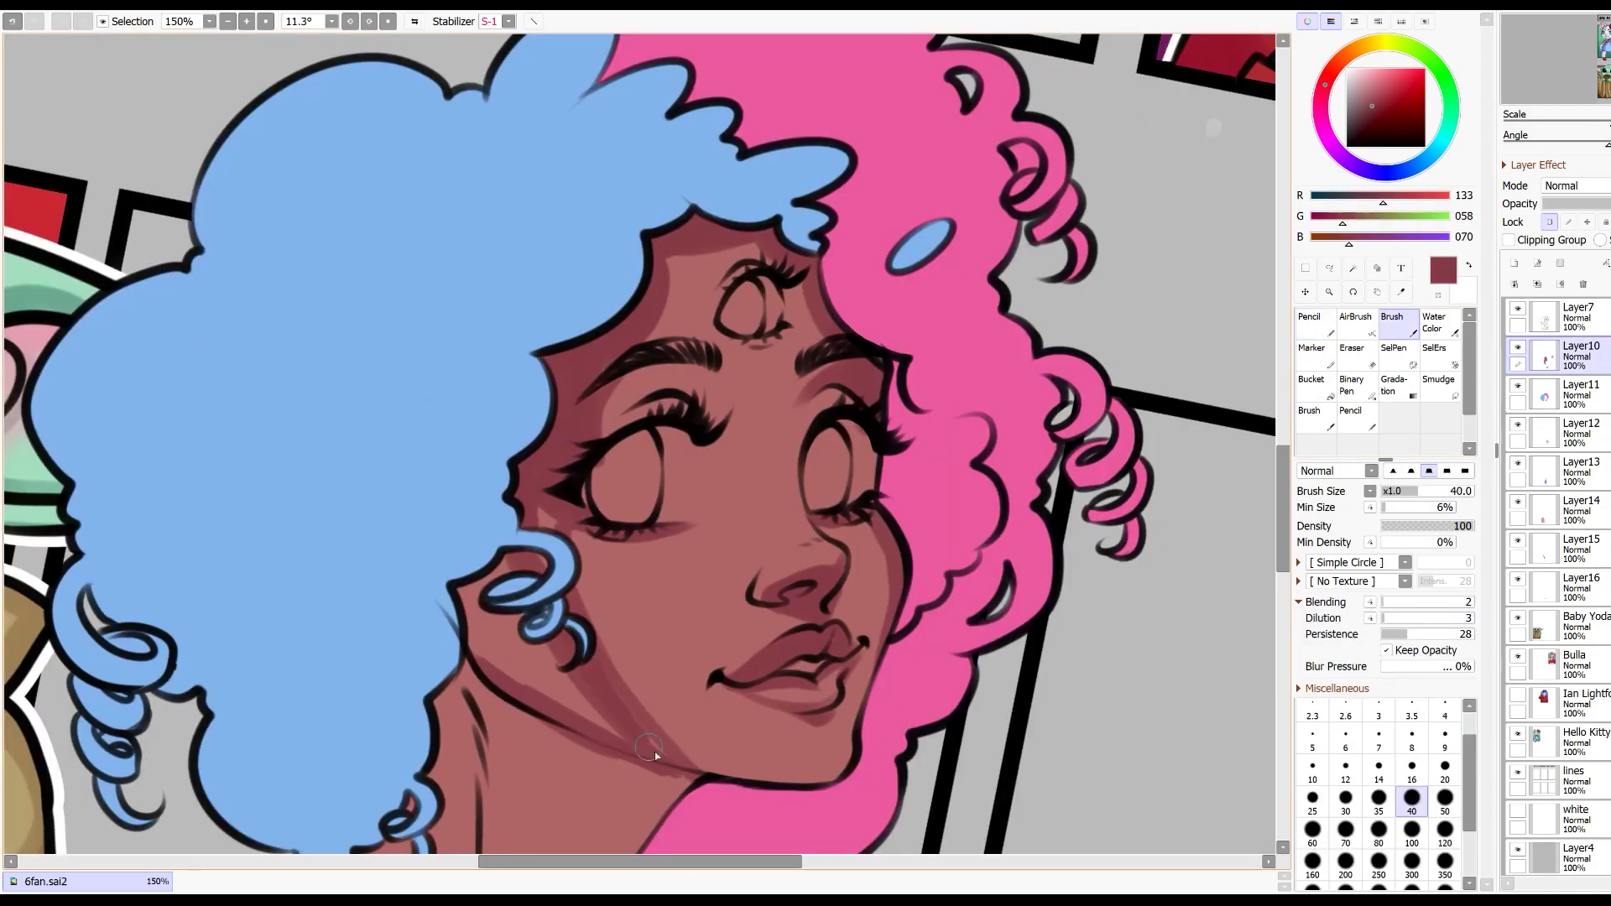
Step: Shade the face and neck in dark red (133, 58, 70) with the Brush at size 40, and blend with Water Color at size 160
{"action": "left_click_drag", "start_coordinate": [554, 512], "coordinate": [541, 554]}
{"action": "mouse_move", "coordinate": [604, 713]}
{"action": "left_mouse_down"}
{"action": "mouse_move", "coordinate": [503, 621]}
{"action": "mouse_move", "coordinate": [579, 717]}
{"action": "mouse_move", "coordinate": [486, 621]}
{"action": "left_mouse_up"}
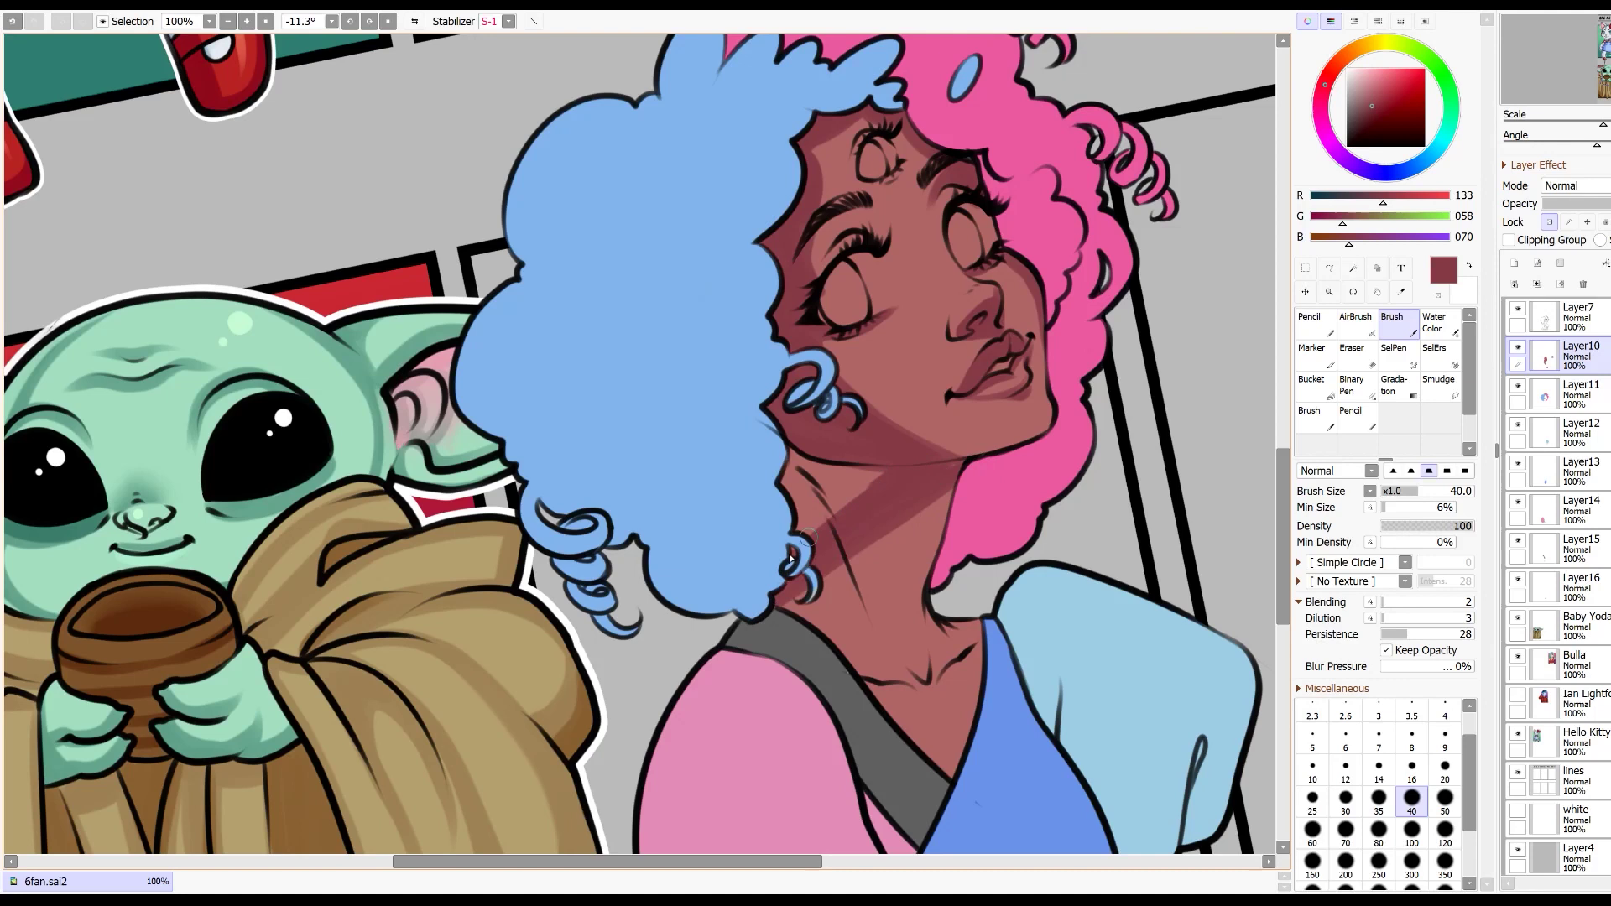
{"action": "left_click_drag", "start_coordinate": [881, 469], "coordinate": [806, 529]}
{"action": "left_click_drag", "start_coordinate": [830, 453], "coordinate": [789, 495]}
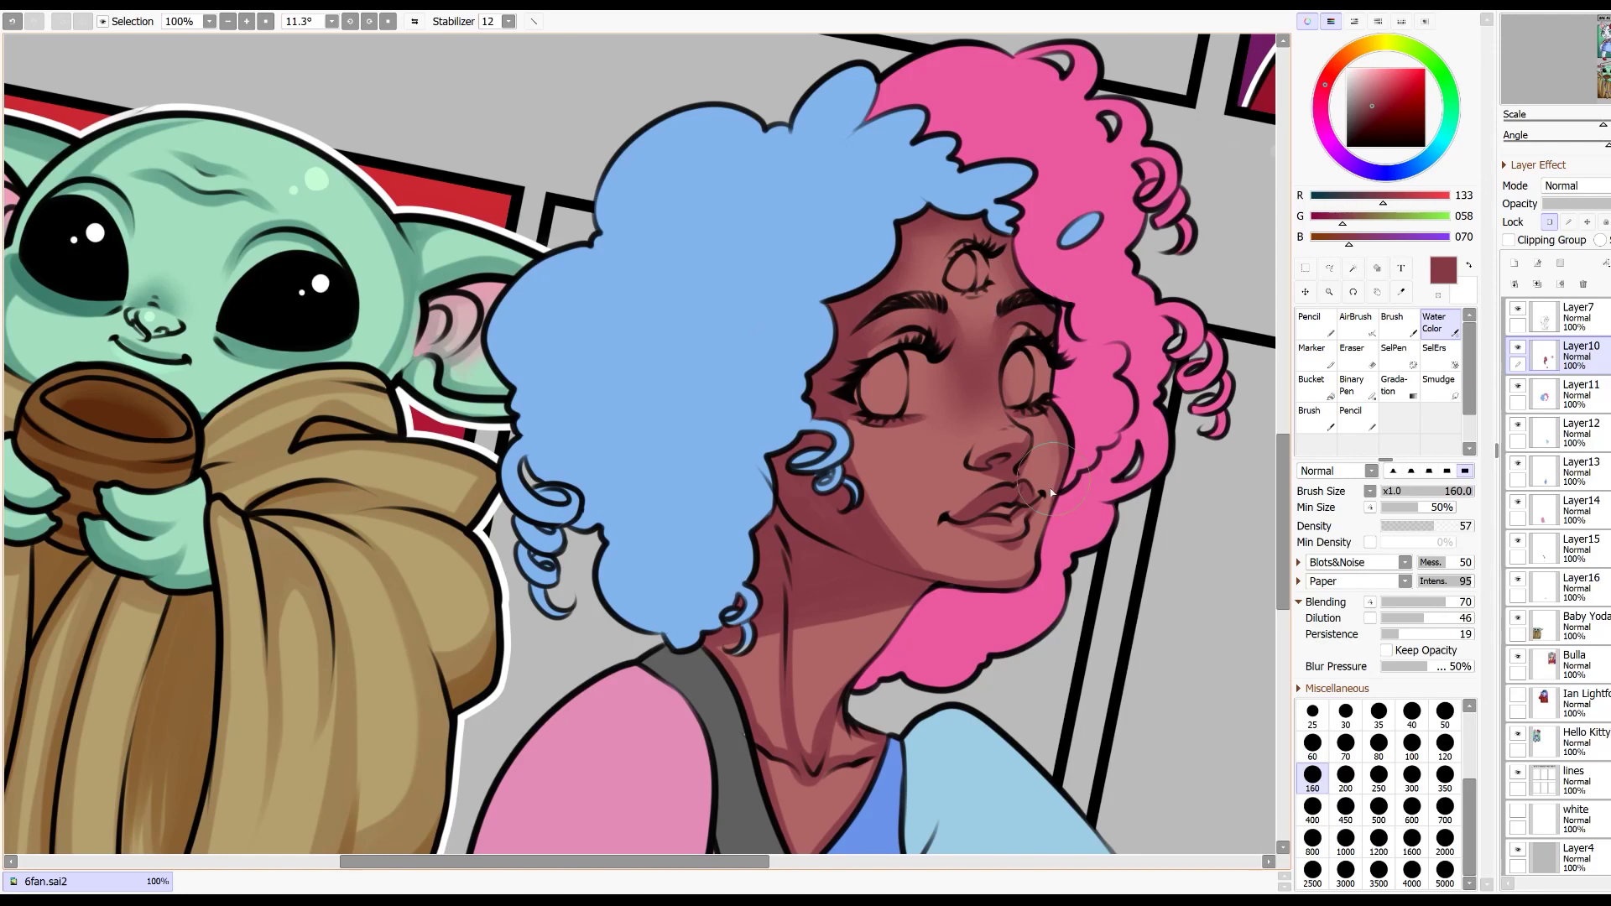
{"action": "left_click_drag", "start_coordinate": [877, 480], "coordinate": [920, 561]}
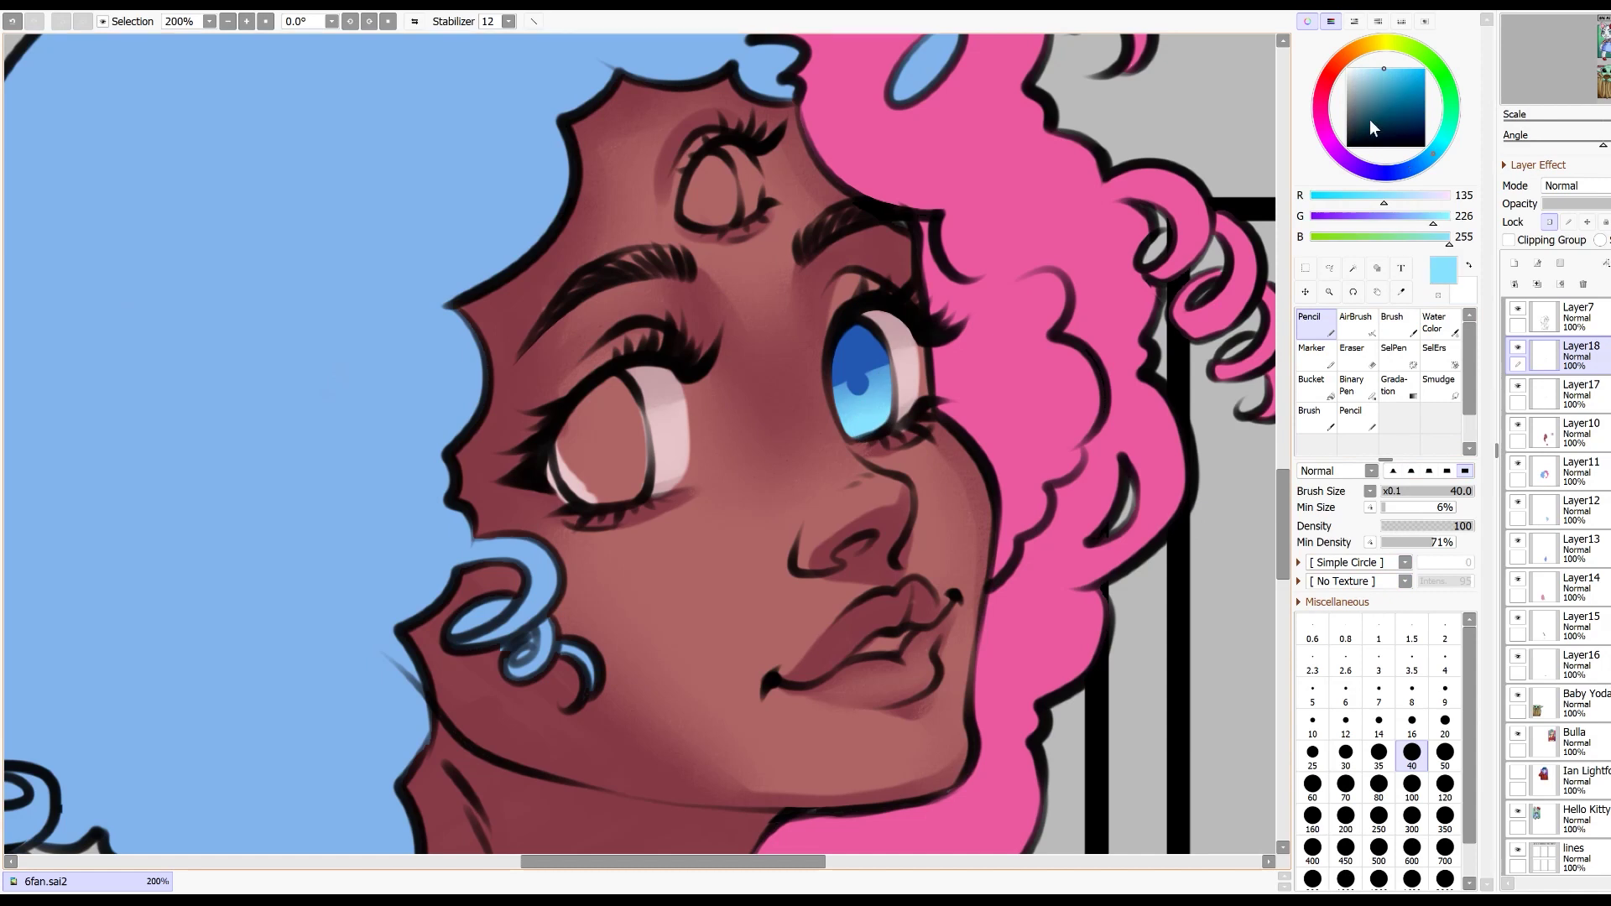
Step: Paint light cyan (160, 255, 253) rays in the lower half of the blue iris with the Pencil at size 40
{"action": "left_click", "coordinate": [1442, 143]}
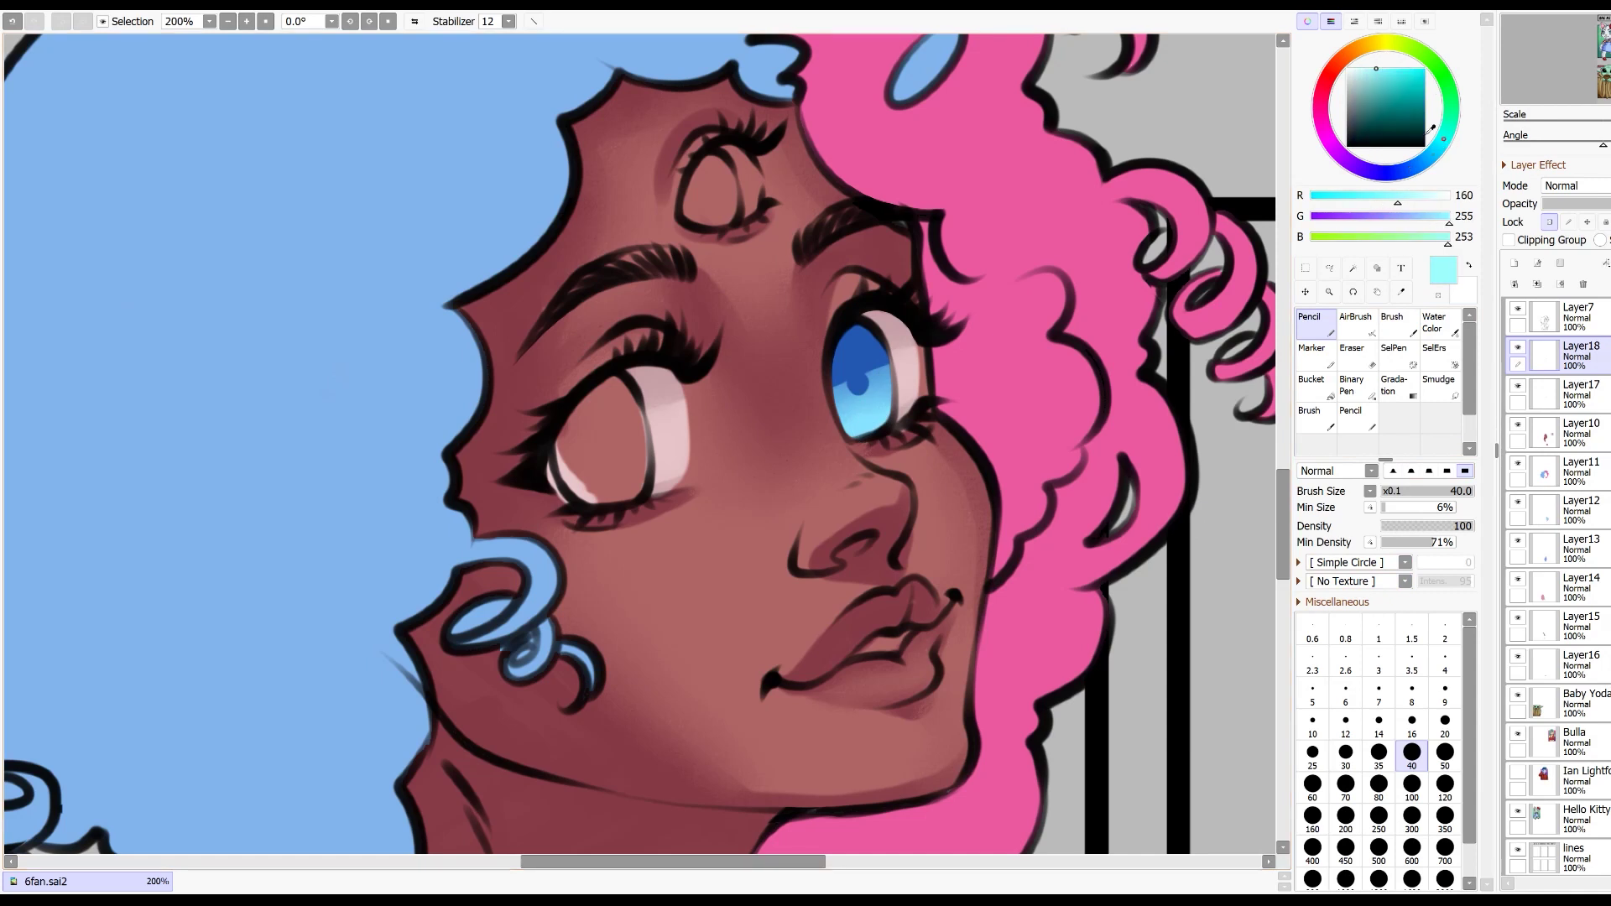
{"action": "left_click_drag", "start_coordinate": [879, 427], "coordinate": [845, 414]}
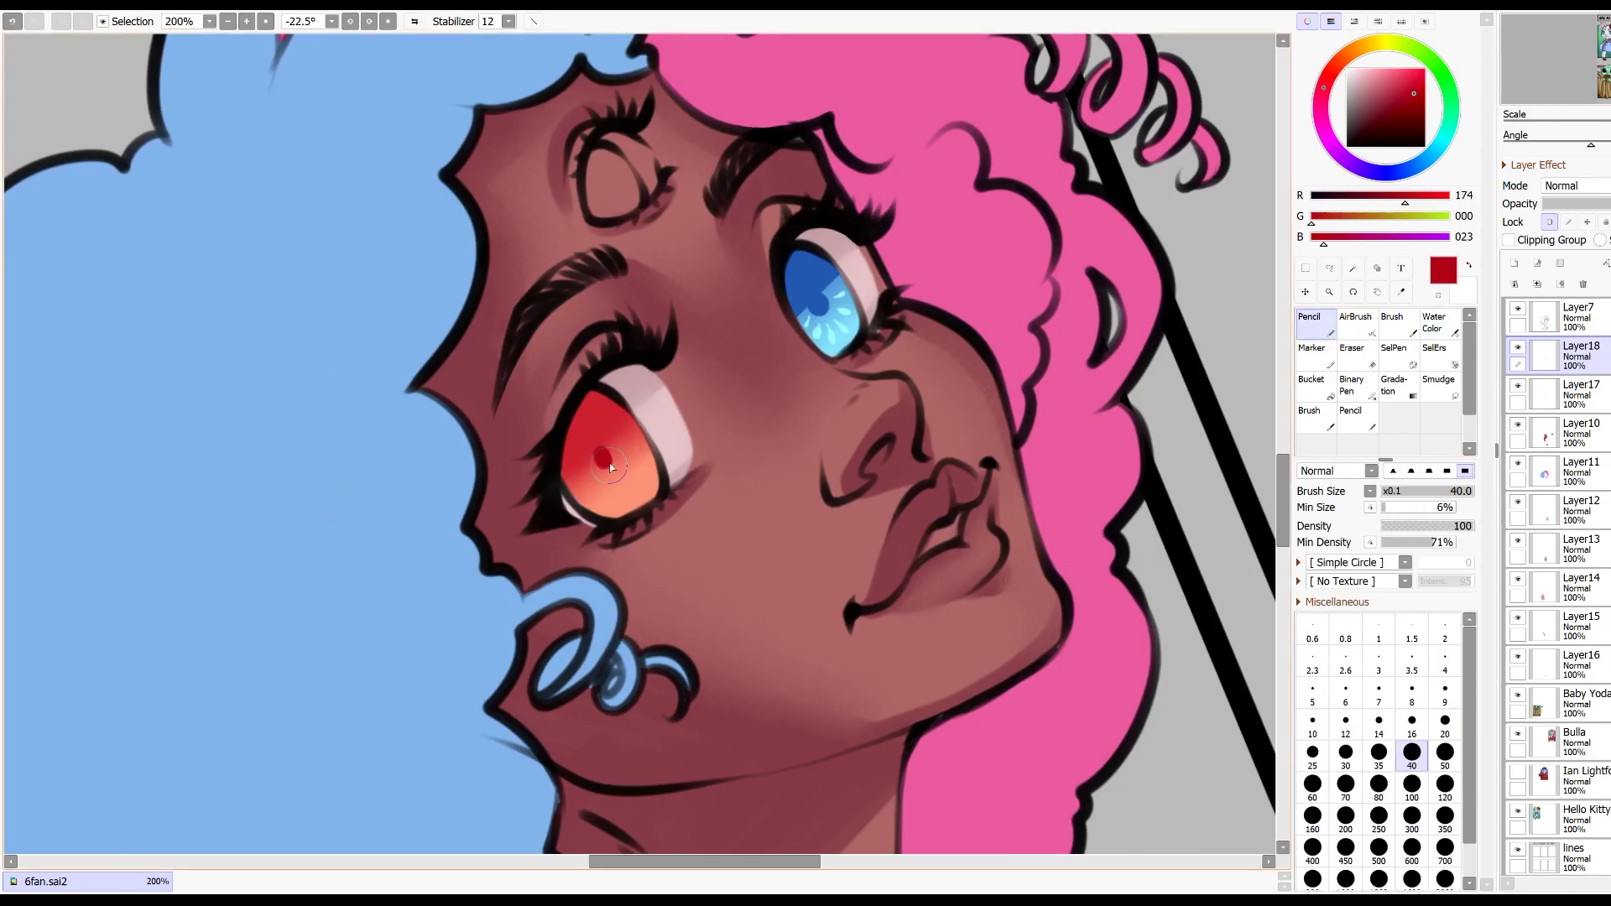
Step: Darken the red iris's upper half and pupil with red (174, 0, 23), and try peach (255, 216, 183) rays below, undoing the last strokes
{"action": "mouse_move", "coordinate": [610, 465]}
{"action": "left_mouse_down"}
{"action": "mouse_move", "coordinate": [629, 418]}
{"action": "mouse_move", "coordinate": [579, 470]}
{"action": "mouse_move", "coordinate": [625, 403]}
{"action": "mouse_move", "coordinate": [601, 385]}
{"action": "left_mouse_up"}
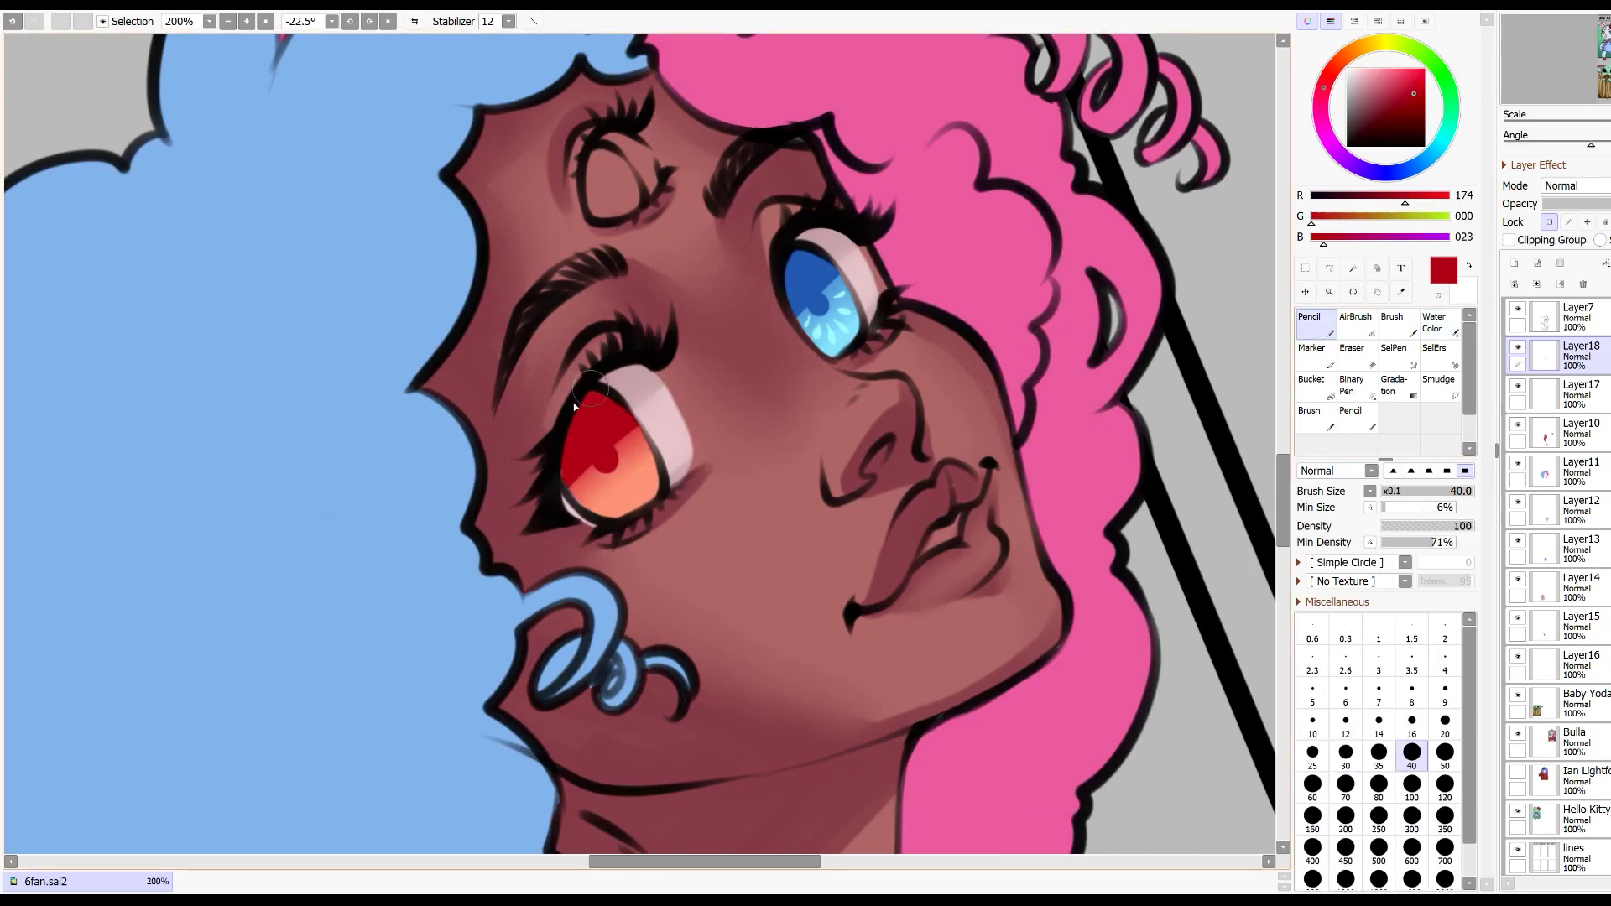
{"action": "right_click", "coordinate": [642, 480]}
{"action": "left_click_drag", "start_coordinate": [1392, 69], "coordinate": [1379, 69]}
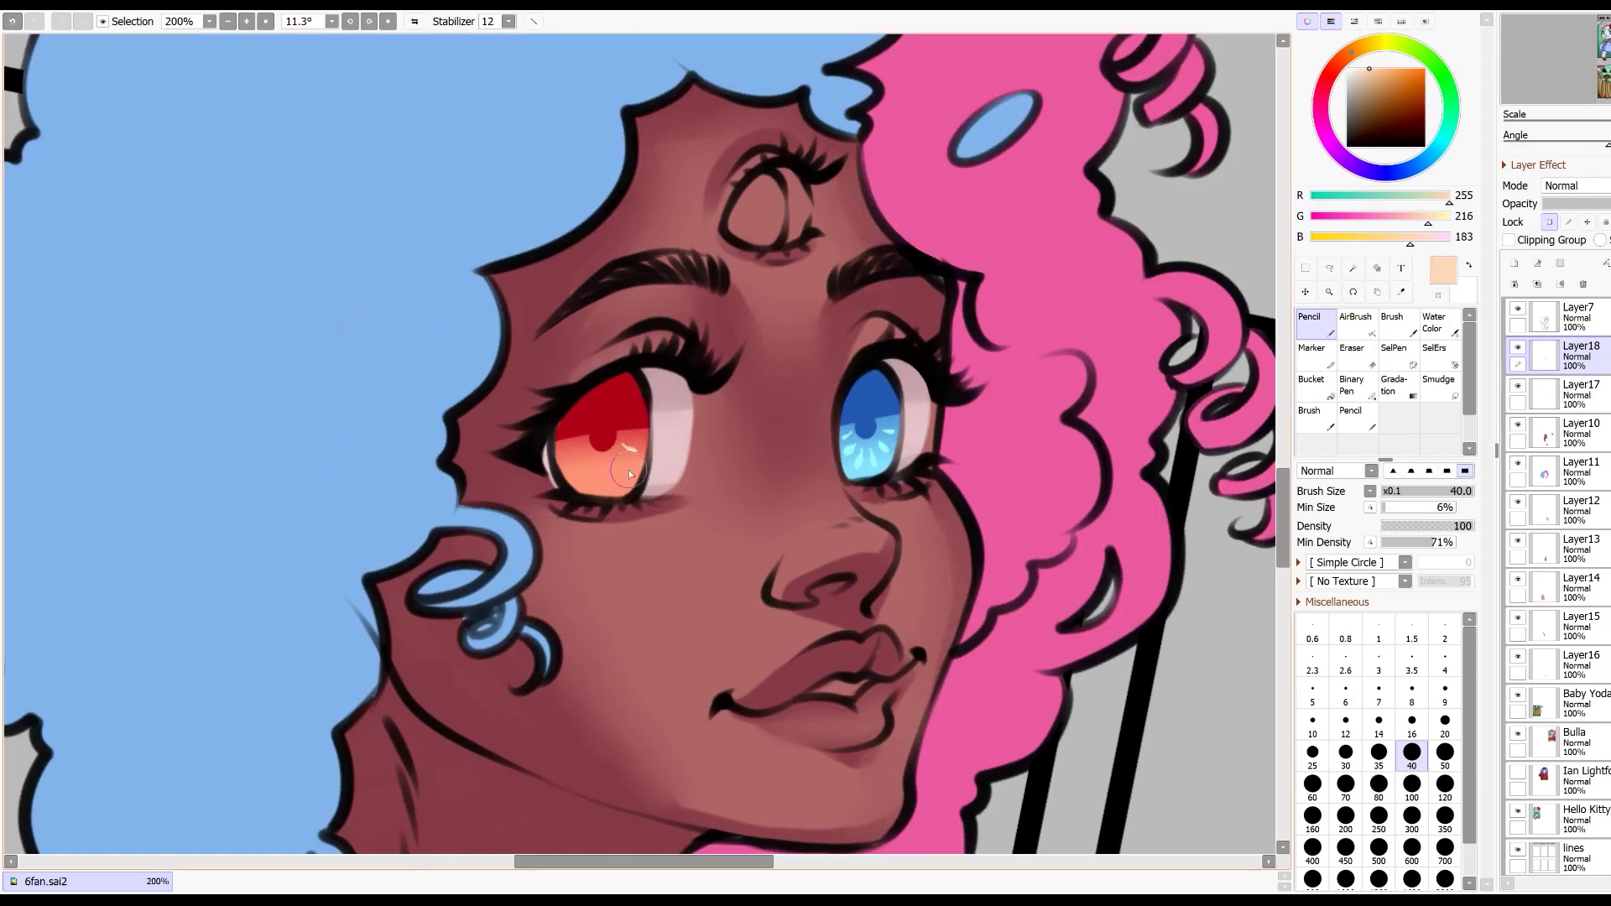
{"action": "left_click_drag", "start_coordinate": [612, 484], "coordinate": [590, 460]}
{"action": "key", "text": "ctrl+z"}
{"action": "key", "text": "ctrl+z"}
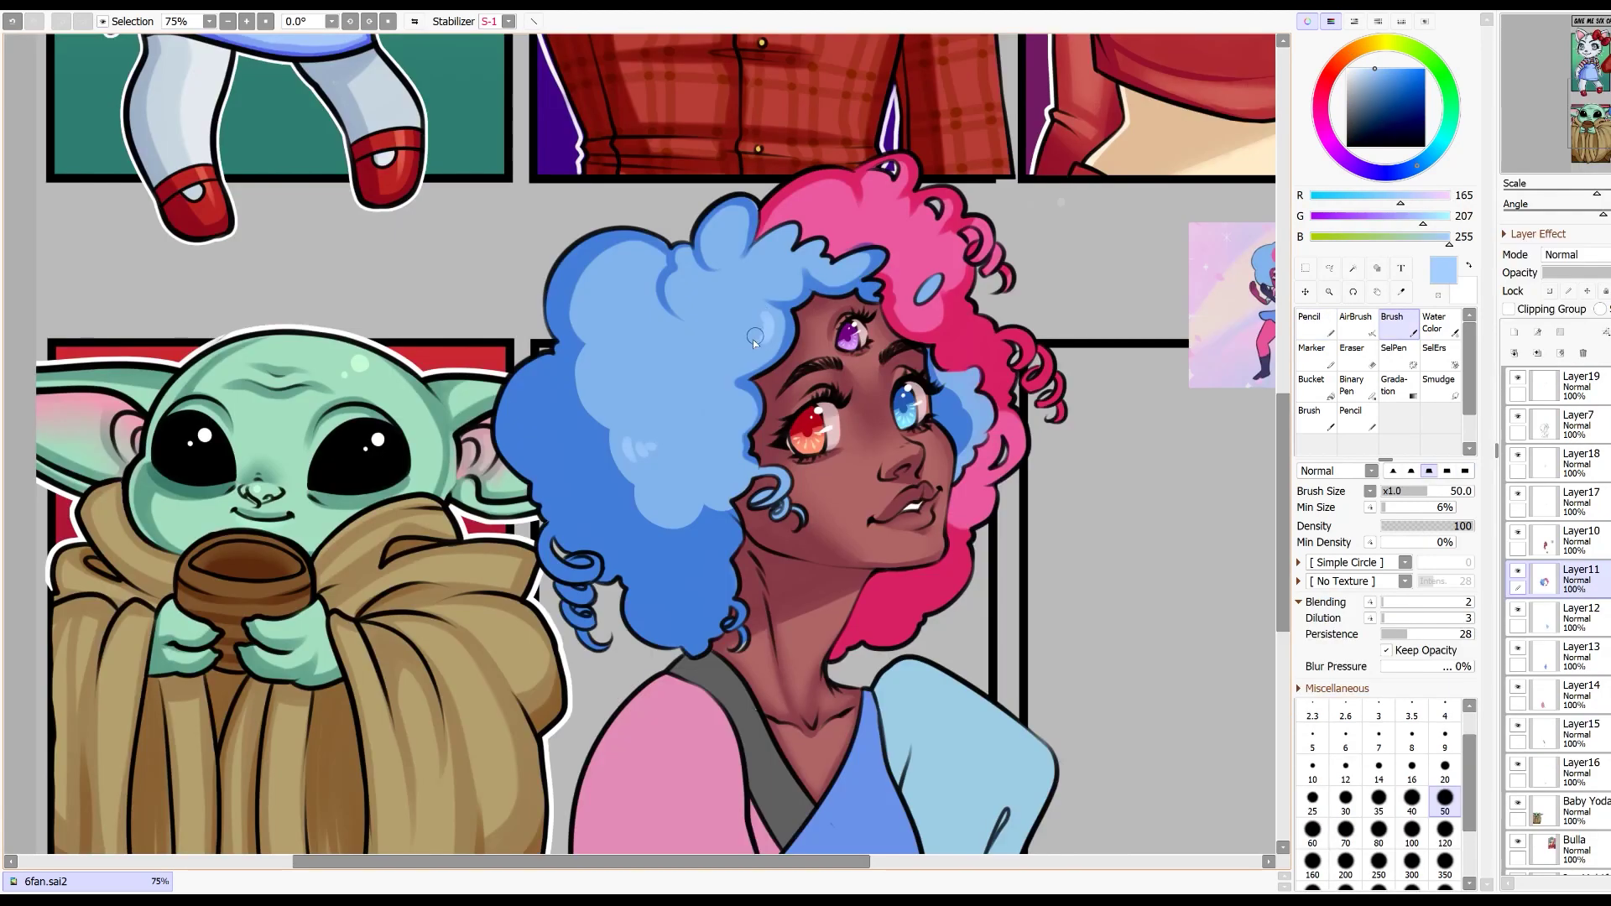
Step: Add light blue (165, 207, 255) highlights to the blue hair's puffs with the Brush at size 50
{"action": "left_click_drag", "start_coordinate": [723, 409], "coordinate": [720, 420]}
{"action": "left_click_drag", "start_coordinate": [730, 218], "coordinate": [724, 240]}
{"action": "left_click_drag", "start_coordinate": [714, 234], "coordinate": [711, 244]}
{"action": "left_click_drag", "start_coordinate": [606, 261], "coordinate": [591, 296]}
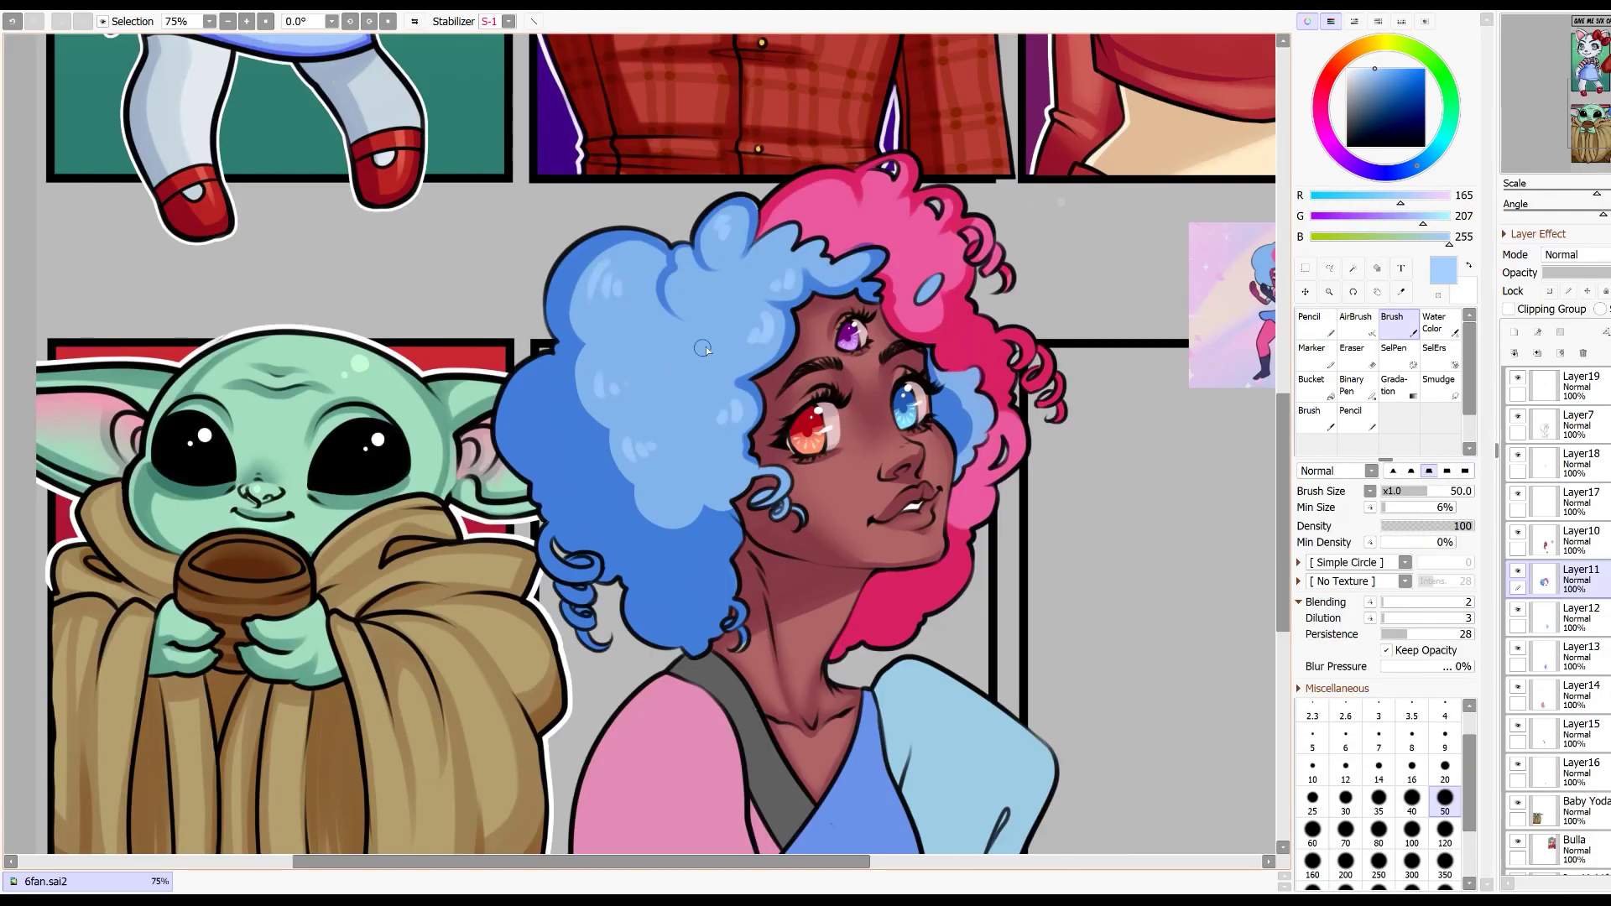
Step: Paint lighter blue (130, 179, 235) rim light along the shaded blue hair's lower edges and curls with the Brush at size 35
{"action": "left_click", "coordinate": [916, 245], "text": "alt"}
{"action": "key", "text": "bracketleft"}
{"action": "key", "text": "bracketleft"}
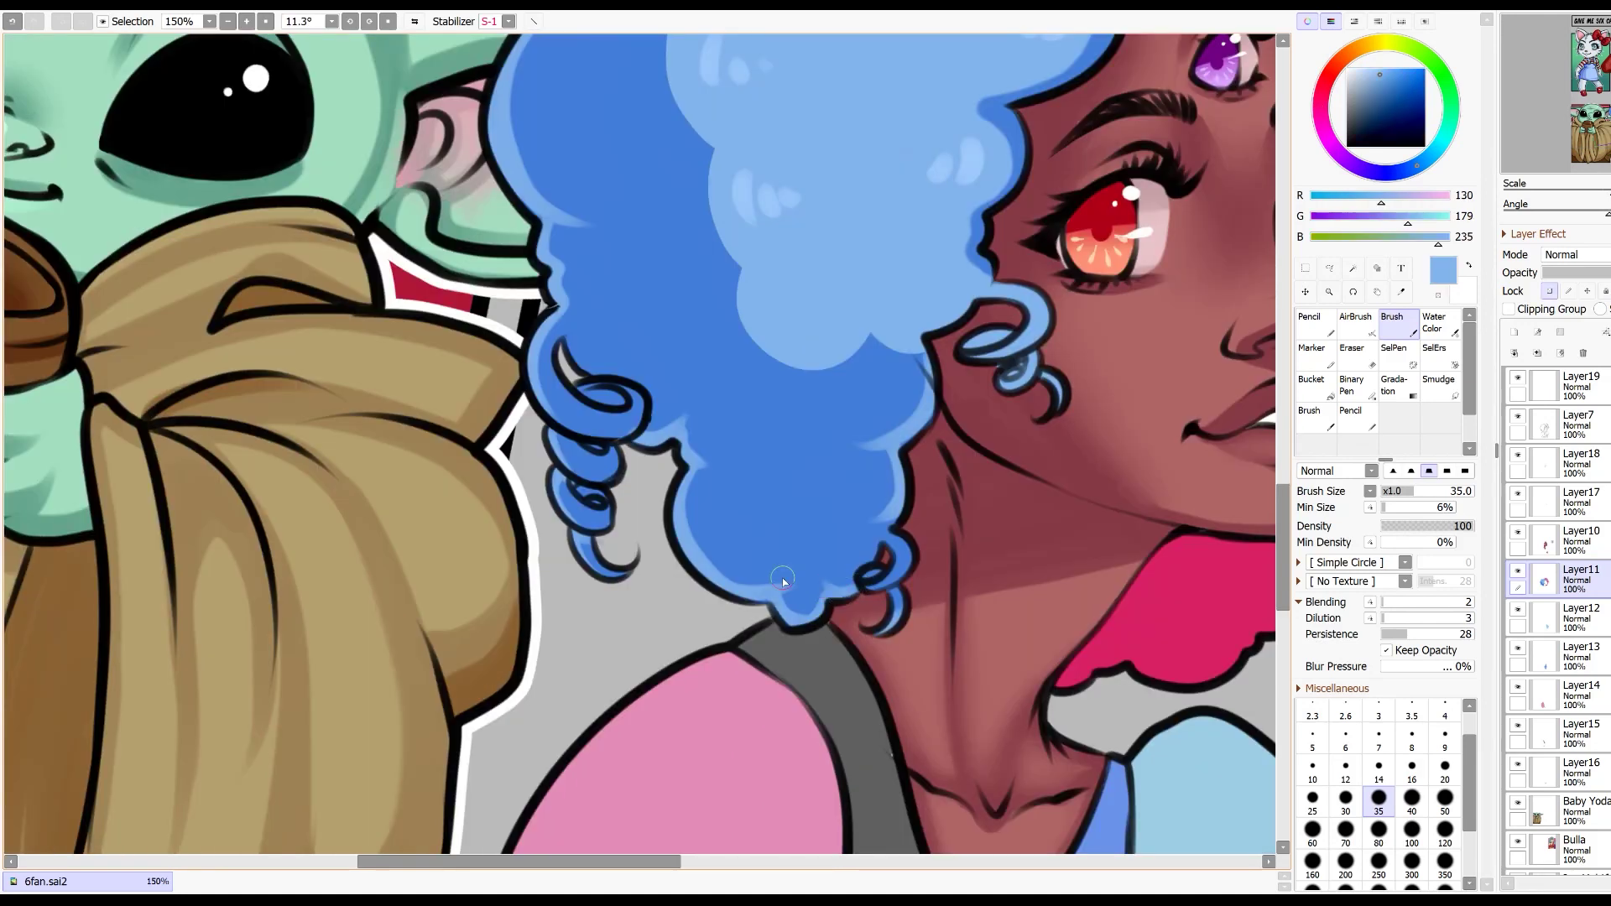
{"action": "key", "text": "Page_Down"}
{"action": "key", "text": "Page_Down"}
{"action": "left_click_drag", "start_coordinate": [1093, 248], "coordinate": [883, 341]}
{"action": "key", "text": "End"}
{"action": "key", "text": "Page_Up"}
{"action": "left_click", "coordinate": [882, 339], "text": "alt"}
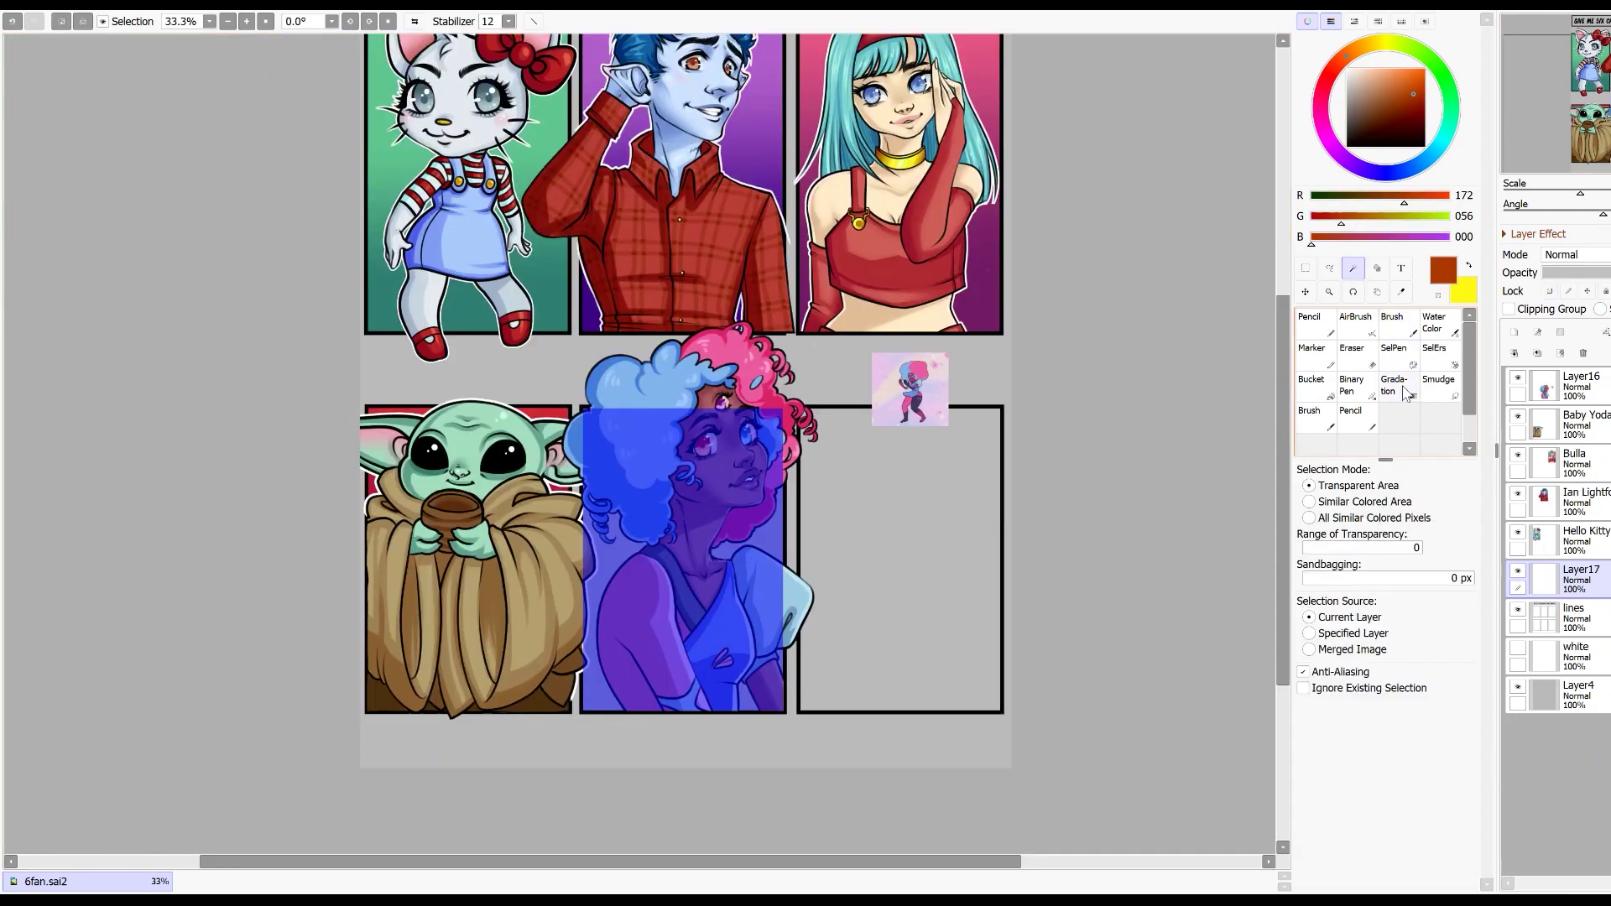
Step: Fill the fifth panel's background with a gradient of yellow and burnt orange (172, 56, 0)
{"action": "left_click", "coordinate": [1393, 384]}
{"action": "mouse_move", "coordinate": [838, 676]}
{"action": "left_mouse_down"}
{"action": "mouse_move", "coordinate": [836, 450]}
{"action": "mouse_move", "coordinate": [834, 684]}
{"action": "left_mouse_up"}
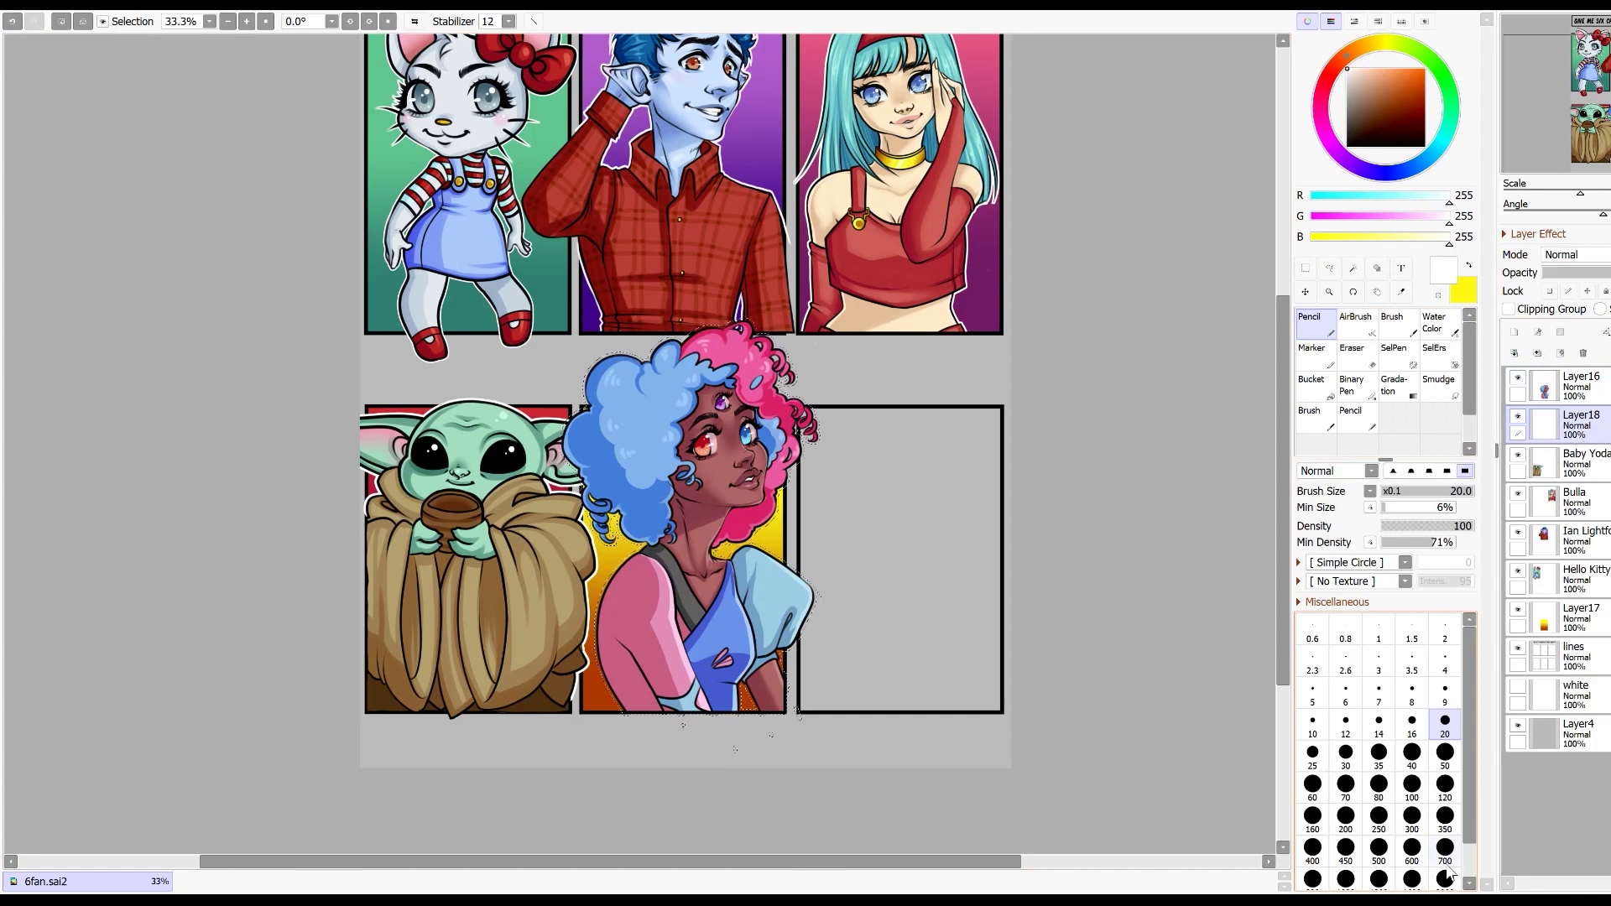
Step: Fill the selection around the fifth character with white on the layer beneath using a very large Pencil, forming a white outline
{"action": "left_click", "coordinate": [1445, 853]}
{"action": "left_click", "coordinate": [1445, 879]}
{"action": "mouse_move", "coordinate": [856, 704]}
{"action": "left_mouse_down"}
{"action": "mouse_move", "coordinate": [719, 683]}
{"action": "mouse_move", "coordinate": [845, 475]}
{"action": "mouse_move", "coordinate": [719, 414]}
{"action": "mouse_move", "coordinate": [652, 456]}
{"action": "mouse_move", "coordinate": [827, 539]}
{"action": "mouse_move", "coordinate": [701, 737]}
{"action": "left_mouse_up"}
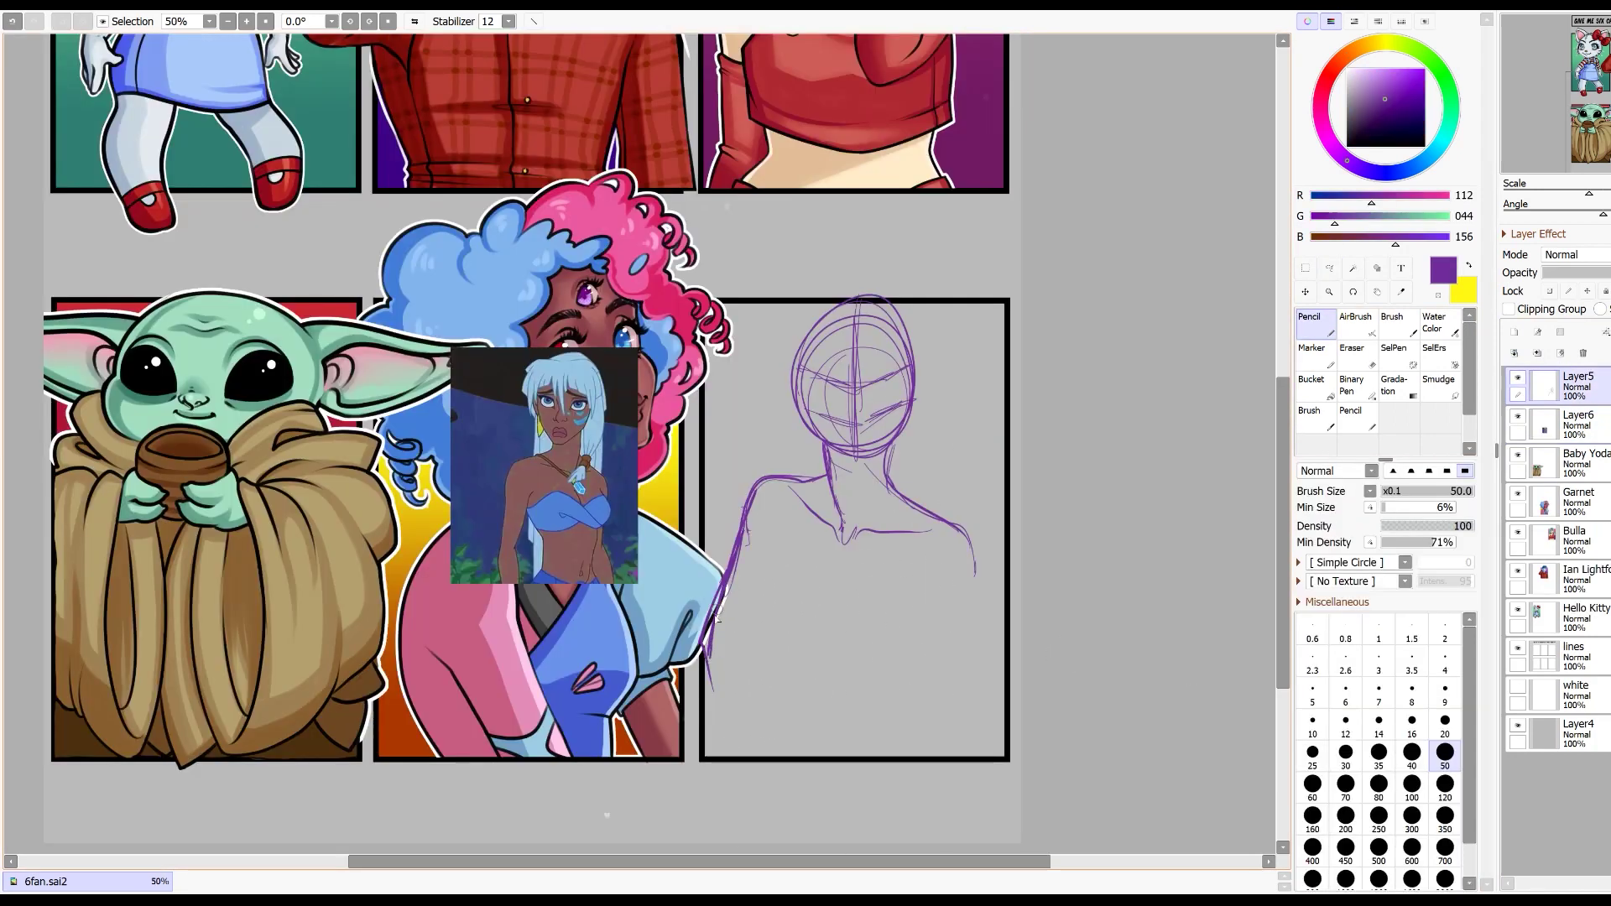
Step: Sketch the sixth character's arms, torso, bandeau top and hips in purple (112, 44, 156) with the Pencil at size 50
{"action": "left_click_drag", "start_coordinate": [715, 619], "coordinate": [743, 768]}
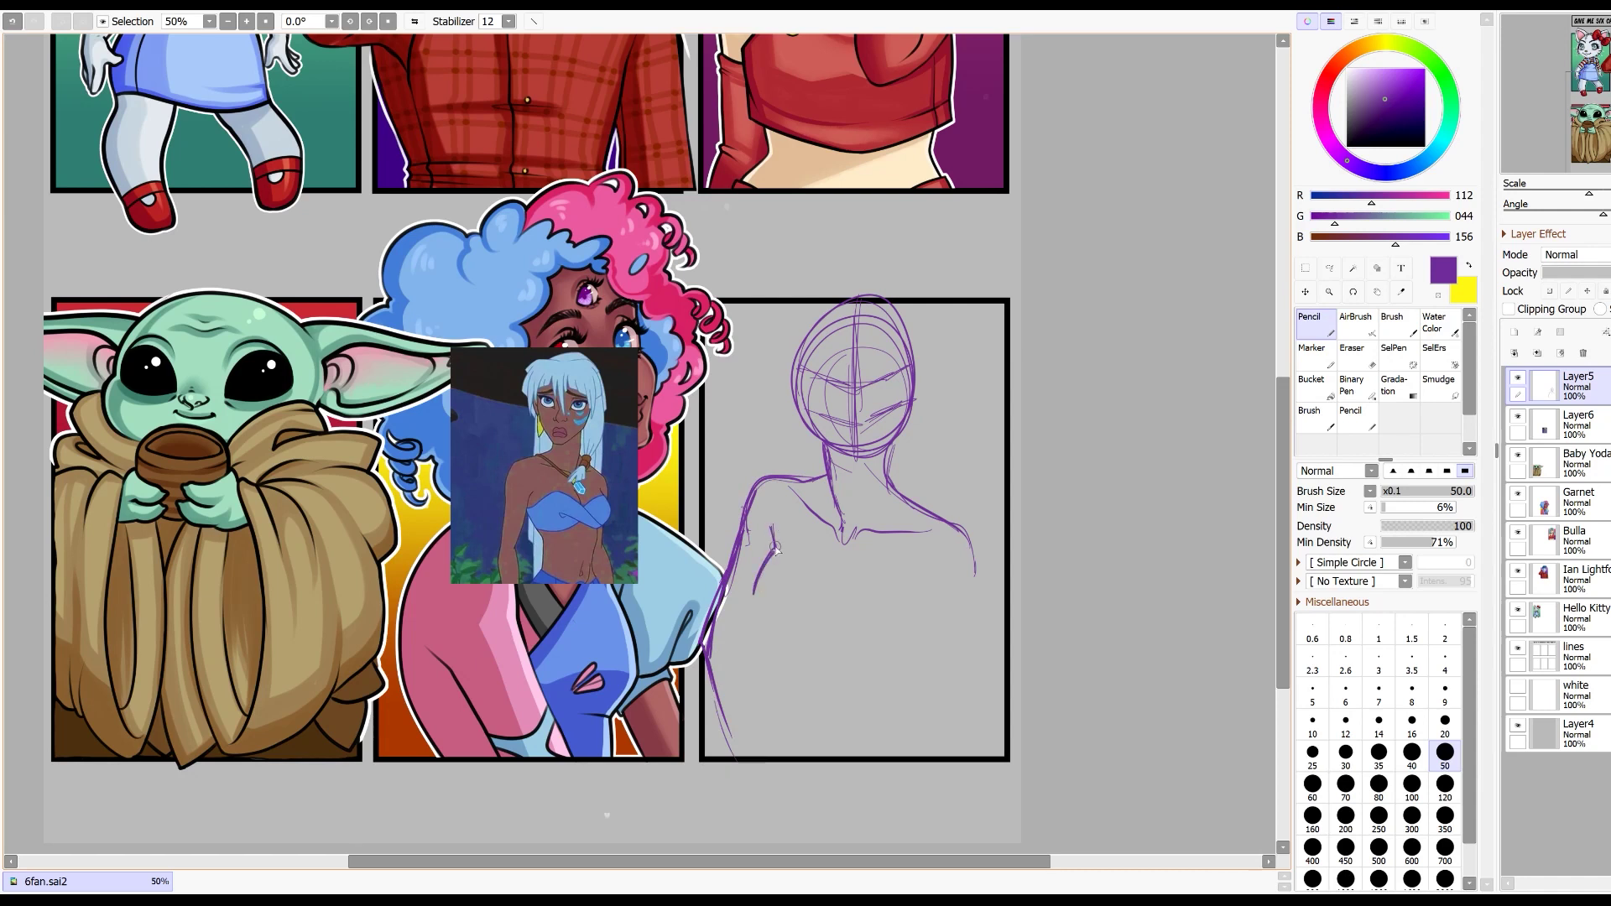
{"action": "left_click_drag", "start_coordinate": [949, 521], "coordinate": [983, 770]}
{"action": "left_click_drag", "start_coordinate": [909, 588], "coordinate": [917, 755]}
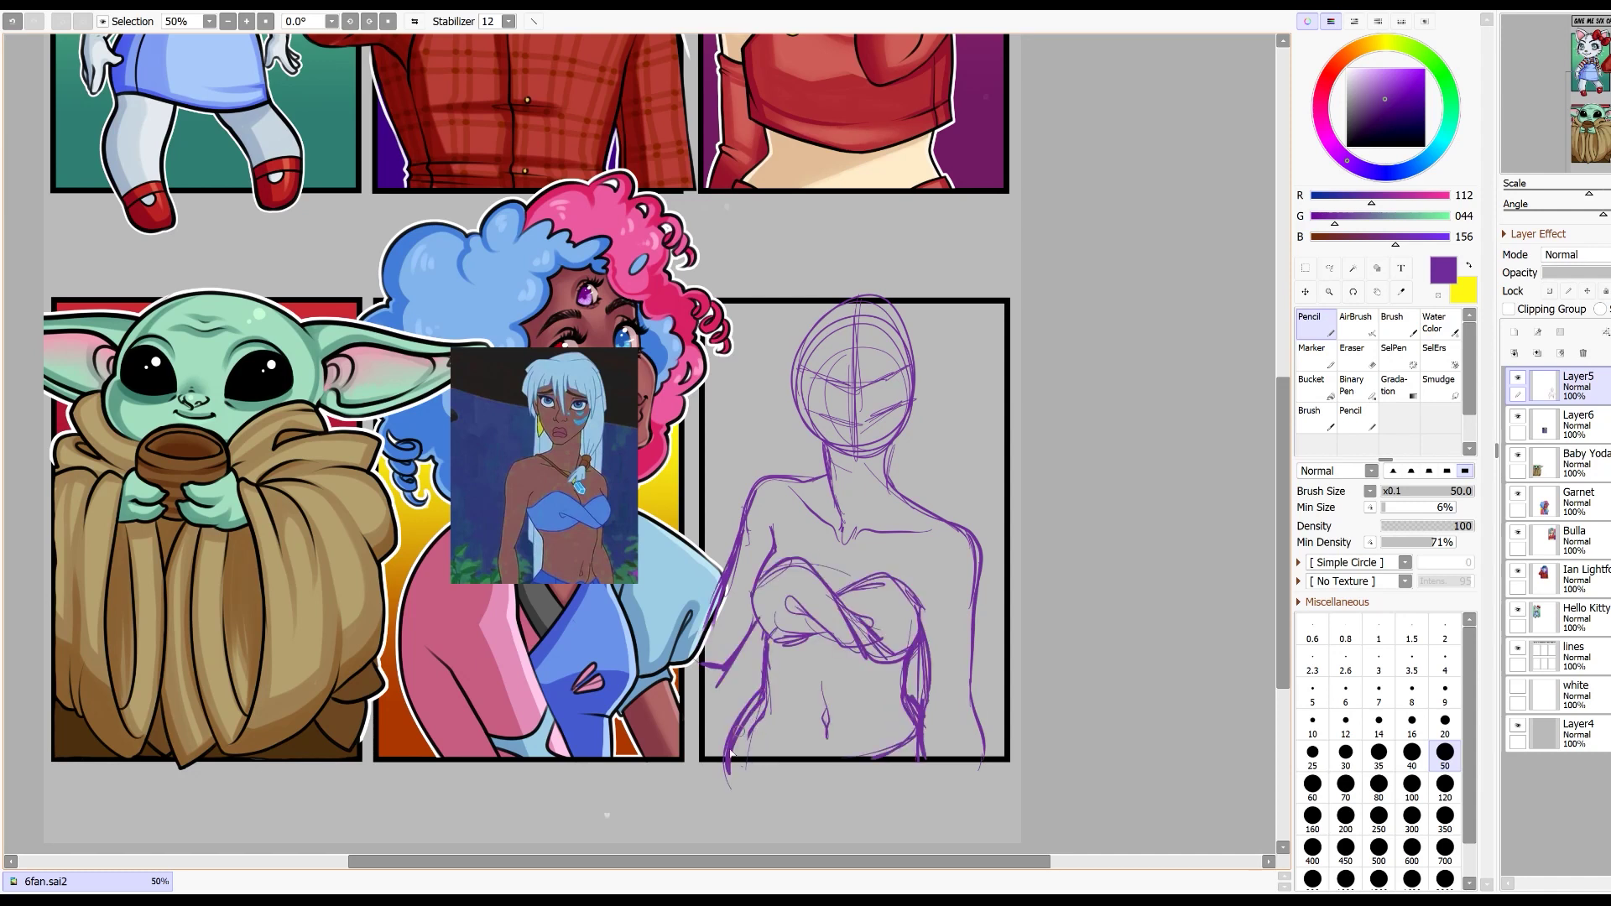
{"action": "left_click_drag", "start_coordinate": [755, 731], "coordinate": [818, 760]}
Step: Add a new layer above the purple body sketch and lower the sketch layer's opacity to 23%
{"action": "left_click", "coordinate": [1514, 332]}
{"action": "left_click", "coordinate": [1569, 424]}
{"action": "left_click_drag", "start_coordinate": [1607, 273], "coordinate": [1595, 277]}
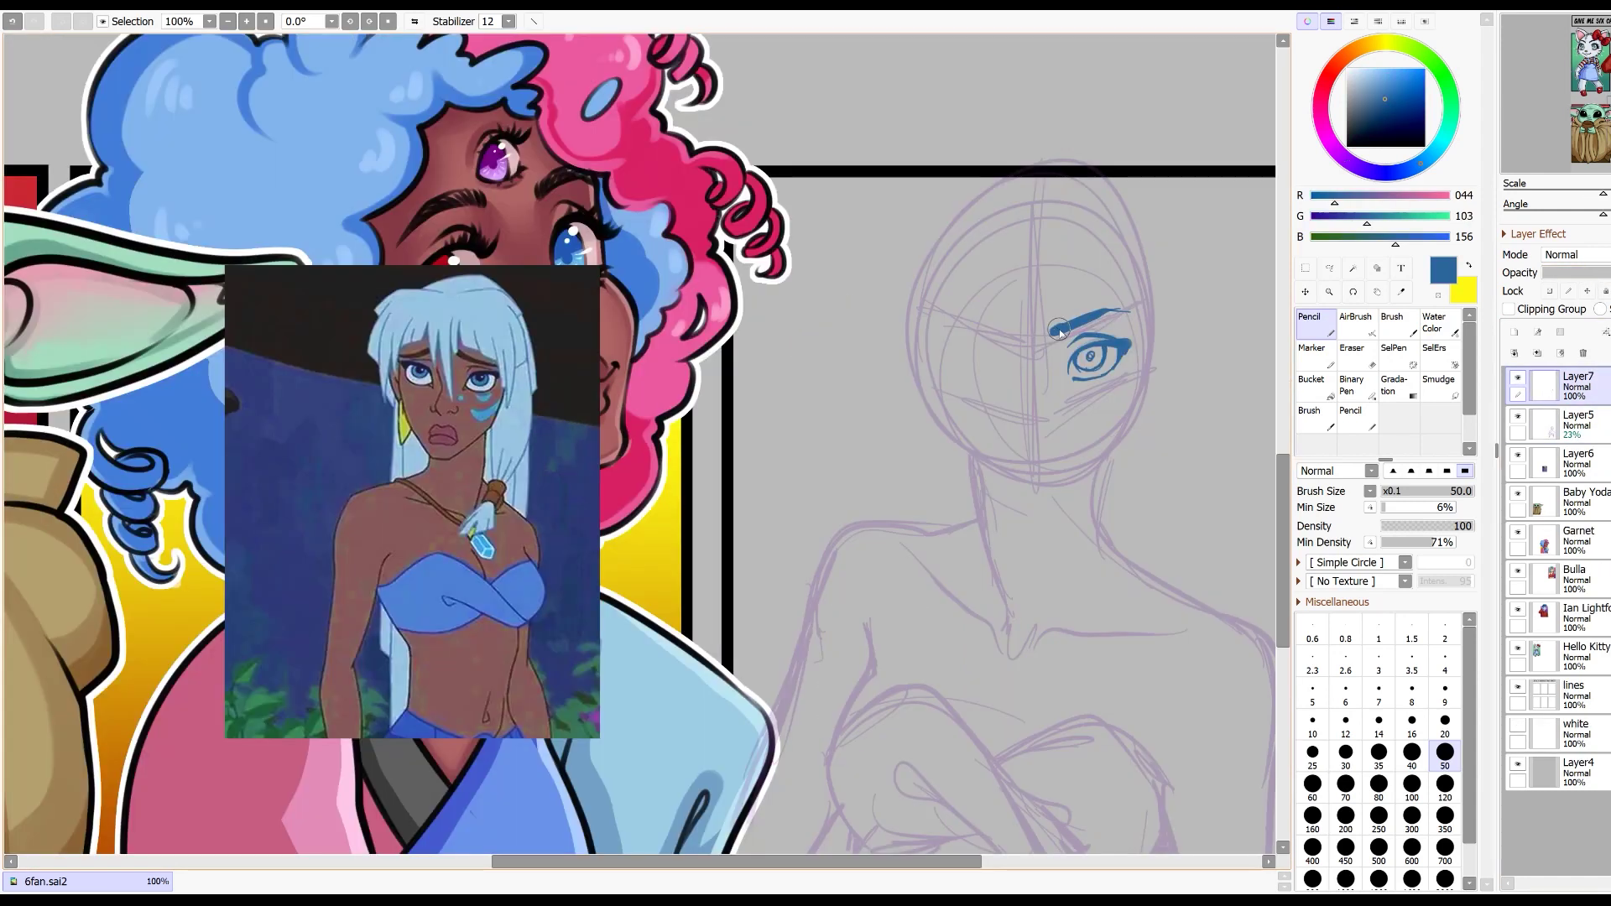
Step: Complete the half-face sketch's nose and mouth in blue (44, 103, 156), then mirror a copy of it onto the other half
{"action": "mouse_move", "coordinate": [1056, 405]}
{"action": "left_mouse_down"}
{"action": "mouse_move", "coordinate": [1068, 418]}
{"action": "mouse_move", "coordinate": [1044, 428]}
{"action": "left_mouse_up"}
{"action": "left_click_drag", "start_coordinate": [1037, 281], "coordinate": [1009, 292]}
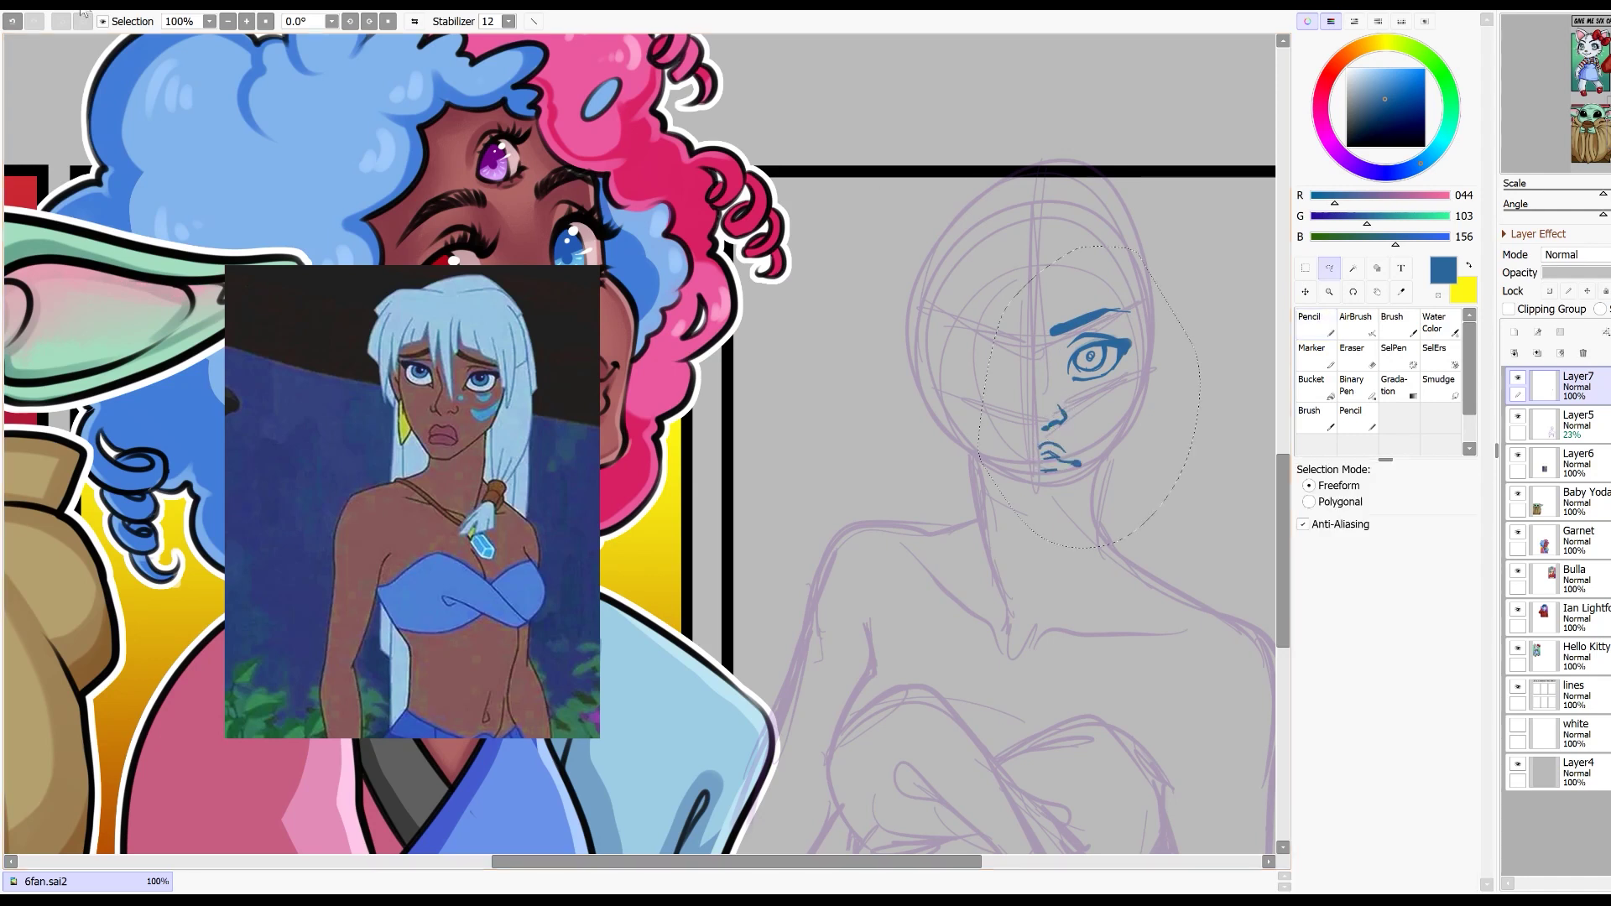
{"action": "key", "text": "ctrl+c"}
{"action": "key", "text": "ctrl+v"}
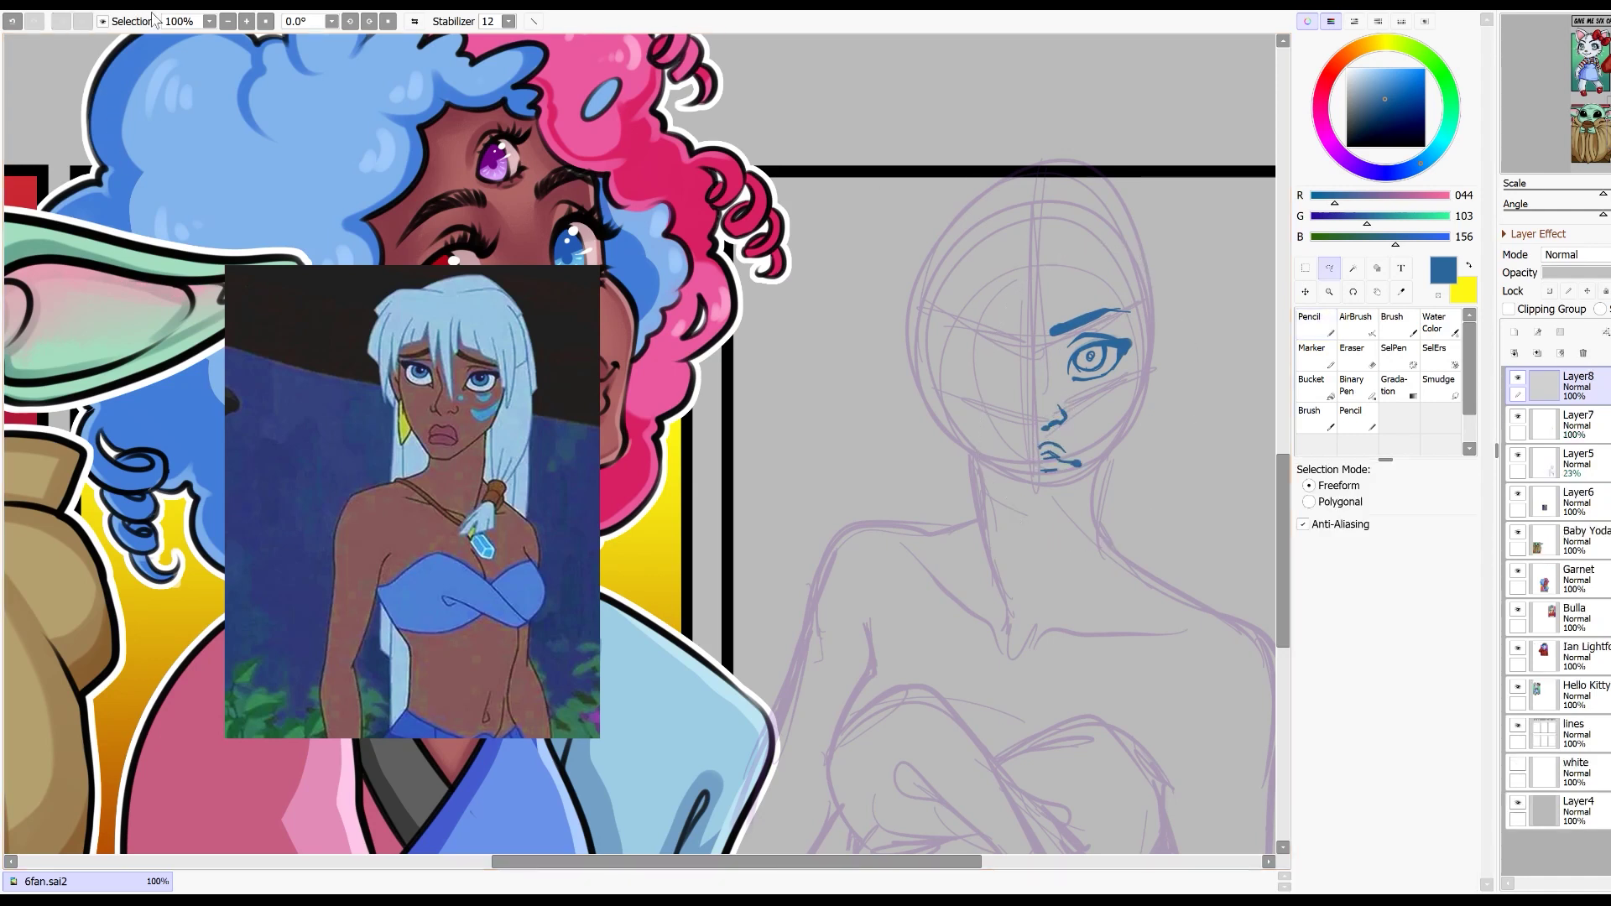
{"action": "left_click", "coordinate": [227, 397]}
{"action": "key", "text": "ctrl+t"}
{"action": "left_click_drag", "start_coordinate": [1093, 393], "coordinate": [1007, 394]}
{"action": "left_click", "coordinate": [1340, 630]}
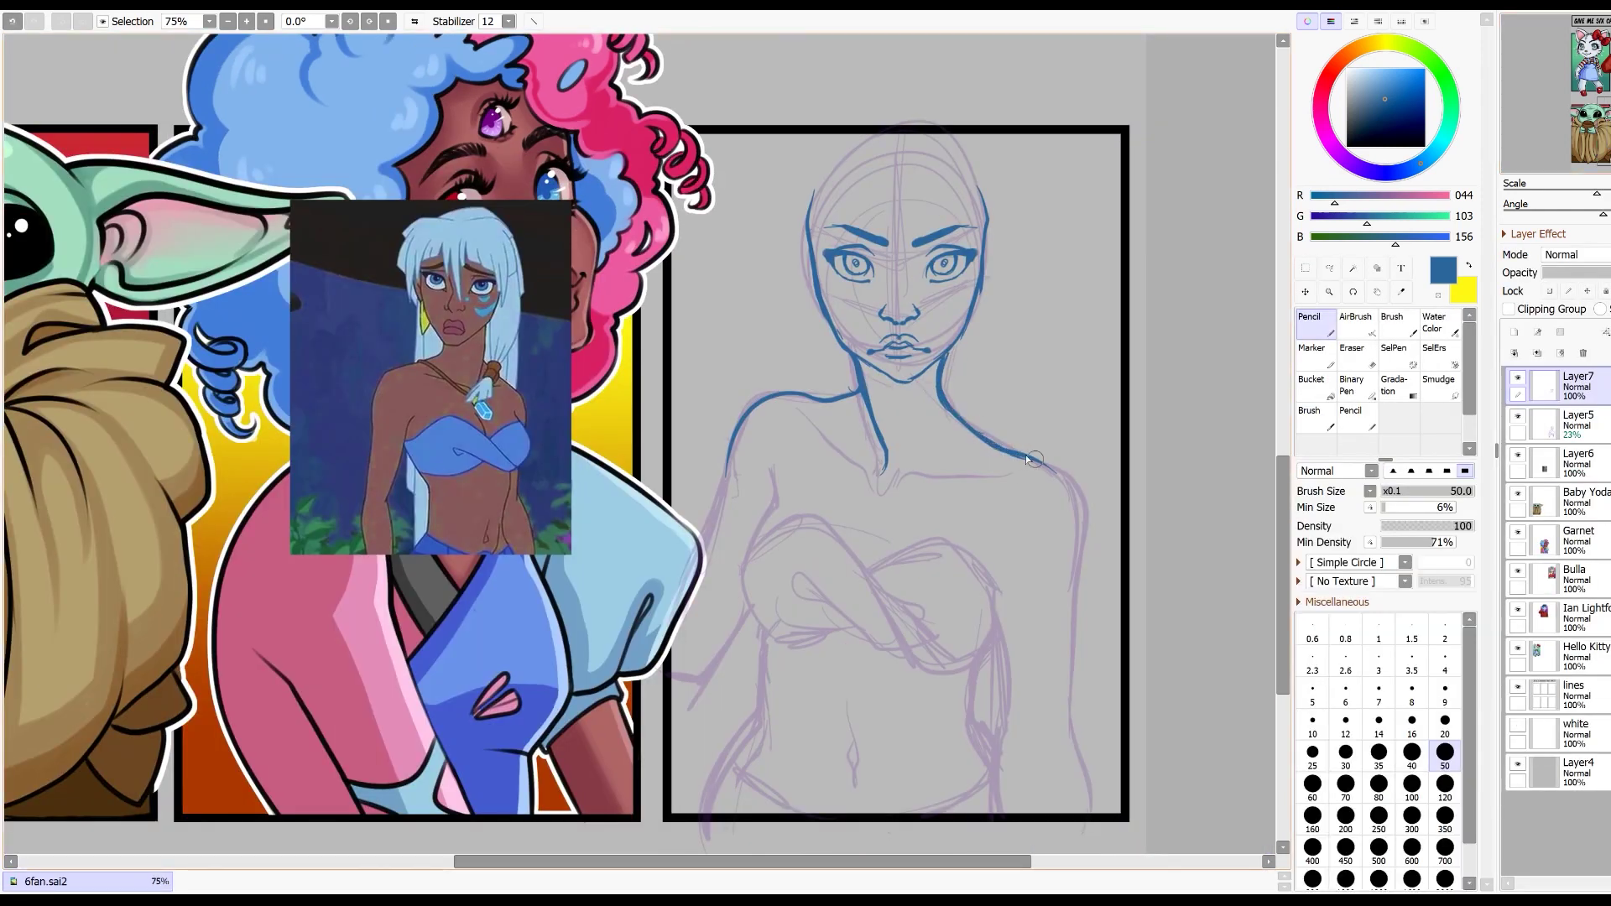
Step: Sketch the outer arm's contour down from the shoulder in blue with the Pencil at size 50
{"action": "mouse_move", "coordinate": [1027, 457]}
{"action": "left_mouse_down"}
{"action": "mouse_move", "coordinate": [1084, 533]}
{"action": "mouse_move", "coordinate": [1075, 747]}
{"action": "left_mouse_up"}
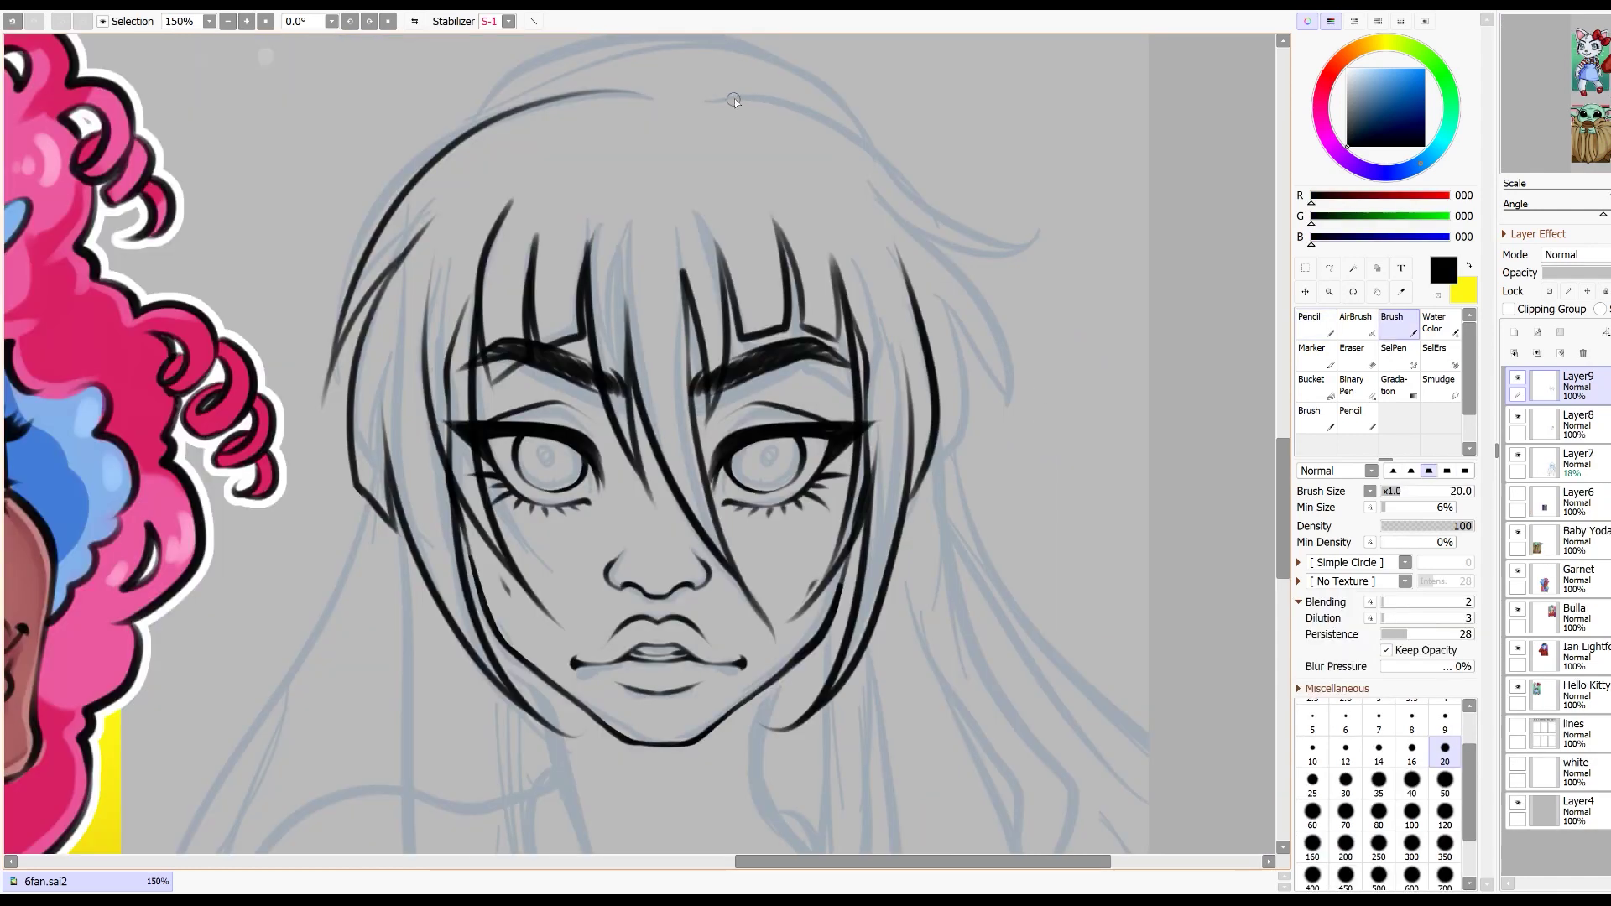
Step: Ink the crown of the hair and the gathered side lock in black with the Brush at size 20
{"action": "mouse_move", "coordinate": [733, 98]}
{"action": "left_mouse_down"}
{"action": "mouse_move", "coordinate": [1039, 160]}
{"action": "mouse_move", "coordinate": [938, 207]}
{"action": "mouse_move", "coordinate": [1007, 310]}
{"action": "left_mouse_up"}
{"action": "left_click_drag", "start_coordinate": [944, 265], "coordinate": [978, 443]}
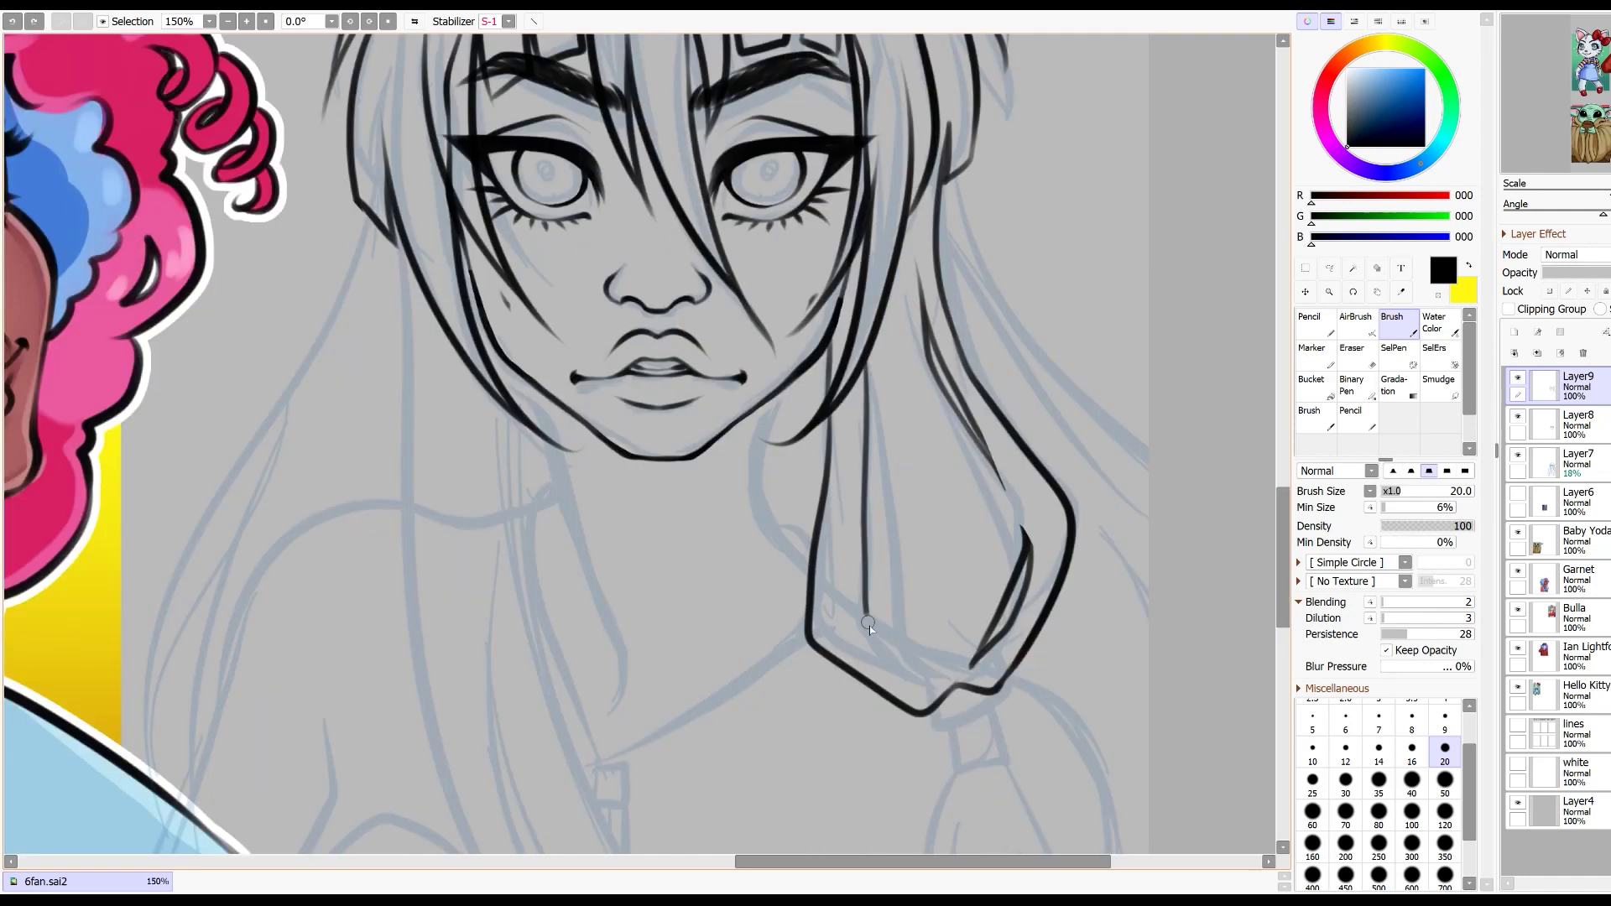
{"action": "left_click_drag", "start_coordinate": [868, 622], "coordinate": [873, 633]}
{"action": "mouse_move", "coordinate": [866, 398]}
{"action": "left_mouse_down"}
{"action": "mouse_move", "coordinate": [892, 661]}
{"action": "mouse_move", "coordinate": [863, 464]}
{"action": "mouse_move", "coordinate": [913, 672]}
{"action": "mouse_move", "coordinate": [913, 592]}
{"action": "left_mouse_up"}
{"action": "key", "text": "ctrl+z"}
{"action": "left_click_drag", "start_coordinate": [959, 678], "coordinate": [938, 564]}
{"action": "left_click_drag", "start_coordinate": [900, 243], "coordinate": [900, 436]}
Step: Ink the loose tuft of hair beneath the hair tie, including its inner strands, in black with the Brush at size 20
{"action": "key", "text": "Page_Down"}
{"action": "left_click_drag", "start_coordinate": [984, 447], "coordinate": [948, 709]}
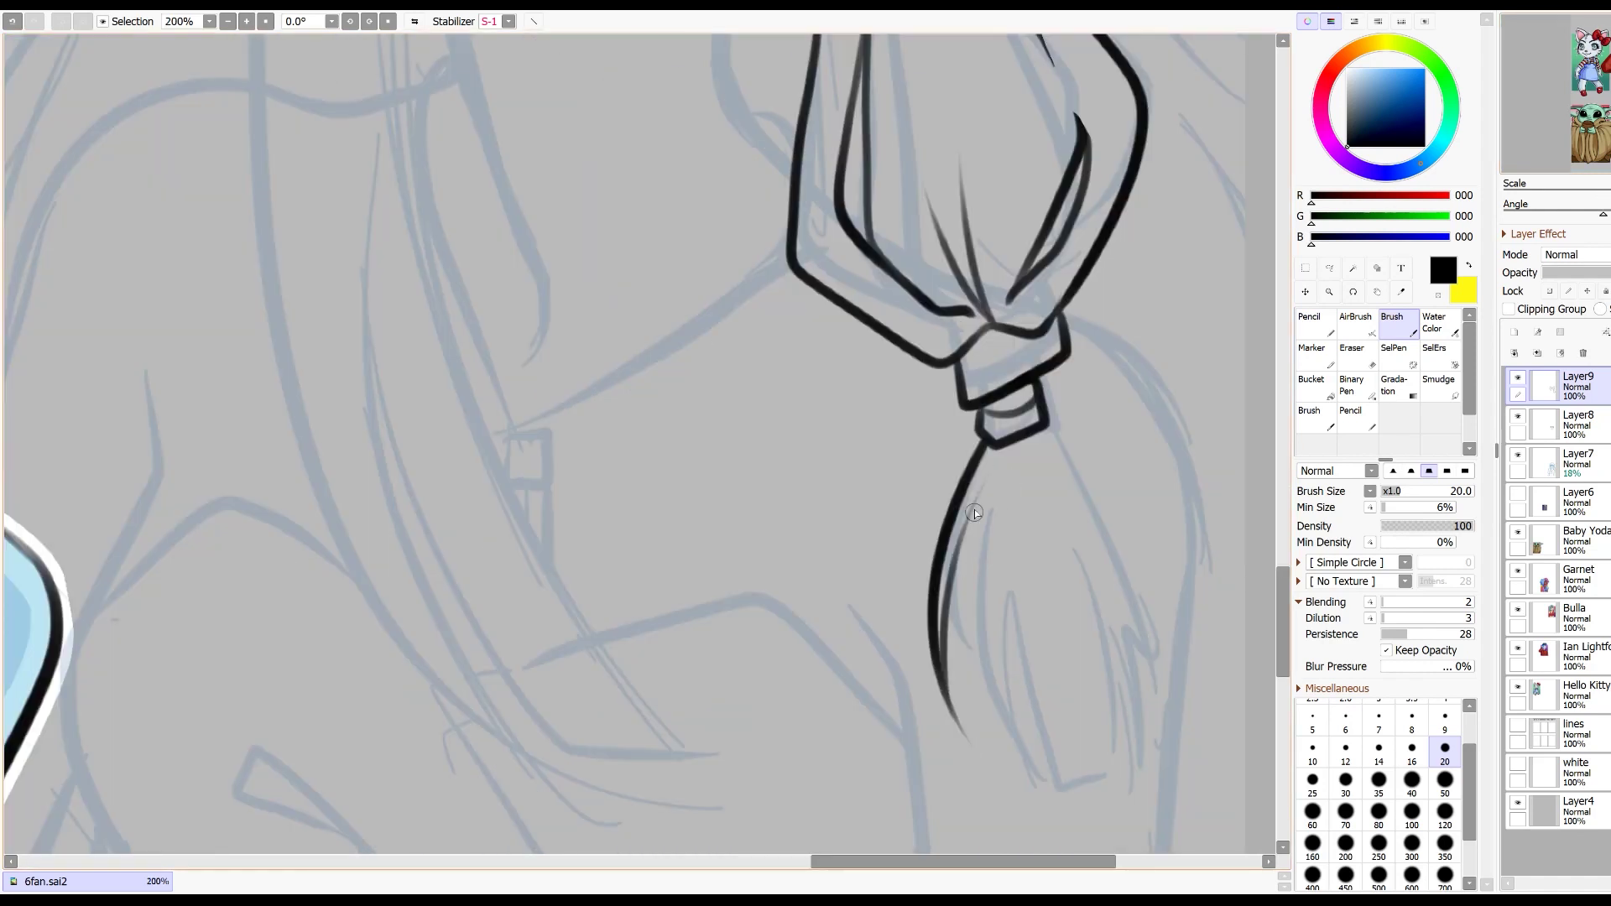
{"action": "mouse_move", "coordinate": [972, 512]}
{"action": "left_mouse_down"}
{"action": "mouse_move", "coordinate": [1017, 782]}
{"action": "mouse_move", "coordinate": [1121, 769]}
{"action": "mouse_move", "coordinate": [1106, 672]}
{"action": "left_mouse_up"}
{"action": "mouse_move", "coordinate": [1079, 588]}
{"action": "left_mouse_down"}
{"action": "mouse_move", "coordinate": [1135, 745]}
{"action": "mouse_move", "coordinate": [1160, 684]}
{"action": "left_mouse_up"}
{"action": "left_click_drag", "start_coordinate": [1161, 684], "coordinate": [1104, 559]}
{"action": "mouse_move", "coordinate": [1046, 432]}
{"action": "left_mouse_down"}
{"action": "mouse_move", "coordinate": [1115, 533]}
{"action": "mouse_move", "coordinate": [1221, 589]}
{"action": "left_mouse_up"}
{"action": "left_click_drag", "start_coordinate": [1225, 589], "coordinate": [1061, 513]}
{"action": "left_click_drag", "start_coordinate": [1007, 450], "coordinate": [1009, 579]}
{"action": "left_click_drag", "start_coordinate": [1012, 507], "coordinate": [1044, 627]}
{"action": "left_click_drag", "start_coordinate": [1013, 703], "coordinate": [1001, 641]}
{"action": "left_click_drag", "start_coordinate": [1093, 776], "coordinate": [1049, 662]}
Step: Ink the long hair strands that hang down over the body with black strokes
{"action": "key", "text": "ctrl+minus"}
{"action": "mouse_move", "coordinate": [763, 265]}
{"action": "left_mouse_down"}
{"action": "mouse_move", "coordinate": [837, 753]}
{"action": "mouse_move", "coordinate": [763, 390]}
{"action": "mouse_move", "coordinate": [900, 754]}
{"action": "left_mouse_up"}
{"action": "left_click_drag", "start_coordinate": [801, 323], "coordinate": [1005, 784]}
{"action": "key", "text": "ctrl+minus"}
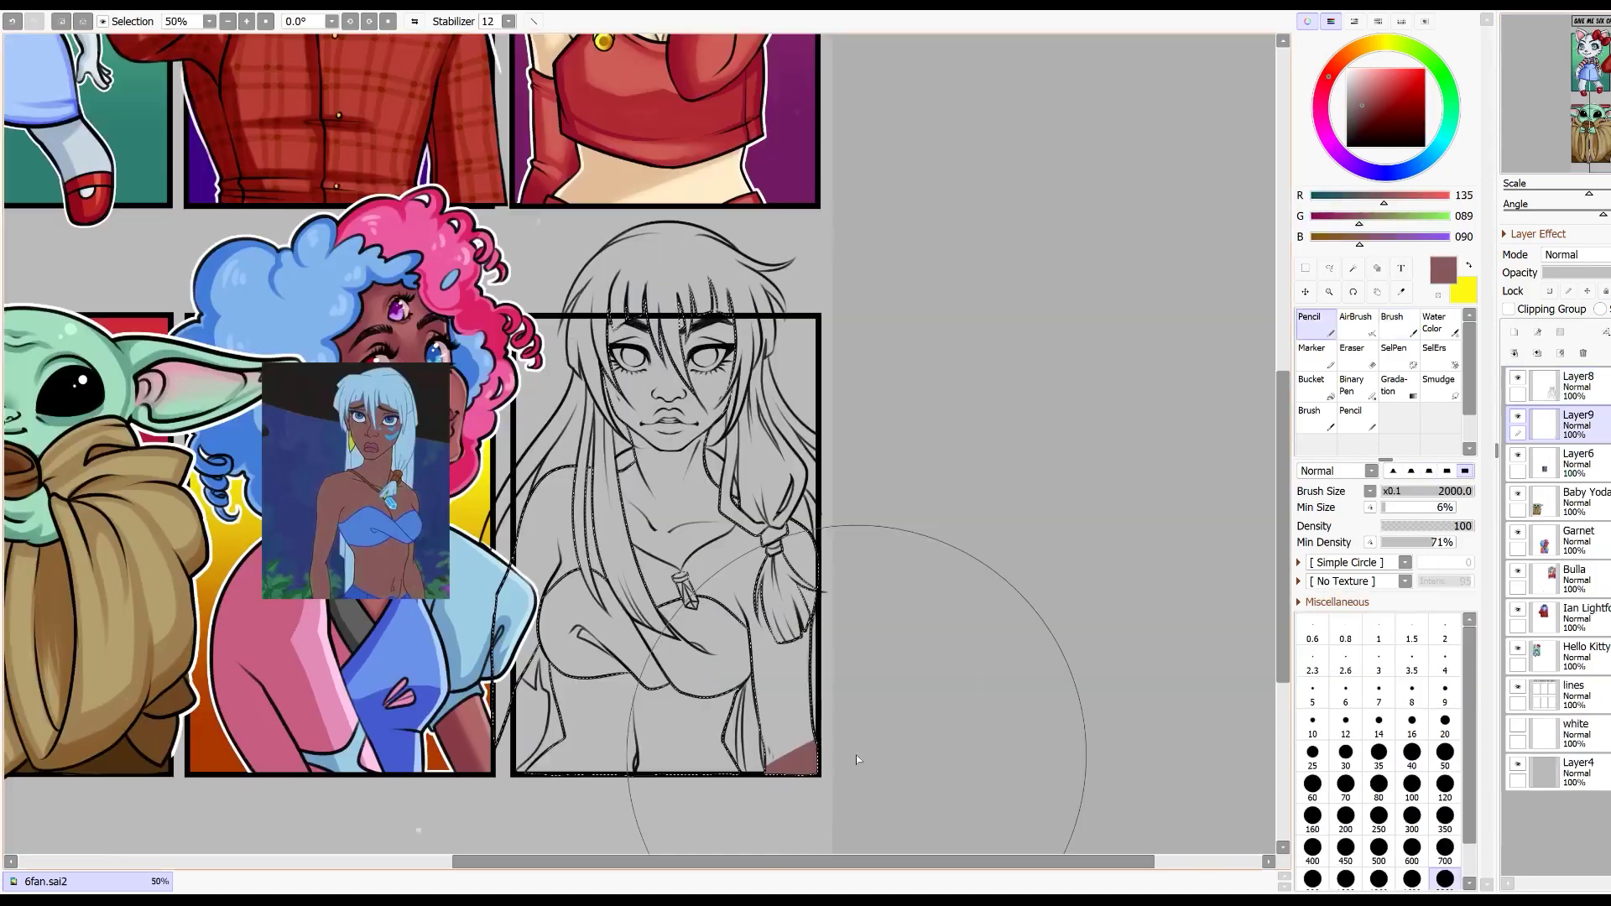
Step: Fill the selected skin areas beneath the line art with the Pencil at size 2000, first in (135, 89, 90), then in (153, 99, 93)
{"action": "left_click_drag", "start_coordinate": [856, 754], "coordinate": [587, 817]}
{"action": "mouse_move", "coordinate": [493, 765]}
{"action": "left_mouse_down"}
{"action": "mouse_move", "coordinate": [729, 581]}
{"action": "mouse_move", "coordinate": [772, 489]}
{"action": "mouse_move", "coordinate": [587, 377]}
{"action": "left_mouse_up"}
{"action": "left_click", "coordinate": [1372, 94]}
{"action": "left_click", "coordinate": [1368, 99]}
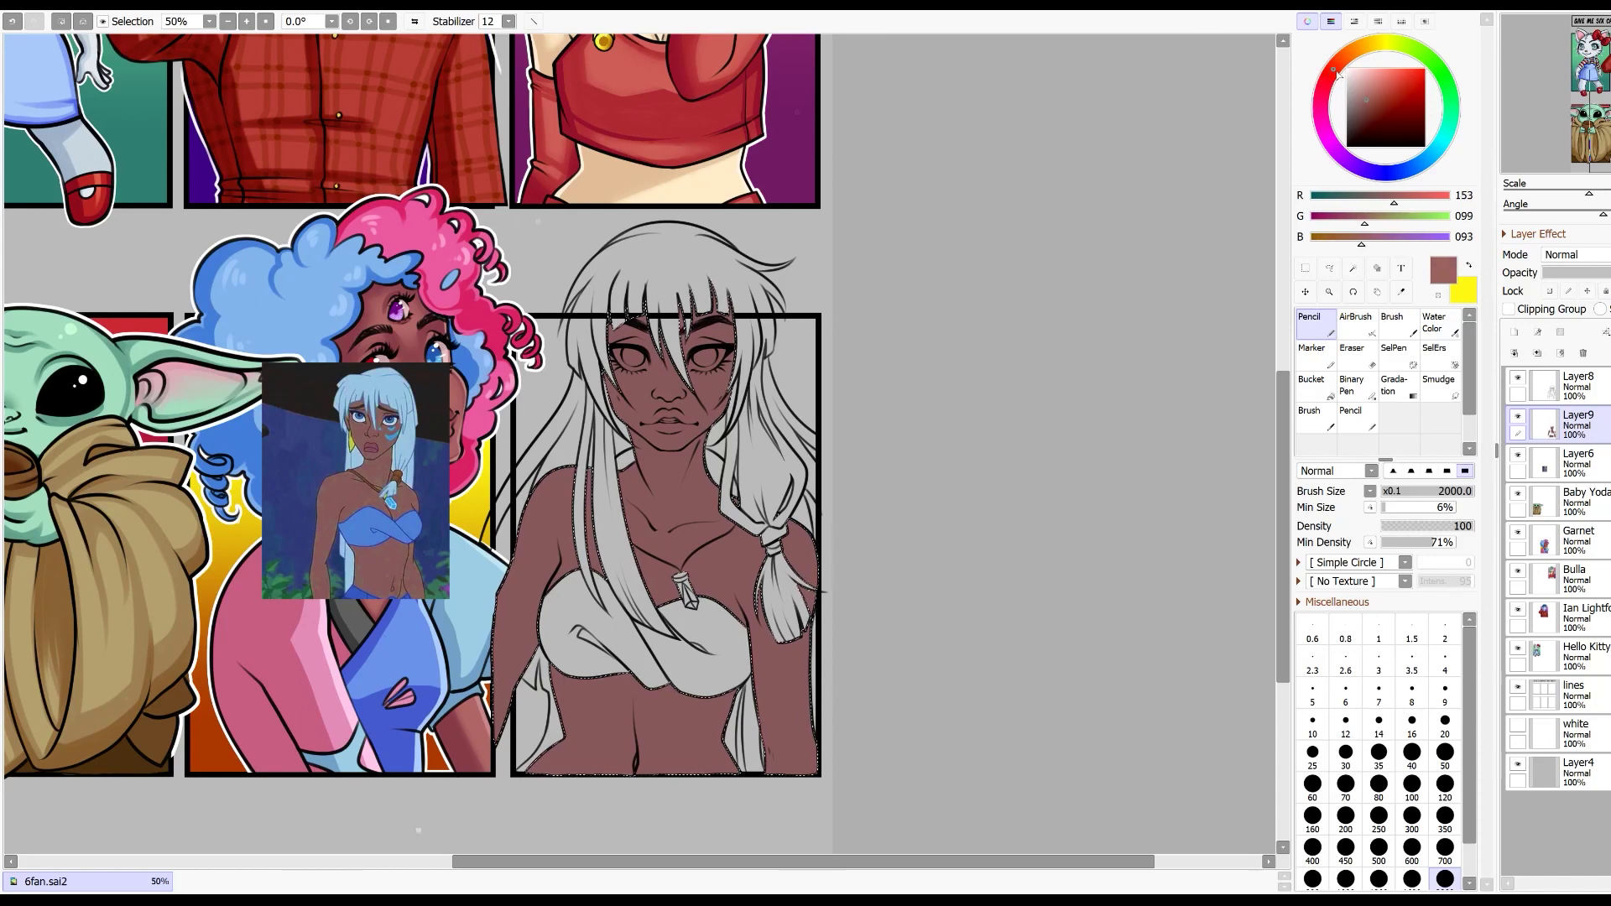
{"action": "mouse_move", "coordinate": [872, 411]}
{"action": "left_mouse_down"}
{"action": "mouse_move", "coordinate": [537, 696]}
{"action": "mouse_move", "coordinate": [854, 600]}
{"action": "left_mouse_up"}
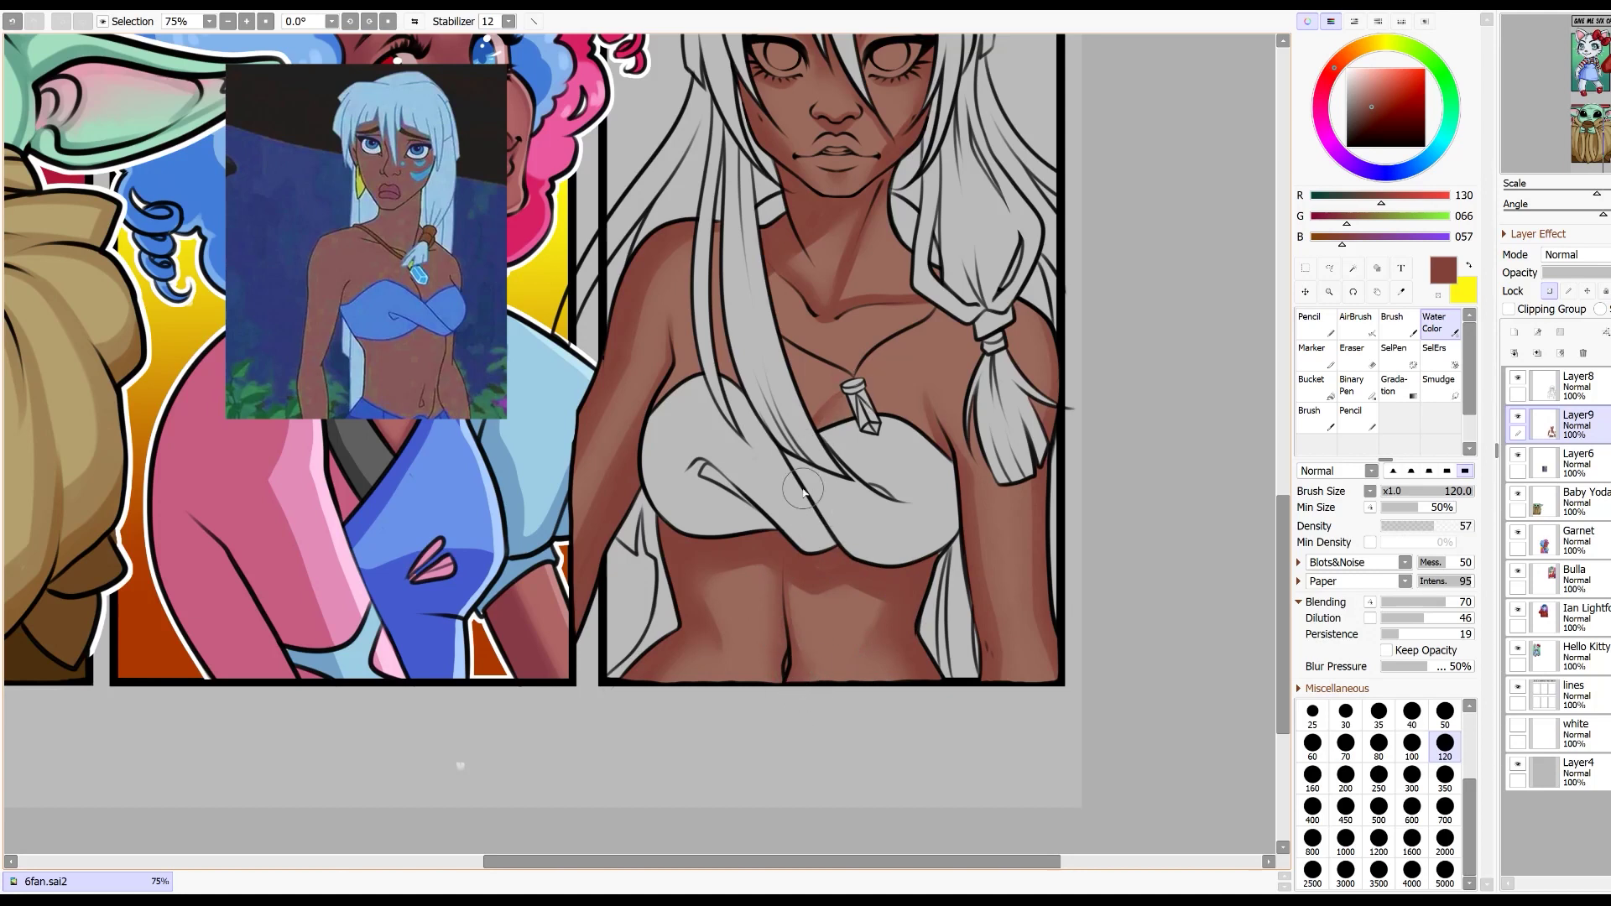
Step: Paint reddish-brown (130, 66, 57) shading on the shoulders and chest beside the hair with the Brush at size 40
{"action": "left_click_drag", "start_coordinate": [1282, 521], "coordinate": [1282, 483]}
{"action": "left_click", "coordinate": [1398, 324]}
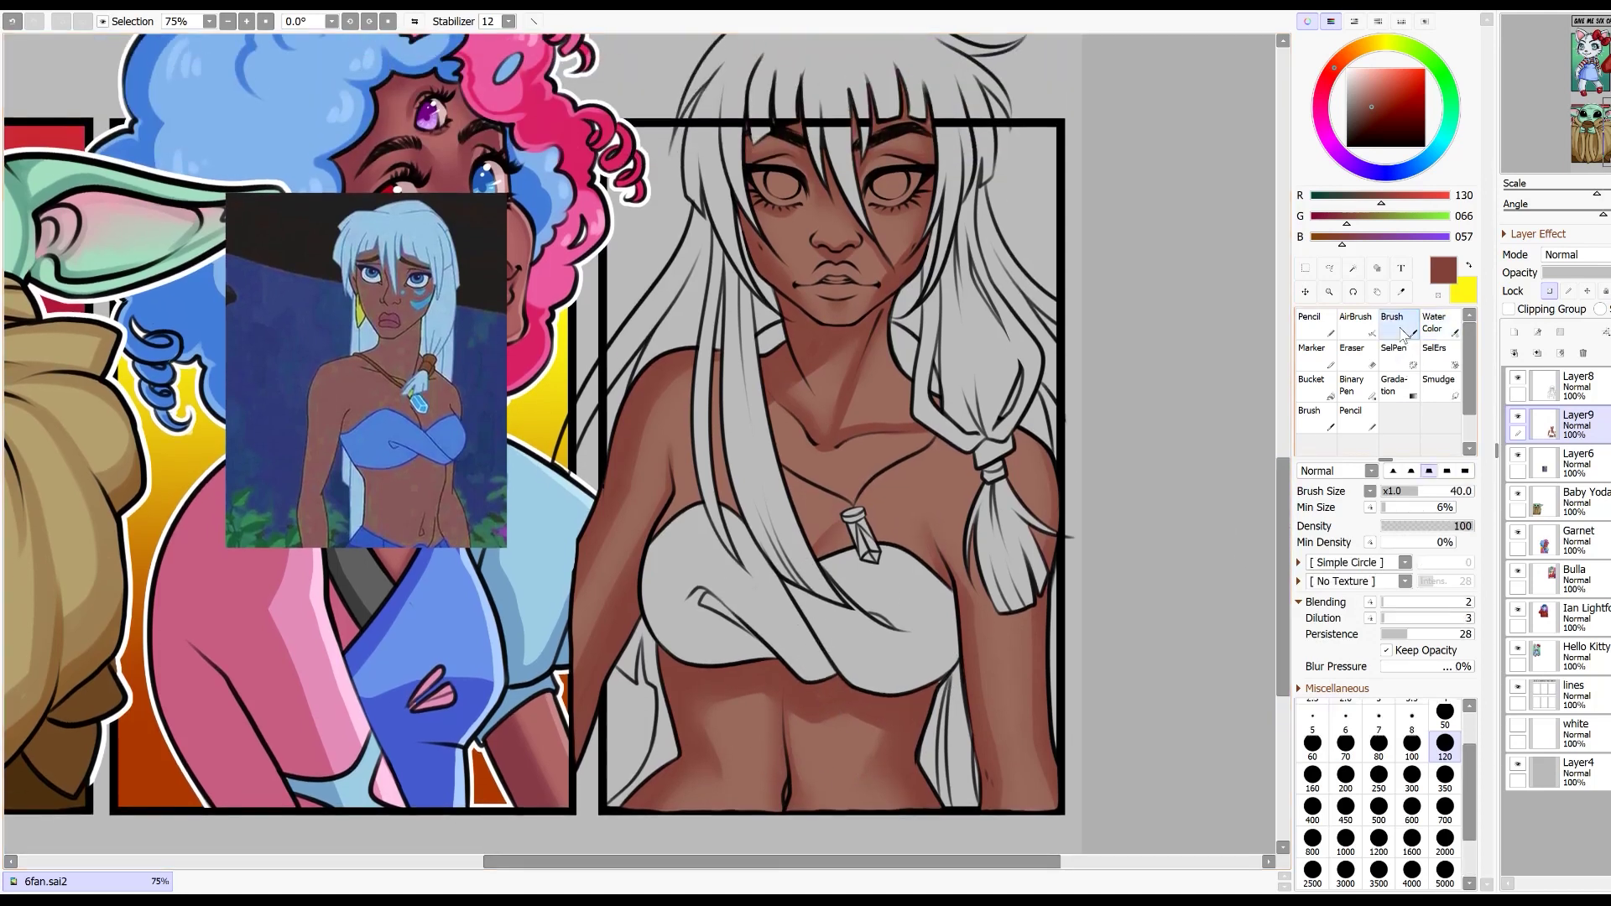
{"action": "left_click_drag", "start_coordinate": [683, 374], "coordinate": [690, 492]}
{"action": "left_click_drag", "start_coordinate": [903, 377], "coordinate": [987, 531]}
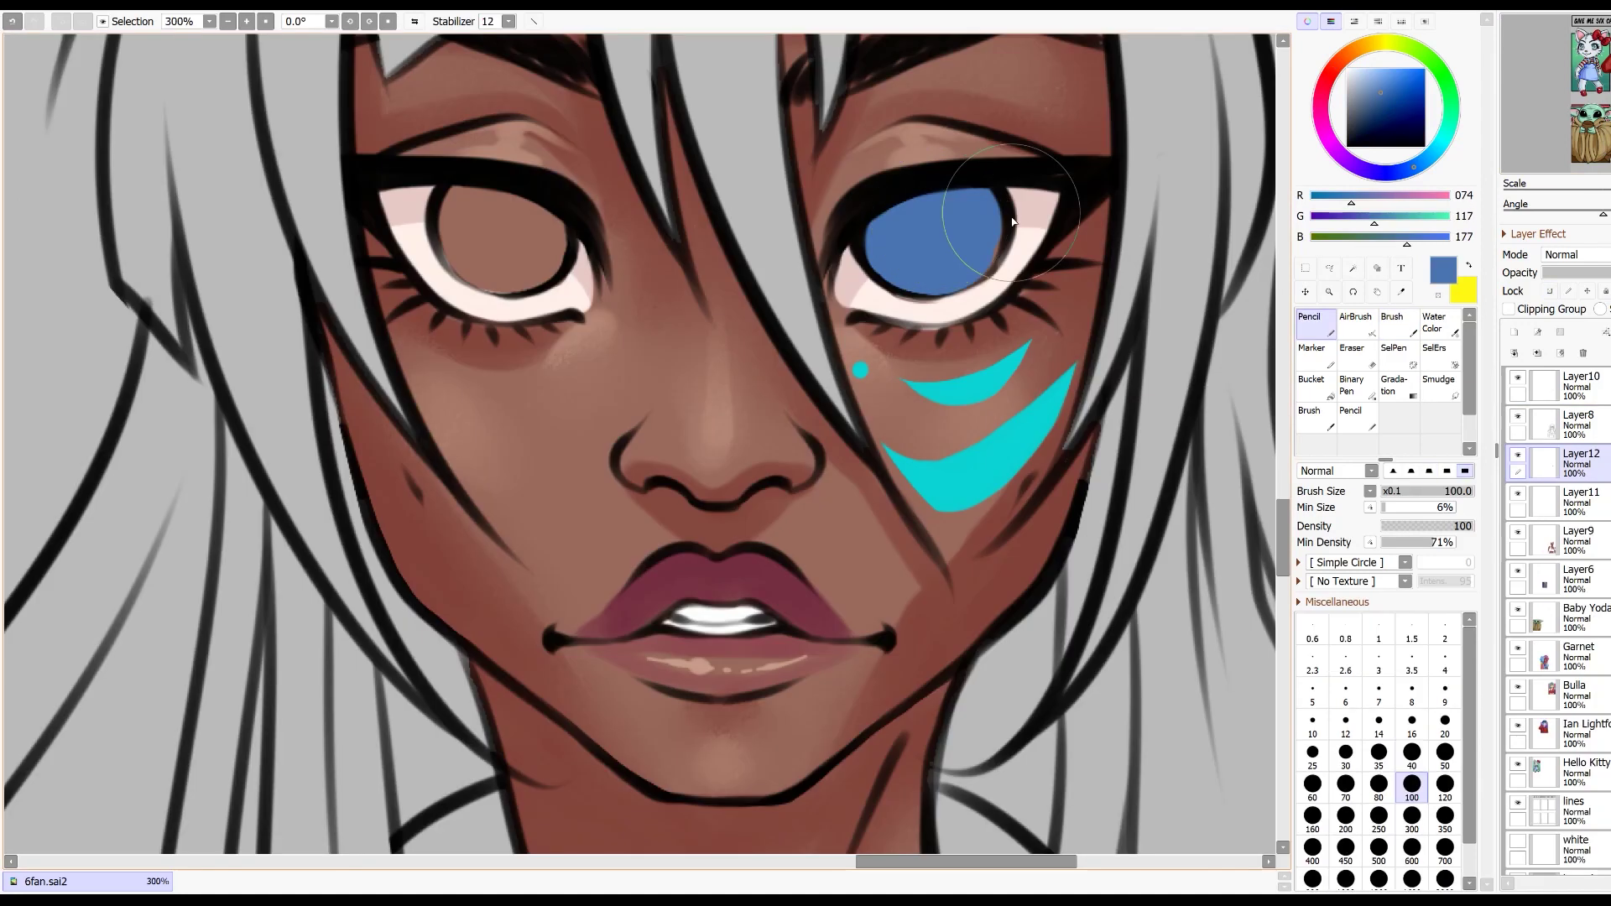
Step: Reduce the Pencil to size 40 and paint the remaining brown iris blue (74, 117, 177)
{"action": "key", "text": "bracketleft"}
{"action": "key", "text": "bracketleft"}
{"action": "key", "text": "bracketleft"}
{"action": "key", "text": "bracketleft"}
{"action": "key", "text": "bracketleft"}
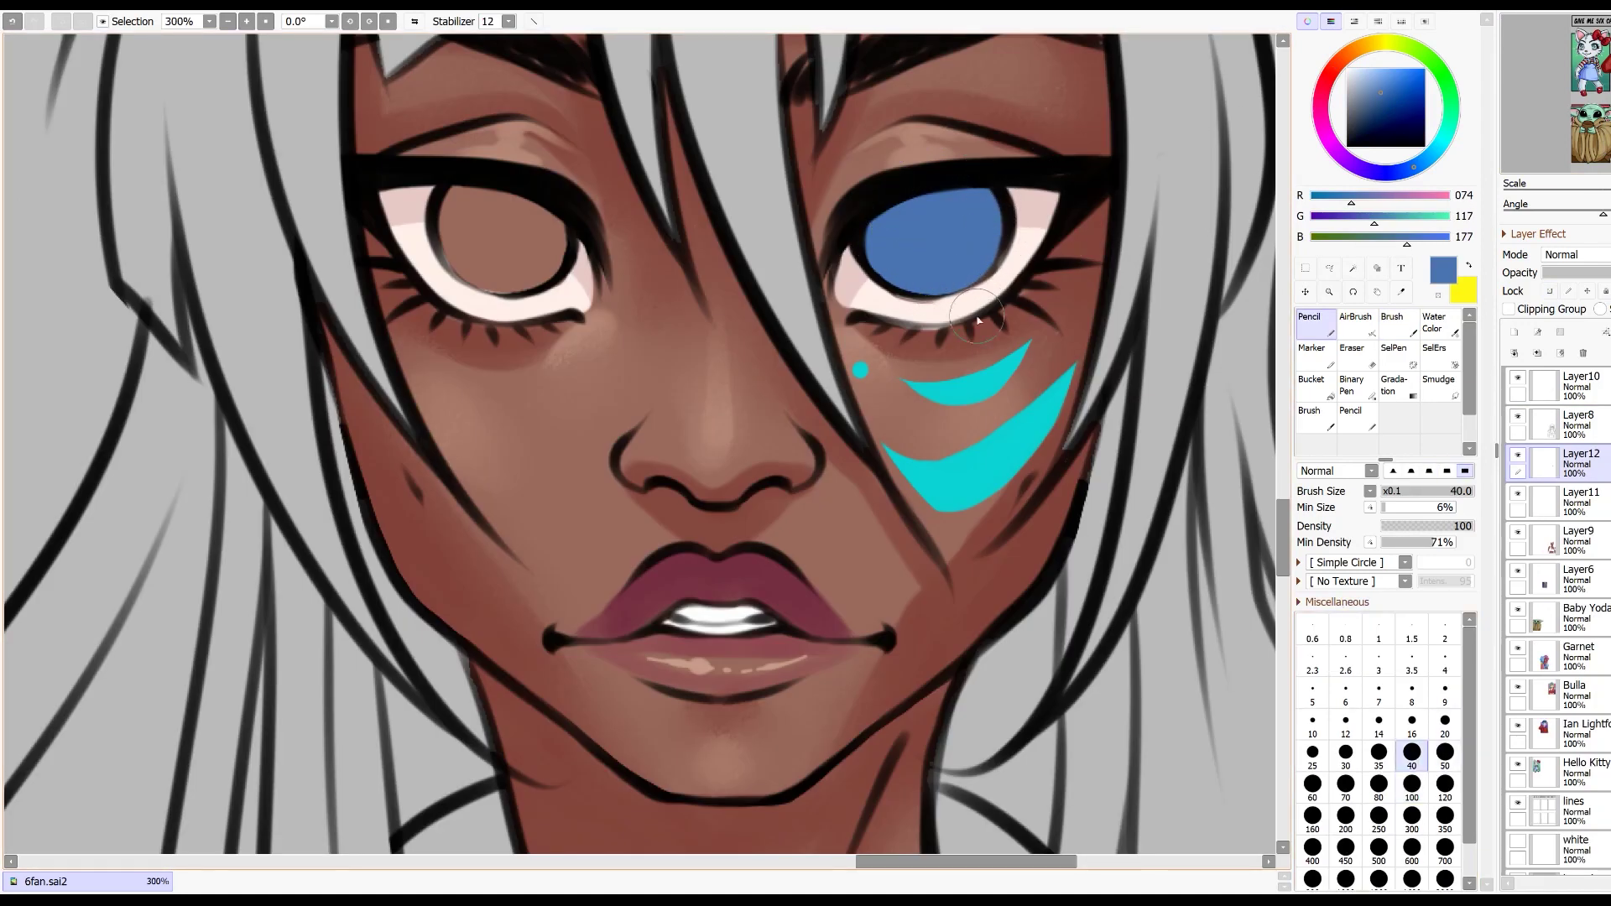
{"action": "left_click", "coordinate": [457, 199]}
{"action": "mouse_move", "coordinate": [473, 270]}
{"action": "left_mouse_down"}
{"action": "mouse_move", "coordinate": [503, 294]}
{"action": "mouse_move", "coordinate": [541, 252]}
{"action": "mouse_move", "coordinate": [549, 278]}
{"action": "mouse_move", "coordinate": [467, 231]}
{"action": "left_mouse_up"}
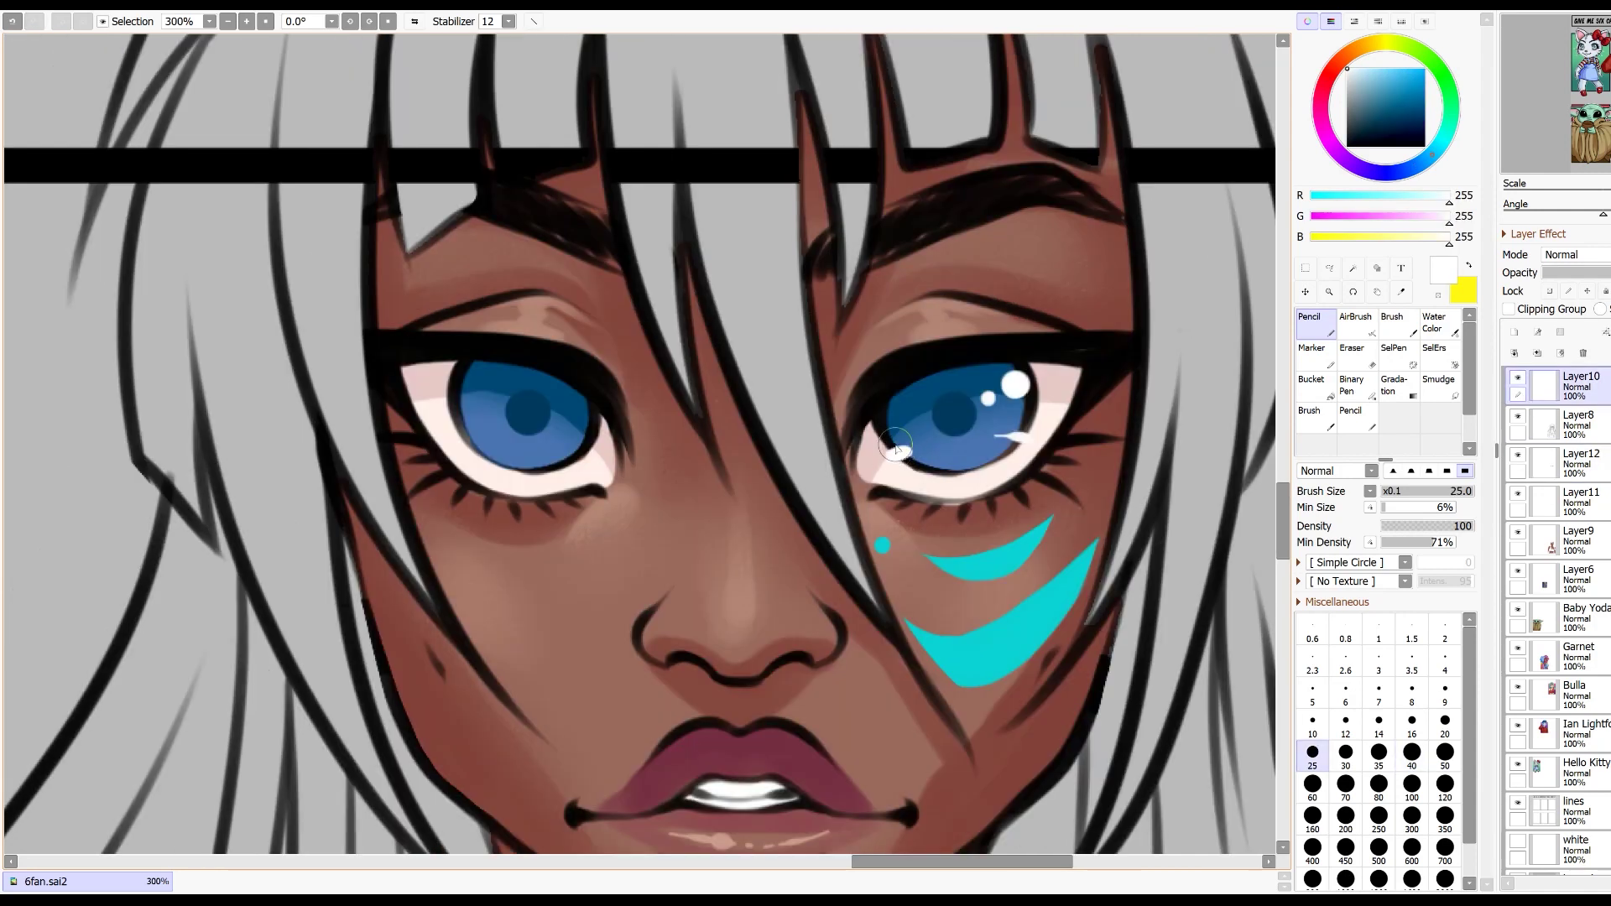
Step: Add white highlights to the second eye's iris with the Pencil at size 25
{"action": "left_click_drag", "start_coordinate": [559, 398], "coordinate": [555, 402]}
{"action": "left_click_drag", "start_coordinate": [581, 467], "coordinate": [555, 446]}
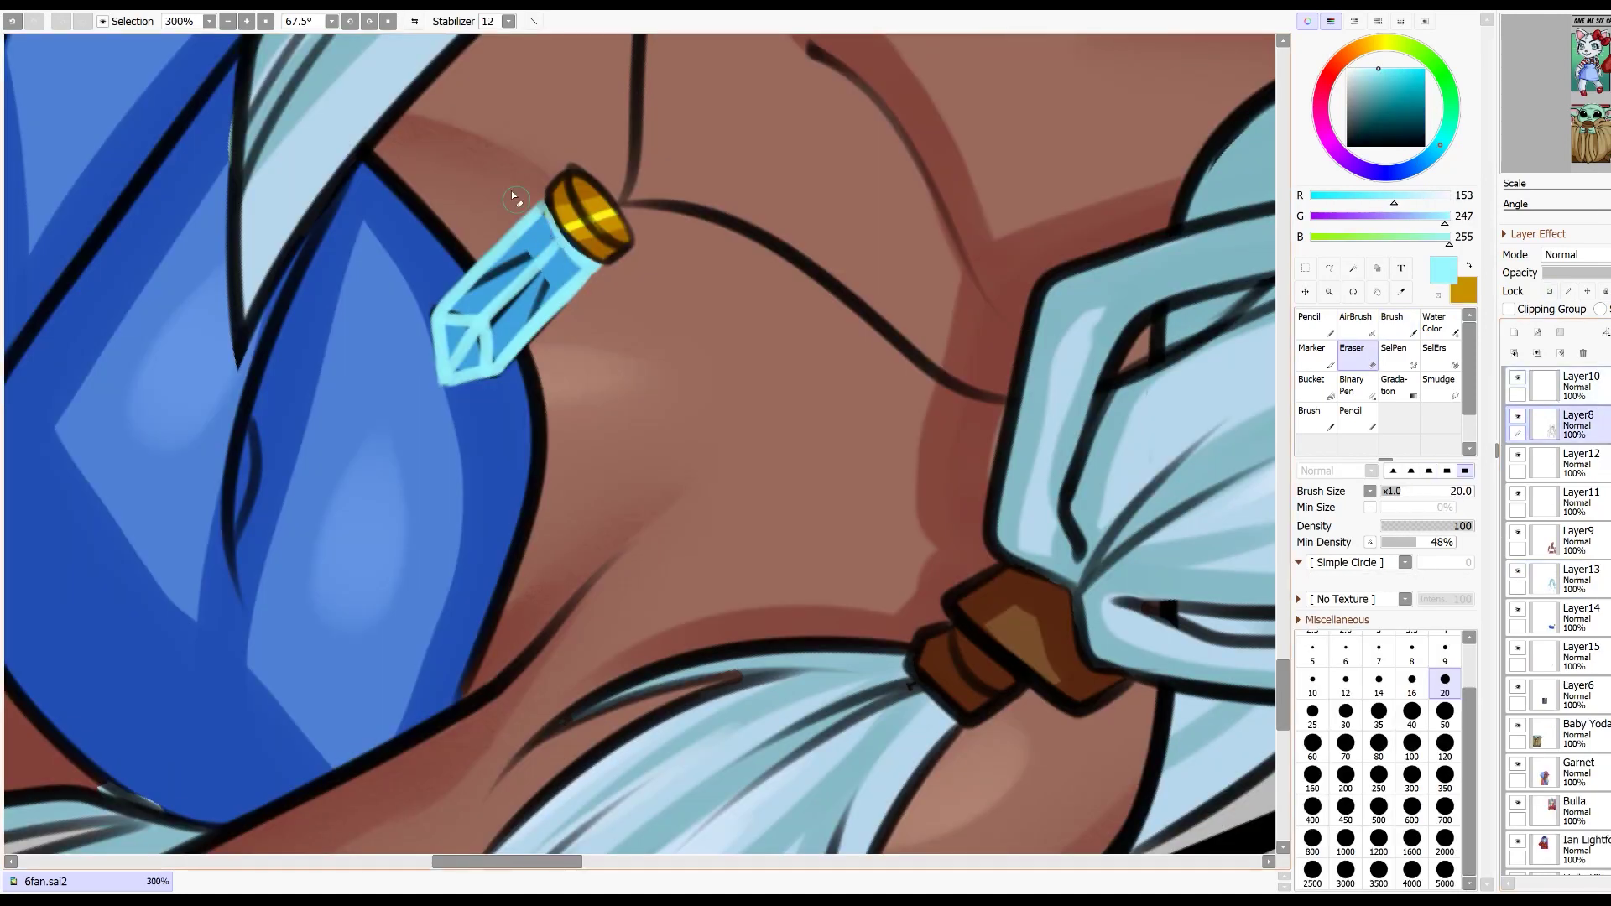
Step: Clean up the crystal pendant's edges on the line art layer with the Eraser at size 20
{"action": "left_click_drag", "start_coordinate": [541, 287], "coordinate": [512, 270]}
{"action": "mouse_move", "coordinate": [434, 366]}
{"action": "left_mouse_down"}
{"action": "mouse_move", "coordinate": [439, 330]}
{"action": "mouse_move", "coordinate": [472, 345]}
{"action": "left_mouse_up"}
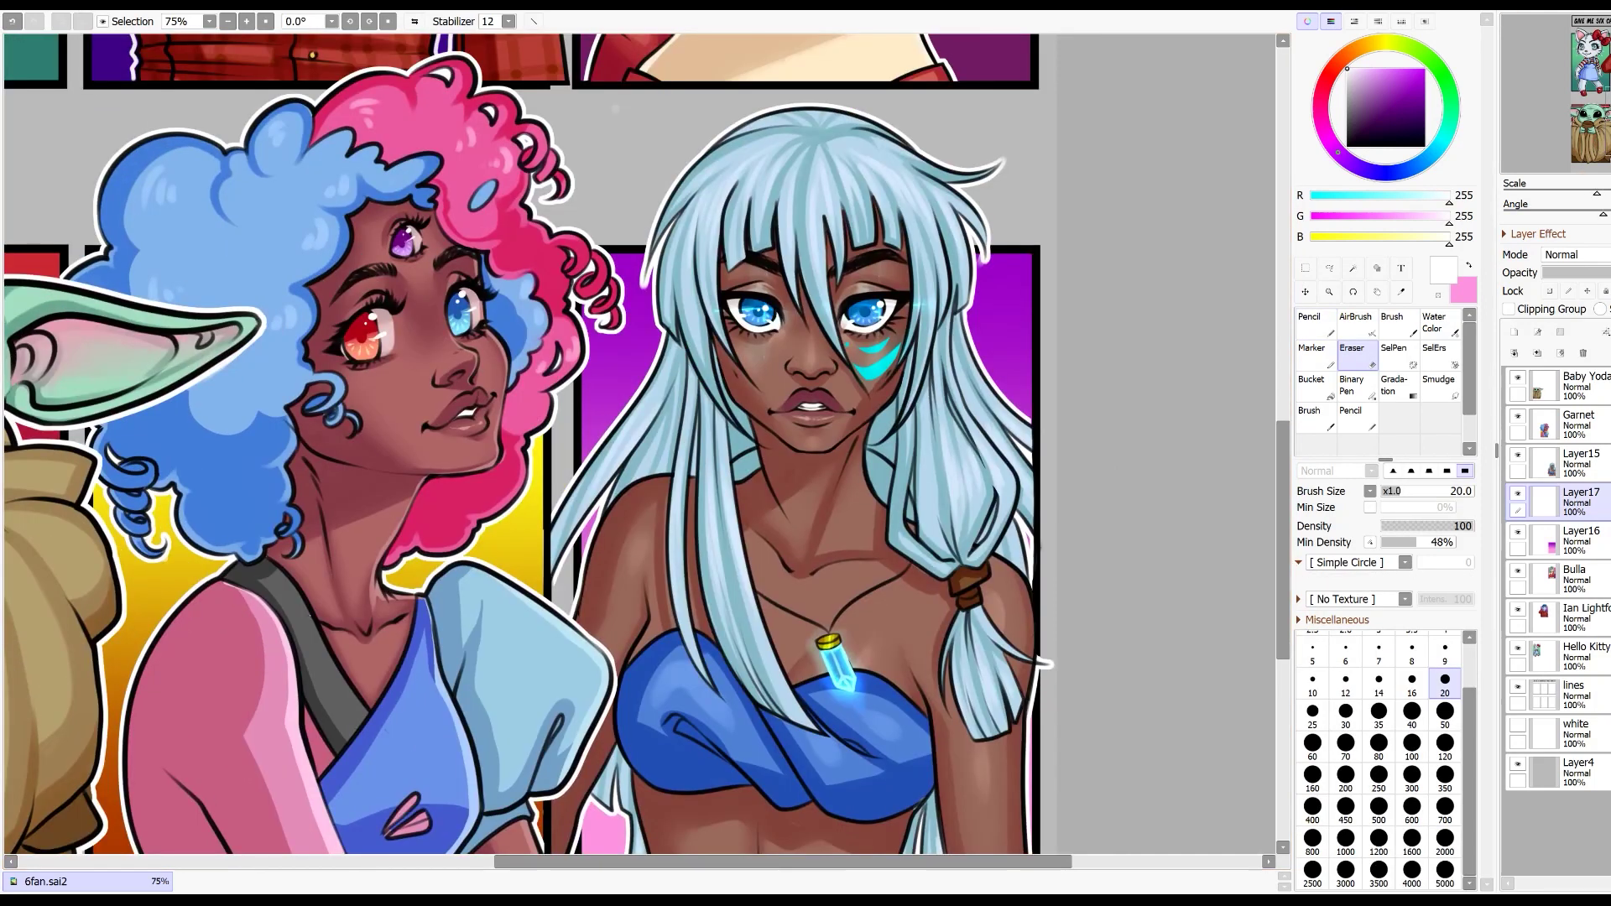
Step: Select Layer15, which holds the sixth character, and merge it with the layer beneath
{"action": "scroll", "coordinate": [642, 443], "scroll_direction": "down", "scroll_amount": 2}
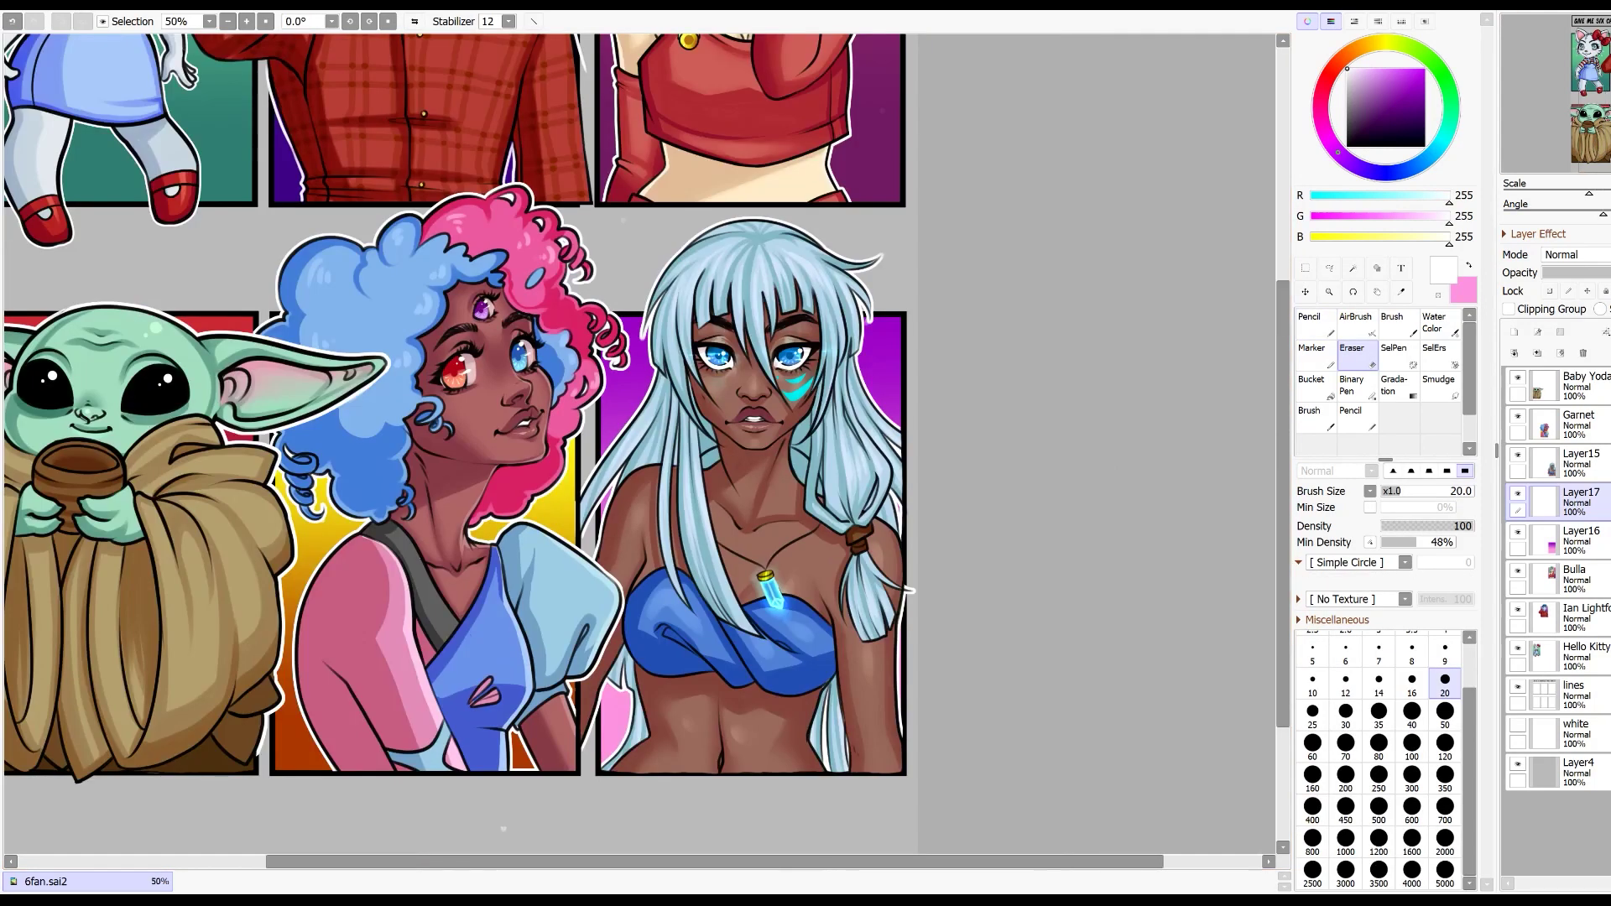
{"action": "left_click", "coordinate": [1597, 470]}
{"action": "left_click", "coordinate": [1540, 357]}
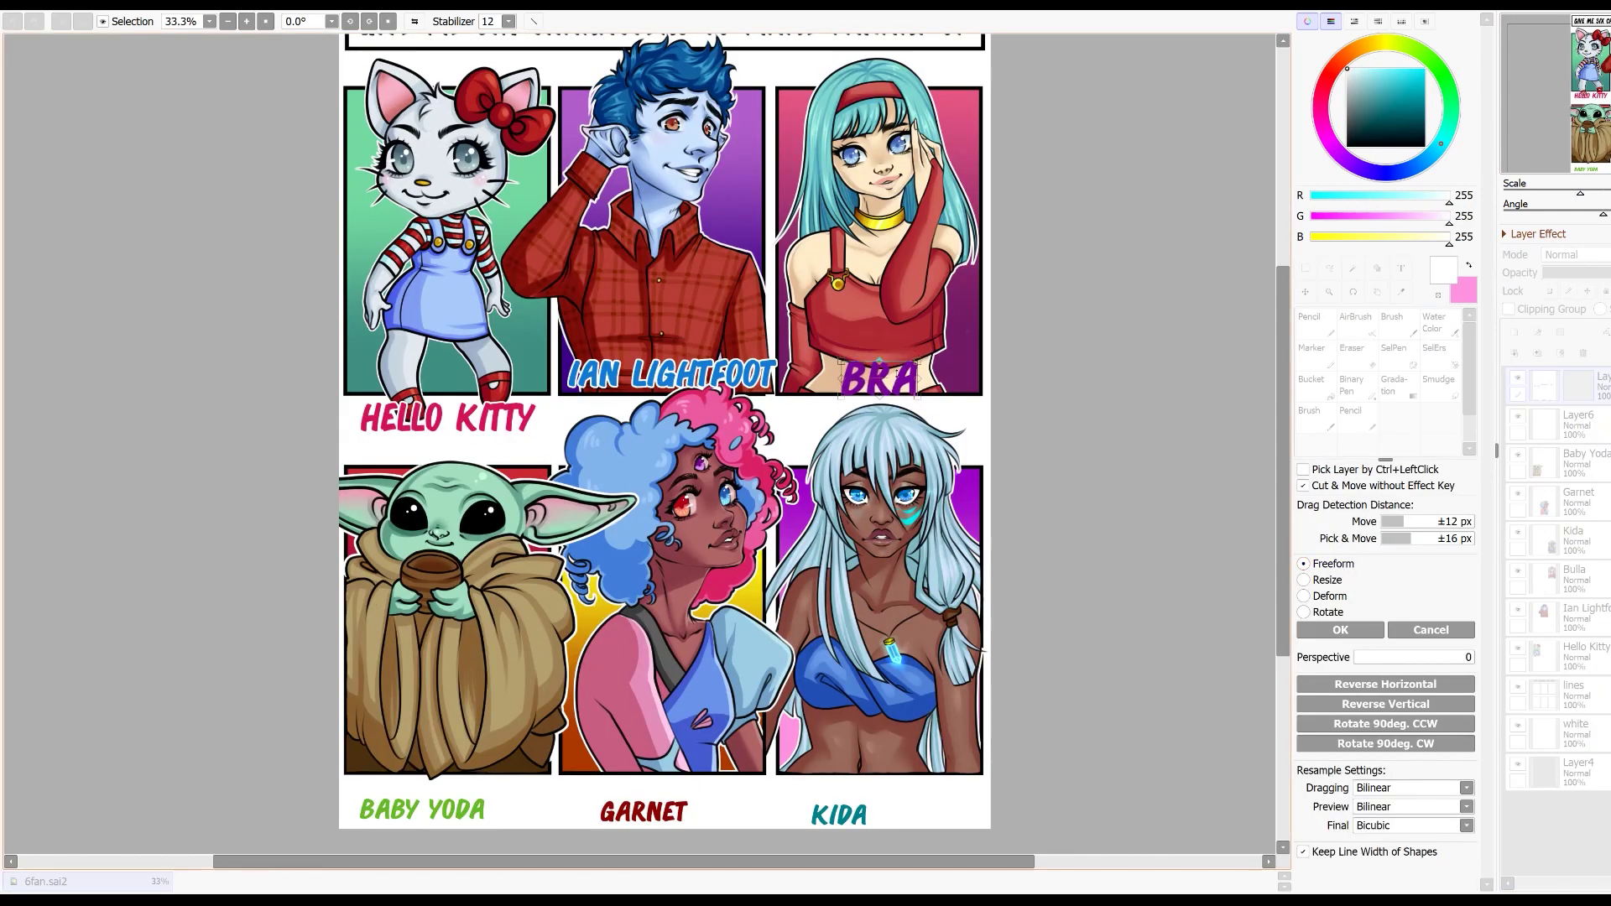
Step: Shift the BRA title slightly lower and give it a white outline on the layer beneath with the Pencil at size 2000
{"action": "left_click_drag", "start_coordinate": [891, 374], "coordinate": [891, 381]}
{"action": "left_click", "coordinate": [1349, 632]}
{"action": "left_click", "coordinate": [277, 109]}
{"action": "left_click", "coordinate": [1126, 708]}
{"action": "left_click", "coordinate": [787, 198]}
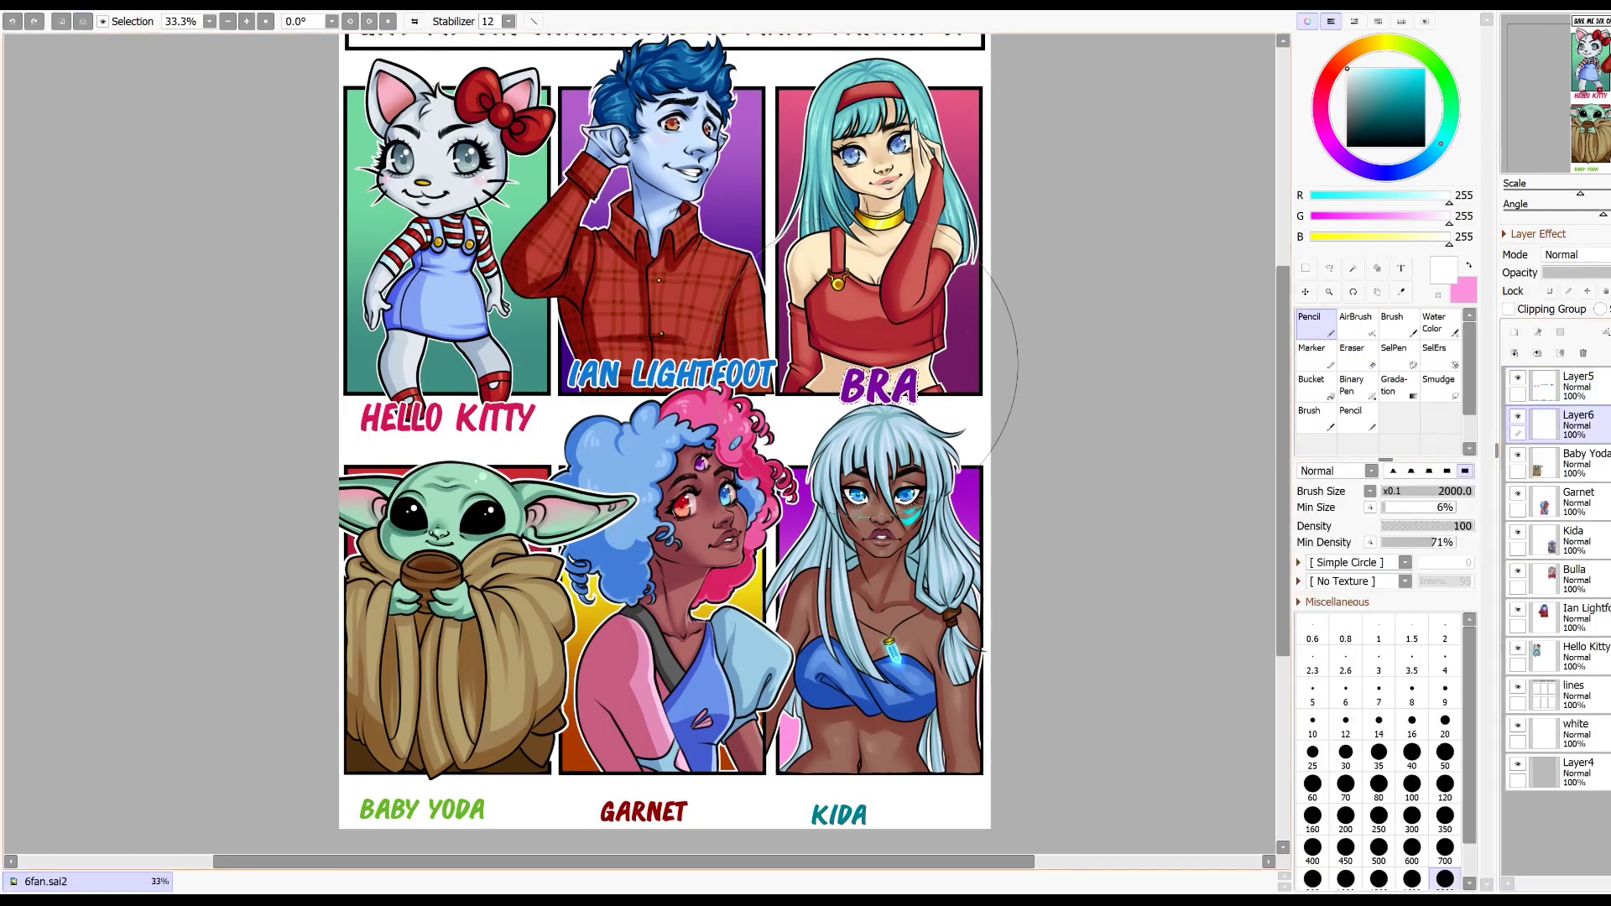
Step: Enlarge the BABY YODA title and move it up onto the lower edge of the fourth panel
{"action": "key", "text": "ctrl+t"}
{"action": "left_click", "coordinate": [1304, 564]}
{"action": "left_click_drag", "start_coordinate": [485, 798], "coordinate": [457, 775]}
{"action": "key", "text": "Return"}
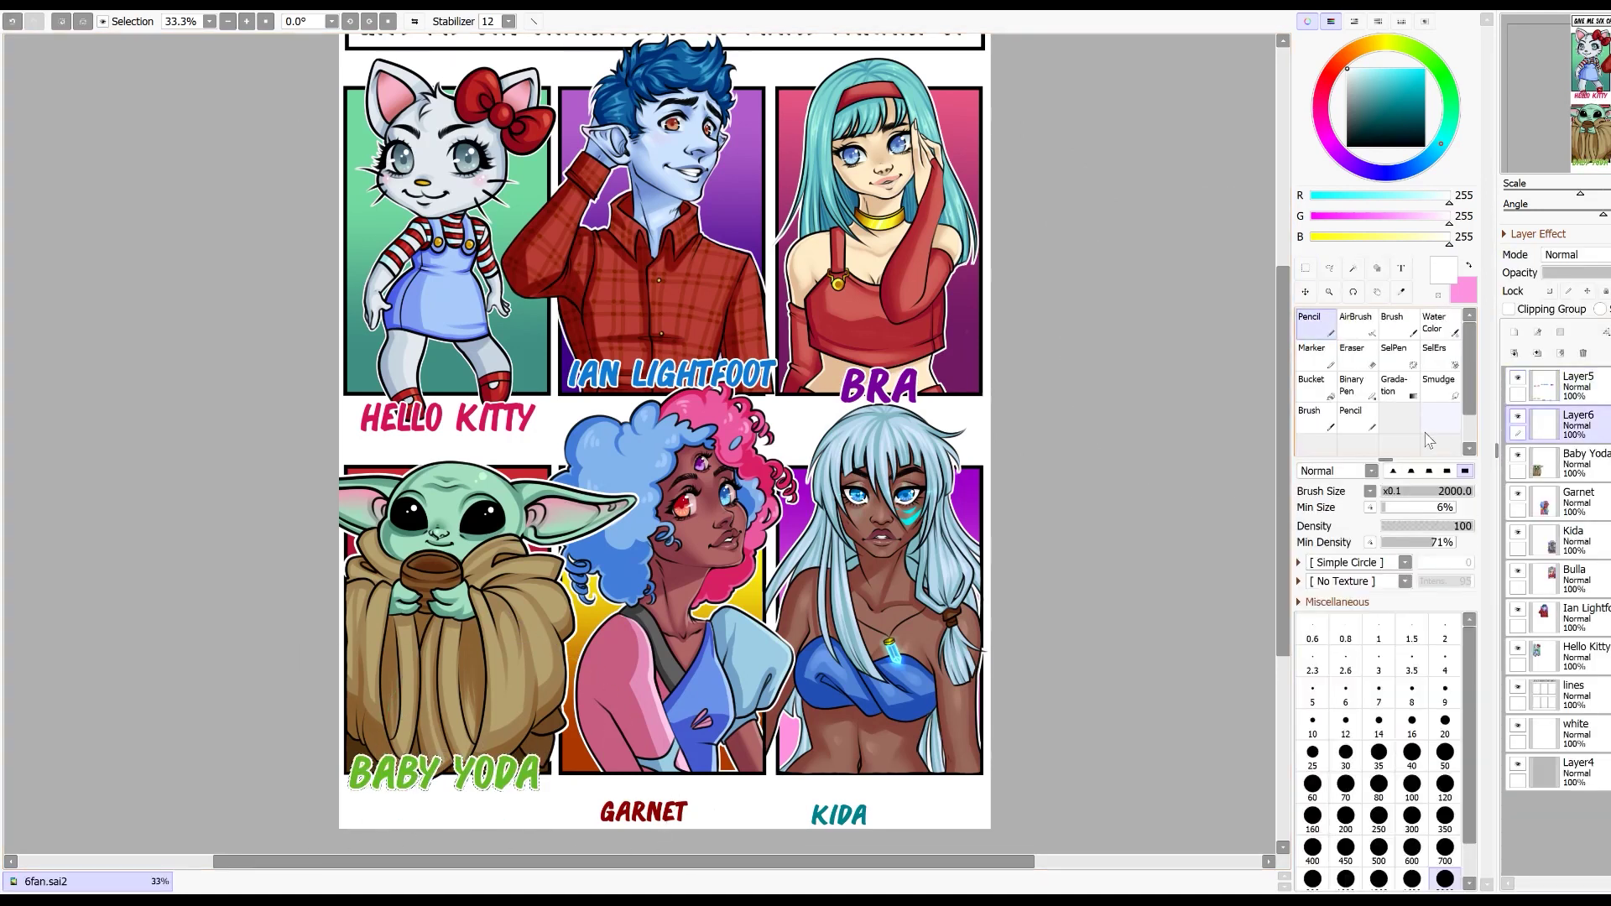
Step: Select the GARNET title on Layer5, enlarge it and move it up onto the fifth panel's lower edge
{"action": "left_click", "coordinate": [1329, 268]}
{"action": "mouse_move", "coordinate": [606, 833]}
{"action": "left_mouse_down"}
{"action": "mouse_move", "coordinate": [705, 830]}
{"action": "mouse_move", "coordinate": [606, 834]}
{"action": "left_mouse_up"}
{"action": "left_click", "coordinate": [1577, 384]}
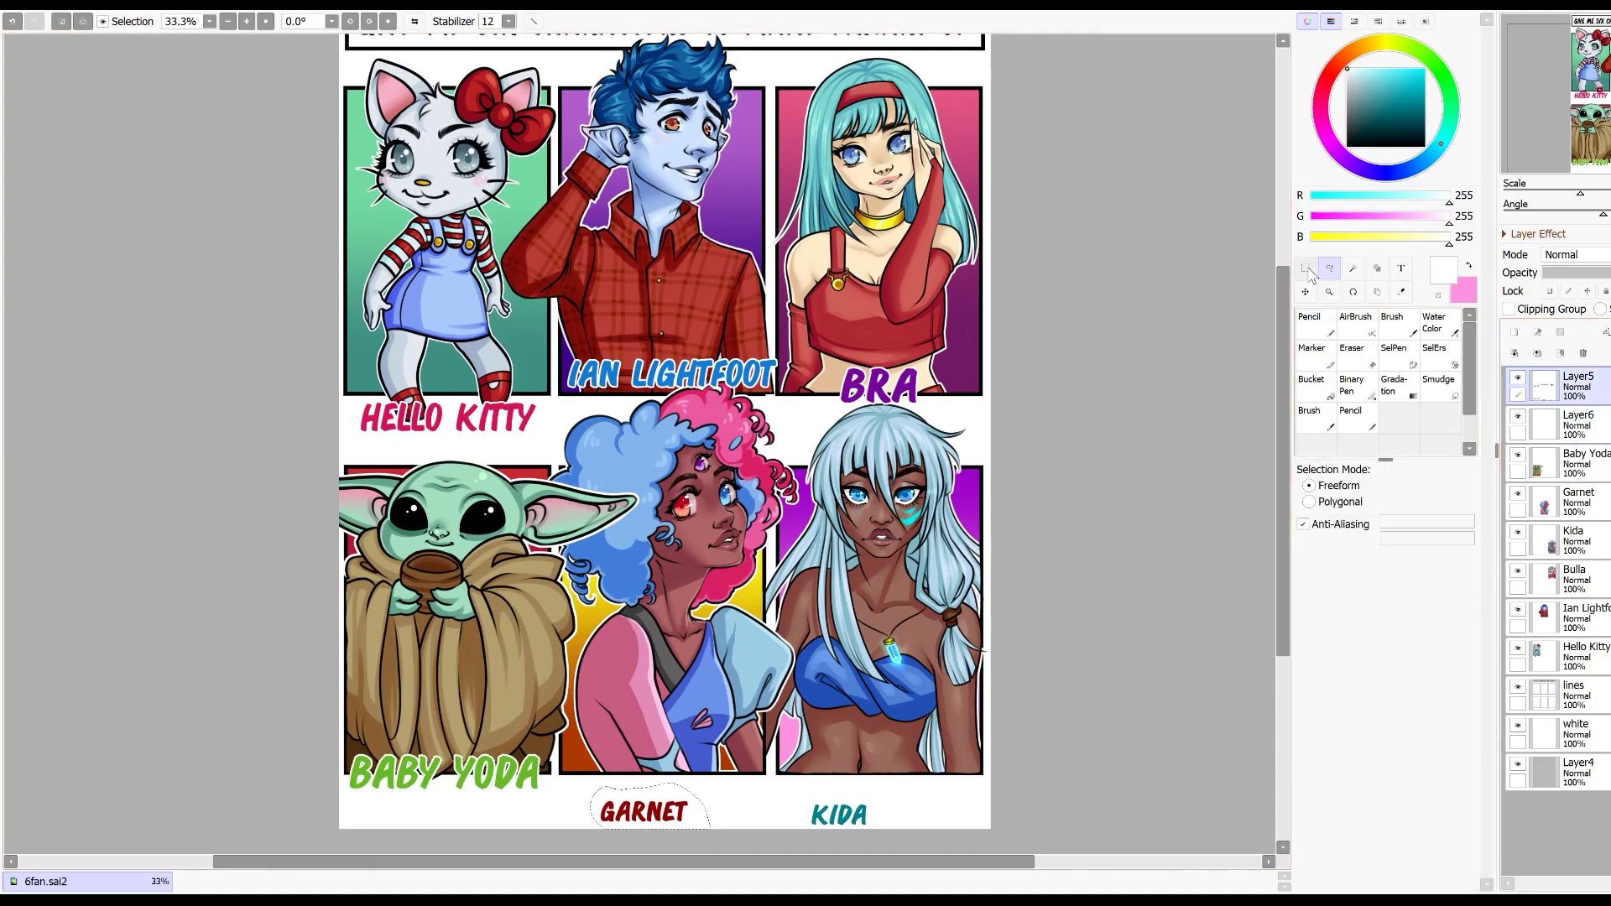
{"action": "left_click", "coordinate": [1305, 292]}
{"action": "left_click", "coordinate": [1306, 563]}
{"action": "left_click_drag", "start_coordinate": [687, 802], "coordinate": [739, 785]}
{"action": "left_click_drag", "start_coordinate": [686, 805], "coordinate": [754, 762]}
{"action": "key", "text": "Return"}
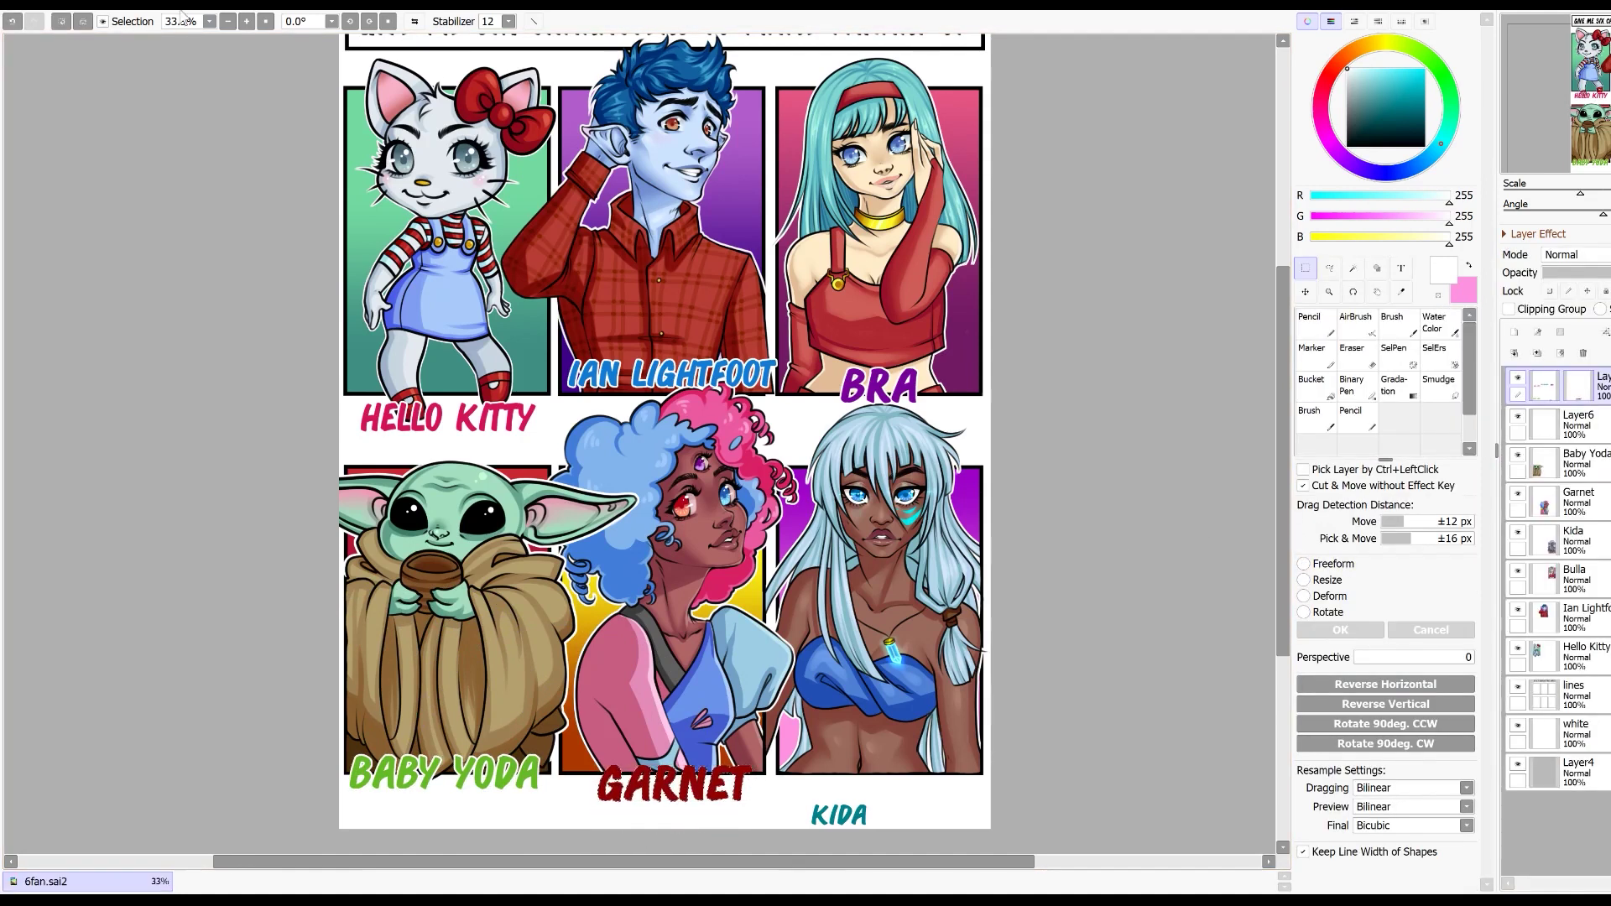
Step: Add a white outline around the GARNET title on Layer6 with the Pencil
{"action": "key", "text": "ctrl+u"}
{"action": "left_click_drag", "start_coordinate": [1409, 460], "coordinate": [1363, 460]}
{"action": "key", "text": "Return"}
{"action": "left_click", "coordinate": [1578, 422]}
{"action": "left_click", "coordinate": [1314, 324]}
Step: Select the KIDA title, enlarge it on Layer5 and move it up onto the sixth panel's lower edge
{"action": "left_click", "coordinate": [1329, 268]}
{"action": "left_click_drag", "start_coordinate": [803, 797], "coordinate": [917, 784]}
{"action": "left_click", "coordinate": [1305, 292]}
{"action": "left_click", "coordinate": [1577, 385]}
{"action": "left_click", "coordinate": [1306, 564]}
{"action": "left_click_drag", "start_coordinate": [873, 806], "coordinate": [873, 784]}
{"action": "key", "text": "Return"}
Step: Add a white outline around the KIDA title on Layer6 with the Pencil and clear the selection
{"action": "left_click", "coordinate": [231, 26]}
{"action": "mouse_move", "coordinate": [329, 119]}
{"action": "left_mouse_down"}
{"action": "mouse_move", "coordinate": [351, 119]}
{"action": "mouse_move", "coordinate": [334, 119]}
{"action": "left_mouse_up"}
{"action": "key", "text": "Return"}
{"action": "left_click", "coordinate": [1578, 423]}
{"action": "left_click", "coordinate": [1313, 324]}
{"action": "left_click", "coordinate": [1329, 269]}
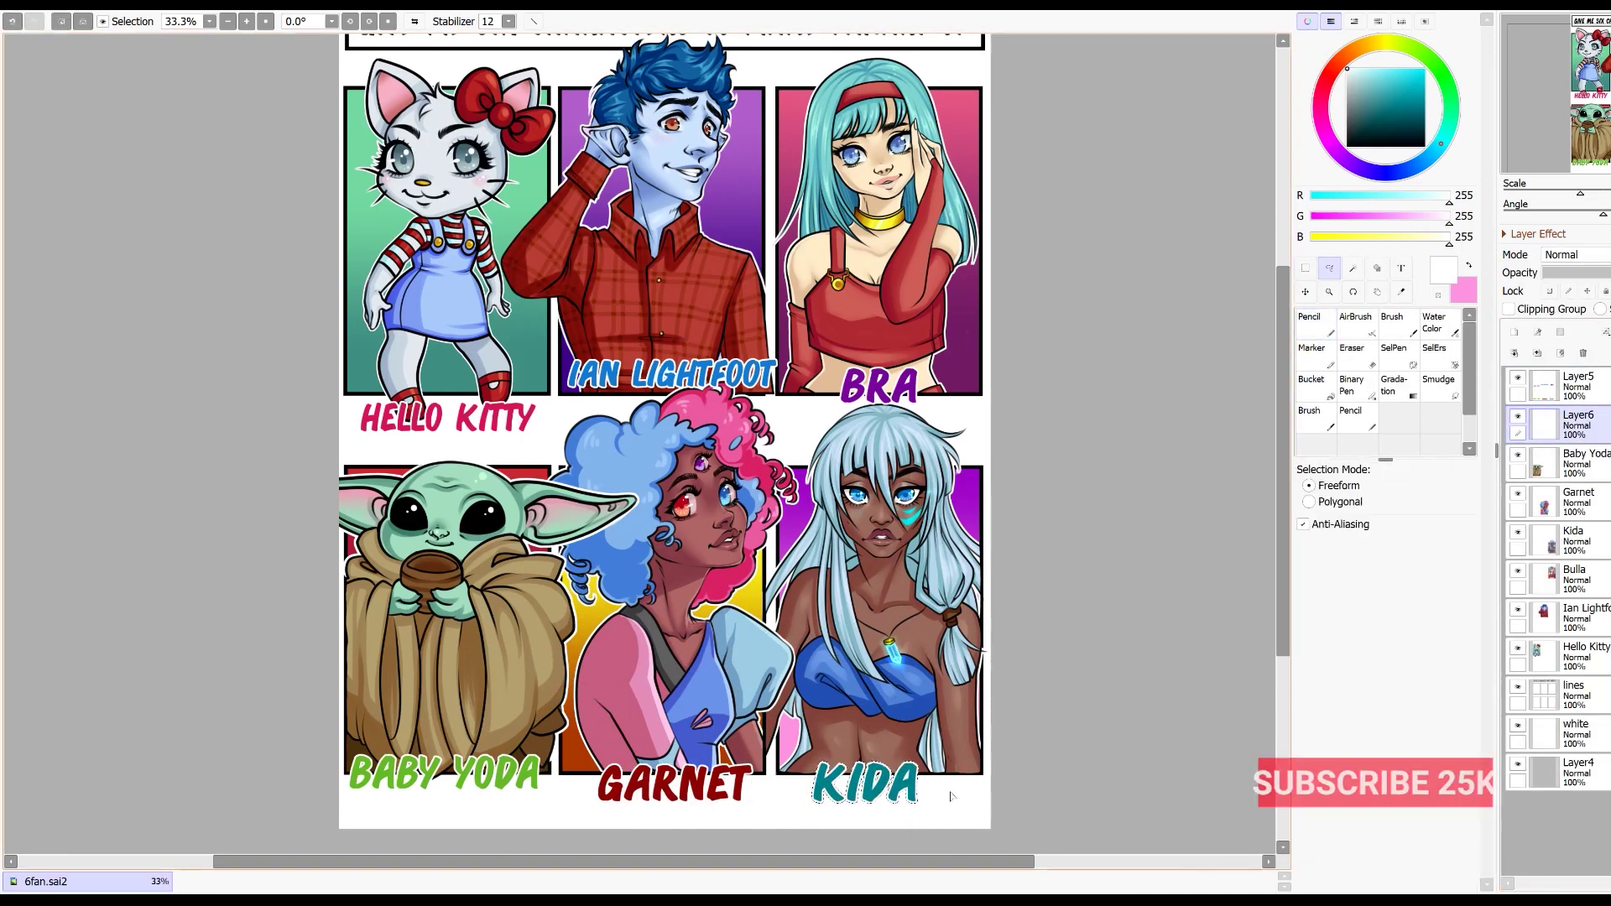
{"action": "left_click_drag", "start_coordinate": [1035, 810], "coordinate": [1040, 854]}
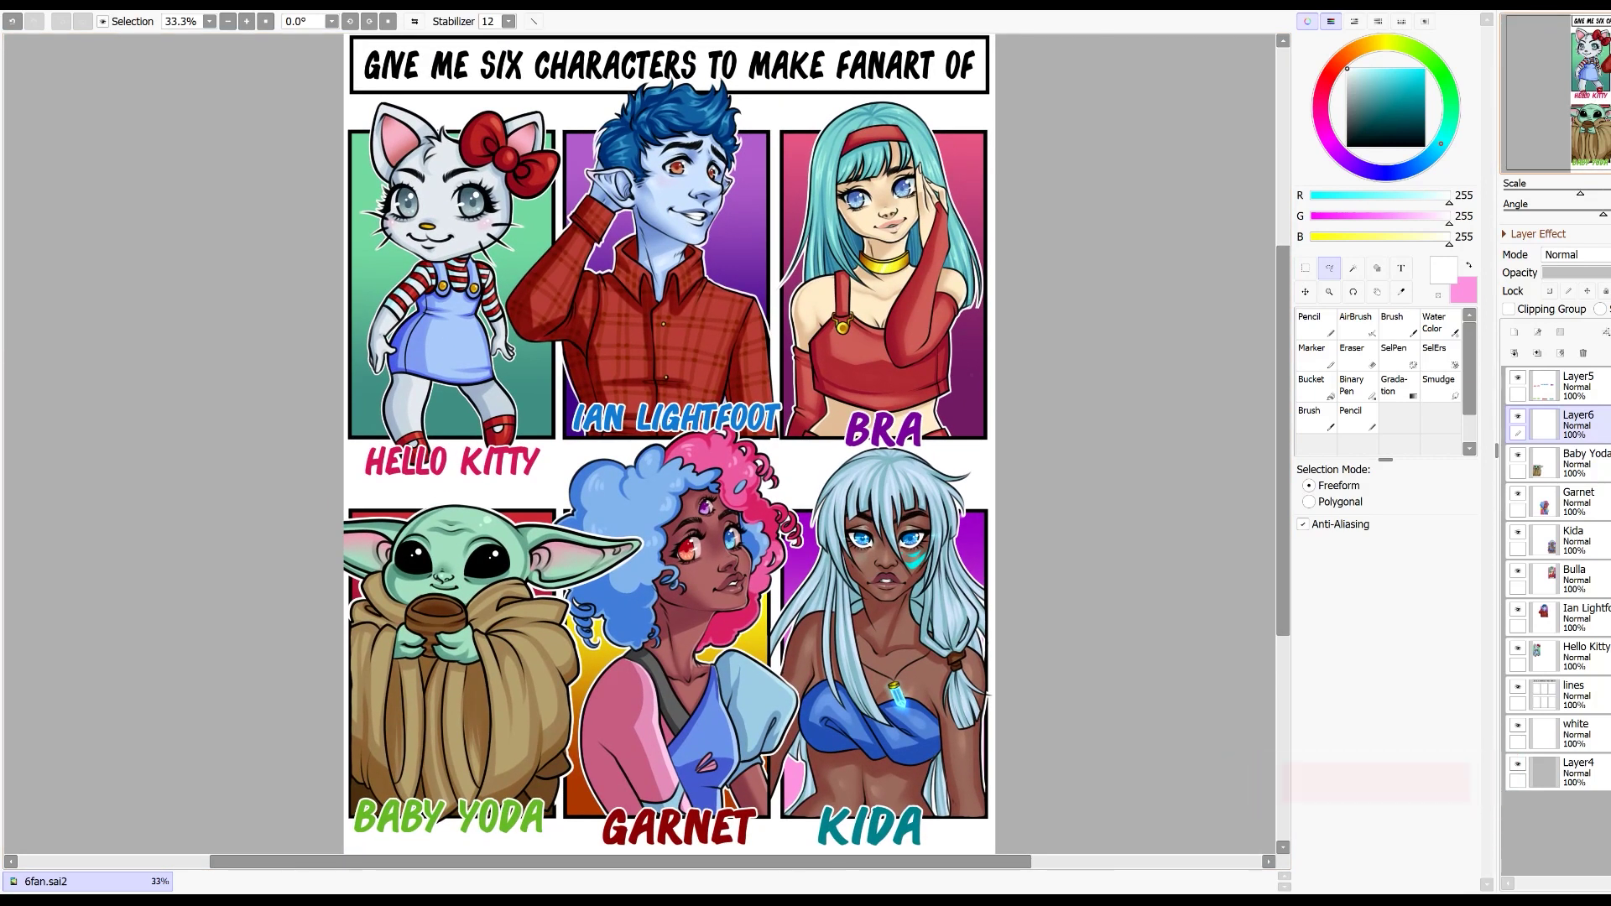
Step: Examine the whole fanart sheet, from the heading and upper panels down to the lower characters and their name titles
{"action": "scroll", "coordinate": [639, 444], "scroll_direction": "up", "scroll_amount": 1}
{"action": "scroll", "coordinate": [639, 444], "scroll_direction": "down", "scroll_amount": 1}
{"action": "left_click_drag", "start_coordinate": [648, 335], "coordinate": [637, 651]}
{"action": "scroll", "coordinate": [639, 444], "scroll_direction": "up", "scroll_amount": 1}
{"action": "left_click_drag", "start_coordinate": [1604, 37], "coordinate": [1606, 51]}
{"action": "left_click_drag", "start_coordinate": [1284, 441], "coordinate": [1284, 684]}
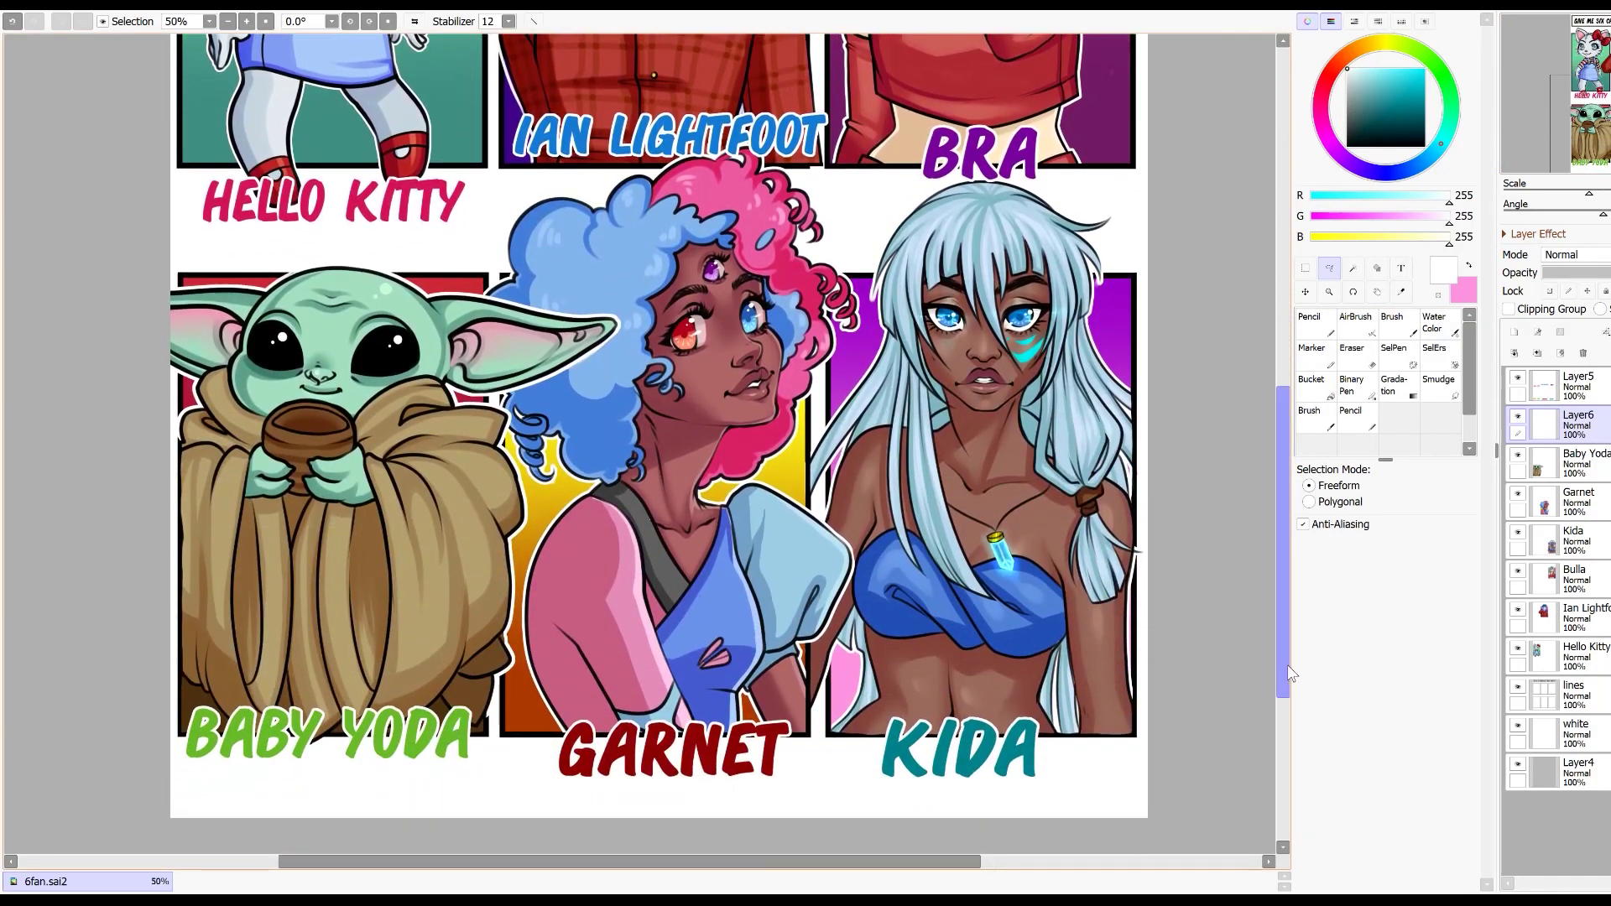
{"action": "scroll", "coordinate": [1208, 545], "scroll_direction": "down", "scroll_amount": 1}
{"action": "left_click_drag", "start_coordinate": [1287, 428], "coordinate": [1286, 347]}
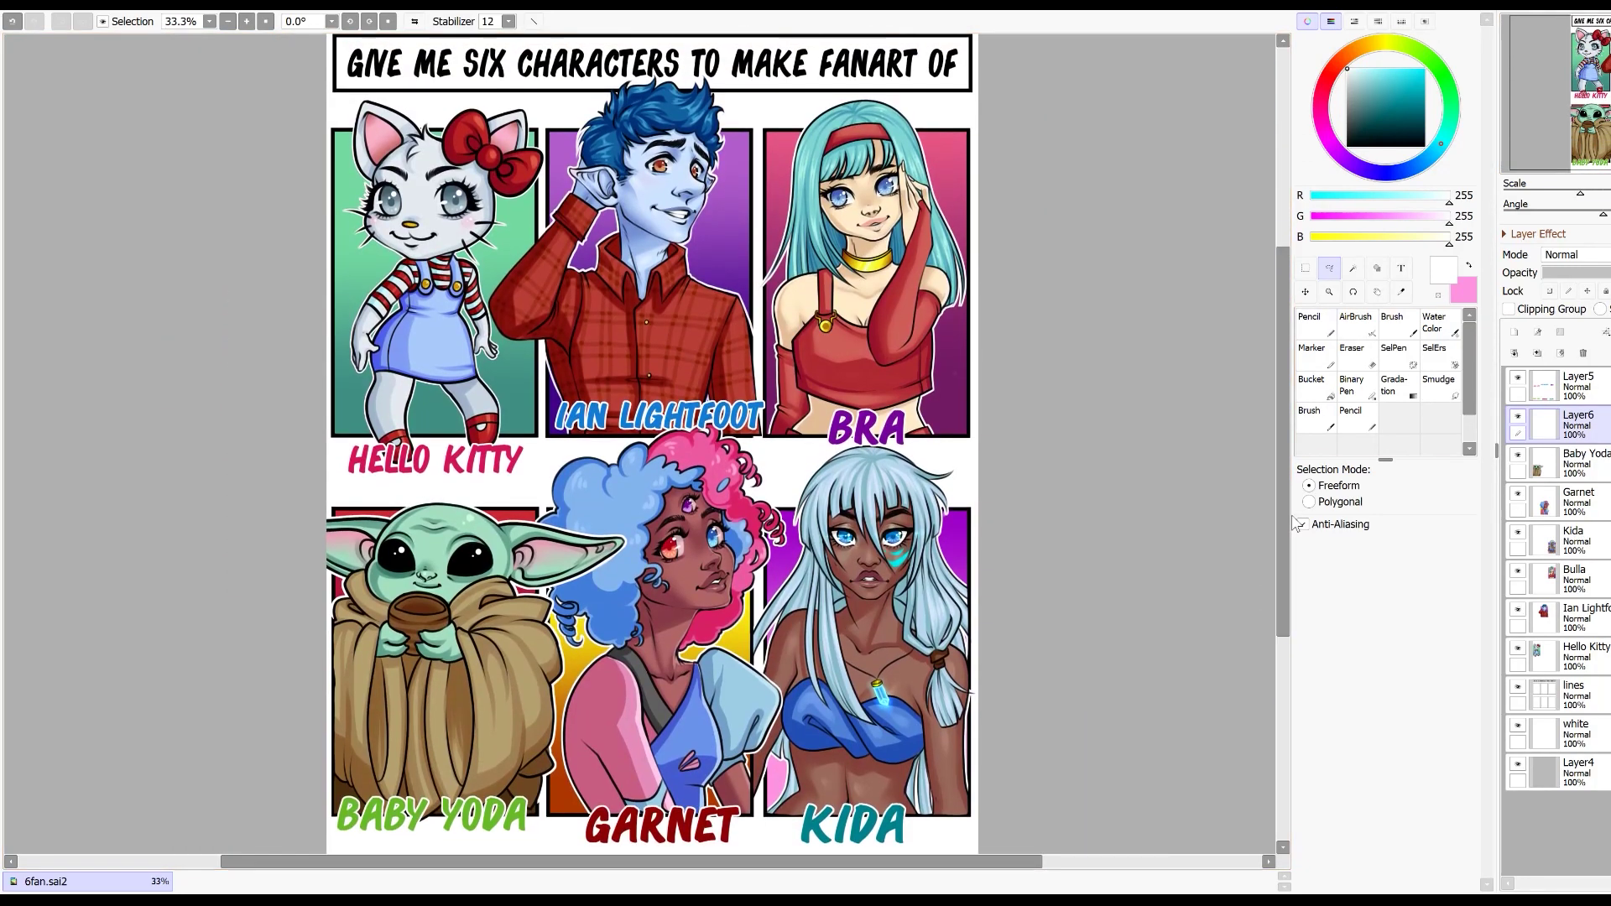